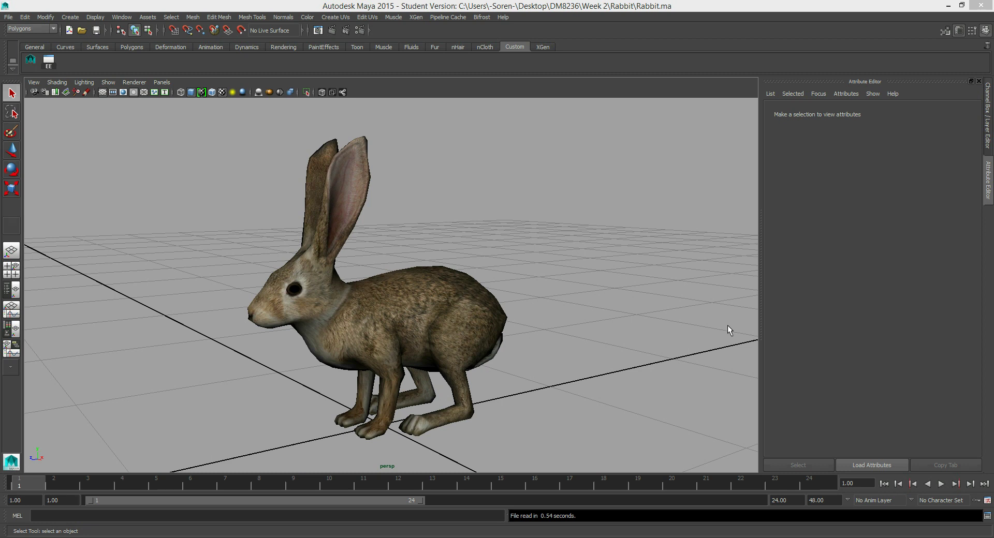
Examine the textured rabbit and its Rabbit_D.jpg texture in Windows Photo Viewer, and return to Maya
left_click_drag(705, 236, 407, 322, "alt")
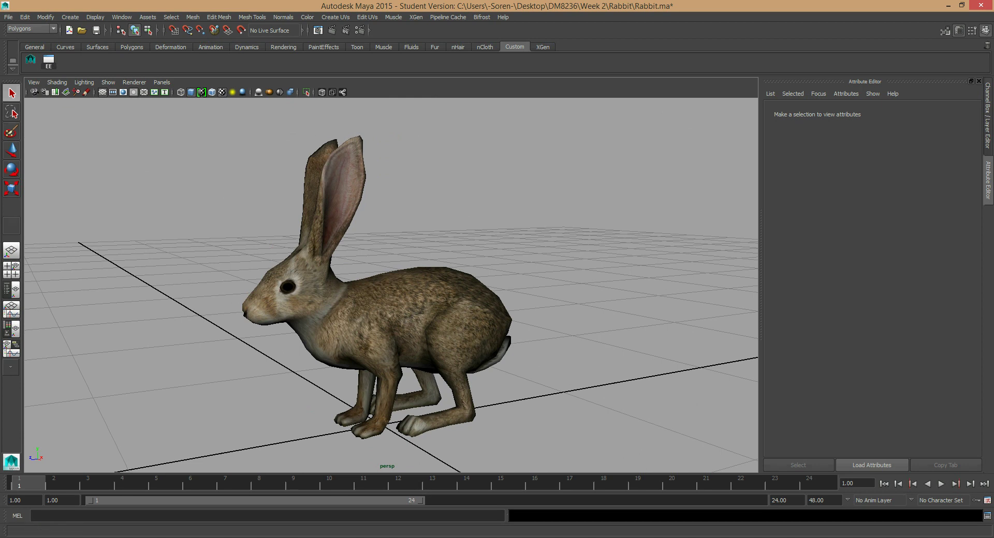
key("alt+Tab")
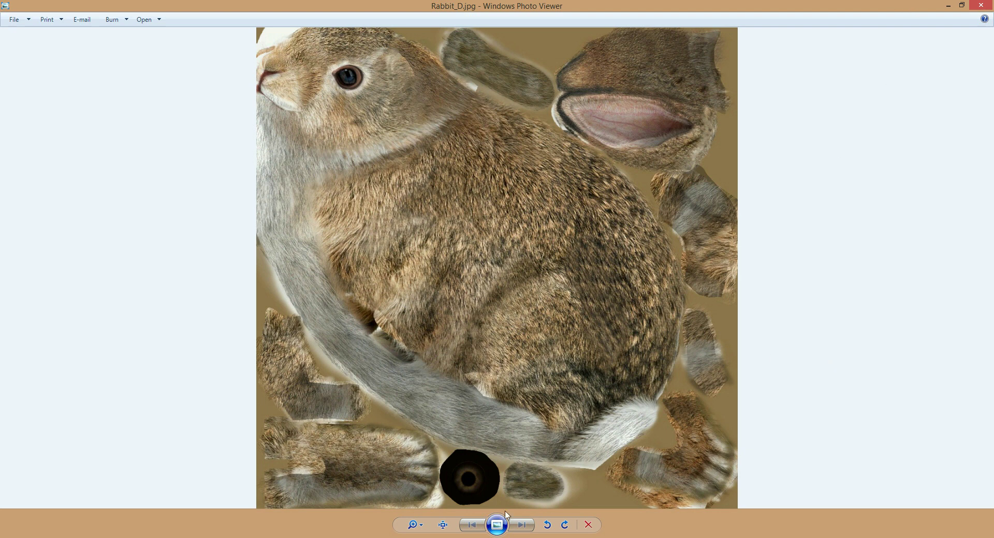
mouse_move(266, 537)
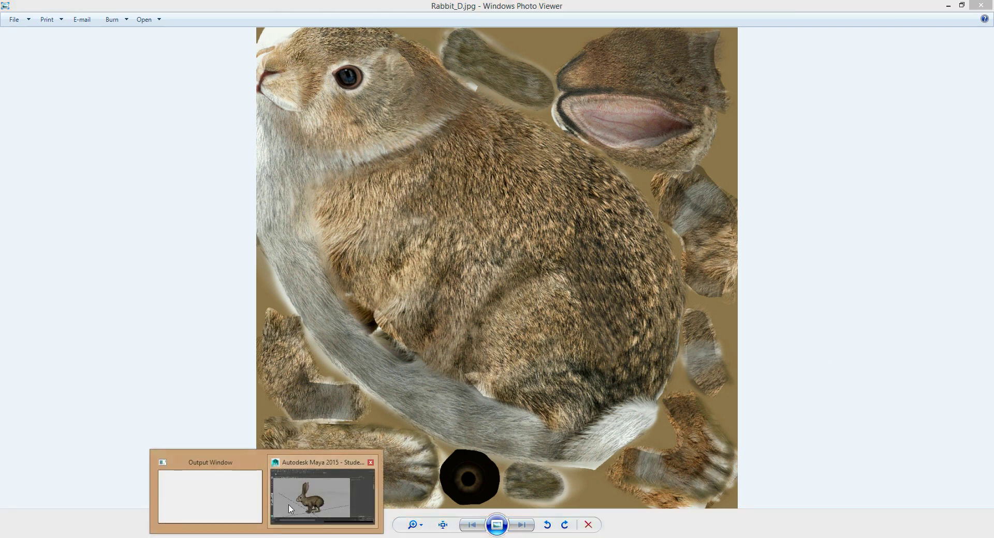
left_click(321, 492)
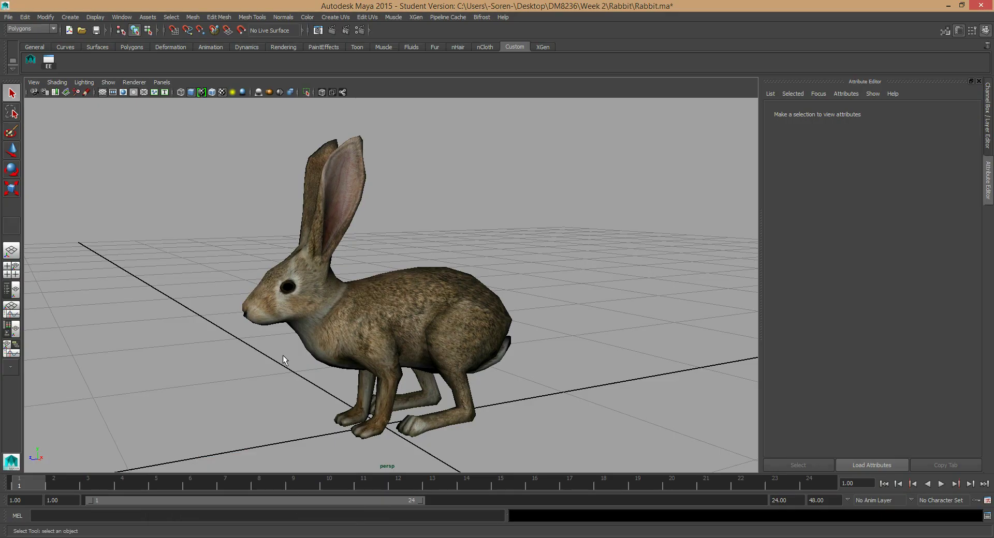
Open the recent scene Rabbit_Practice.ma without saving the changes to Rabbit.ma
left_click(82, 32)
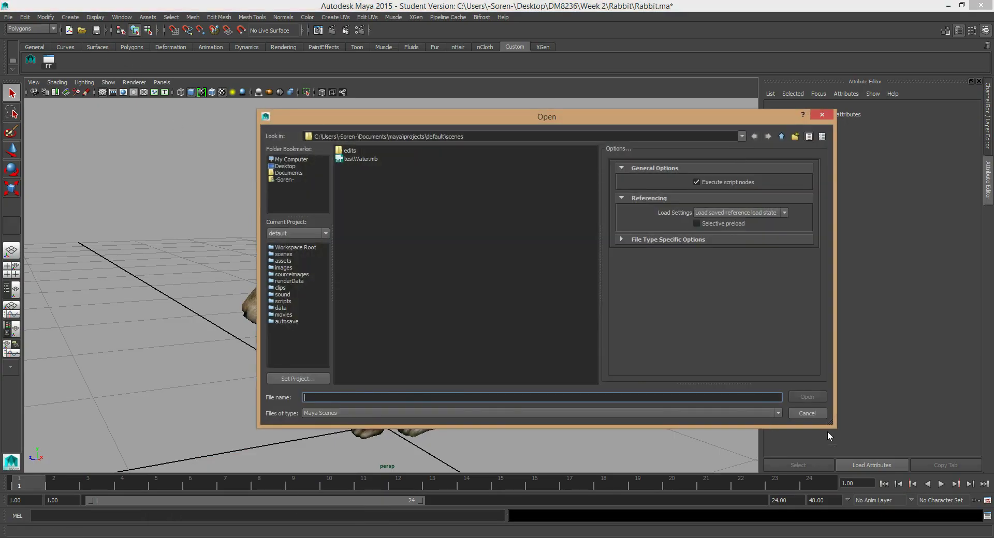
left_click(816, 412)
left_click(8, 17)
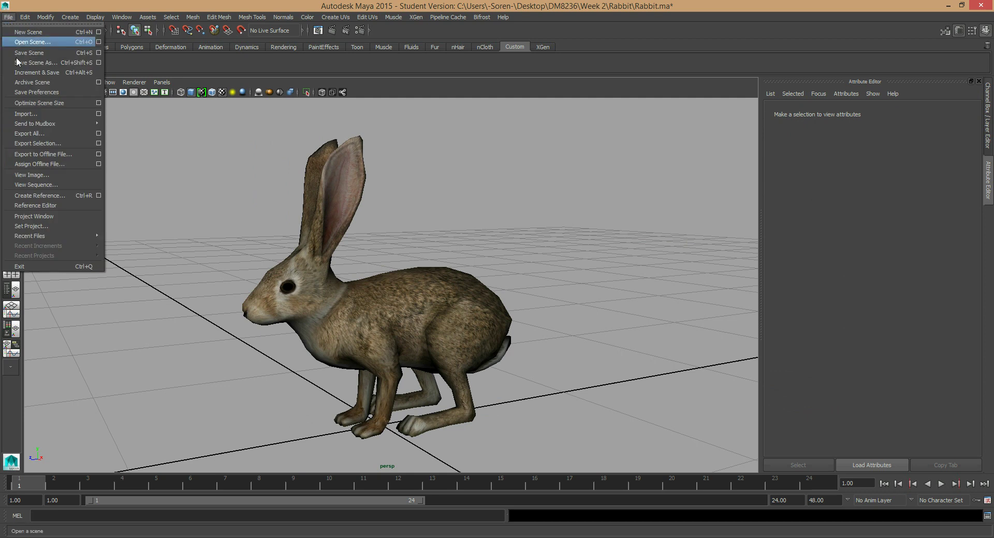
mouse_move(72, 238)
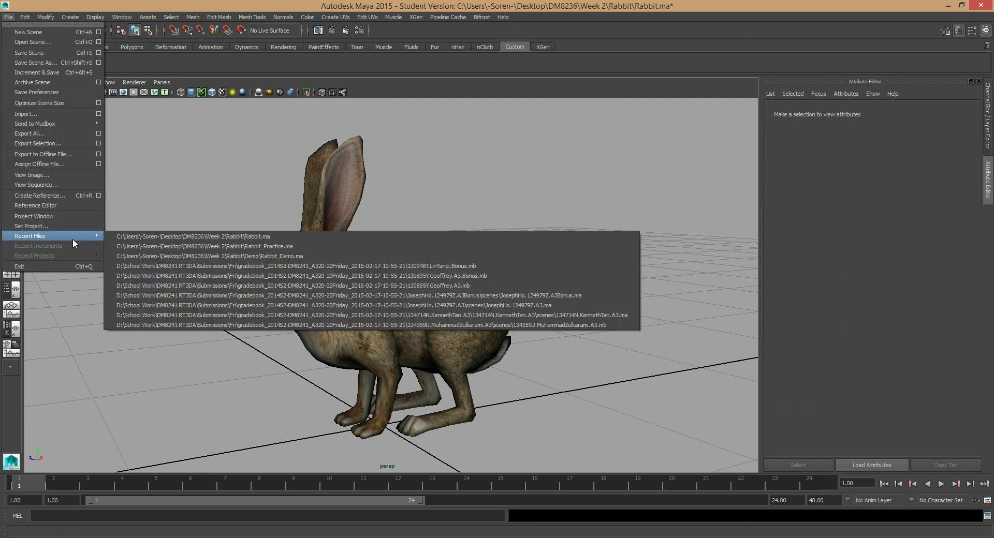
left_click(181, 247)
left_click(497, 278)
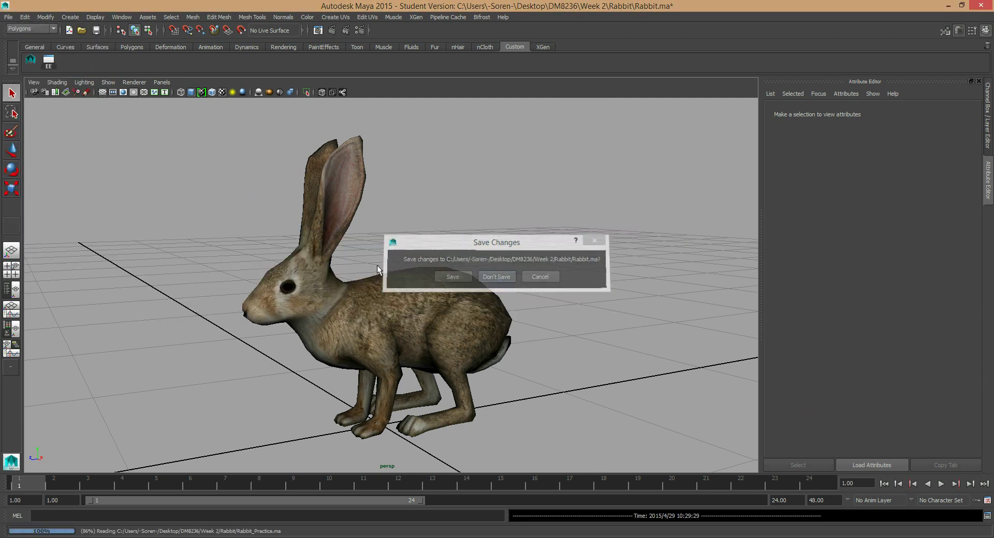
left_click(207, 122)
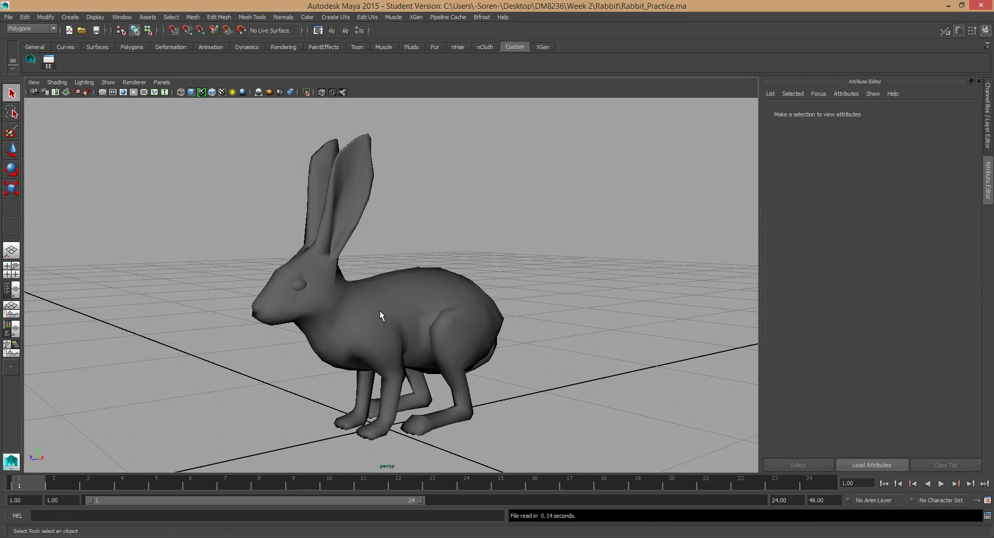
Select the rabbit mesh and open an enlarged UV Texture Editor showing the full UV grid
left_click(404, 289)
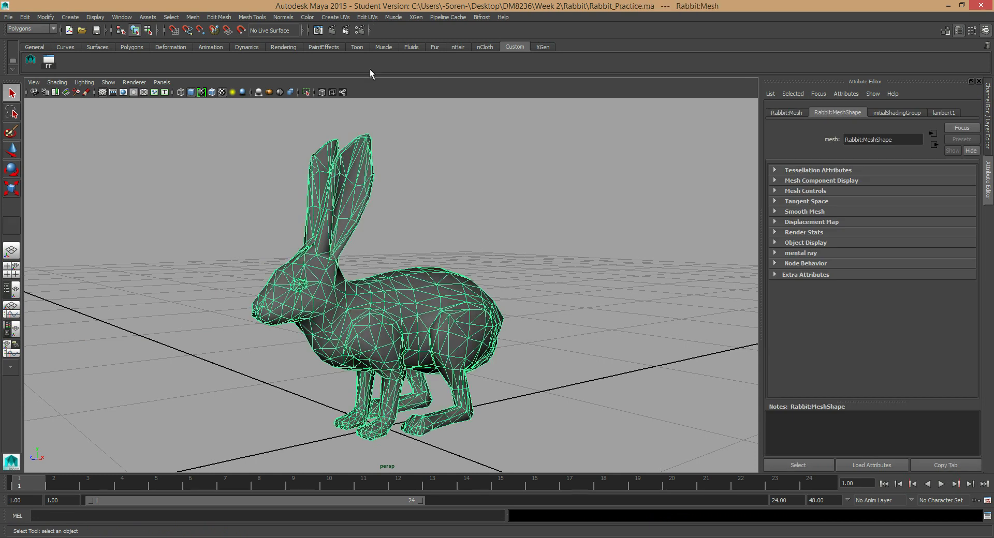
left_click(124, 17)
left_click(166, 151)
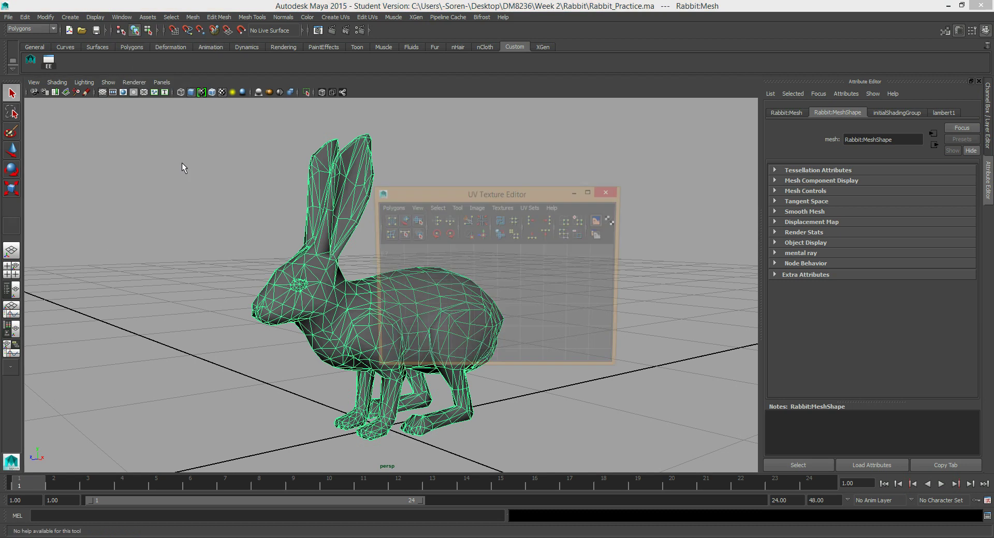
left_click_drag(526, 192, 576, 171)
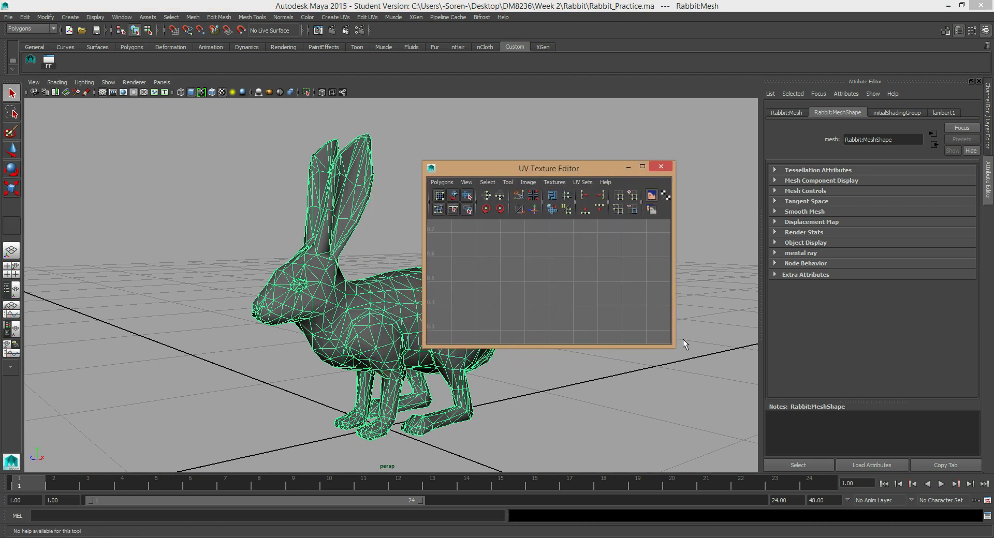
left_click_drag(673, 347, 901, 524)
key("f")
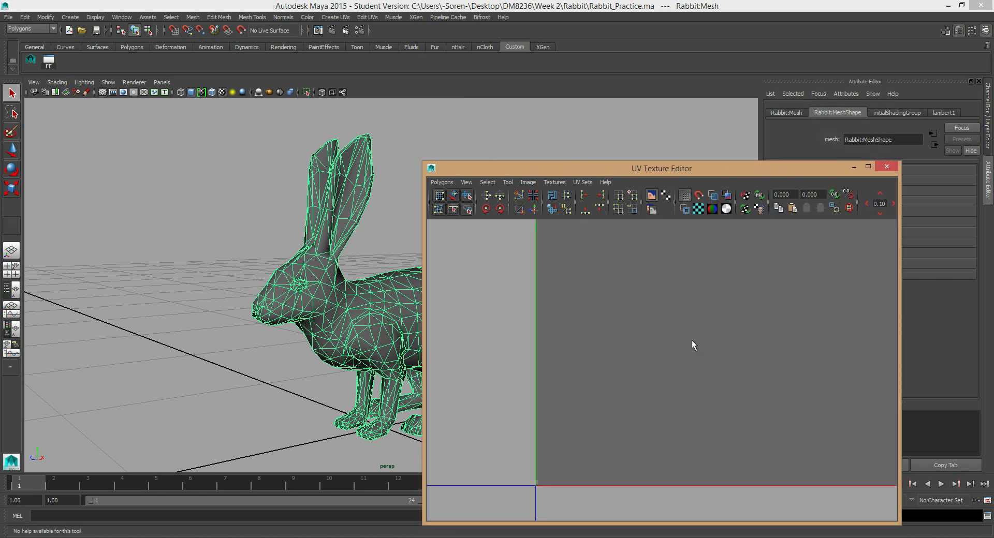
right_click_drag(747, 340, 451, 297, "alt")
middle_click_drag(631, 292, 664, 336, "alt")
scroll(687, 331, "down", 3)
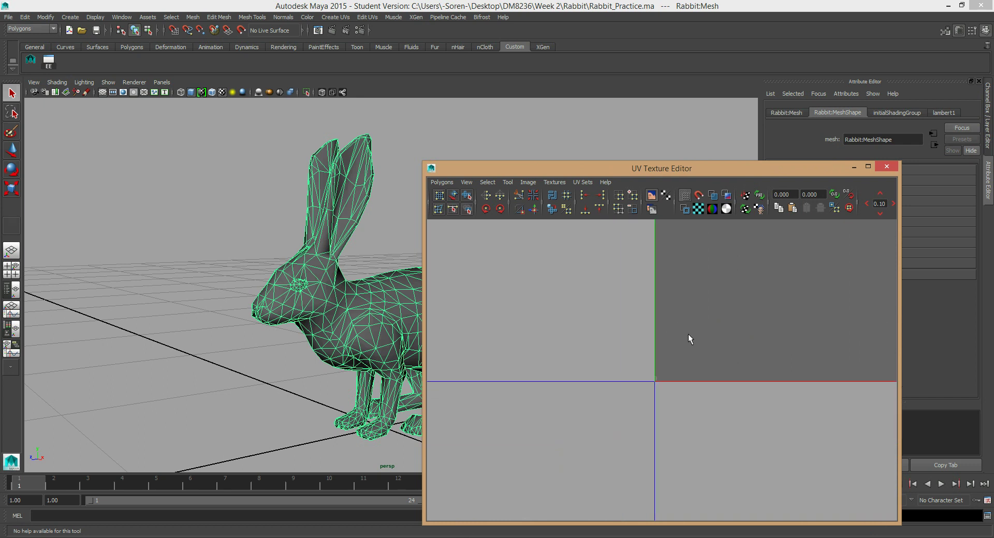
scroll(694, 335, "down", 4)
scroll(694, 329, "up", 2)
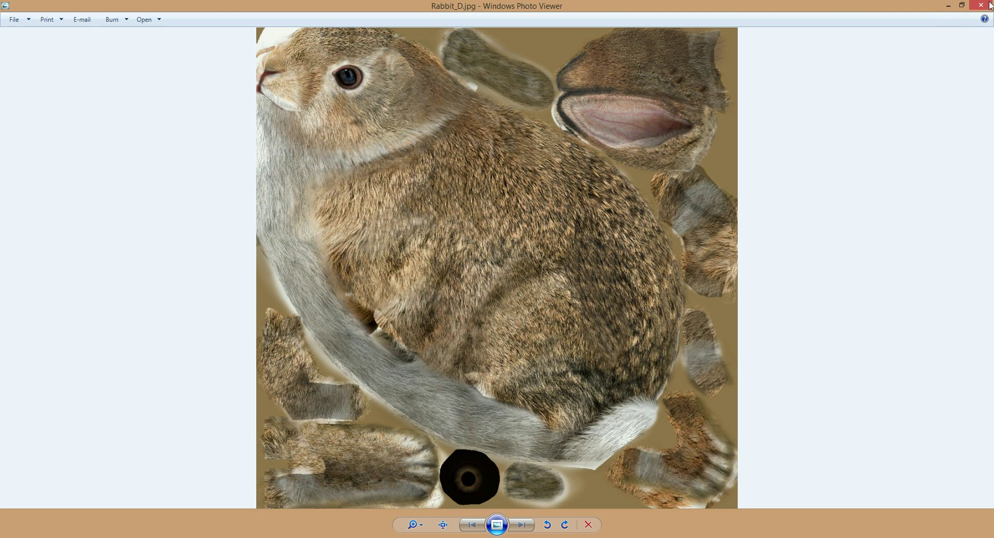
Minimize the reference image and the UV Texture Editor, and show the rabbit mesh's Channel Box
left_click(948, 5)
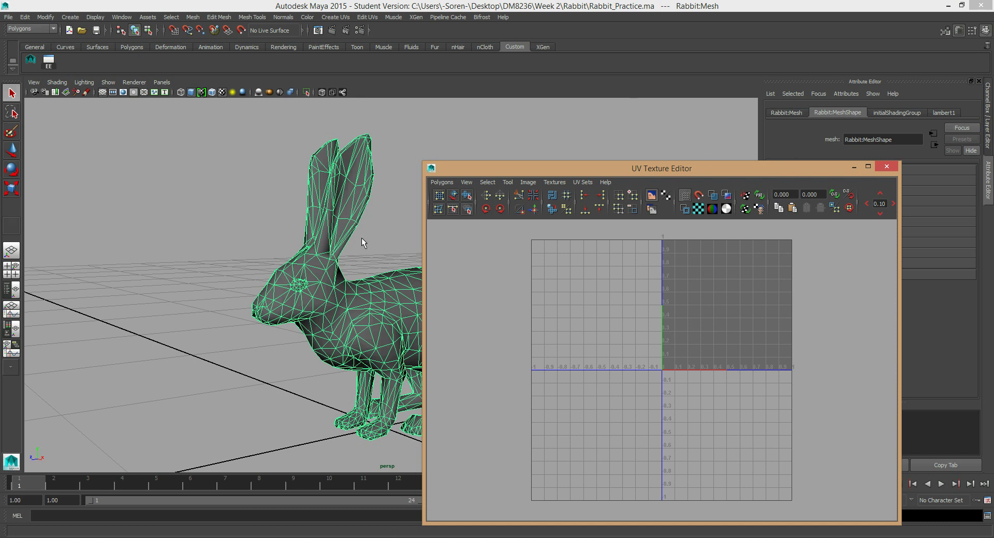
left_click(854, 167)
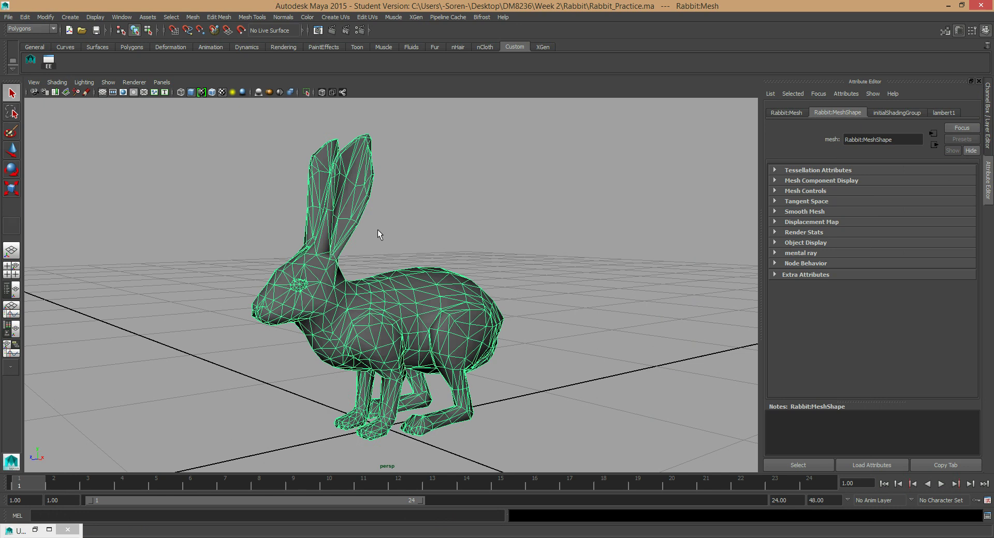
left_click_drag(377, 229, 186, 292, "alt")
right_click_drag(186, 291, 337, 329, "alt")
left_click_drag(338, 301, 345, 318, "alt")
right_click_drag(383, 318, 331, 315, "alt")
left_click_drag(329, 334, 433, 338, "alt")
right_click_drag(431, 332, 417, 321, "alt")
left_click_drag(417, 321, 420, 336, "alt")
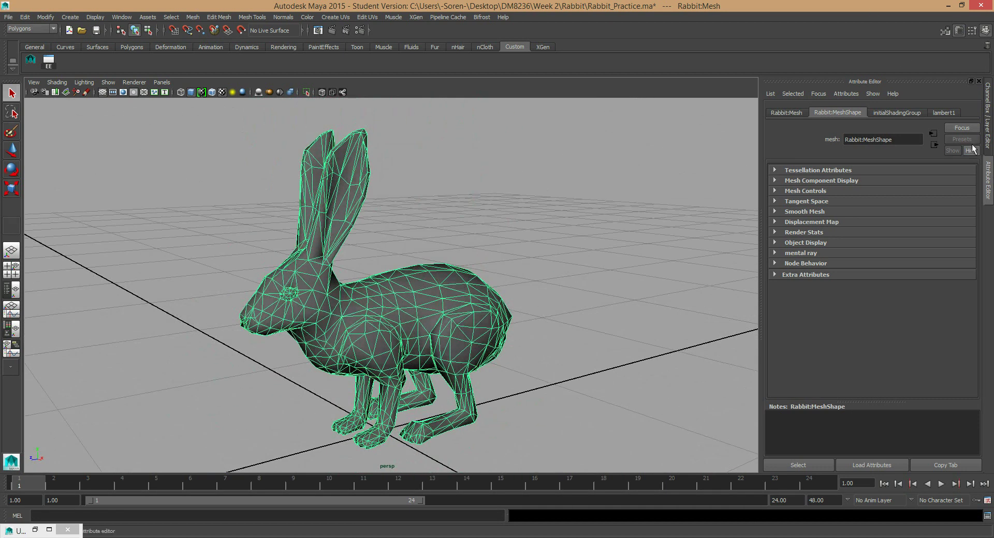
left_click(988, 119)
Frame the rabbit mesh in the side view and create its UVs based on the camera
left_click_drag(586, 202, 543, 229, "alt")
key("space")
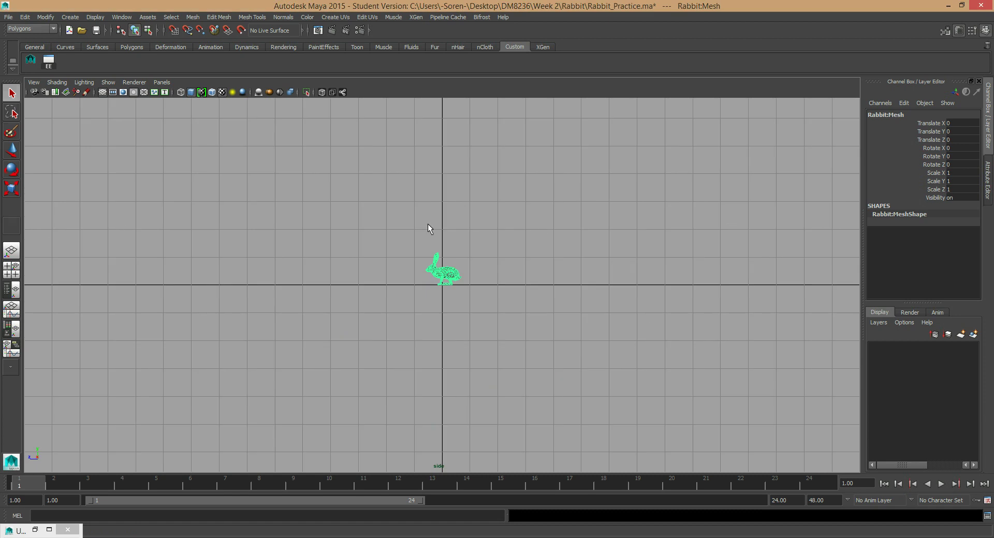
scroll(317, 262, "up", 5)
right_click_drag(425, 211, 650, 249, "alt")
middle_click_drag(503, 196, 461, 250, "alt")
right_click_drag(313, 238, 653, 280, "alt")
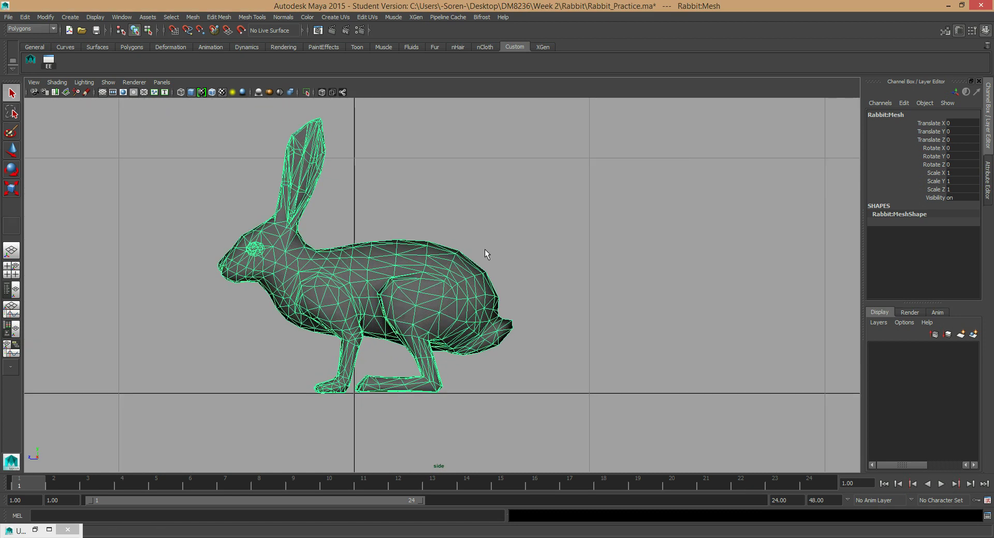
middle_click_drag(485, 249, 526, 266, "alt")
right_click_drag(412, 254, 453, 299, "alt")
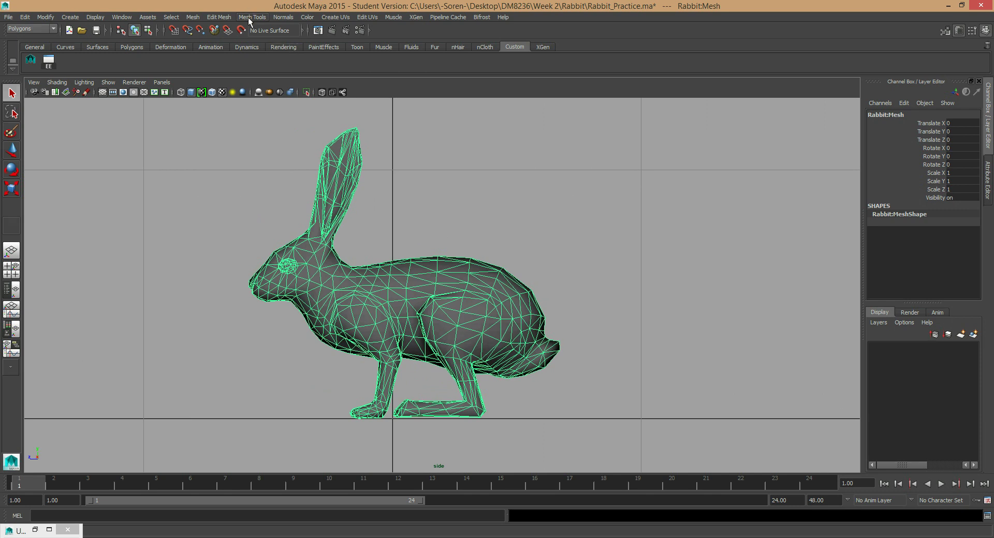
left_click(339, 18)
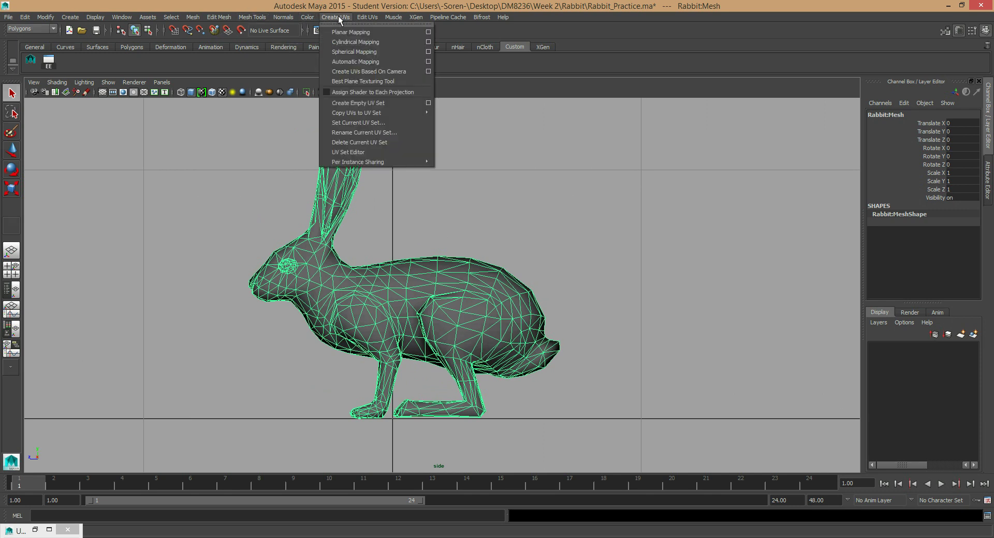
left_click(378, 73)
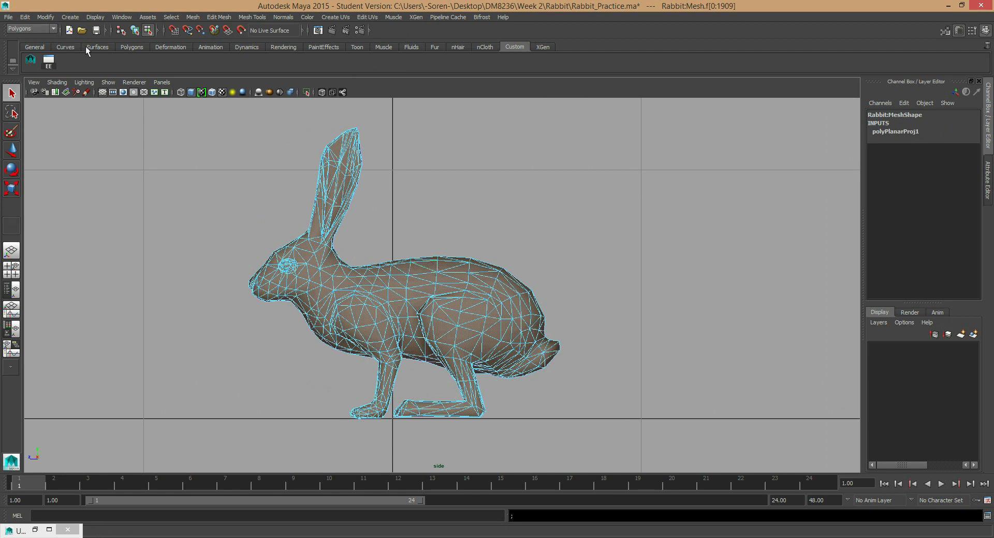
Reopen the UV Texture Editor and select all of the rabbit's projected UVs
left_click(121, 17)
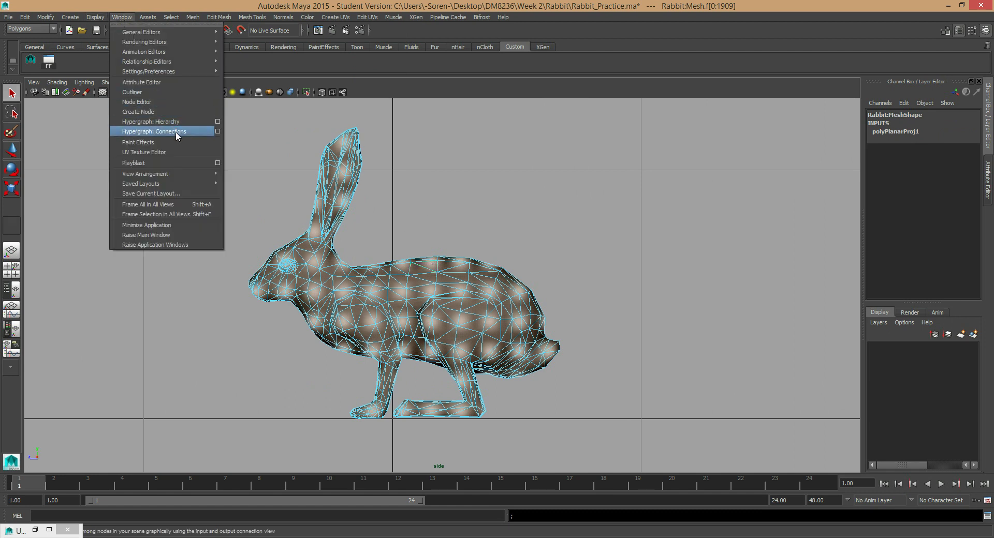
left_click(179, 156)
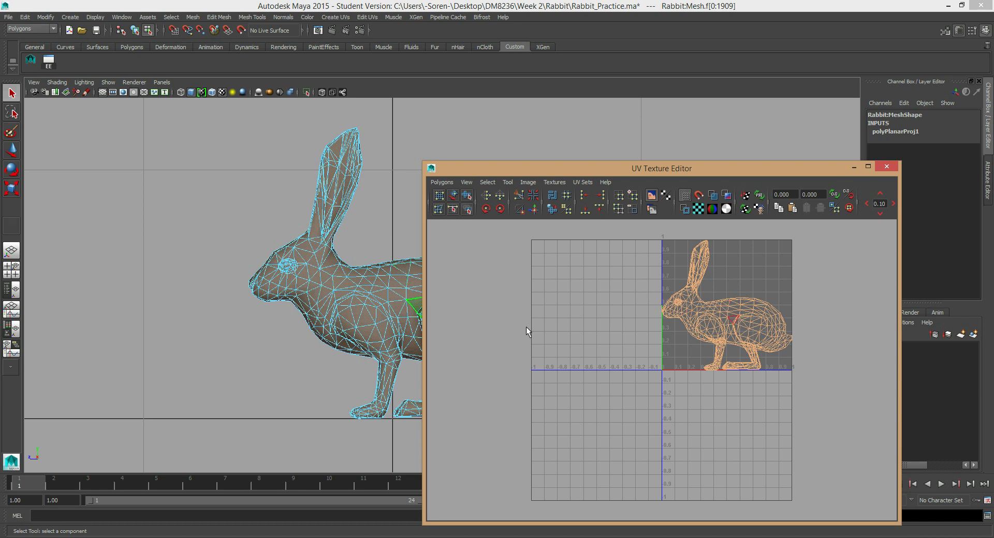
right_click_drag(729, 304, 762, 356)
left_click_drag(792, 383, 590, 239)
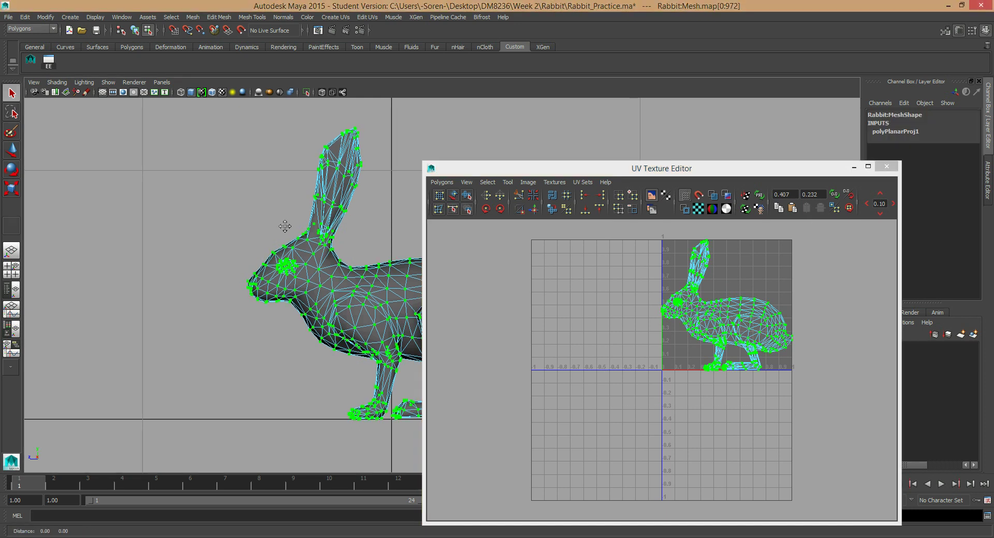
Inspect the rabbit's selected UVs in the perspective view and return the mesh to object mode
middle_click_drag(334, 245, 284, 221, "alt")
key("space")
left_click_drag(283, 220, 287, 197)
left_click_drag(333, 299, 339, 276, "alt")
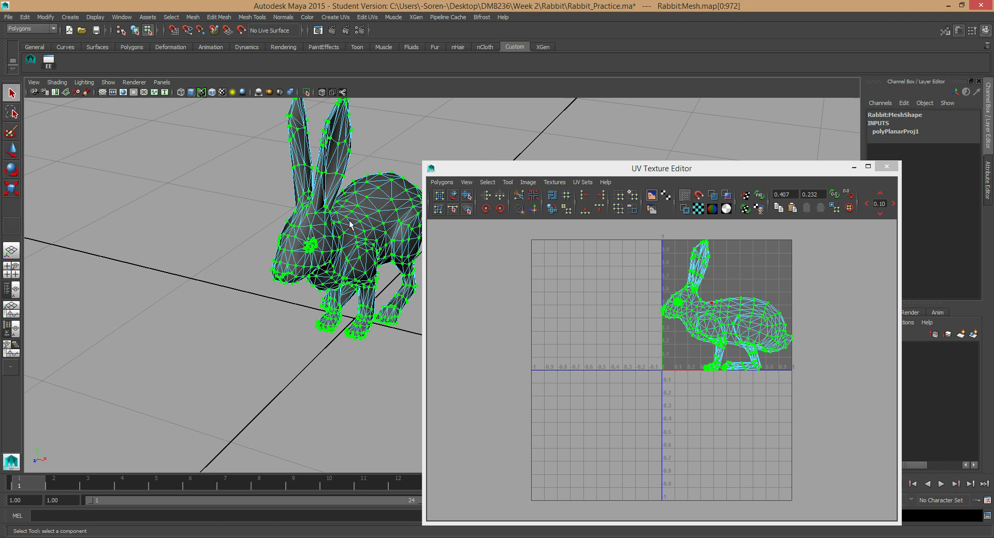
right_click_drag(337, 219, 347, 221)
left_click_drag(347, 221, 370, 251, "alt")
Frame the rabbit in the front view and try to select a region of its mesh components
key("space")
left_click_drag(620, 170, 714, 134)
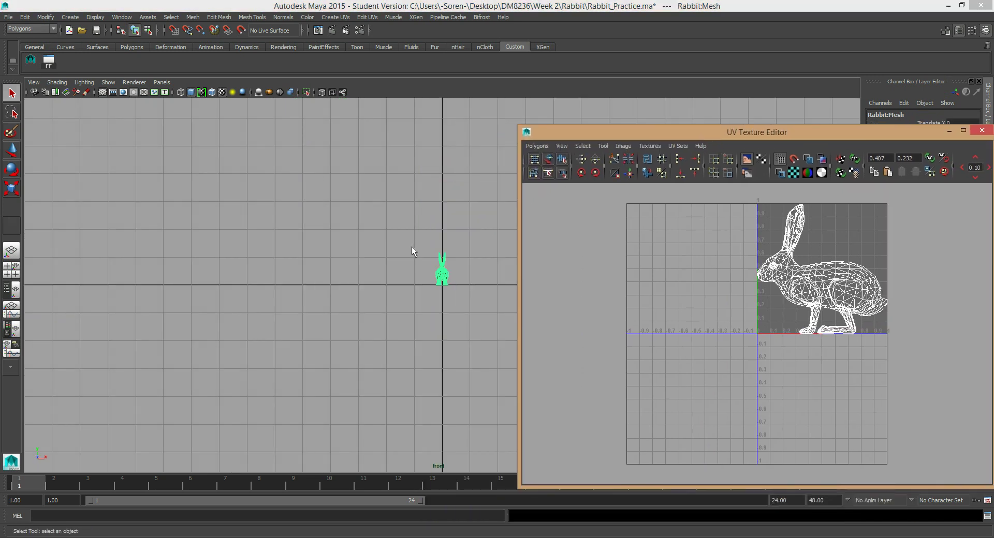
middle_click_drag(295, 199, 243, 220, "alt")
right_click_drag(243, 220, 456, 219, "alt")
middle_click_drag(256, 157, 296, 204, "alt")
right_click_drag(296, 203, 557, 269, "alt")
middle_click_drag(370, 194, 459, 326, "alt")
right_click_drag(335, 288, 239, 176)
left_click_drag(231, 138, 328, 421)
Check the rabbit in the side view, and reselect the whole mesh in object mode in the perspective view
right_click_drag(153, 247, 346, 275, "alt")
key("space")
left_click_drag(346, 276, 402, 276)
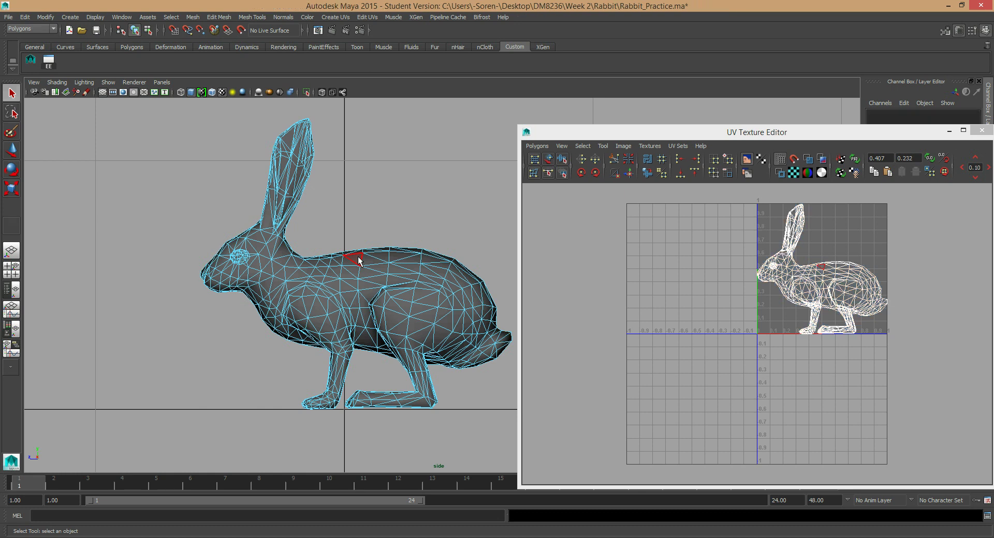
key("space")
left_click_drag(360, 260, 377, 230)
right_click_drag(384, 215, 409, 202)
left_click(458, 373)
left_click(401, 218)
left_click_drag(401, 217, 414, 336, "alt")
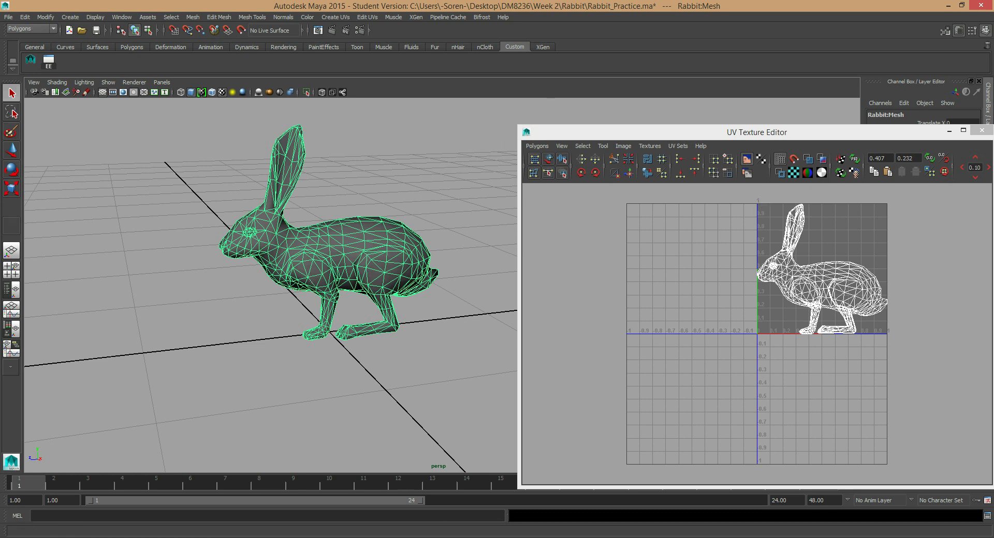
Review the Rabbit_D.jpg reference texture, and reposition the UV Texture Editor with the rabbit's UV layout enlarged
left_click(421, 537)
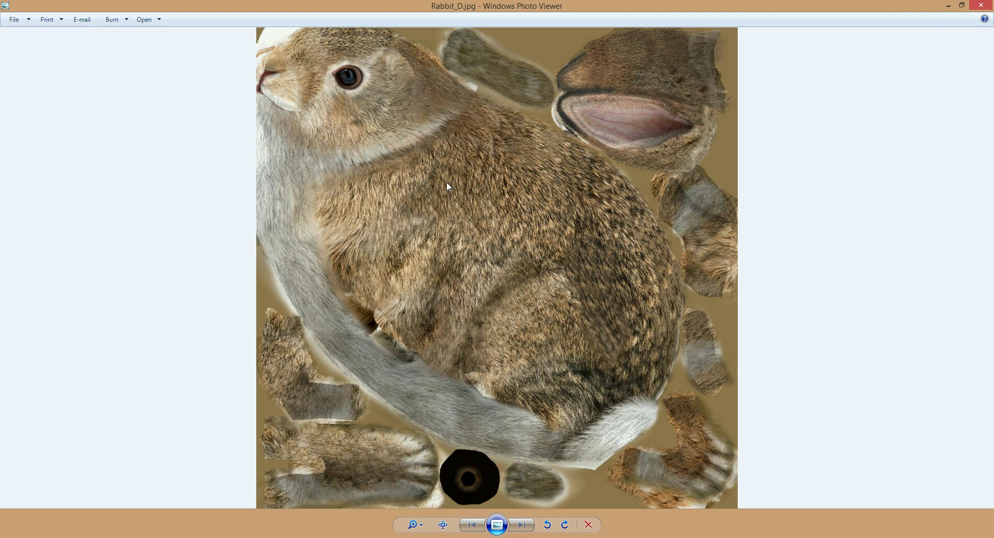
left_click(945, 6)
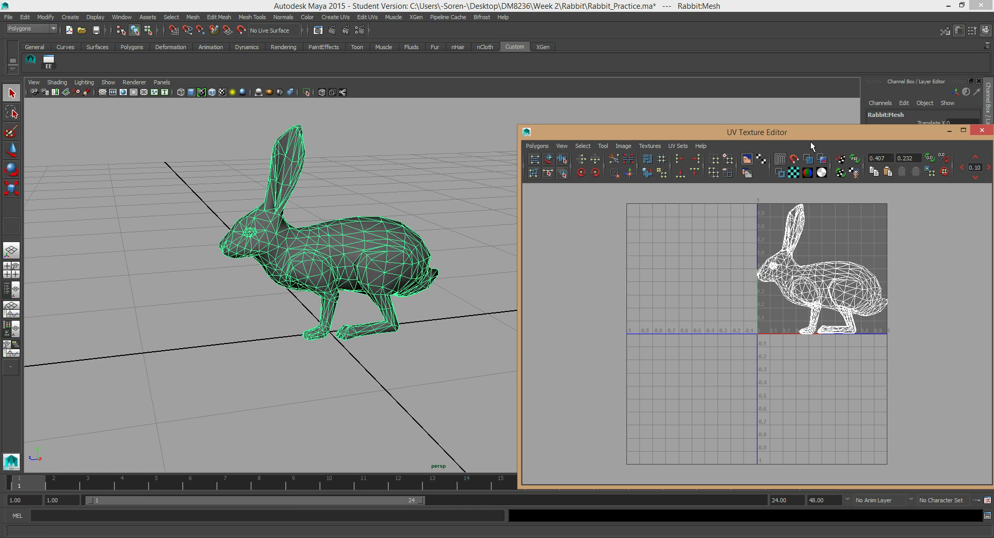
left_click_drag(819, 138, 755, 93)
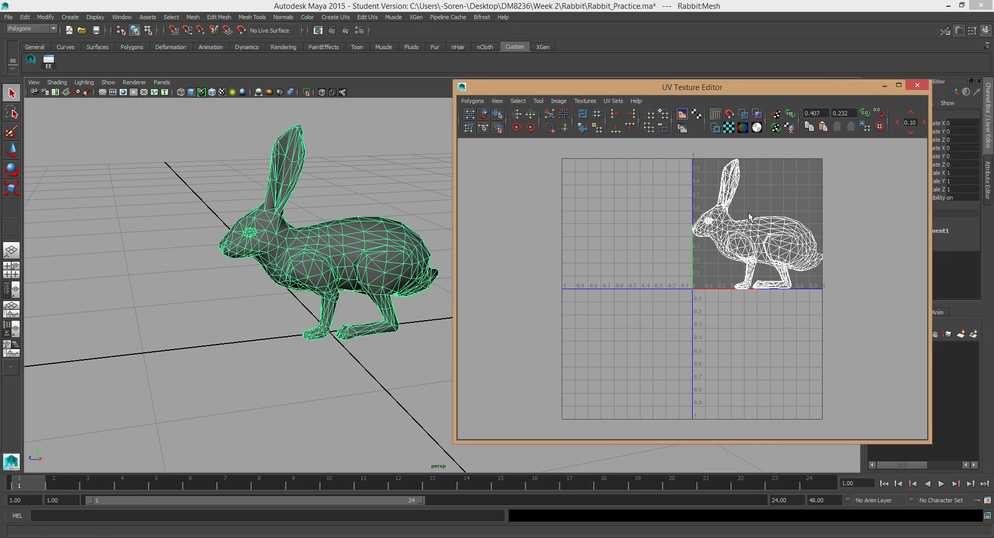
scroll(693, 287, "up", 1)
middle_click_drag(669, 242, 605, 281, "alt")
scroll(714, 259, "up", 3)
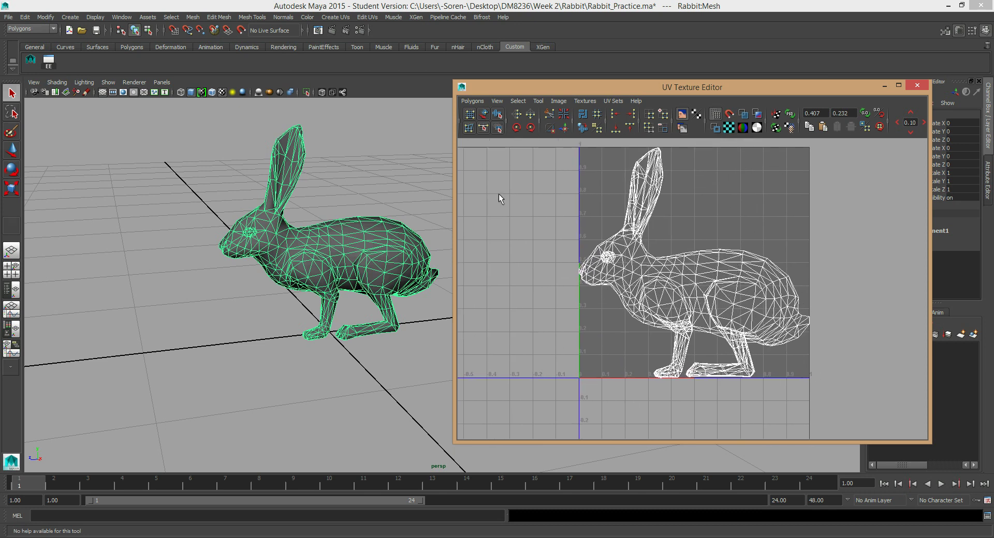
Inspect the rabbit's body and legs from several angles in the perspective view, and look over the available UV projection methods
left_click_drag(222, 211, 138, 234, "alt")
right_click_drag(137, 234, 296, 319, "alt")
middle_click_drag(297, 319, 357, 190, "alt")
left_click_drag(228, 228, 240, 312, "alt")
middle_click_drag(245, 230, 290, 288, "alt")
left_click_drag(290, 288, 310, 217, "alt")
left_click(334, 17)
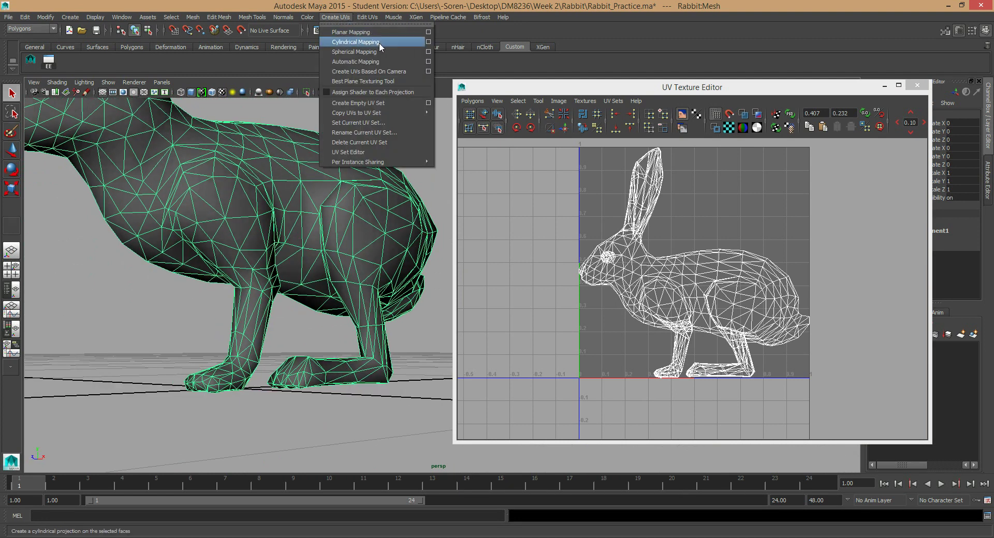
left_click(343, 18)
left_click_drag(266, 233, 228, 138, "alt")
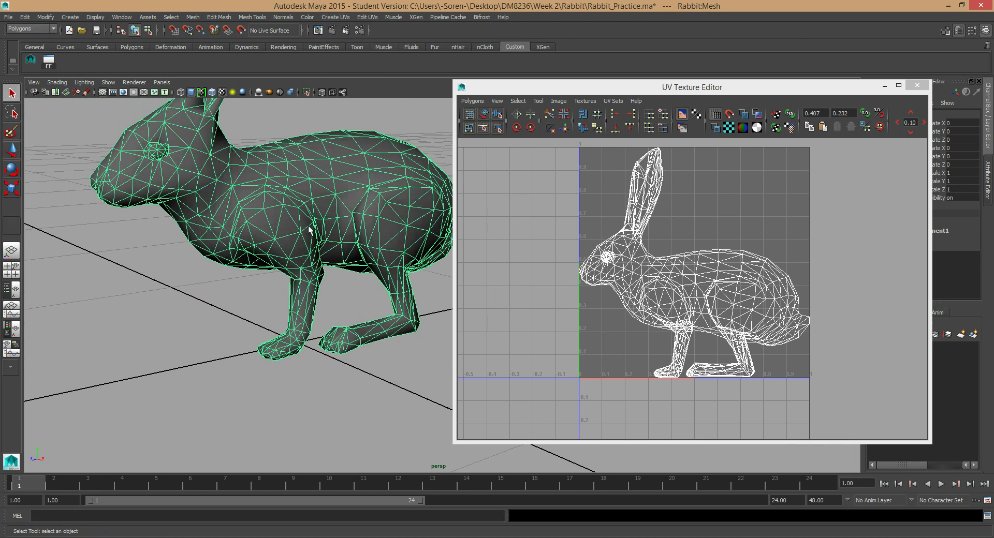
Put the rabbit mesh in edge selection mode, select an edge at the base of the ear, and minimize the UV Texture Editor
left_click_drag(251, 230, 286, 290, "alt")
right_click_drag(286, 291, 264, 258)
left_click_drag(264, 259, 222, 283, "alt")
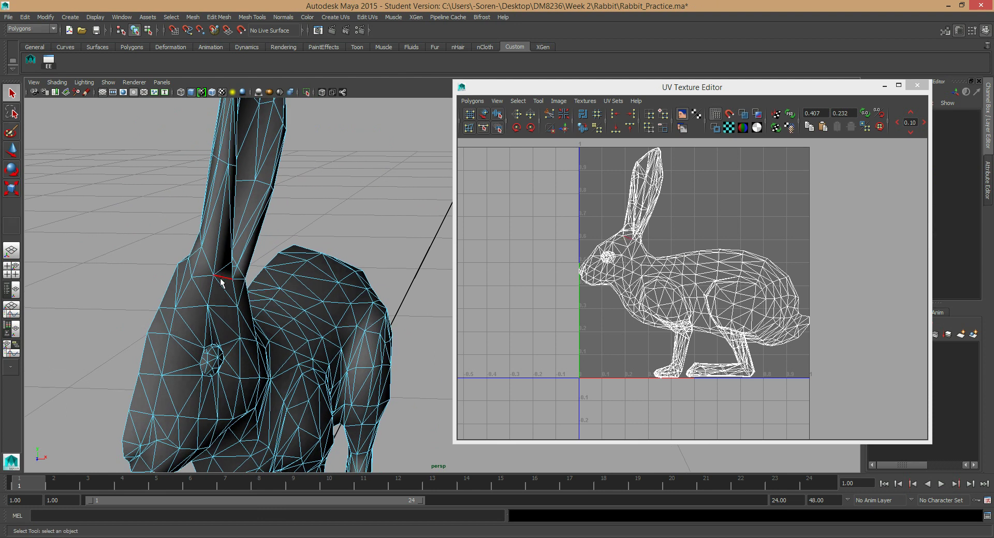
left_click(221, 279)
key("f")
right_click_drag(313, 262, 212, 248, "alt")
left_click(885, 89)
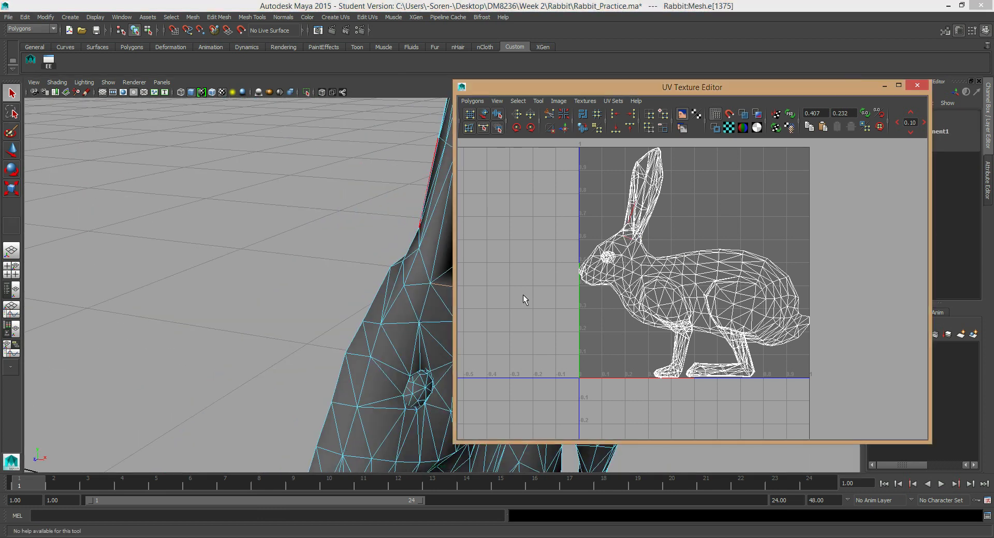
left_click(884, 86)
Add the remaining edges around the base of the ear to the selection to complete the seam loop
left_click_drag(494, 299, 475, 305, "alt")
left_click(477, 299, "shift")
left_click_drag(593, 299, 433, 315, "alt")
left_click(432, 296, "shift")
left_click(432, 317, "shift")
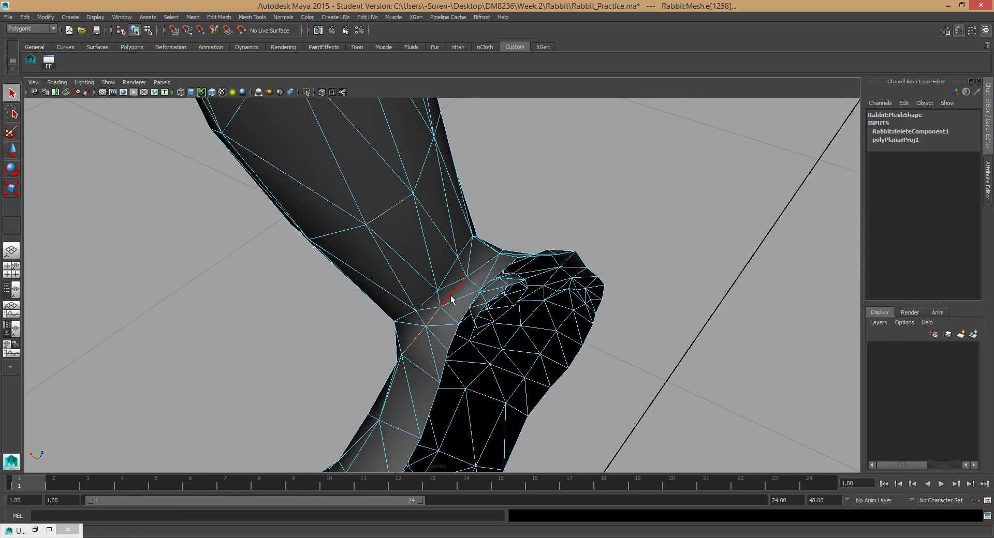
left_click(475, 272, "shift")
left_click_drag(475, 272, 398, 307, "alt")
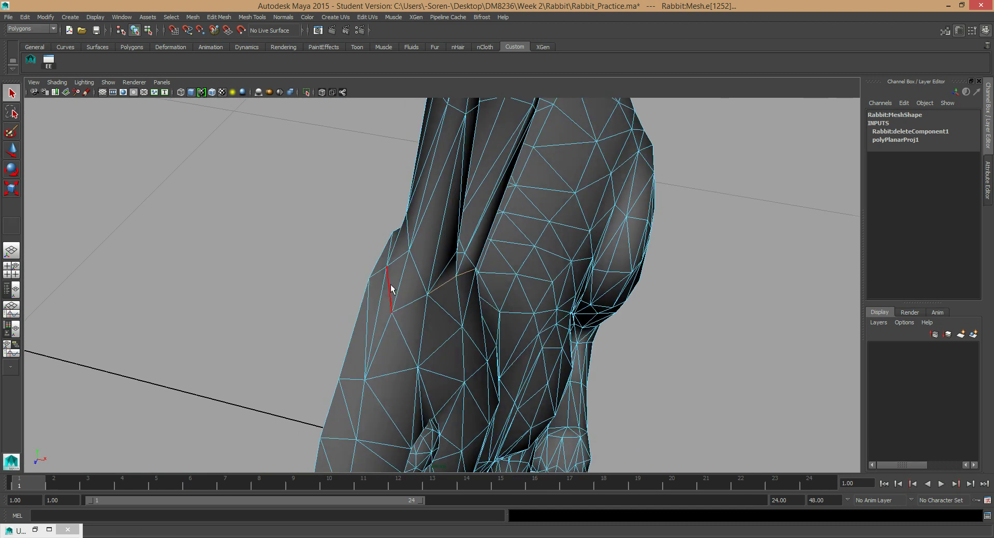
left_click(411, 303, "shift")
left_click_drag(377, 283, 518, 295, "alt")
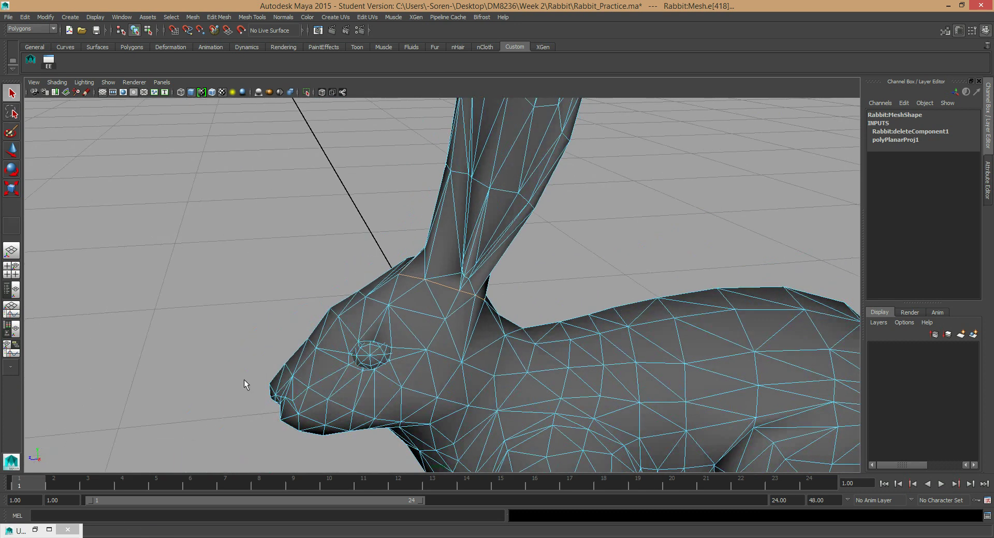
Restore the UV Texture Editor and cut the UVs along the selected edge loop at the ear's base
left_click(34, 530)
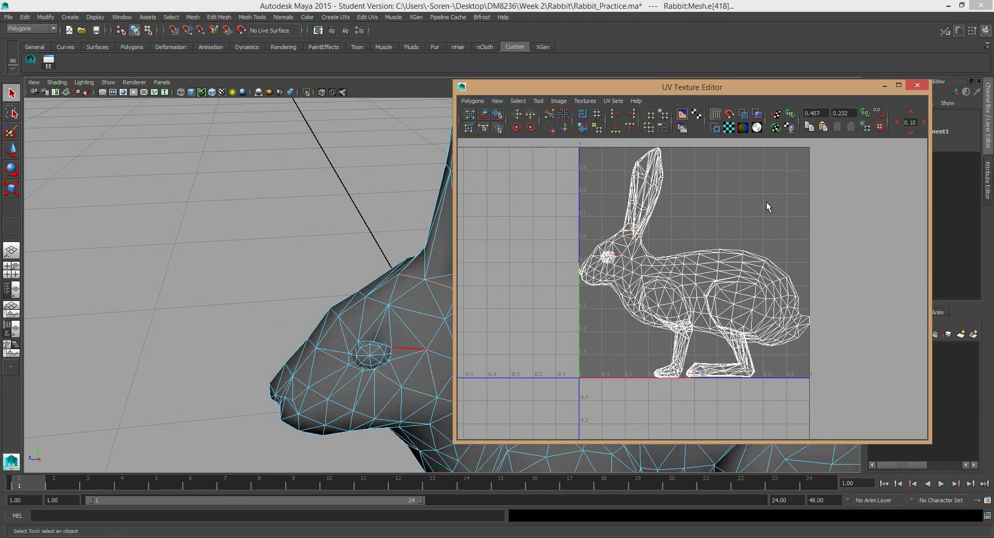
left_click(550, 117)
middle_click_drag(352, 283, 192, 291, "alt")
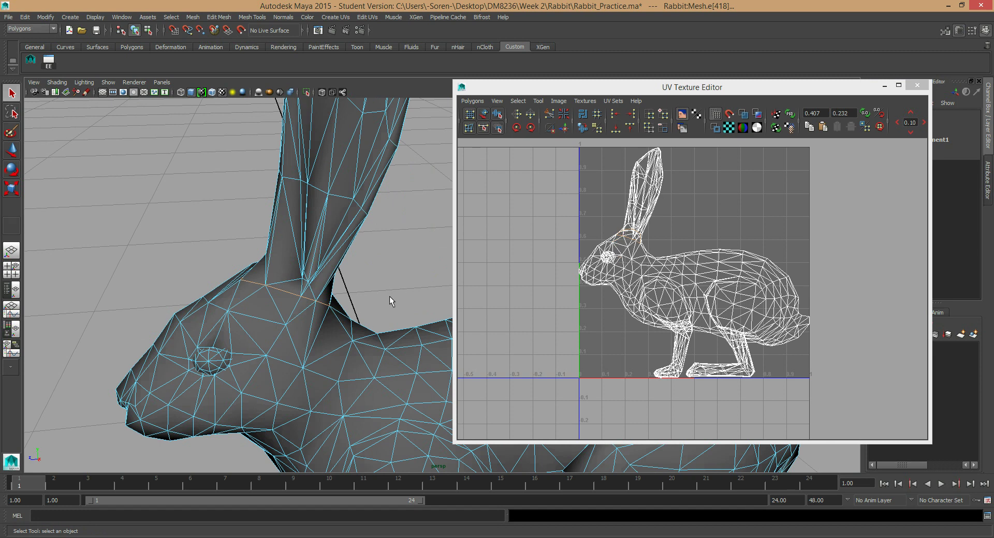
Select the ear's UV shell with the Move UV Shell Tool and move it outside the 0–1 UV square on the negative U side
middle_click_drag(533, 260, 553, 301, "alt")
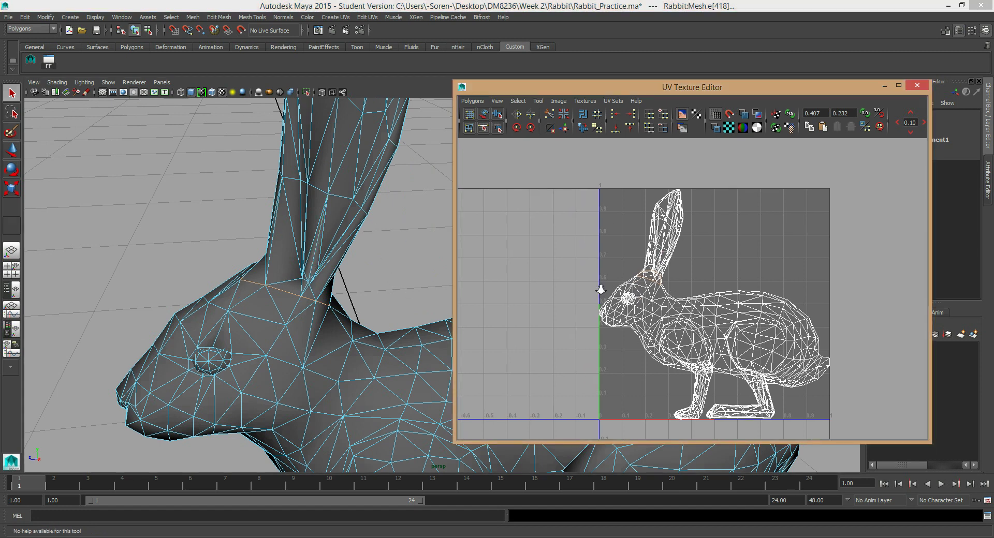
scroll(697, 280, "up", 2)
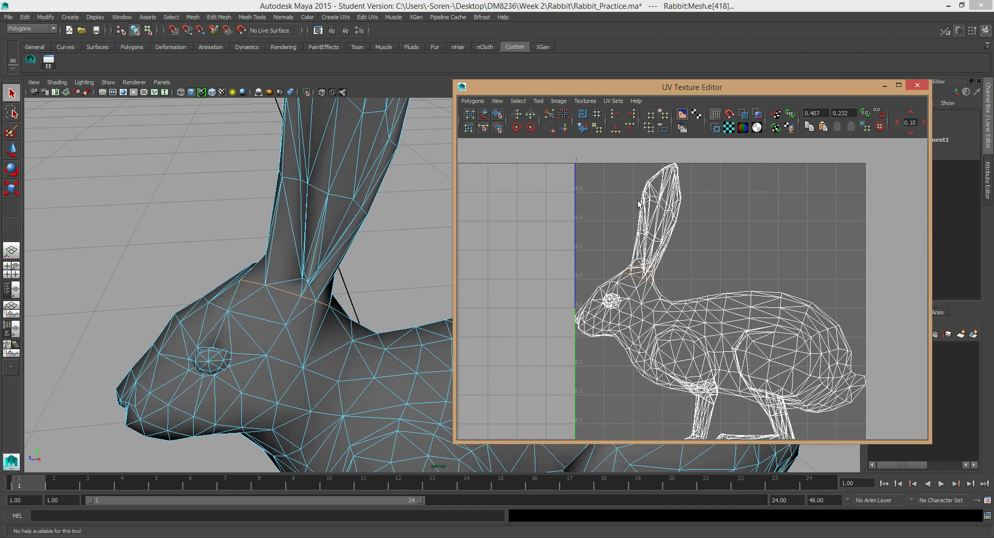
left_click(485, 115)
right_click(666, 200)
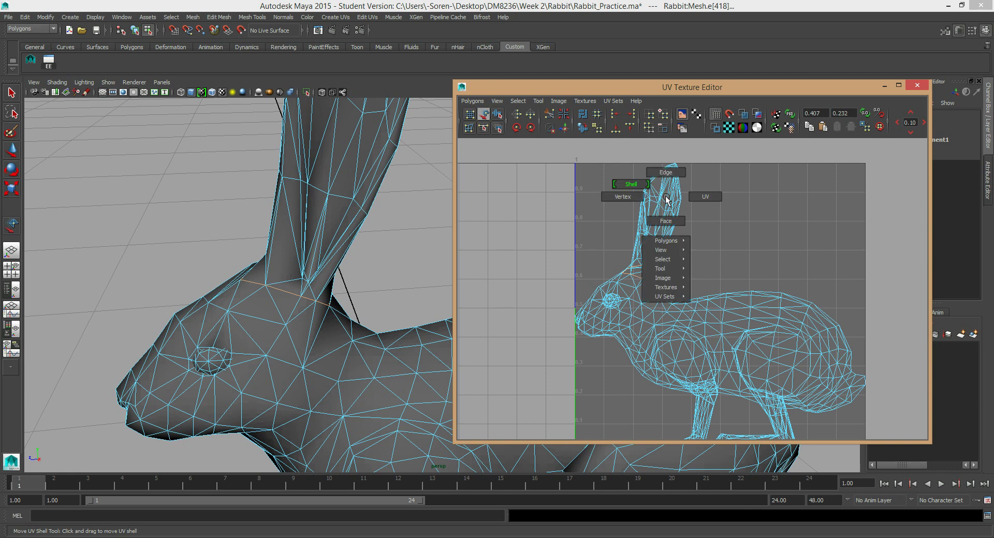
left_click(695, 197)
left_click(668, 217)
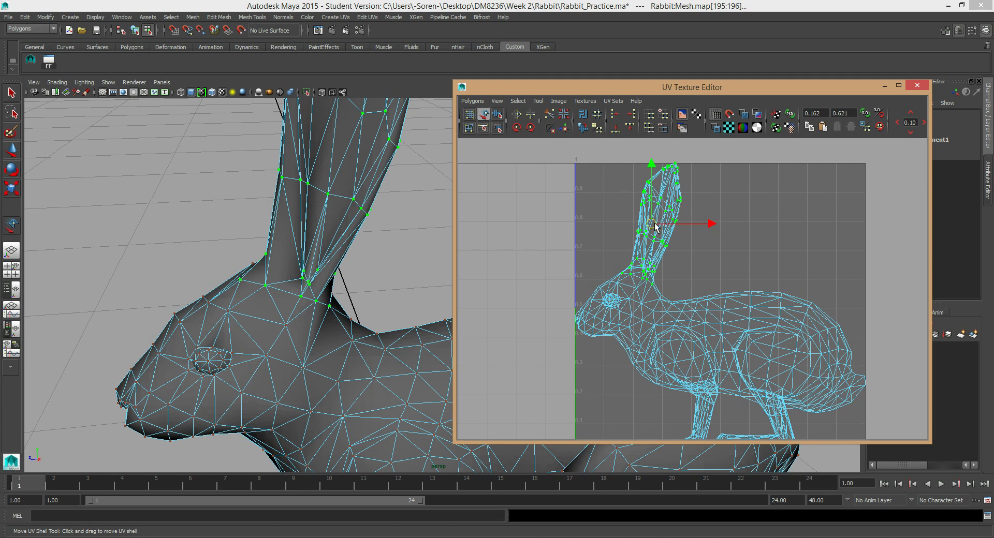
left_click_drag(653, 226, 522, 240)
middle_click_drag(593, 279, 653, 240, "alt")
Return the mesh to edge selection and select the first edges across the top of the front leg
middle_click_drag(347, 334, 280, 280, "alt")
left_click_drag(284, 309, 297, 288, "alt")
middle_click_drag(278, 284, 207, 140, "alt")
left_click_drag(248, 266, 287, 231, "alt")
right_click(296, 285)
left_click(368, 176)
left_click(389, 176, "shift")
left_click_drag(366, 227, 317, 245, "alt")
right_click_drag(211, 217, 117, 184, "alt")
left_click(250, 198, "shift")
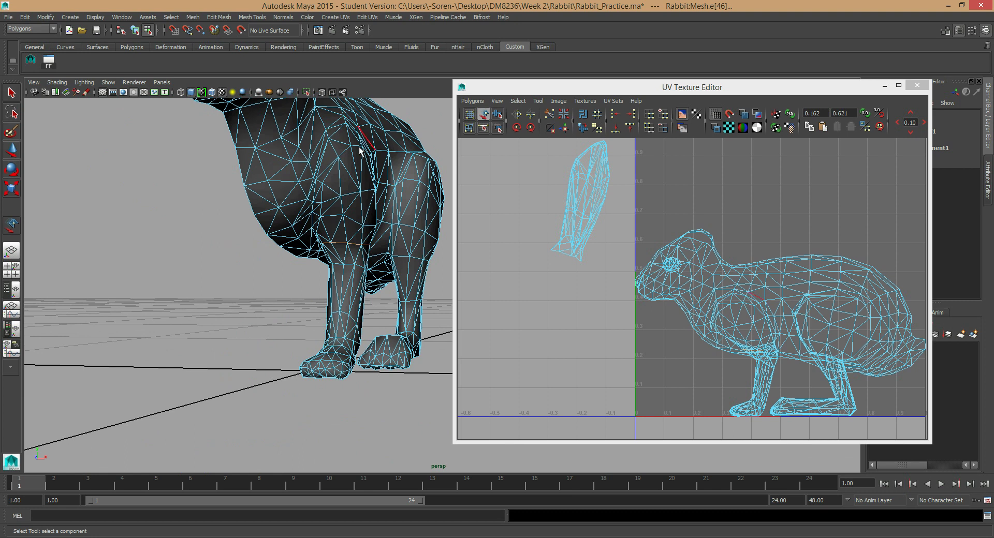
left_click_drag(355, 133, 324, 226, "alt")
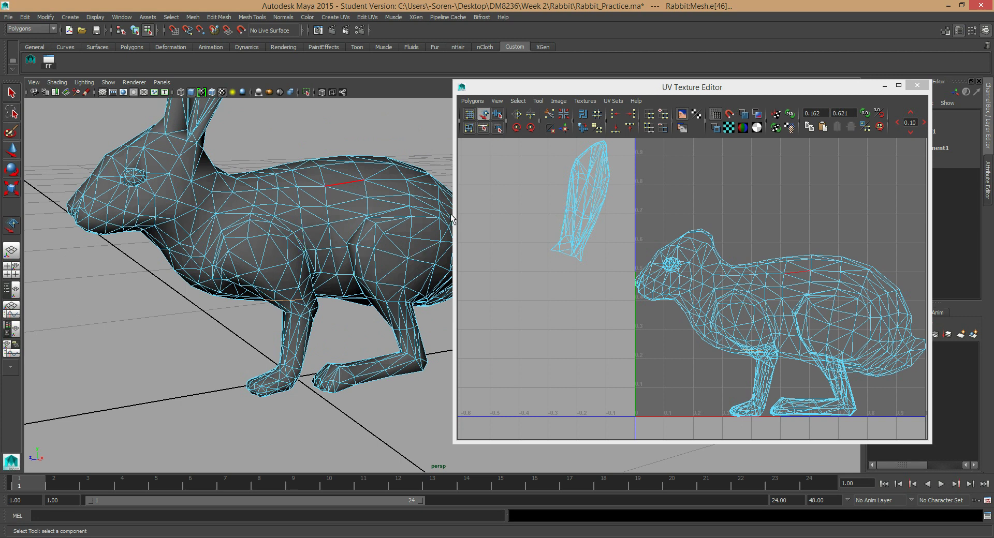
Complete the edge loop around the top of the front leg, adding the edges on its back and inner side
left_click_drag(310, 182, 214, 269, "alt")
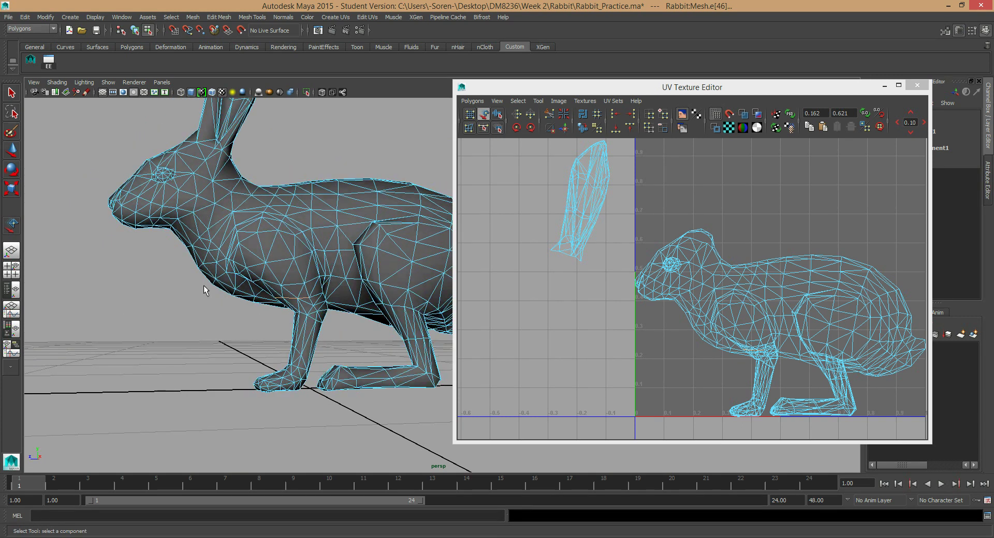
right_click_drag(213, 269, 435, 332, "alt")
left_click_drag(323, 253, 187, 286, "alt")
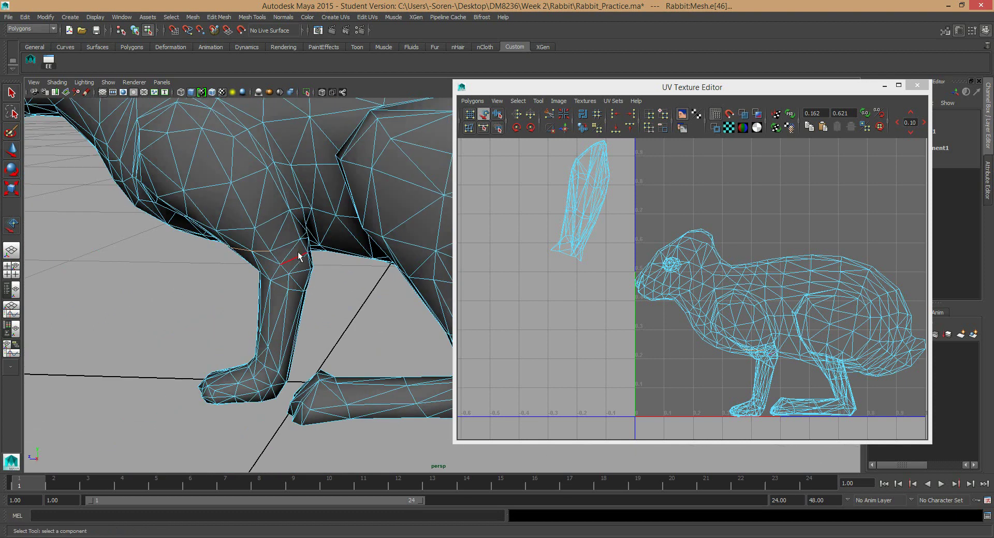
left_click(288, 246)
key("f")
left_click_drag(377, 301, 340, 246, "alt")
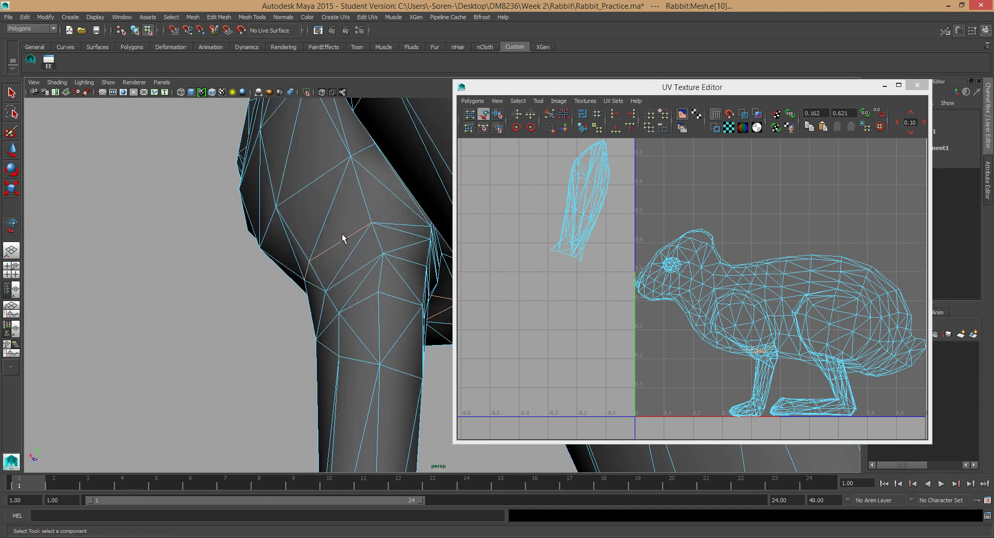
left_click_drag(401, 251, 377, 254, "alt")
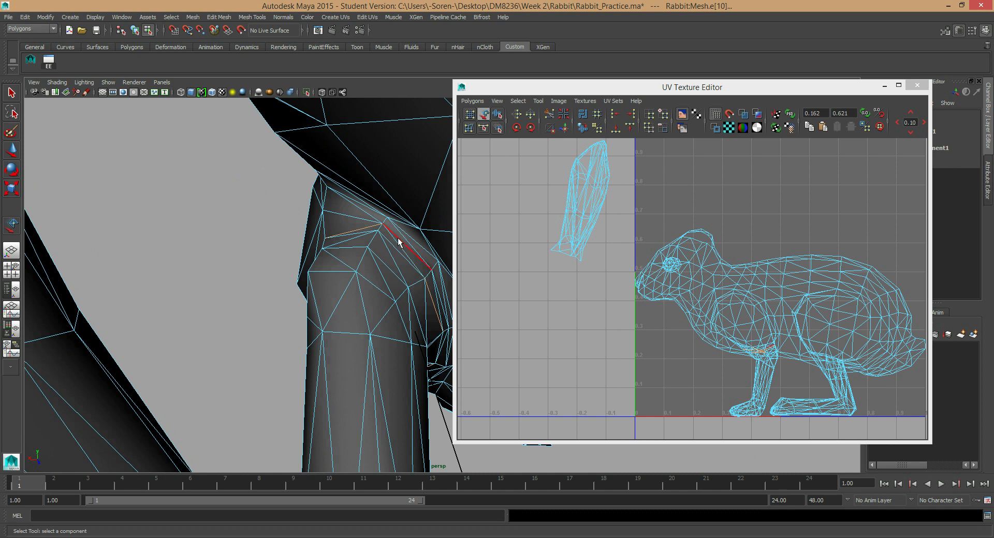
left_click(397, 251)
left_click(354, 231, "shift")
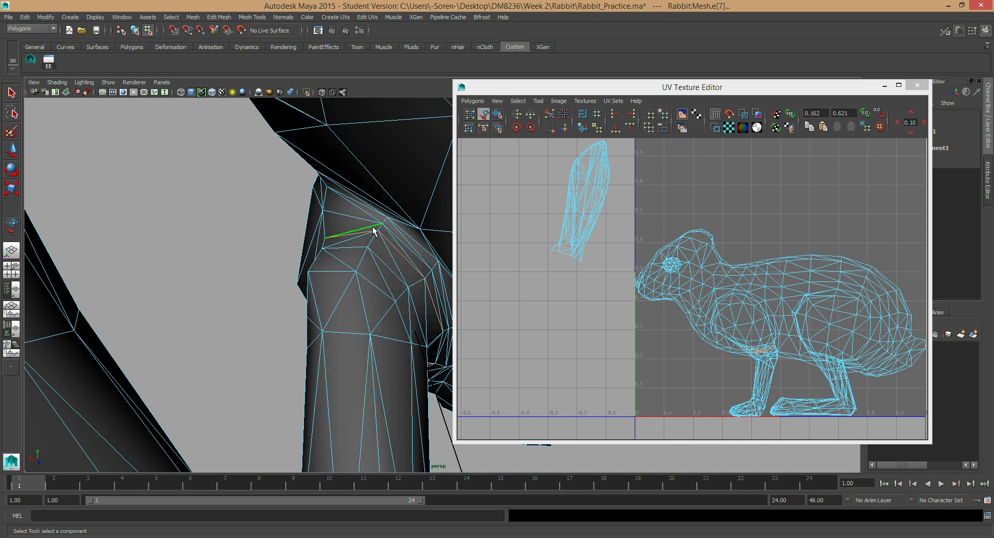
left_click_drag(375, 238, 293, 205, "alt")
left_click_drag(306, 264, 328, 302, "alt")
left_click_drag(219, 230, 333, 282, "alt")
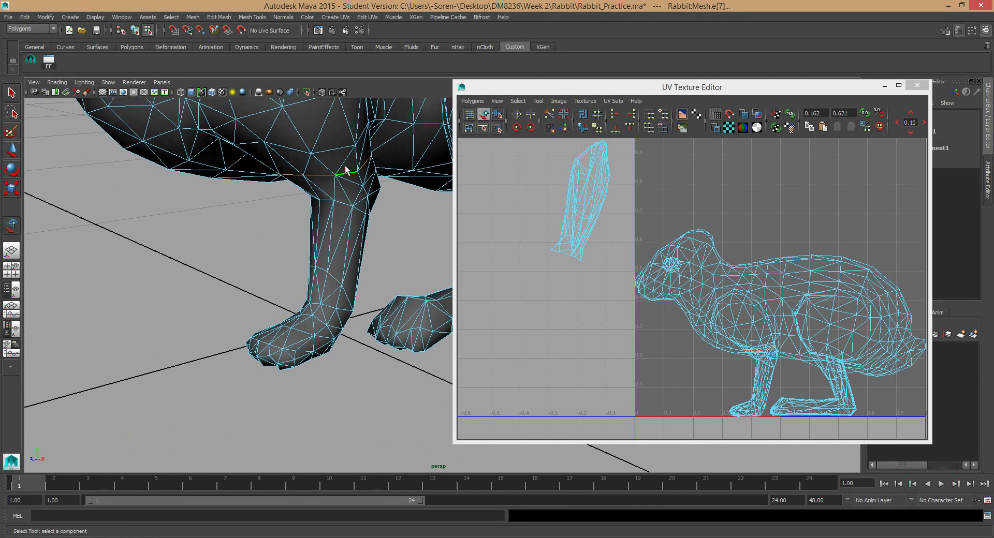
Cut the UVs along the front-leg loop and move the leg's shell outside the 0–1 UV square, below the ear shell
left_click(549, 114)
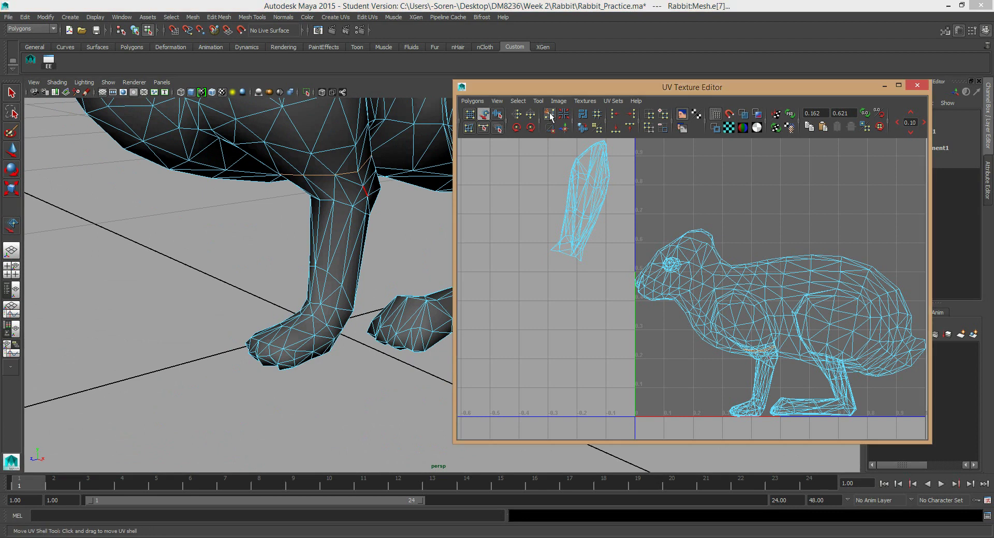
right_click_drag(749, 329, 770, 376)
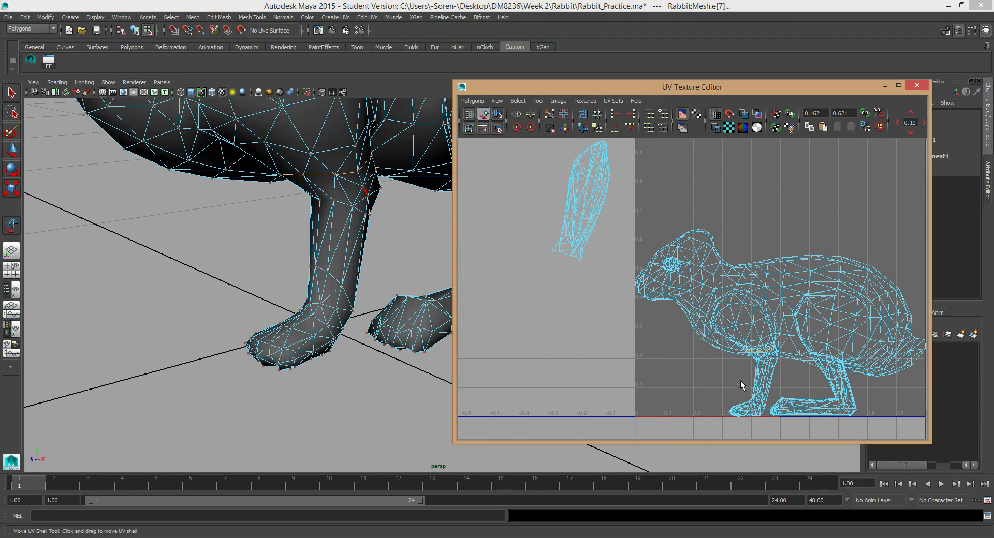
left_click(765, 384)
left_click_drag(810, 381, 604, 381)
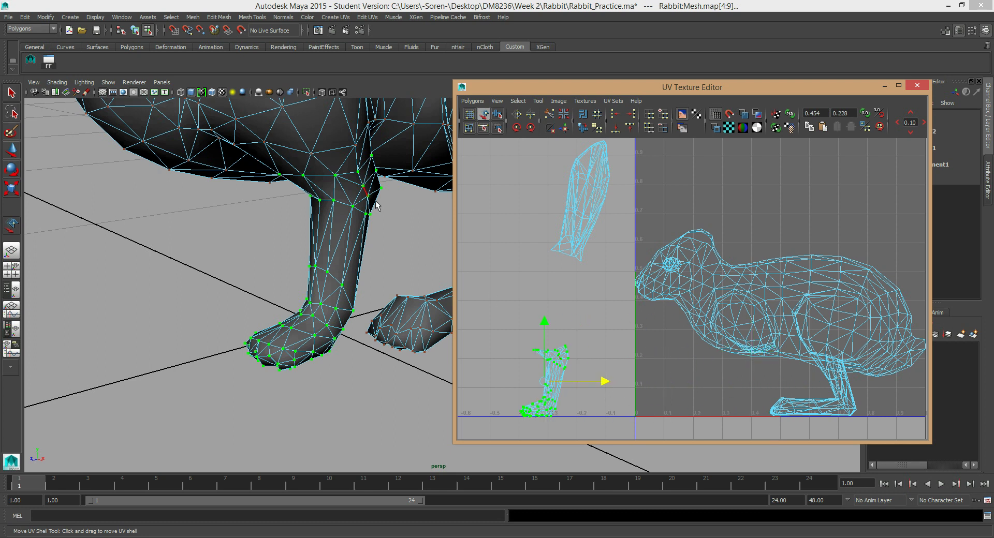
Switch back to edge selection and select the first edges across the outer side of the upper hind leg
left_click_drag(352, 176, 326, 238, "alt")
right_click_drag(300, 261, 301, 238)
left_click(299, 265)
right_click_drag(69, 232, 175, 257, "alt")
left_click_drag(225, 271, 201, 280, "alt")
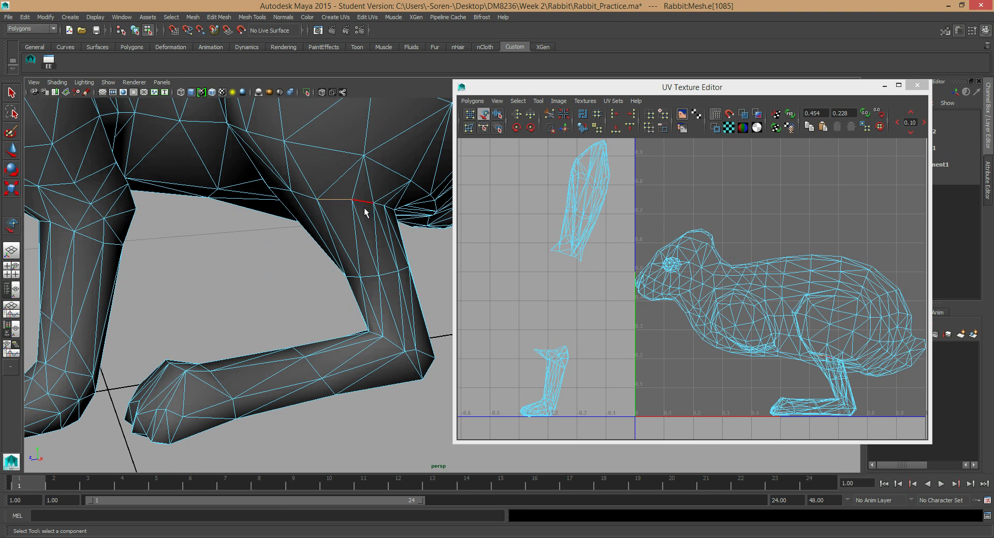
left_click(365, 203, "shift")
left_click_drag(362, 213, 377, 221, "alt")
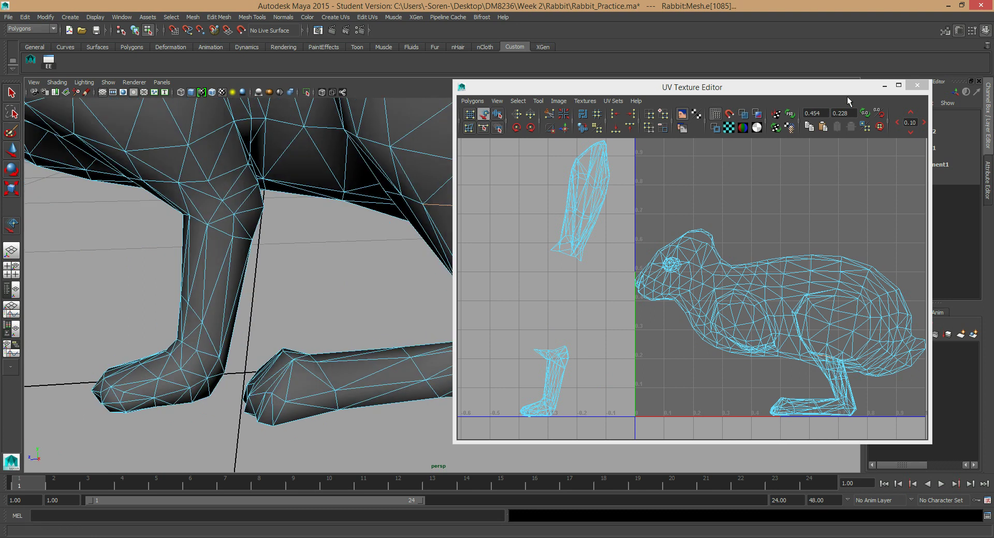
Minimize the UV Texture Editor and extend the edge selection around the back and inner side of the hind leg to close the loop
left_click(883, 88)
left_click_drag(505, 284, 418, 239, "alt")
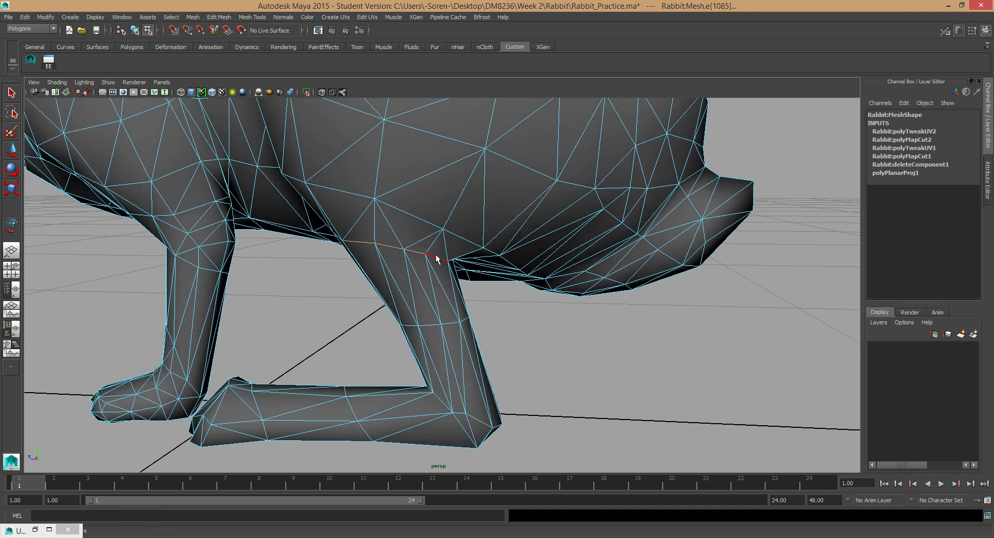
key("f")
left_click_drag(658, 319, 617, 312, "alt")
right_click_drag(698, 311, 622, 288, "alt")
left_click_drag(621, 288, 535, 284, "alt")
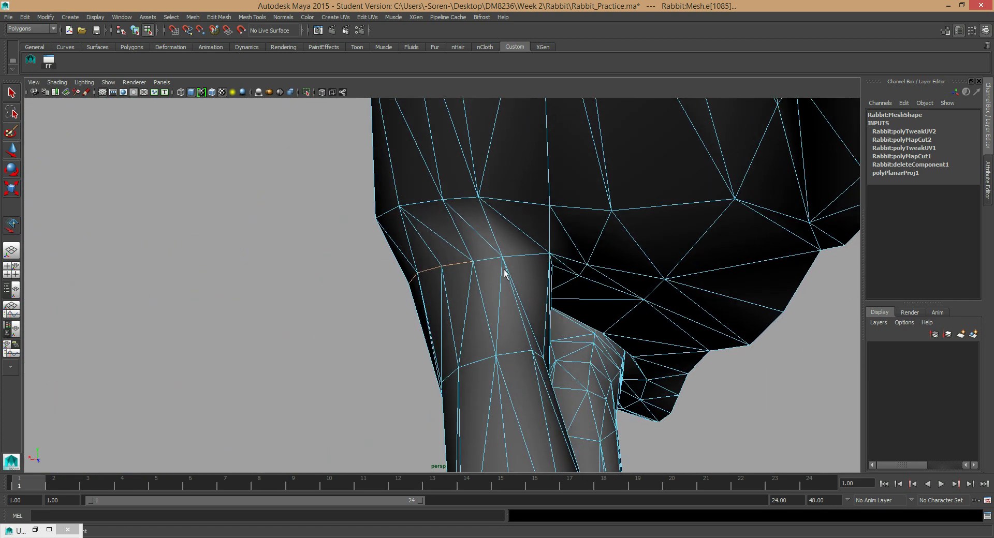
left_click(484, 260, "shift")
left_click(515, 255, "shift")
left_click_drag(665, 344, 553, 286, "alt")
left_click(497, 205, "shift")
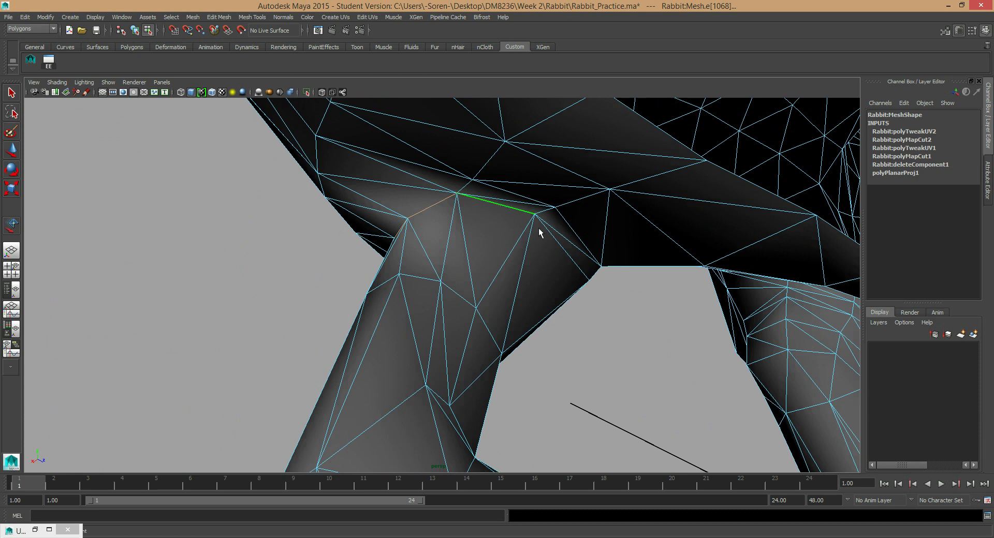
left_click_drag(675, 342, 494, 348, "alt")
left_click(371, 191, "shift")
left_click(429, 205, "shift")
left_click_drag(576, 294, 436, 292, "alt")
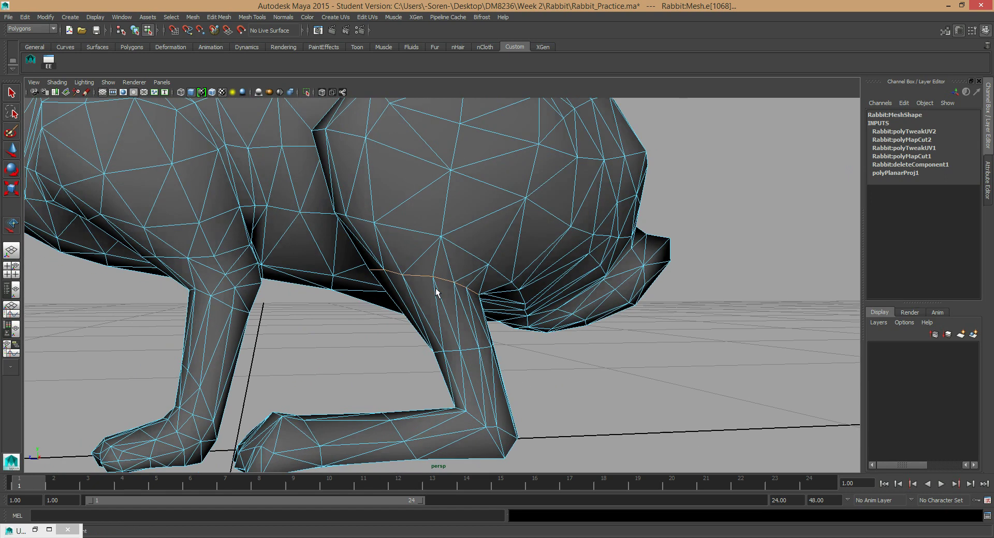
Restore the UV Texture Editor, cut the UVs along the hind-leg loop, and move the hind leg's shell away from the body toward negative U
left_click(32, 528)
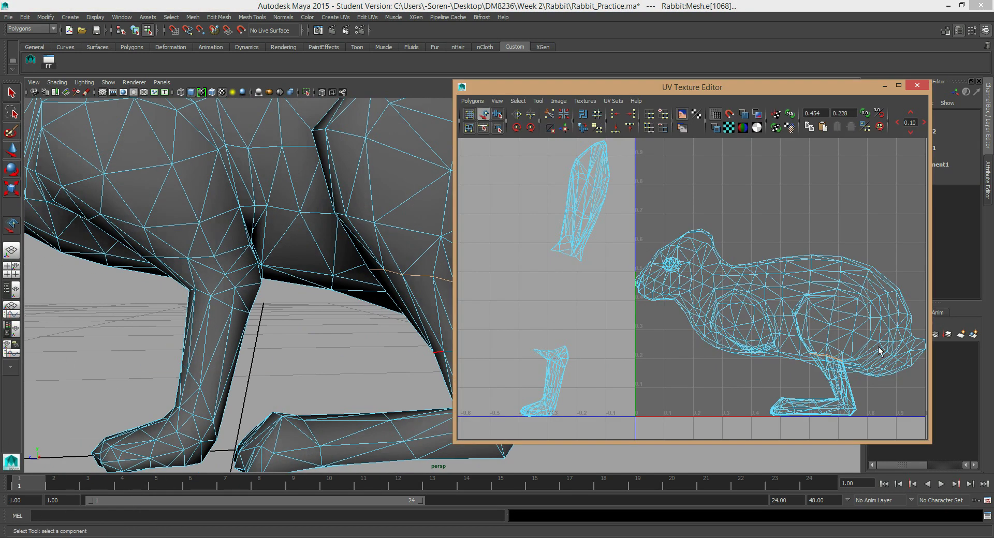
left_click(483, 115)
right_click(850, 398)
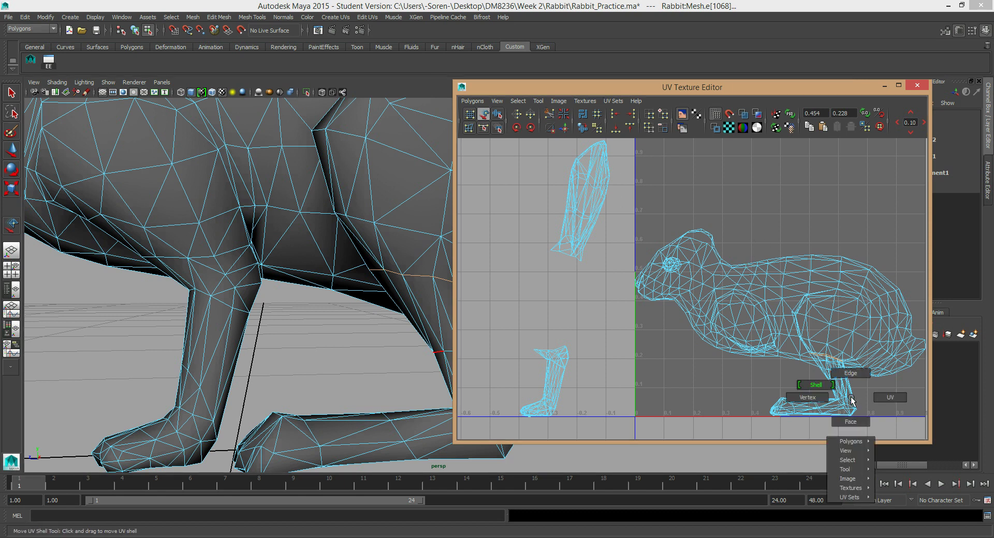
left_click(885, 397)
left_click(845, 416)
left_click_drag(874, 385, 686, 386)
Place the ear shell beside the front-leg shell, and move the ear and both leg shells together fully outside the 0–1 UV square
right_click_drag(747, 372, 585, 324, "alt")
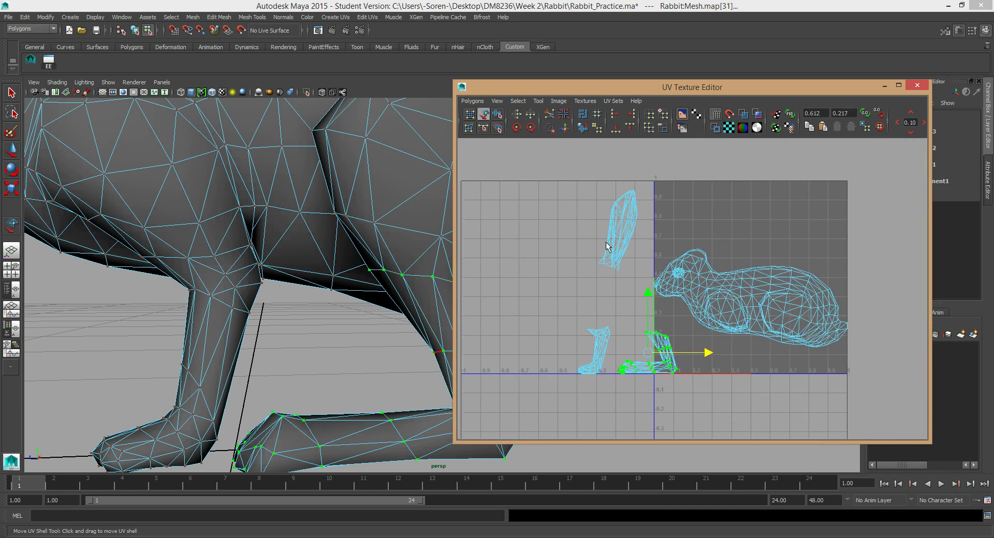
left_click(600, 219)
left_click_drag(600, 219, 607, 359)
left_click_drag(506, 374, 699, 360)
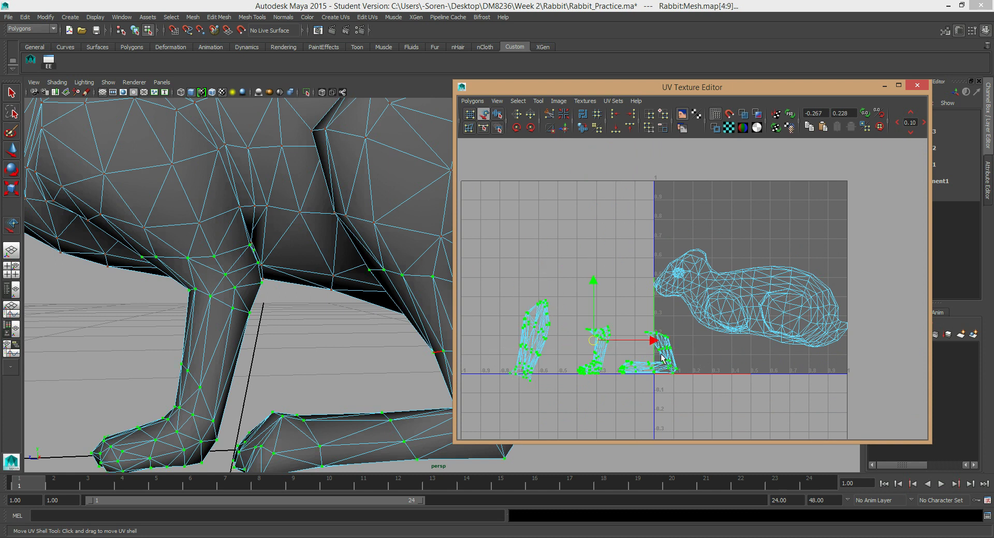
left_click_drag(653, 338, 602, 346)
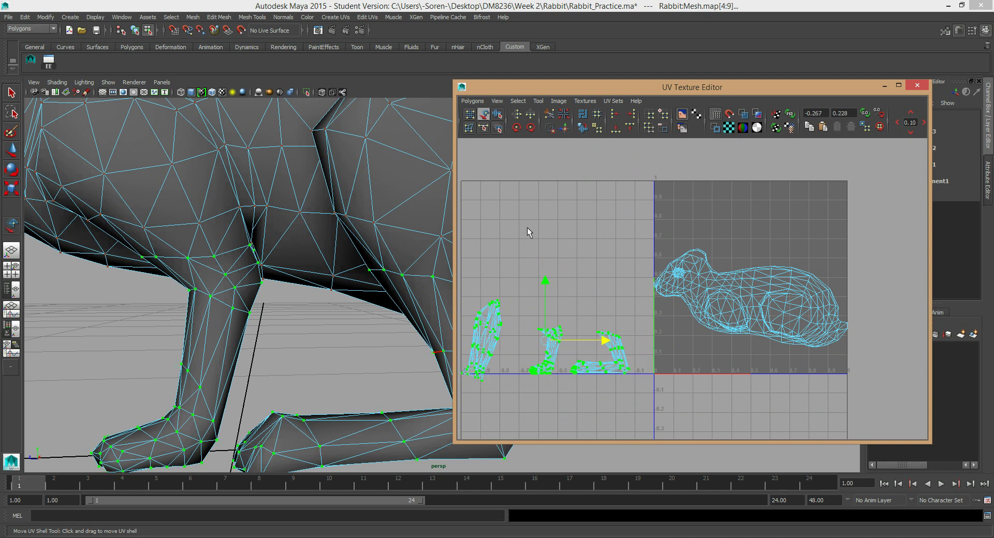
Deselect the ear and leg shells and display the checker pattern on the rabbit and in the UV layout
left_click(570, 237)
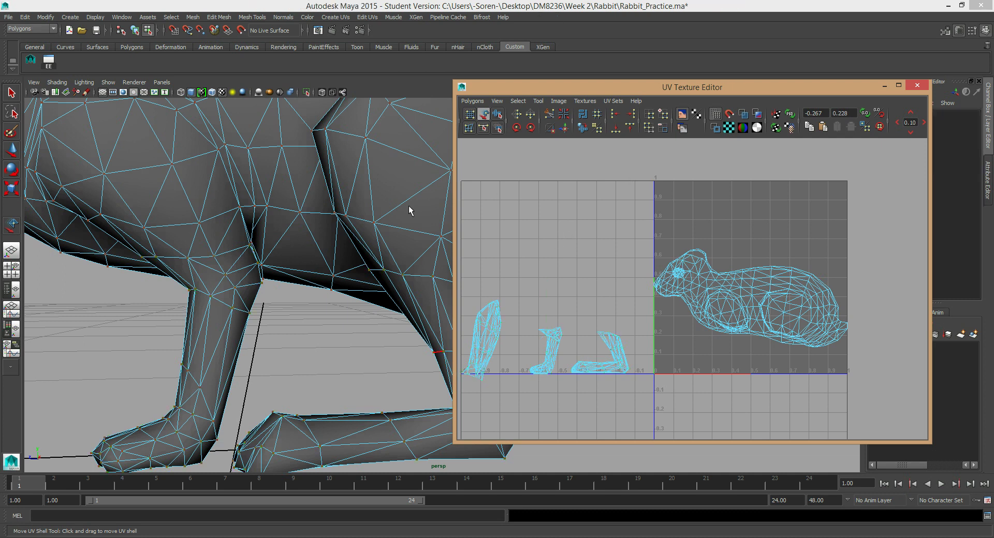
scroll(236, 199, "down", 5)
key("q")
left_click_drag(235, 199, 273, 188, "alt")
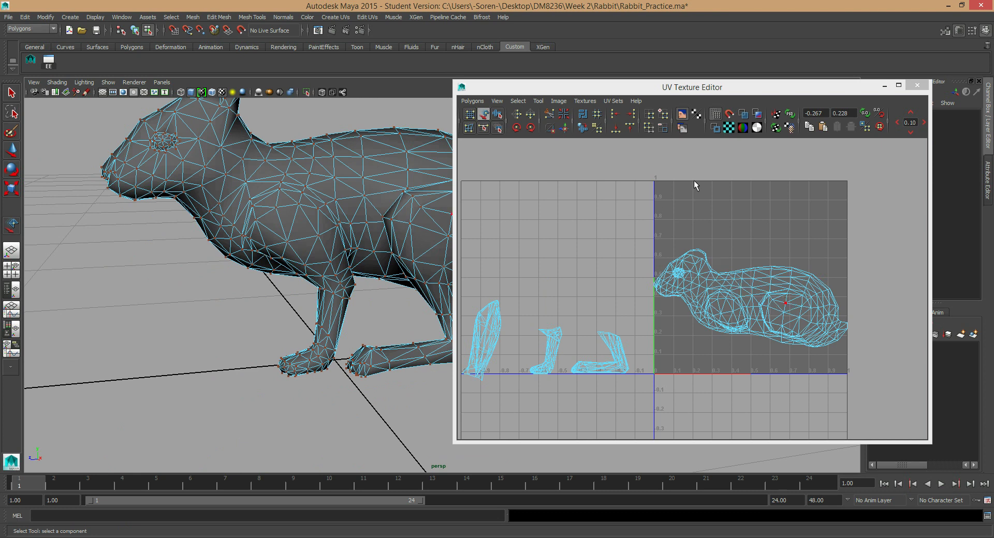
left_click(728, 129)
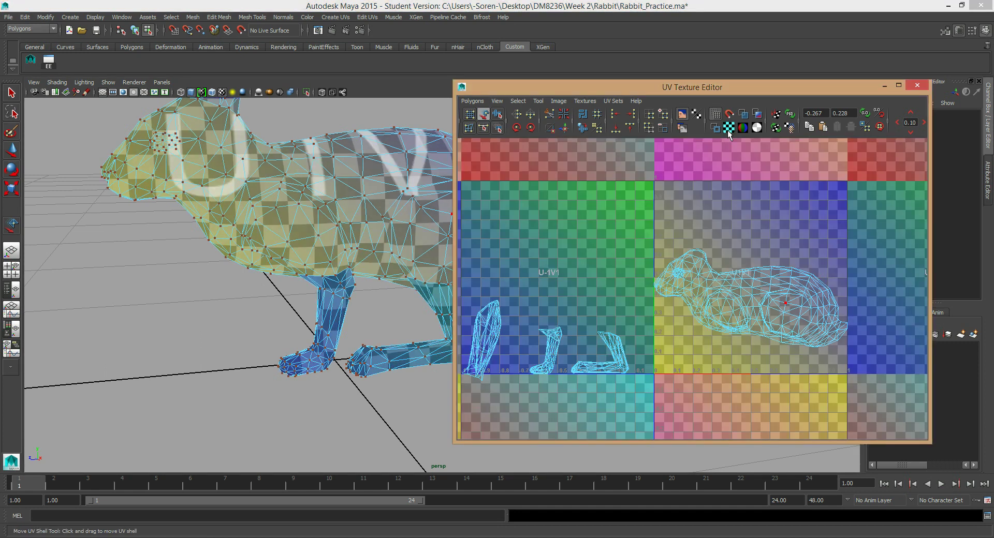
Examine the checker pattern on the rabbit's head, back and side for UV stretching
left_click_drag(321, 259, 379, 232, "alt")
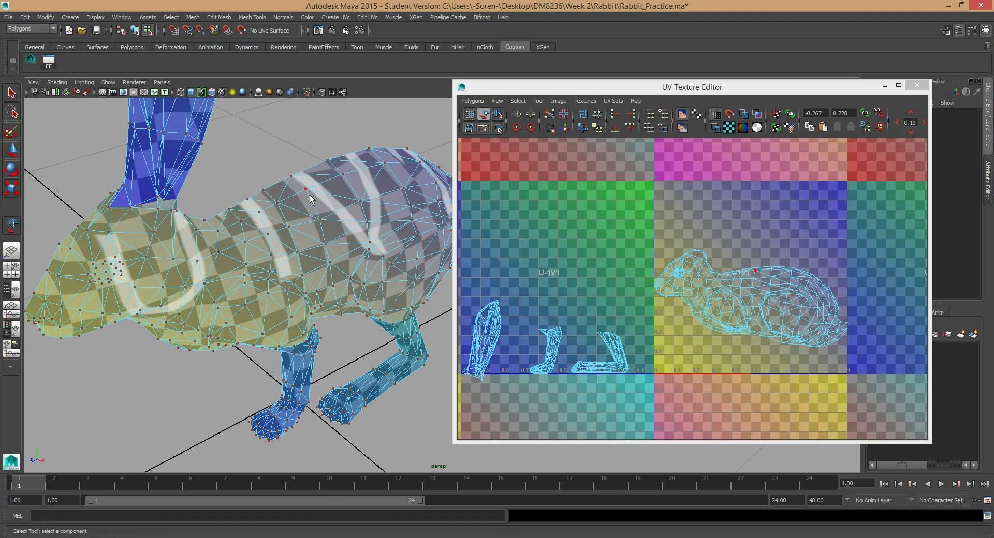
left_click_drag(320, 189, 272, 234, "alt")
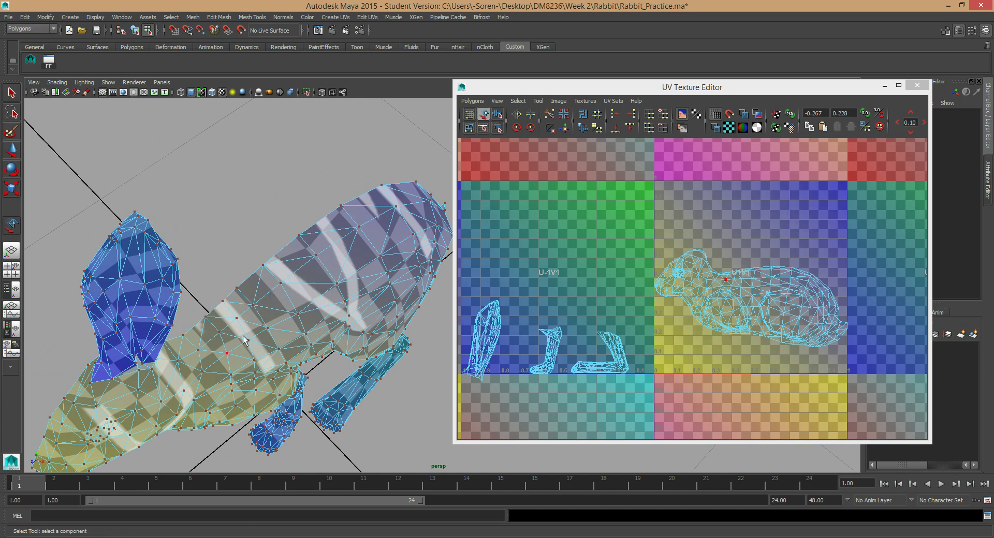
left_click_drag(344, 250, 260, 251, "alt")
left_click(260, 250)
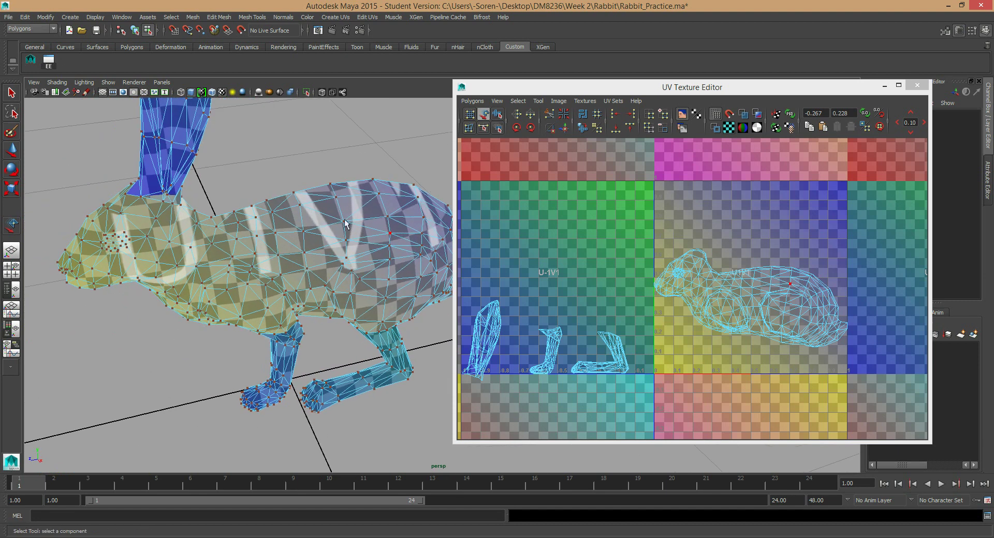
left_click(337, 197)
left_click(326, 208)
left_click(303, 225)
left_click_drag(371, 233, 220, 217, "alt")
middle_click_drag(220, 218, 216, 217, "alt")
left_click_drag(228, 201, 328, 255, "alt")
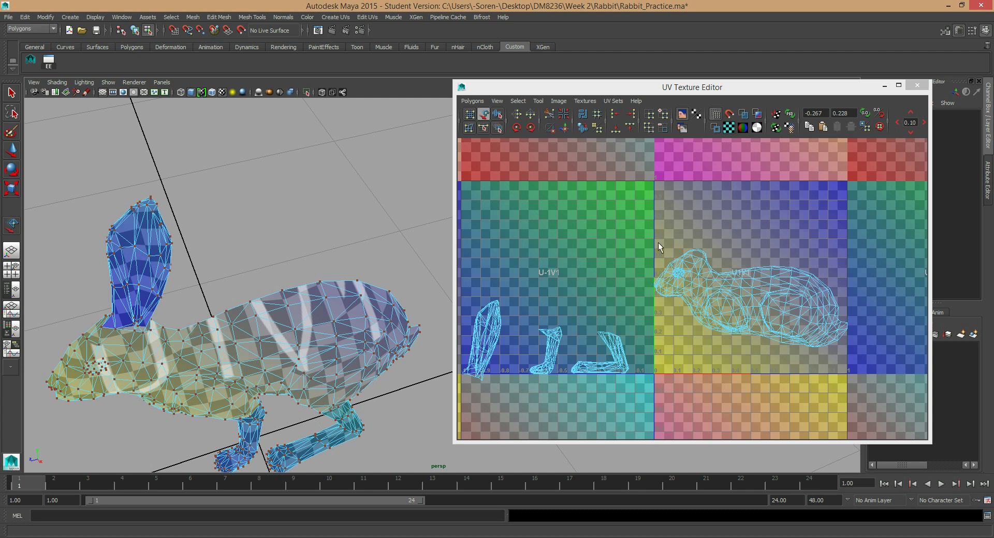
Select the whole body shell in the UV layout and open the Unfold UVs options
right_click_drag(748, 273, 714, 257)
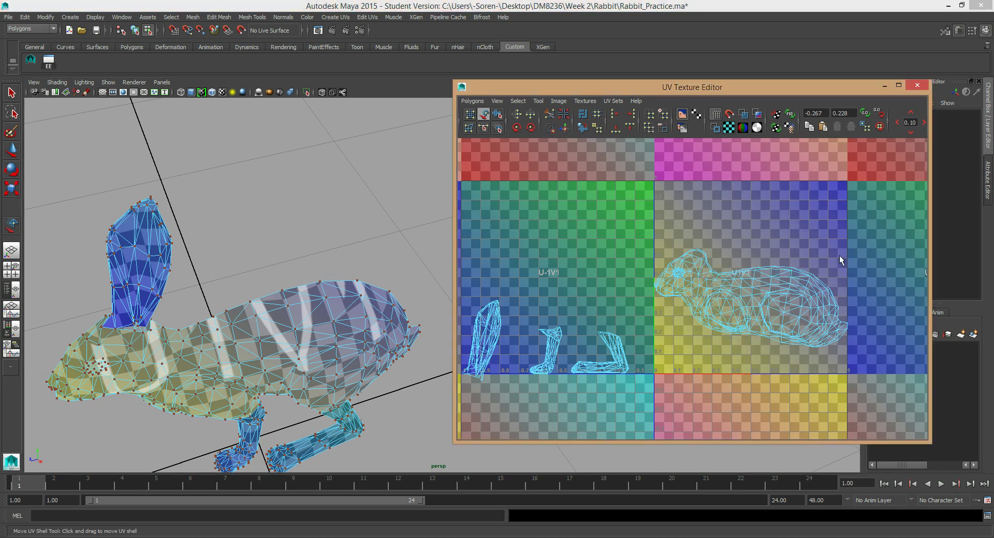
left_click(719, 279)
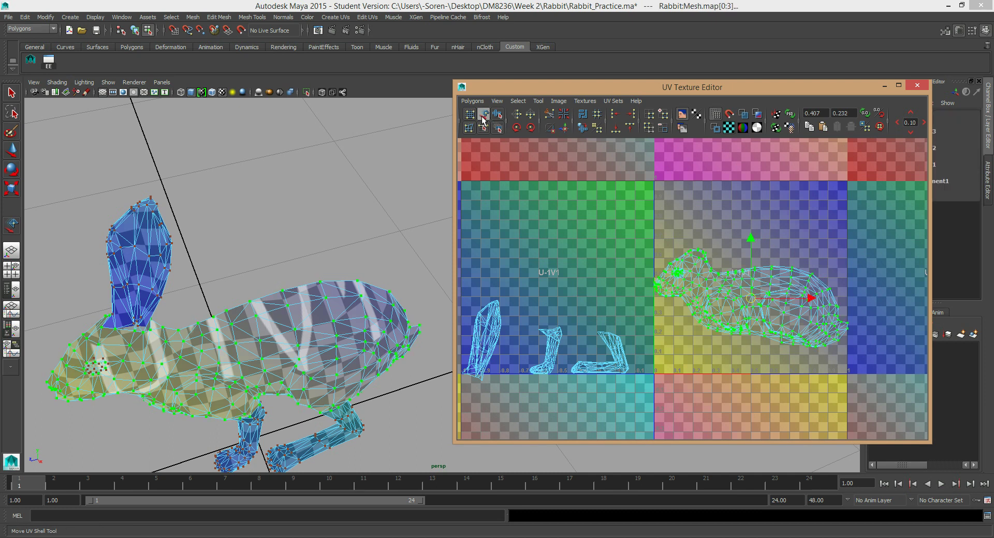
left_click(473, 102)
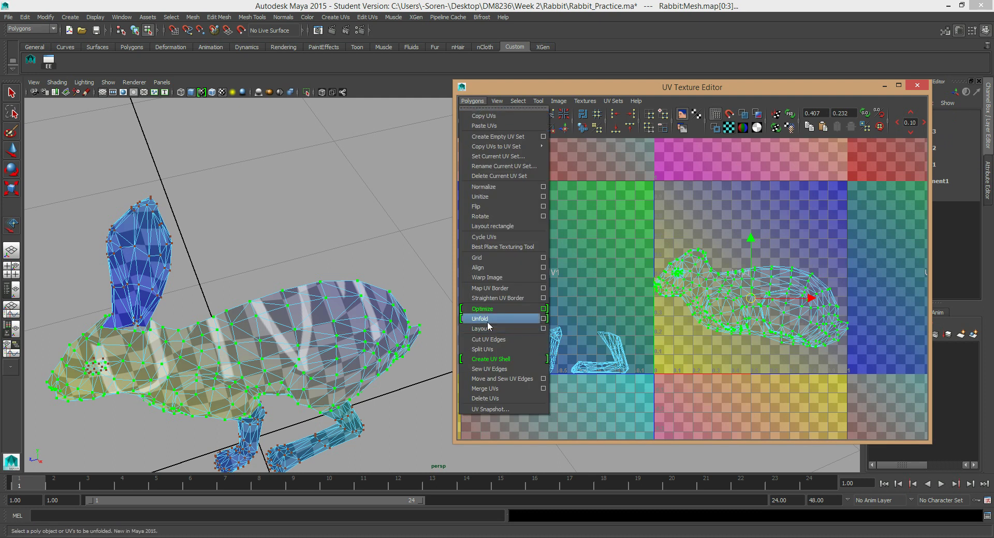
left_click(543, 319)
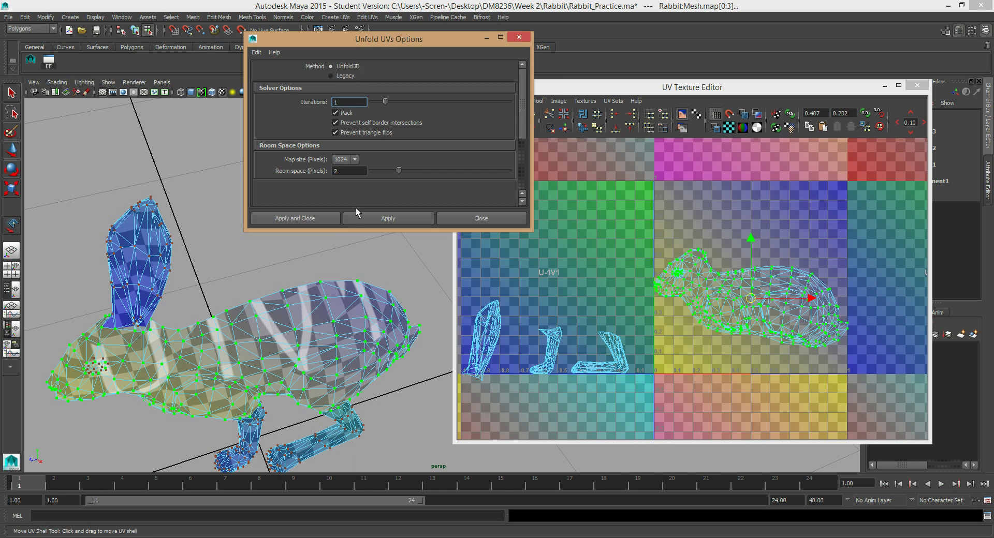
Try unfolding the body shell using Unfold3D with Pack enabled, and undo that unfold
left_click(388, 219)
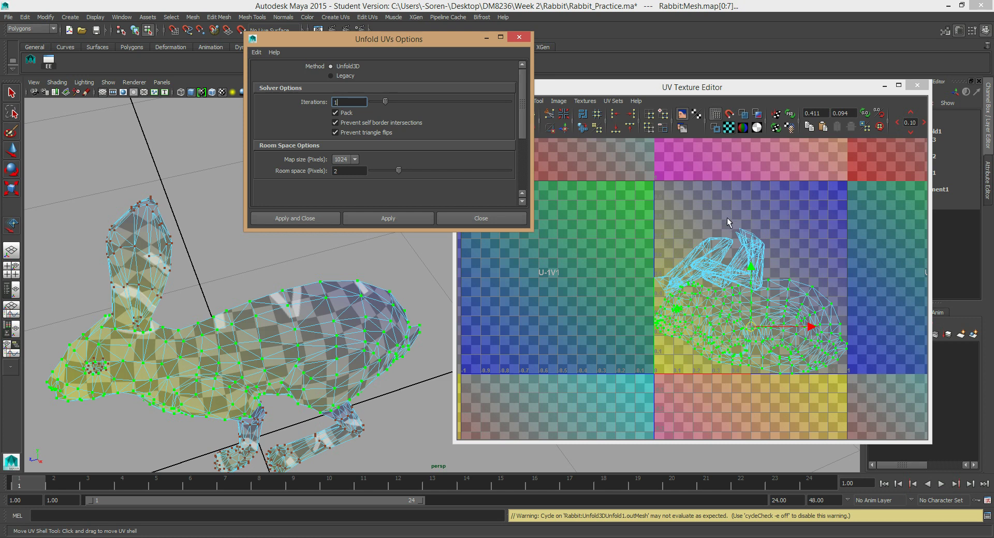
left_click(759, 257)
key("ctrl+z")
Disable Pack, unfold the body shell using Unfold3D with 1 iteration, and close the options
left_click(398, 42)
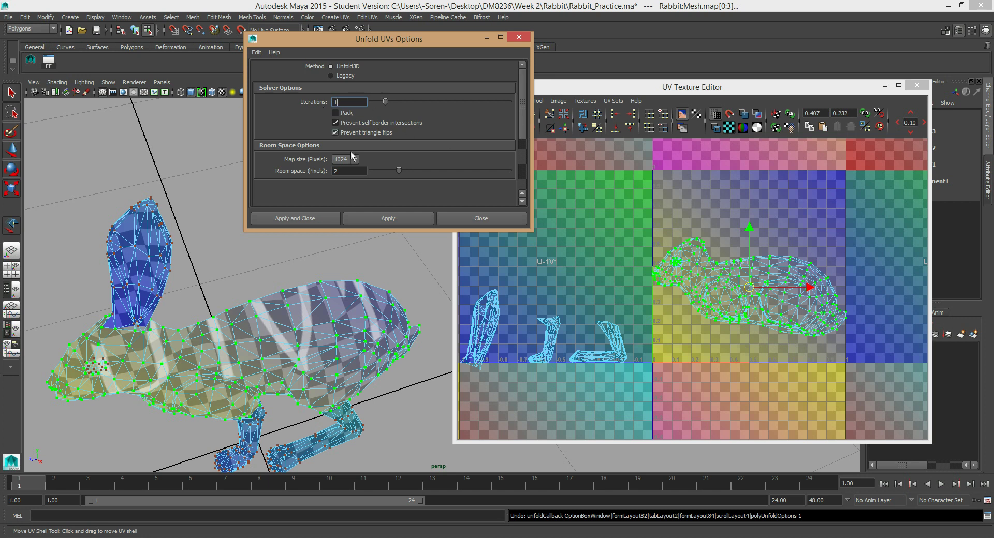
left_click(389, 219)
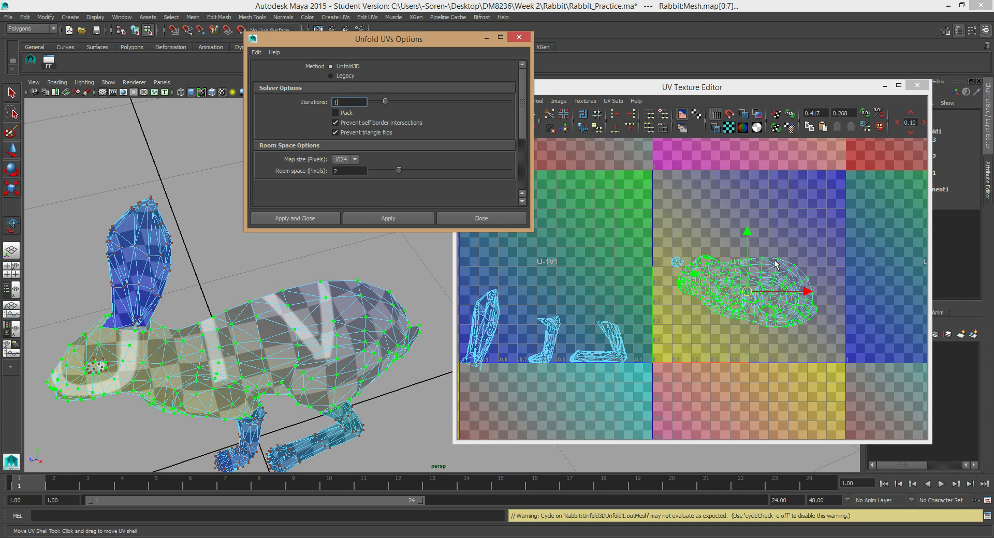
left_click(492, 218)
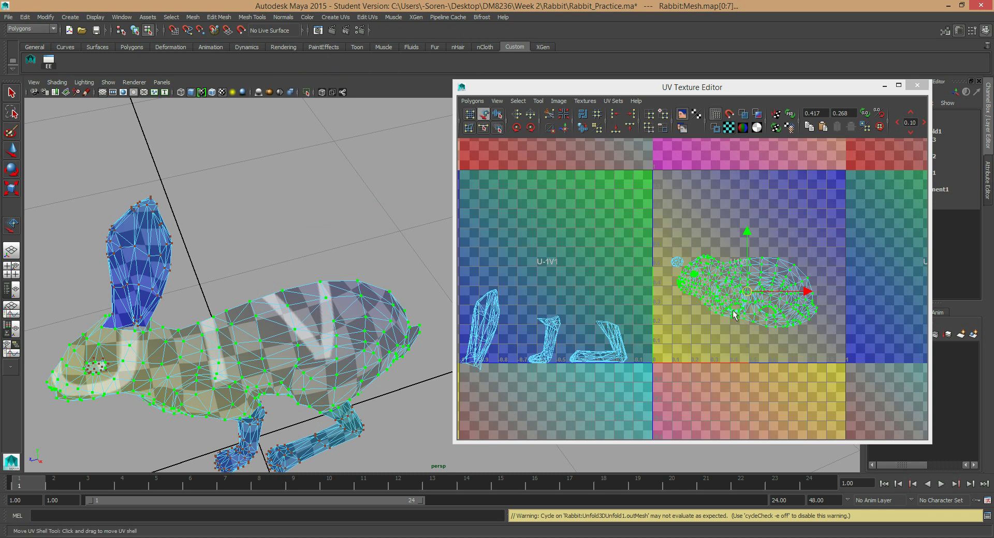
Turn off the checker pattern to show the unfolded body shell on the plain UV grid
middle_click_drag(740, 311, 671, 292, "alt")
scroll(673, 289, "up", 3)
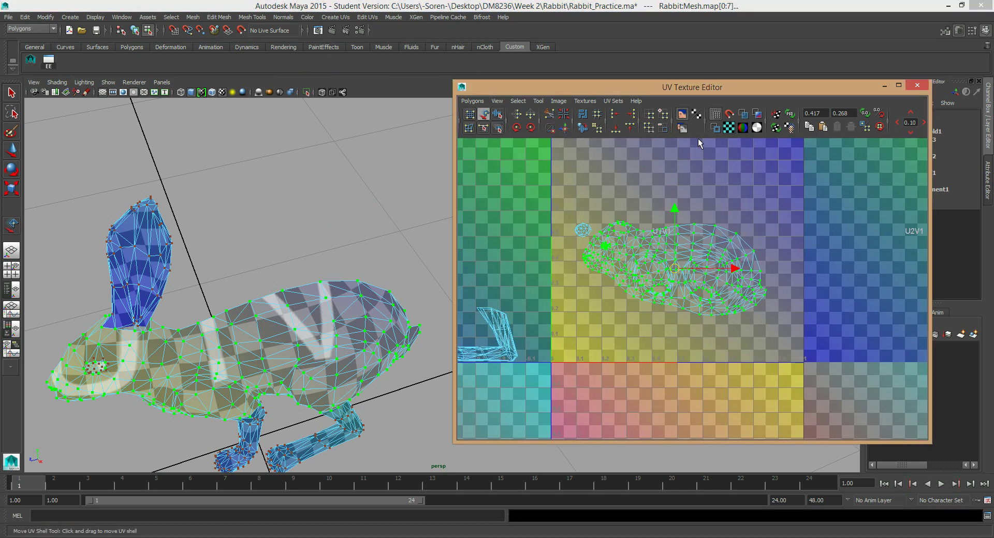
left_click(729, 127)
scroll(557, 233, "up", 3)
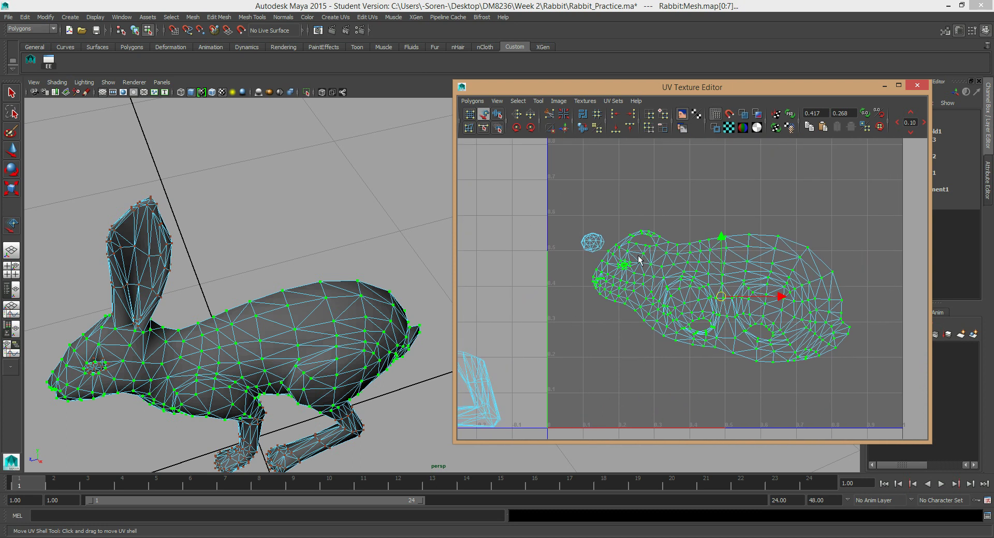
Select the small round eye shell beside the rabbit's head and unfold its UVs
left_click_drag(567, 226, 604, 254)
scroll(537, 249, "up", 5)
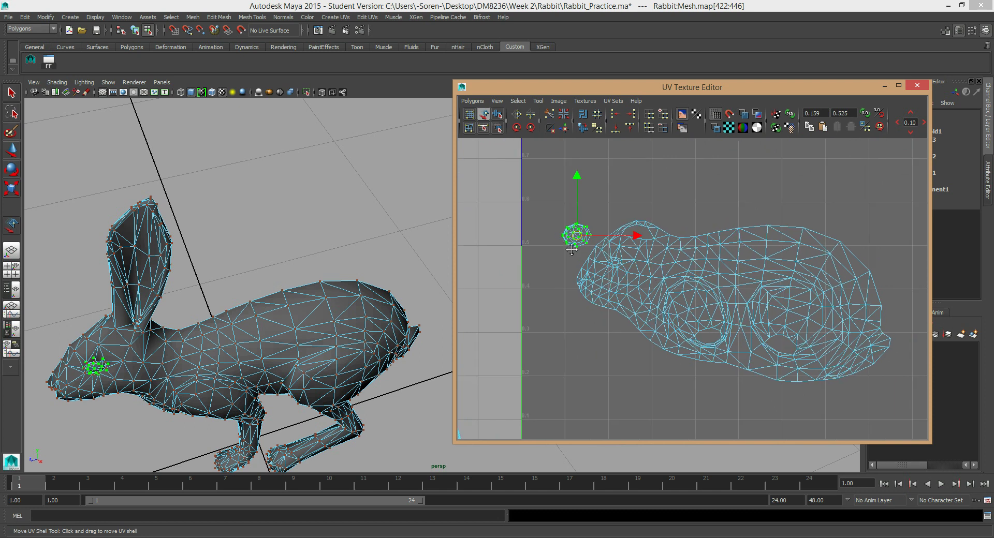
scroll(594, 253, "up", 2)
left_click_drag(241, 309, 253, 288, "alt")
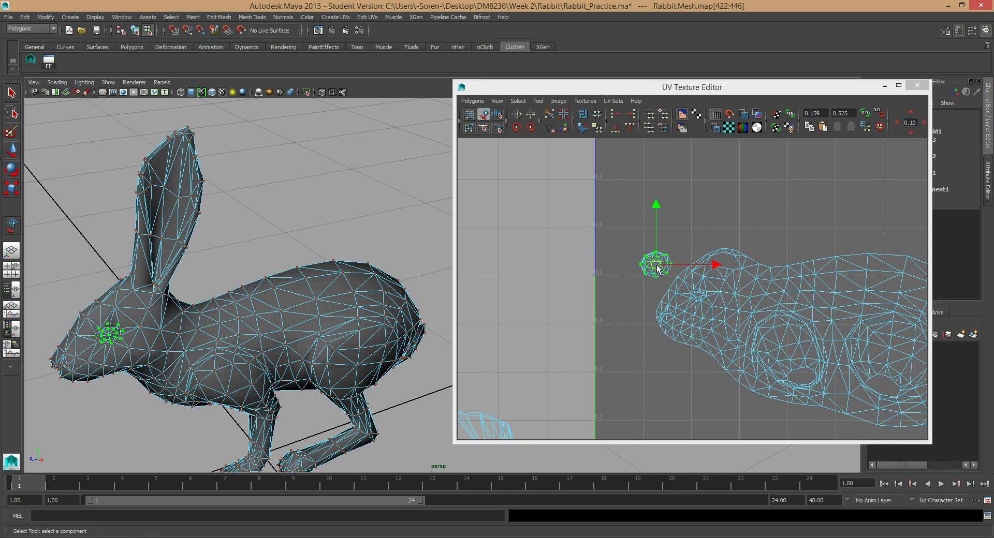
left_click(472, 101)
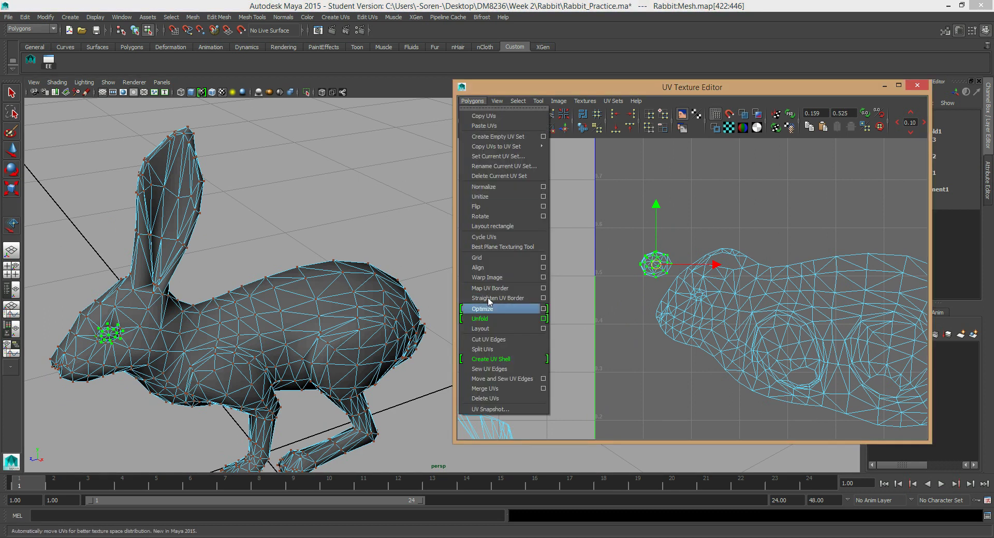
left_click(501, 319)
Move the eye shell outside the 0–1 UV square toward negative U
middle_click_drag(815, 225, 552, 259, "alt")
left_click_drag(528, 269, 881, 229)
right_click_drag(881, 228, 731, 291, "alt")
left_click_drag(812, 250, 499, 249)
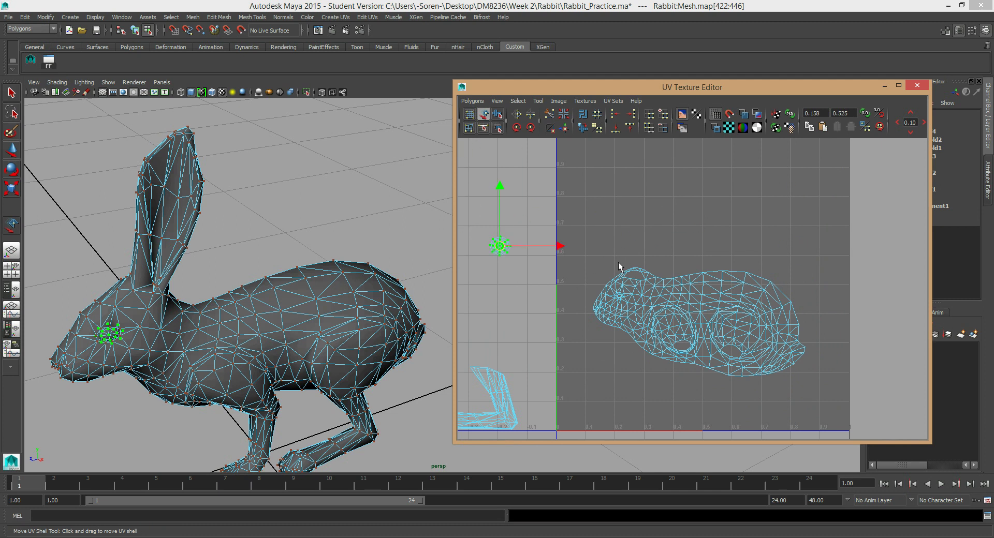
Turn the checker pattern back on and inspect it across the rabbit's head and body
left_click(728, 127)
left_click_drag(259, 290, 234, 264, "alt")
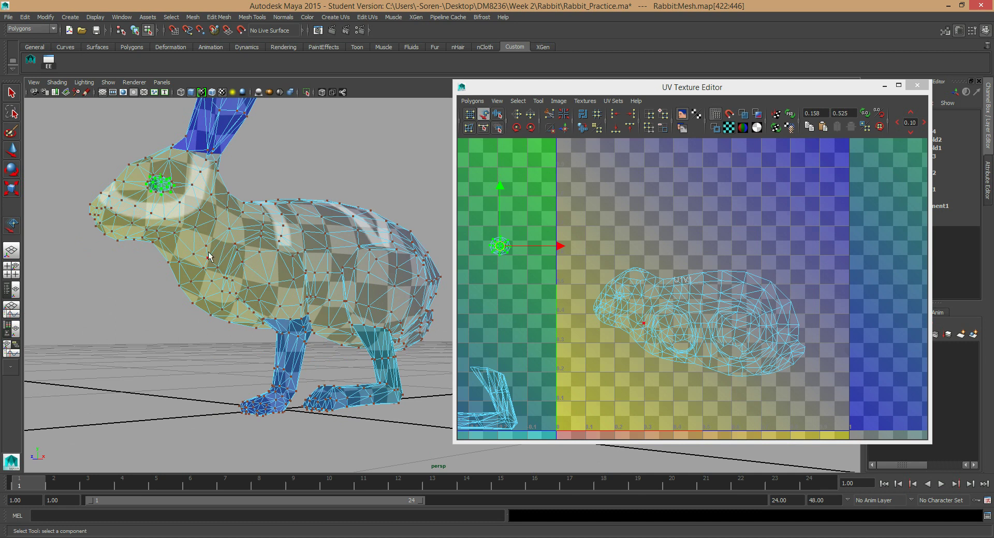
middle_click_drag(639, 305, 675, 291, "alt")
right_click_drag(616, 277, 785, 295, "alt")
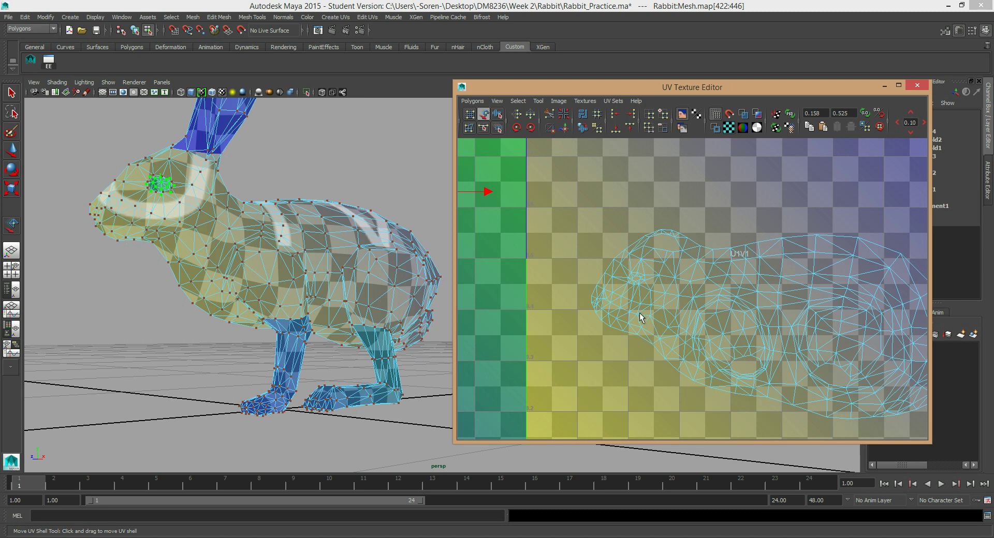
Switch to the Select tool, select only the muzzle and eye-area UVs of the body shell, and unfold them
left_click(655, 343)
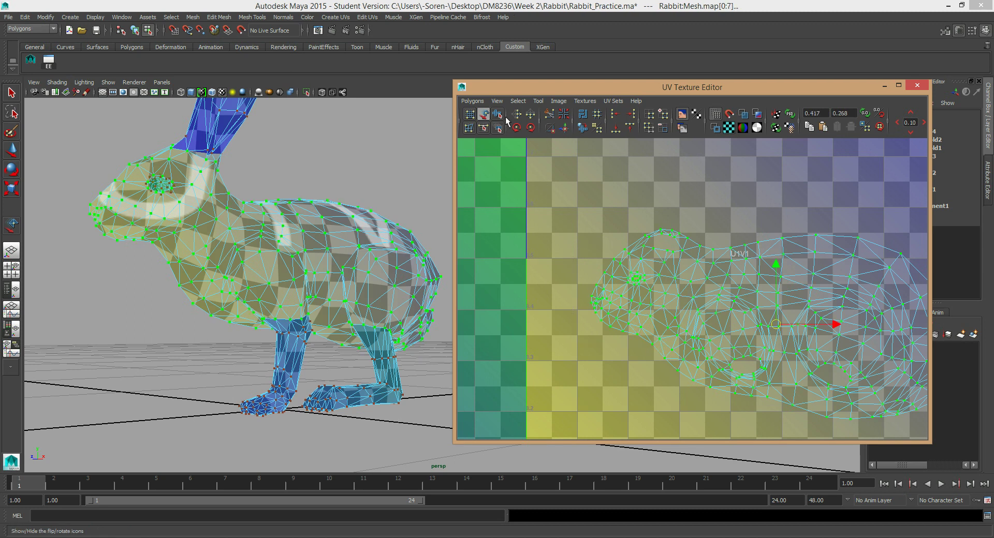
key("q")
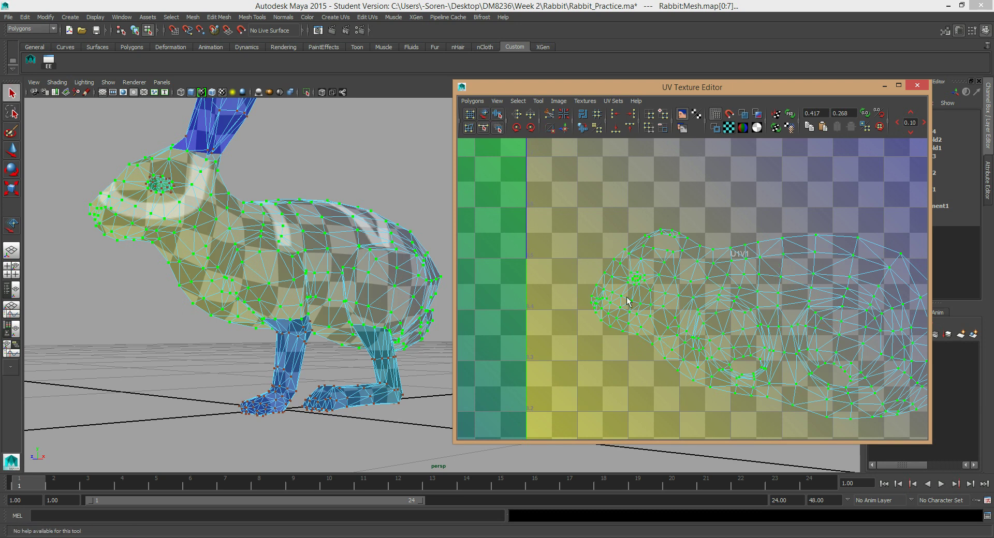
left_click_drag(666, 329, 616, 273)
left_click_drag(665, 333, 663, 332)
left_click(472, 101)
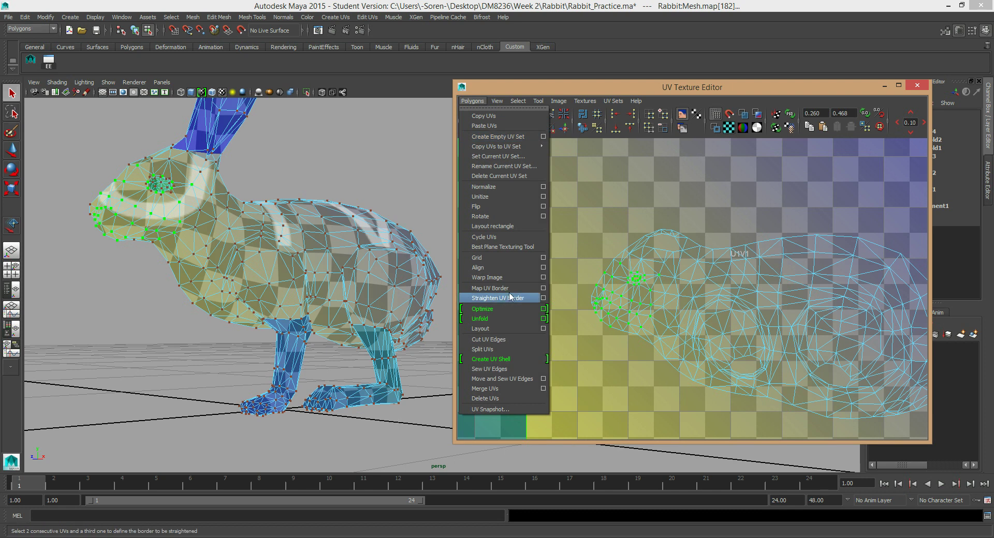
left_click(492, 318)
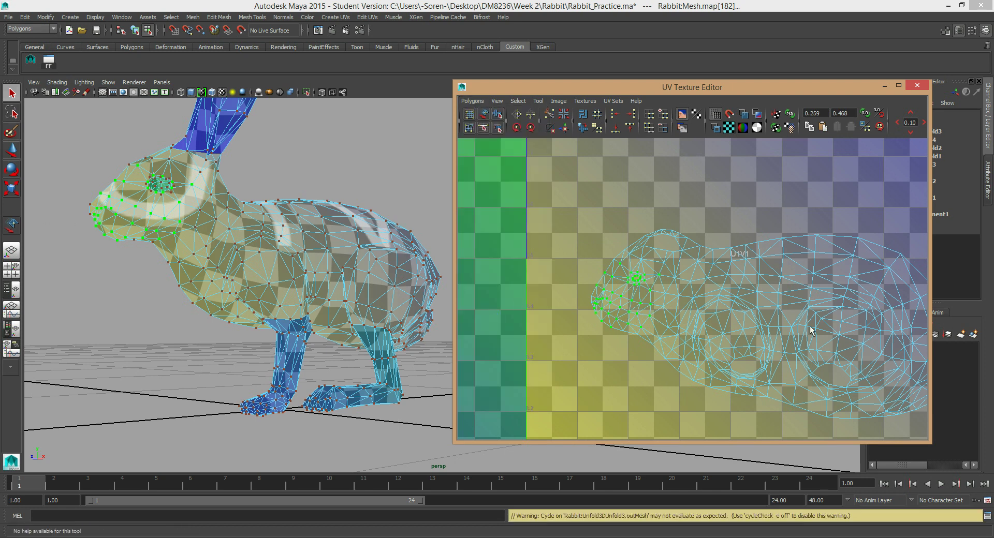
Select the shoulder UVs above the front-leg opening in the body shell and unfold them
scroll(749, 334, "down", 1)
middle_click_drag(749, 334, 699, 305, "alt")
left_click_drag(689, 319, 642, 261)
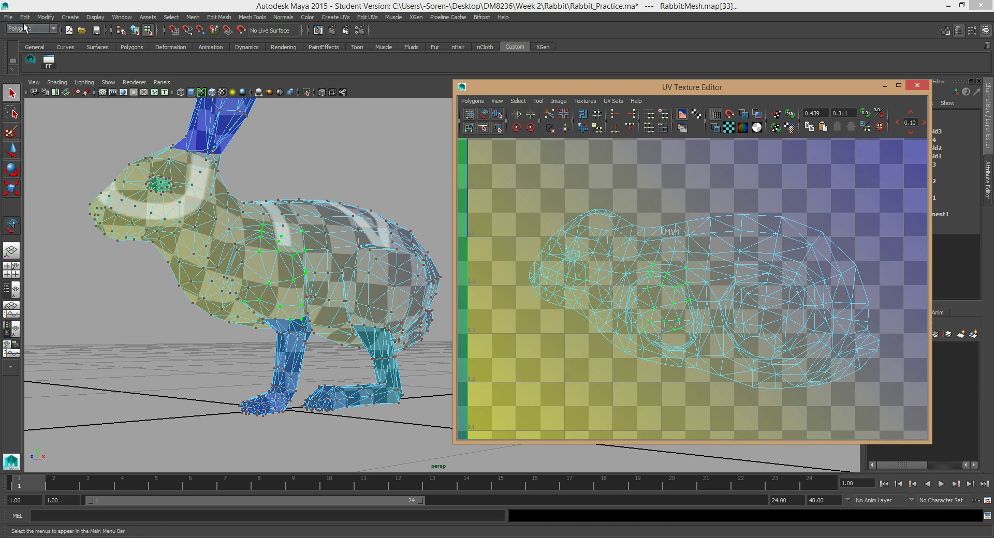
left_click(472, 101)
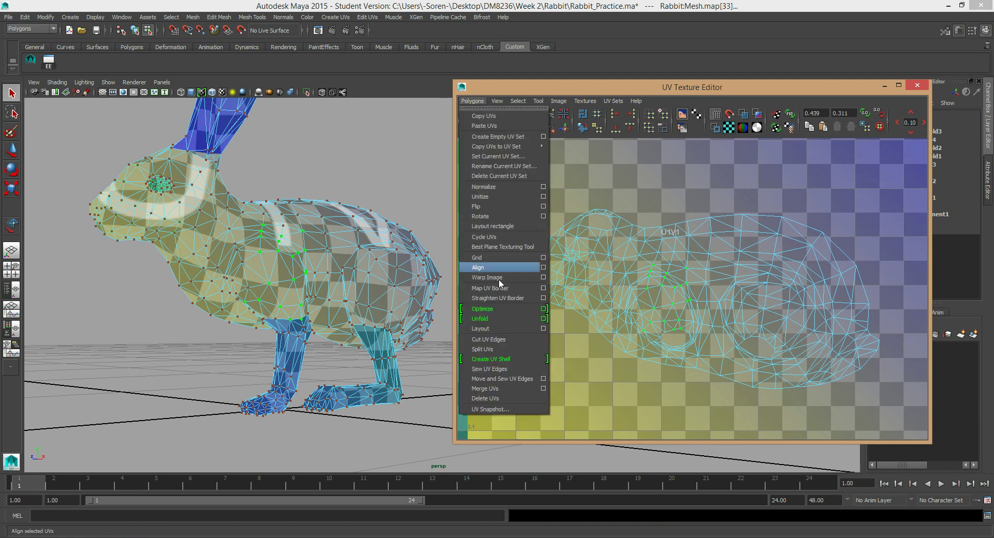
left_click(511, 316)
Select the UVs around the lower part of the front-leg opening and unfold them
left_click_drag(149, 270, 220, 254, "alt")
middle_click_drag(746, 351, 718, 360, "alt")
middle_click_drag(766, 338, 801, 291, "alt")
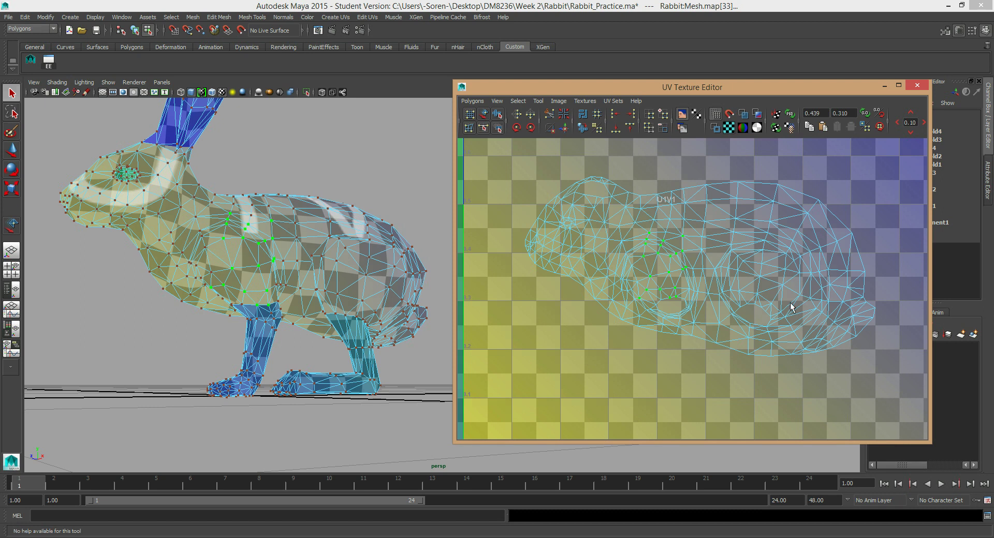
left_click_drag(706, 300, 631, 332)
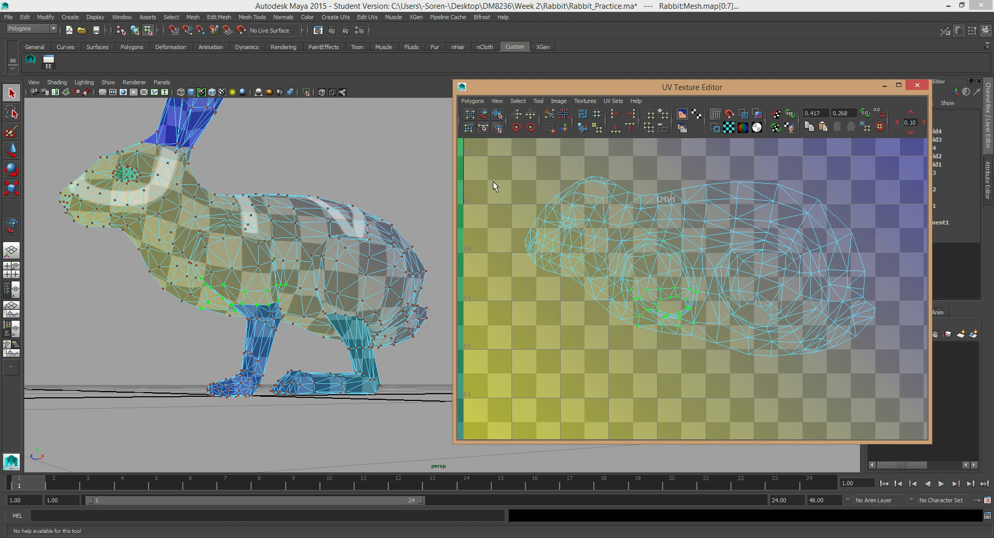
left_click(472, 101)
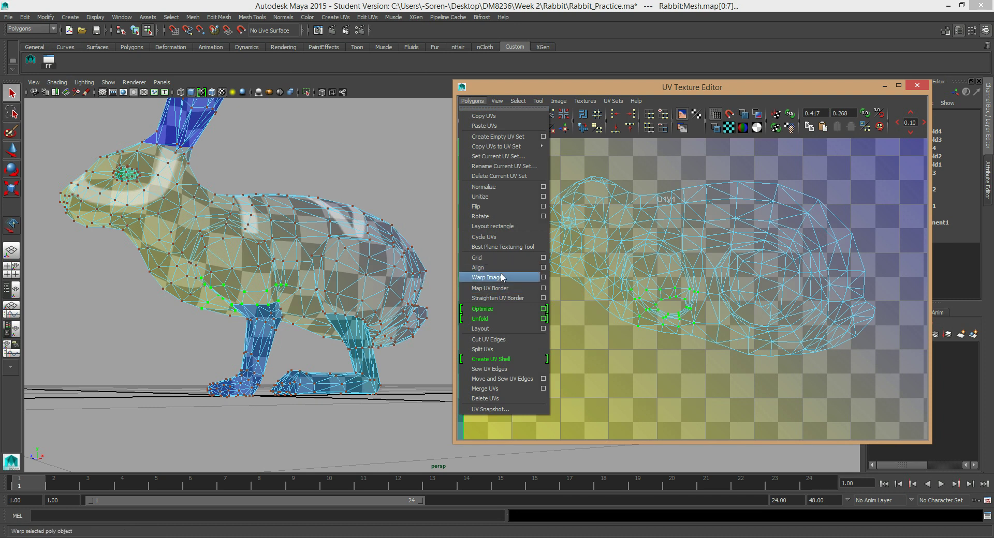
left_click(511, 319)
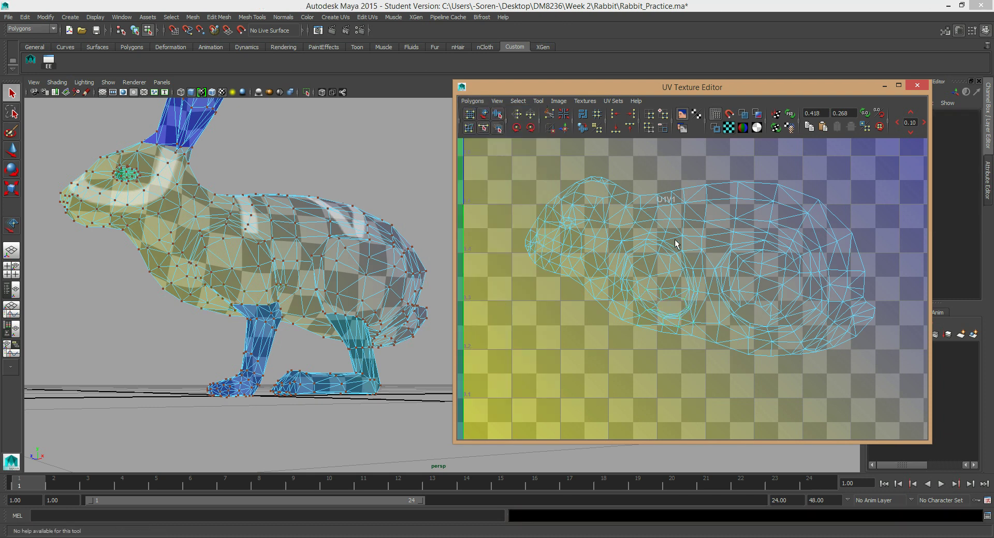
middle_click_drag(696, 248, 683, 269, "alt")
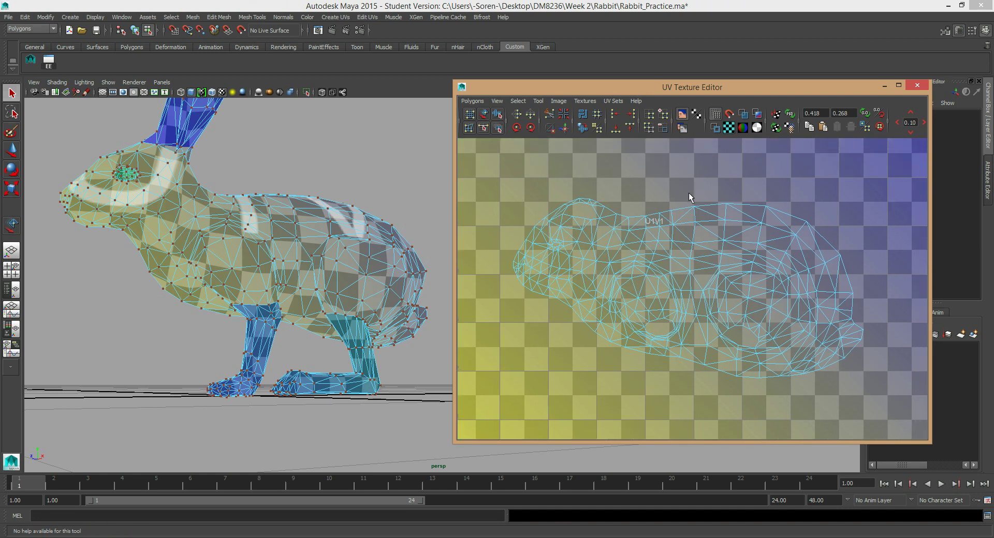
middle_click_drag(504, 212, 550, 229, "alt")
right_click_drag(550, 224, 743, 289, "alt")
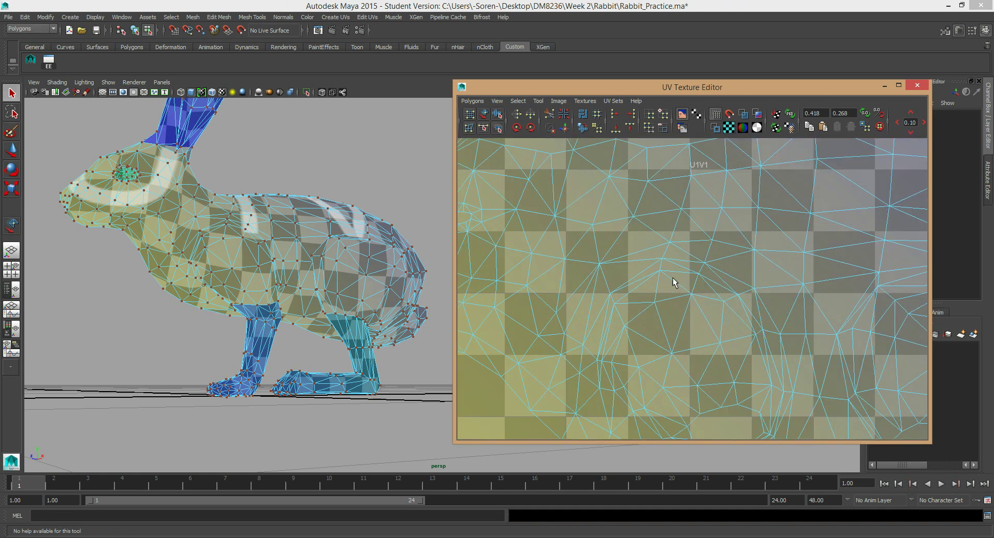
Select a UV on the rabbit's head, expand the selection to the whole body shell and move it slightly upward
middle_click_drag(678, 291, 810, 317, "alt")
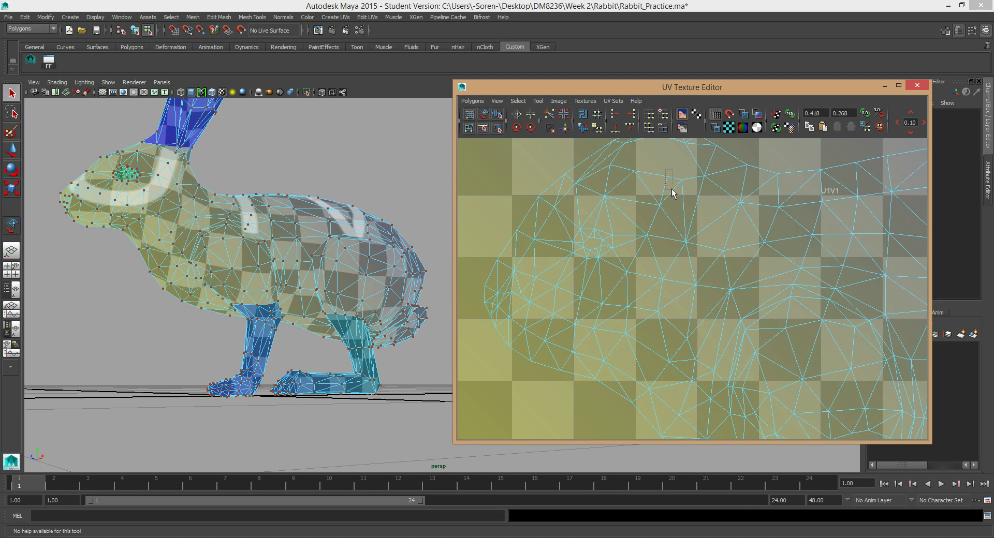
left_click_drag(671, 189, 674, 186)
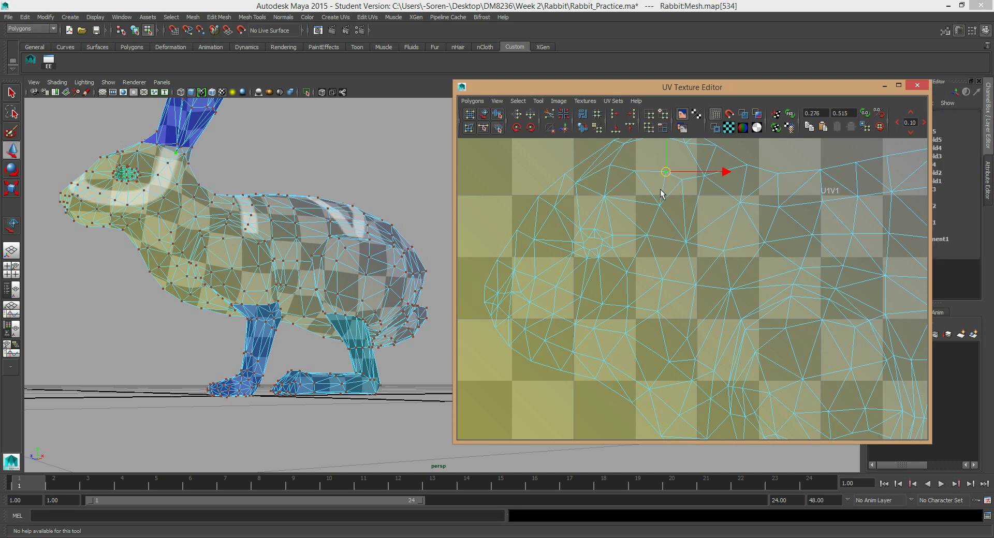
right_click_drag(777, 280, 561, 235, "alt")
scroll(827, 302, "down", 3)
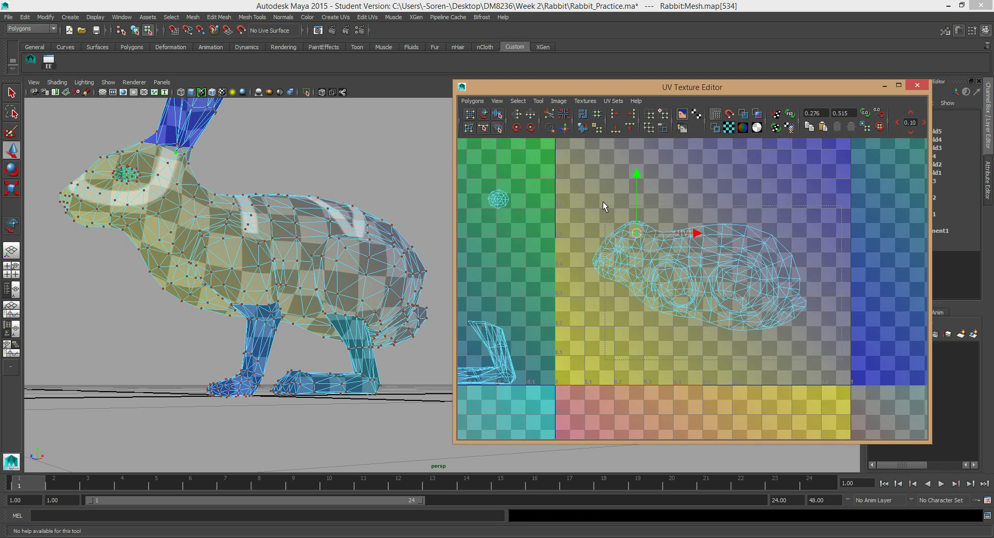
left_click_drag(567, 178, 570, 179)
middle_click_drag(722, 245, 707, 288, "alt")
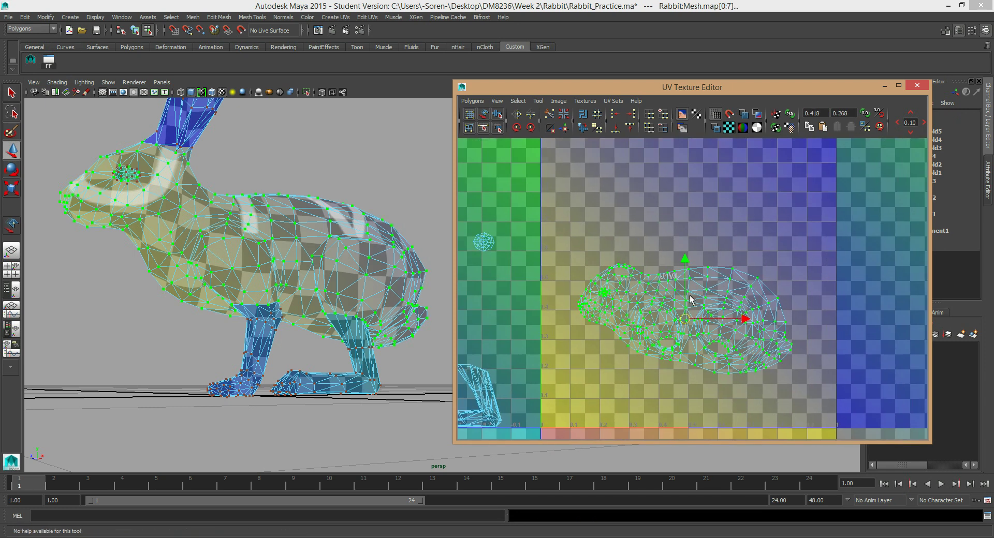
scroll(686, 301, "down", 2)
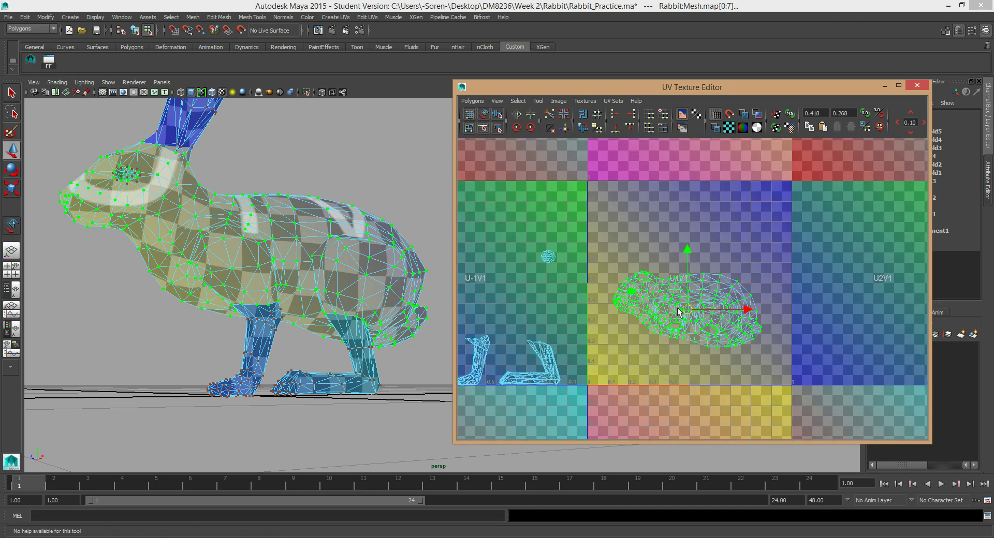
mouse_move(687, 311)
left_mouse_down()
mouse_move(696, 285)
mouse_move(686, 297)
left_mouse_up()
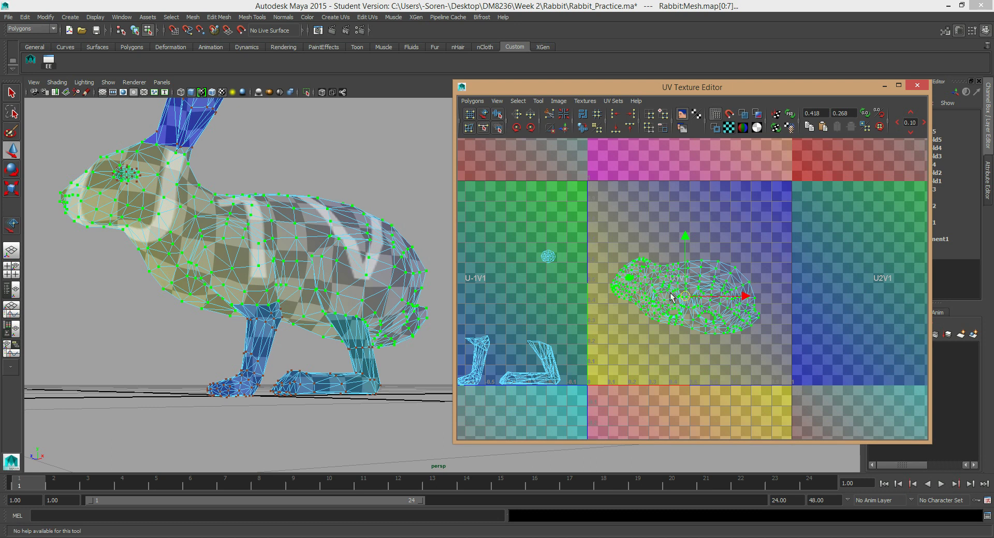
Consult the shell layout in the reference texture Rabbit_D.jpg, then return to Maya and scale the body shell up evenly
left_click(434, 537)
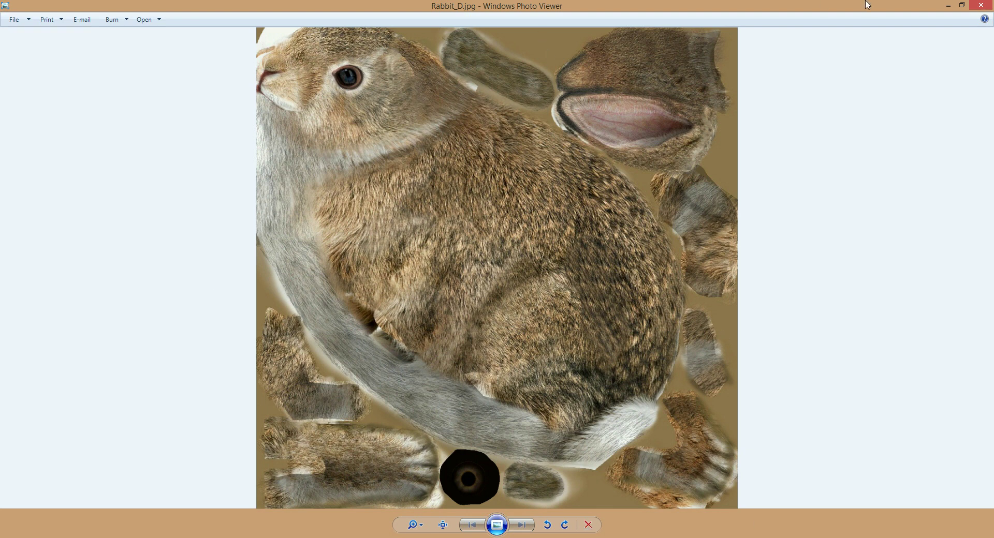
left_click(948, 5)
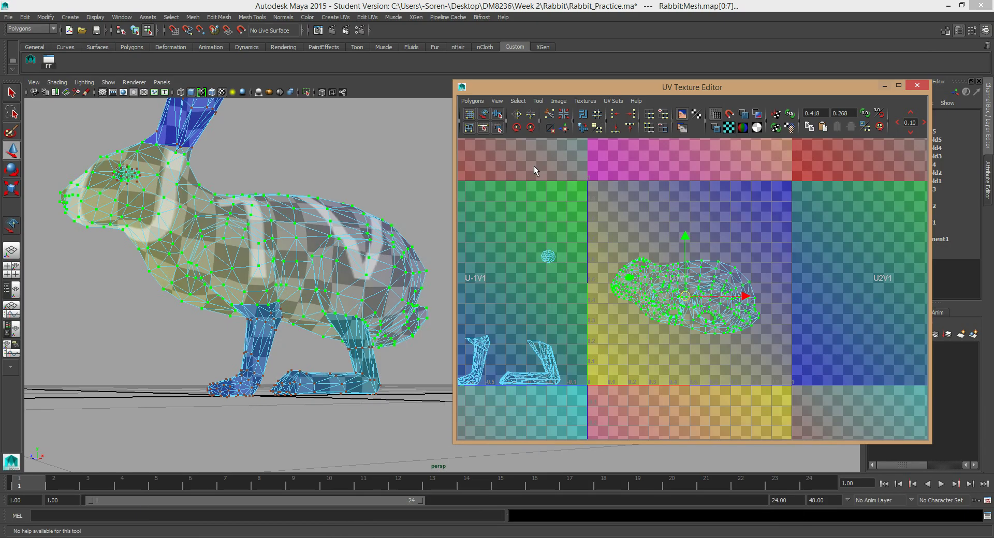
middle_click_drag(681, 362, 715, 339, "alt")
key("r")
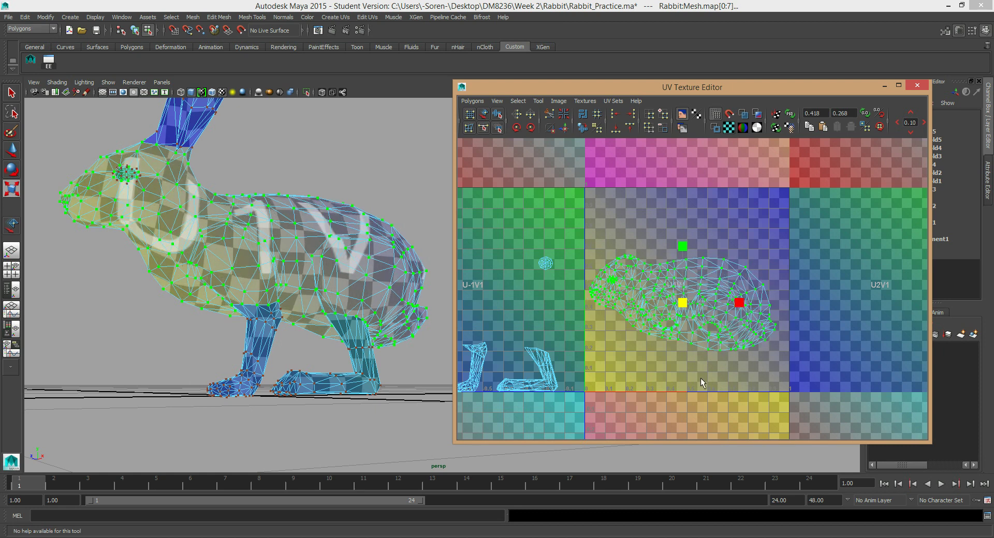
middle_click_drag(657, 355, 644, 344, "alt")
right_click_drag(599, 316, 685, 341, "alt")
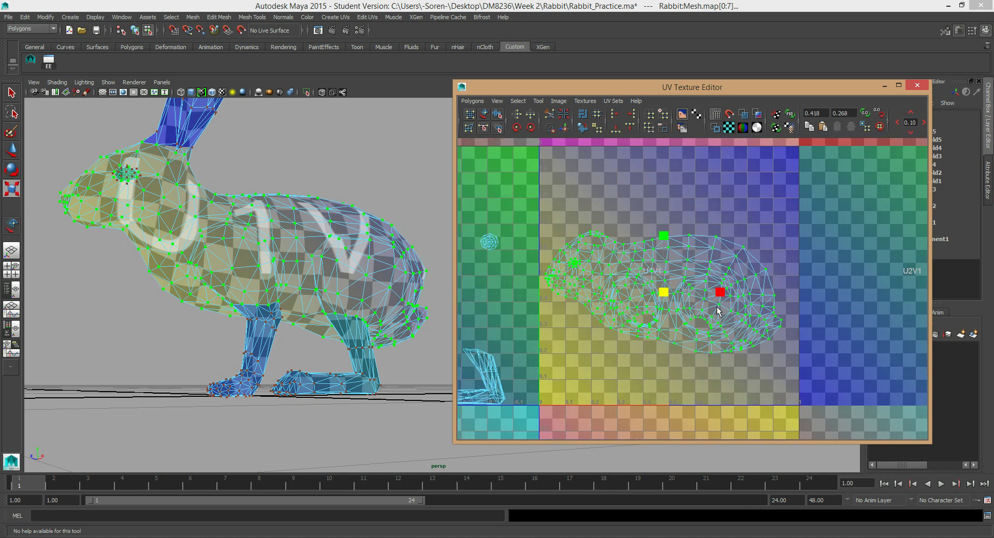
Reposition the body shell so that it sits within the U1V1 tile, slightly above the tile's middle
key("w")
left_click_drag(667, 296, 675, 329)
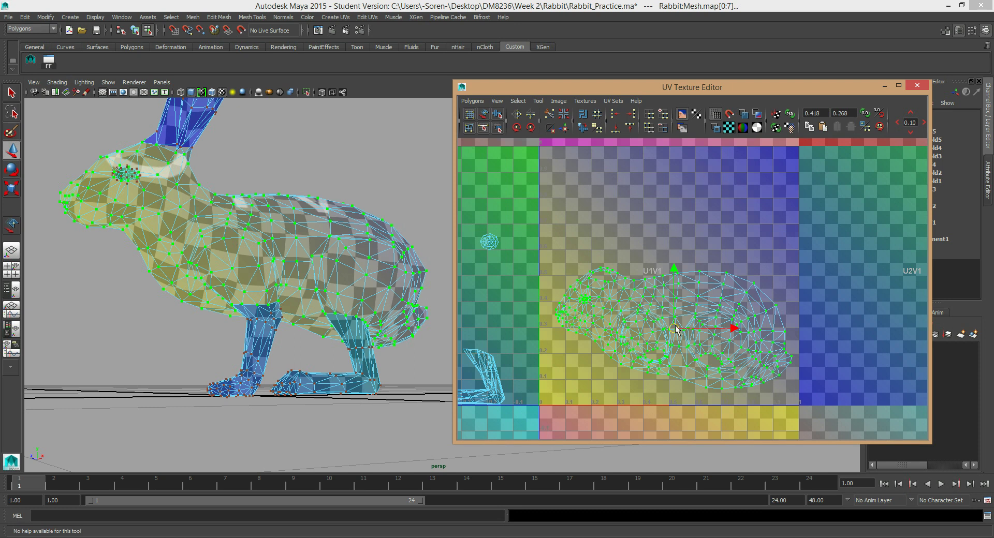
left_click_drag(675, 328, 683, 292)
left_click_drag(114, 147, 202, 219, "alt")
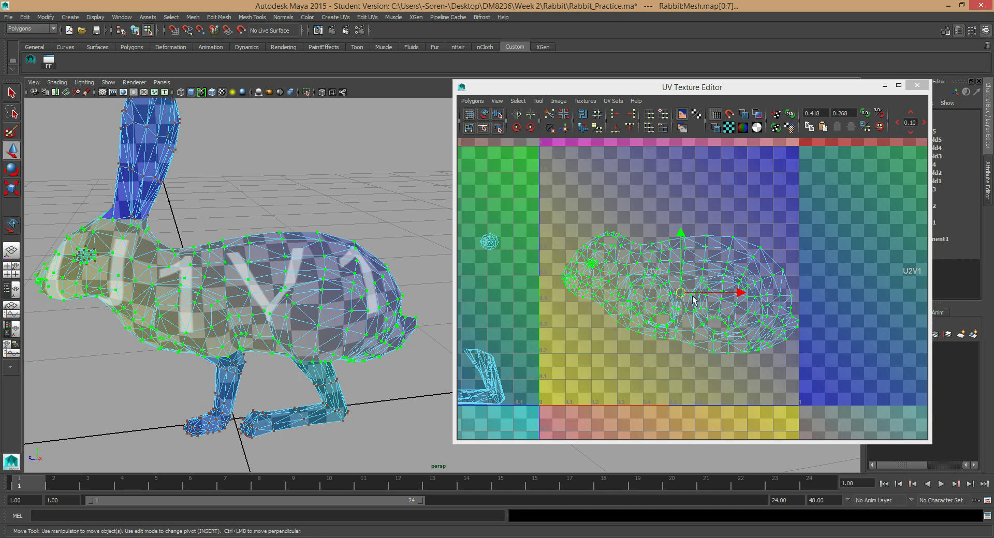
left_click_drag(680, 293, 675, 278)
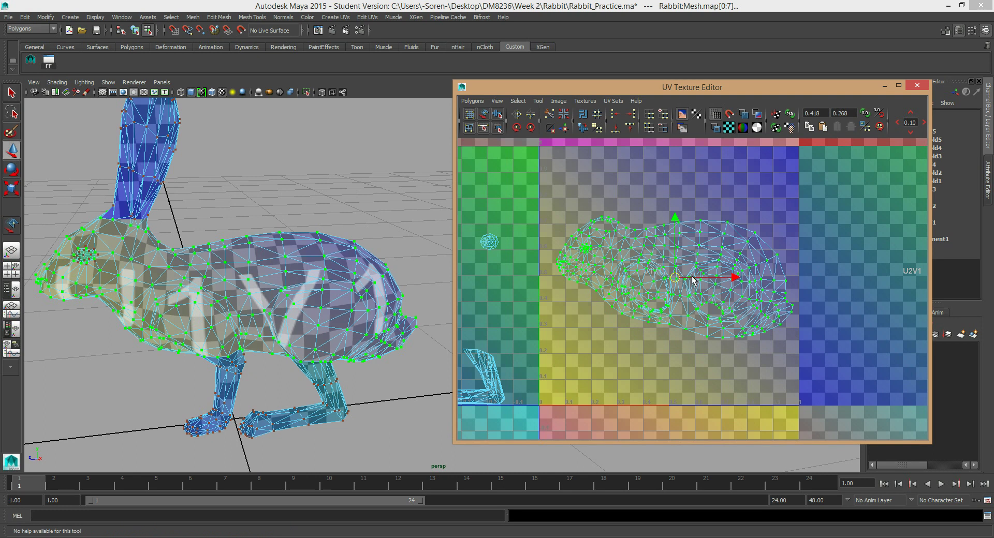
Scale the body shell up further and rotate it clockwise so the head points to the tile's upper-left corner
key("r")
middle_click_drag(712, 189, 730, 187)
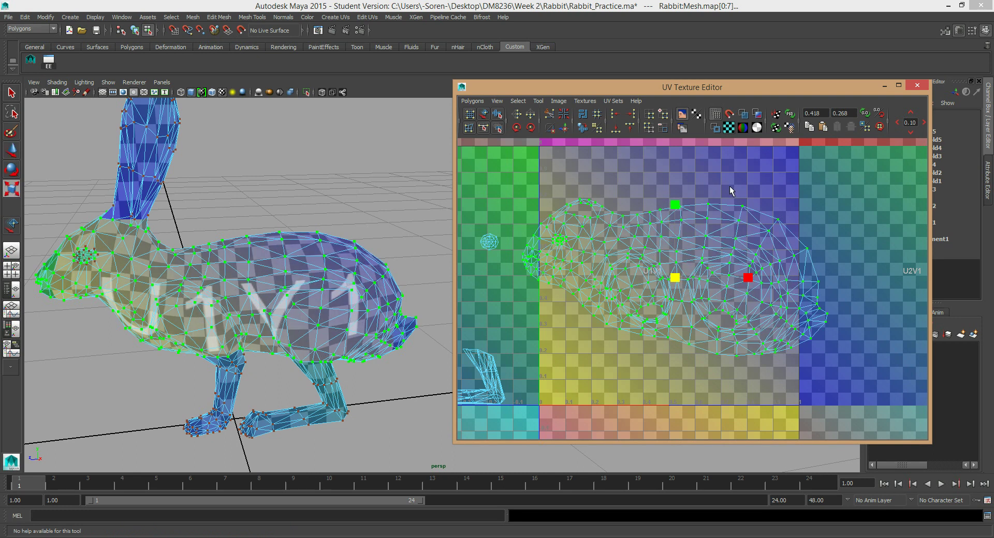
key("e")
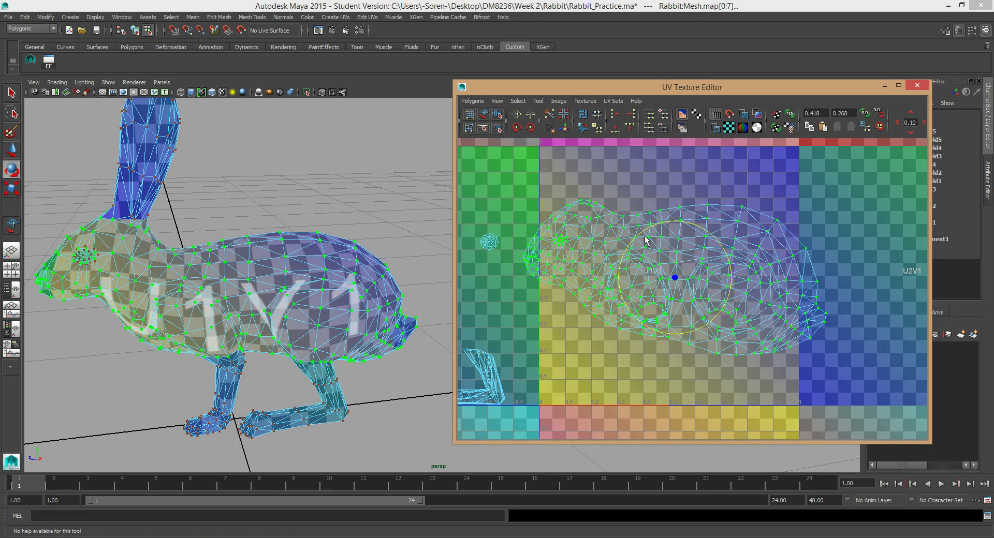
left_click_drag(706, 229, 727, 251)
Nudge the body shell into the U1V1 tile, rotate it slightly more clockwise and scale it down to fit inside the borders
key("w")
left_click_drag(675, 278, 671, 269)
key("e")
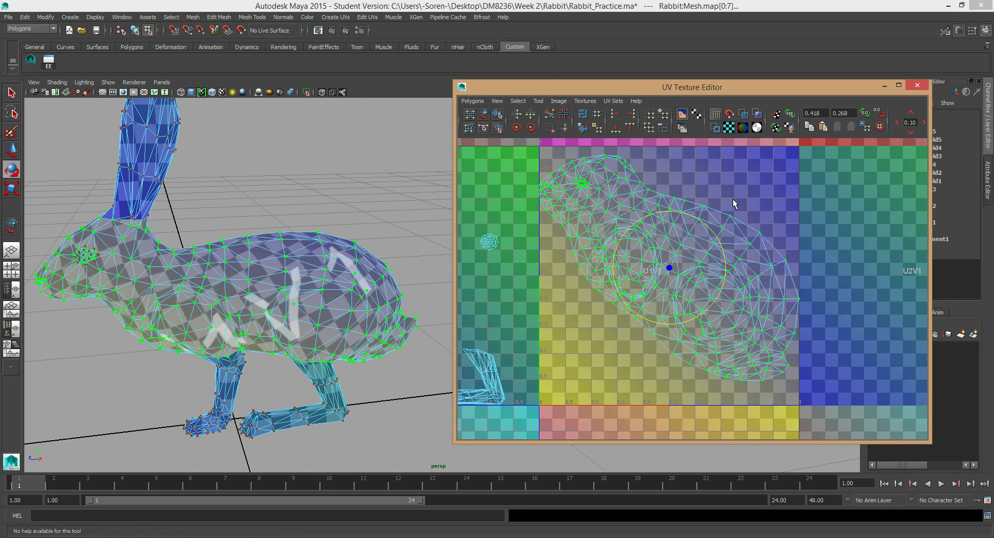
left_click_drag(713, 233, 713, 238)
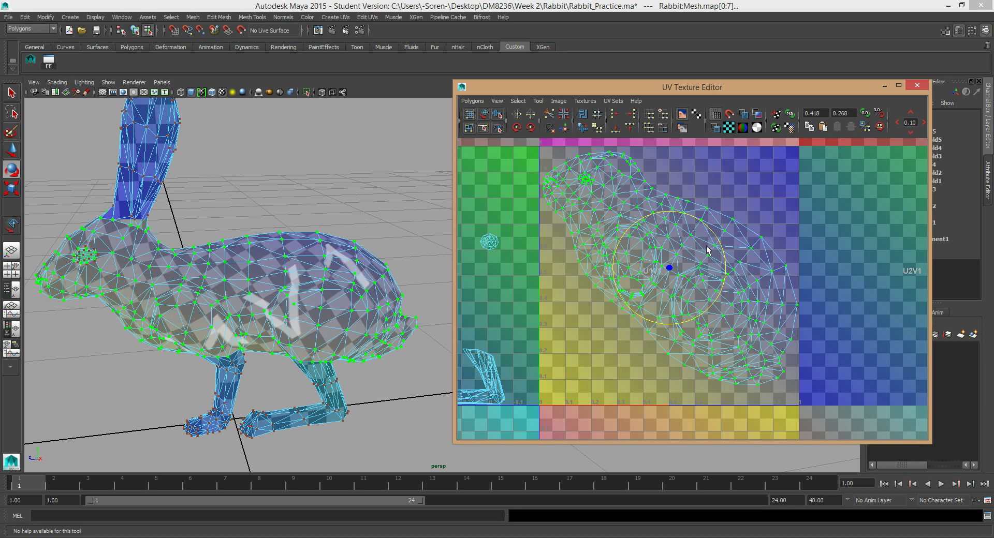
key("w")
key("r")
middle_click_drag(788, 287, 717, 238)
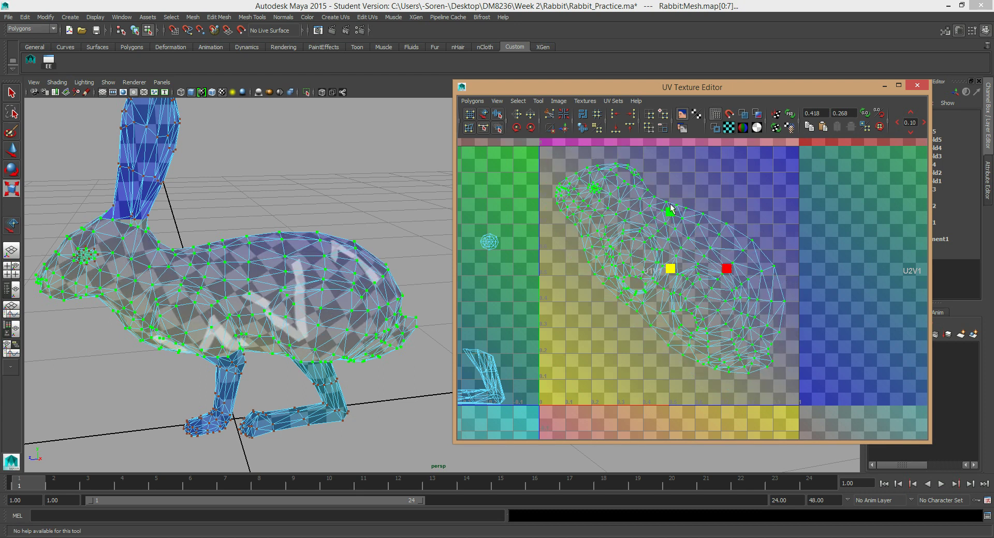
Enlarge the body shell slightly and nudge it upward so it fills the U1V1 tile diagonally without crossing the borders
middle_click_drag(667, 185, 675, 222, "alt")
right_click_drag(554, 226, 663, 244, "alt")
middle_click_drag(616, 202, 637, 227, "alt")
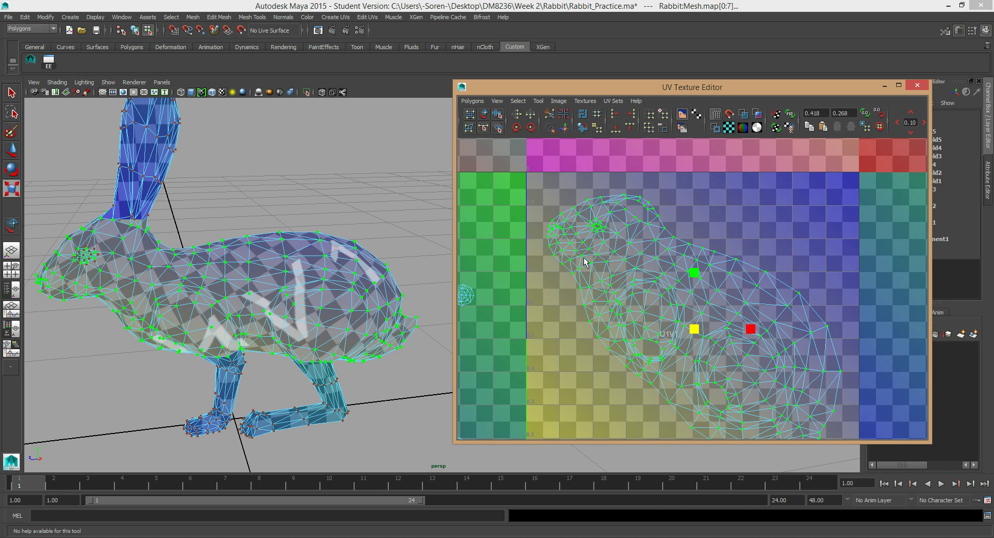
middle_click_drag(755, 275, 739, 255, "alt")
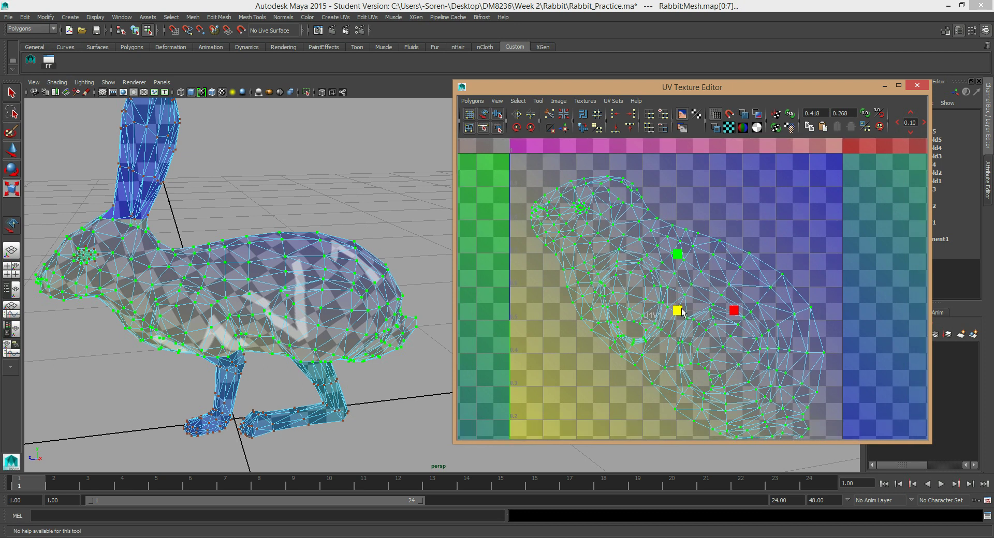
middle_click_drag(678, 313, 730, 310)
middle_click_drag(750, 272, 758, 291, "alt")
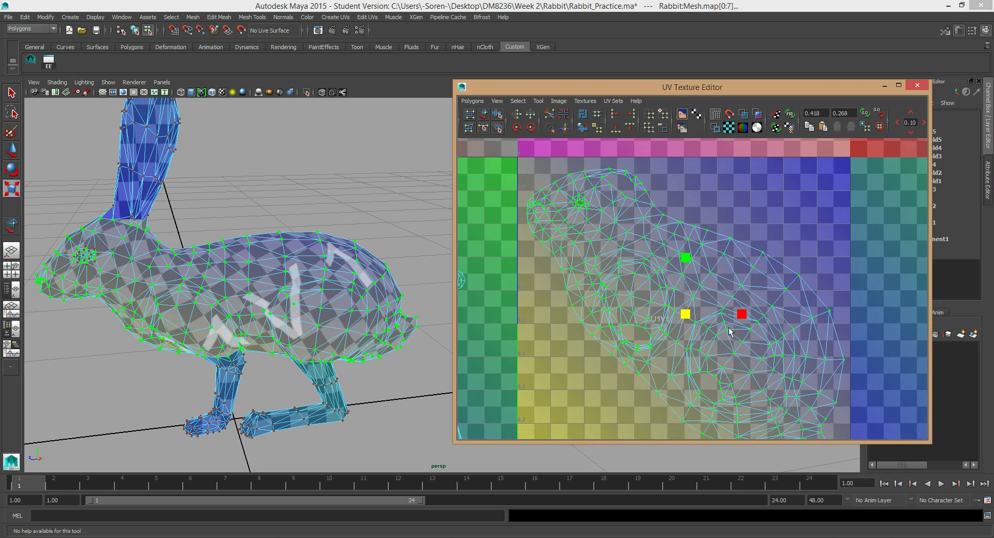
key("w")
left_click_drag(685, 314, 683, 311)
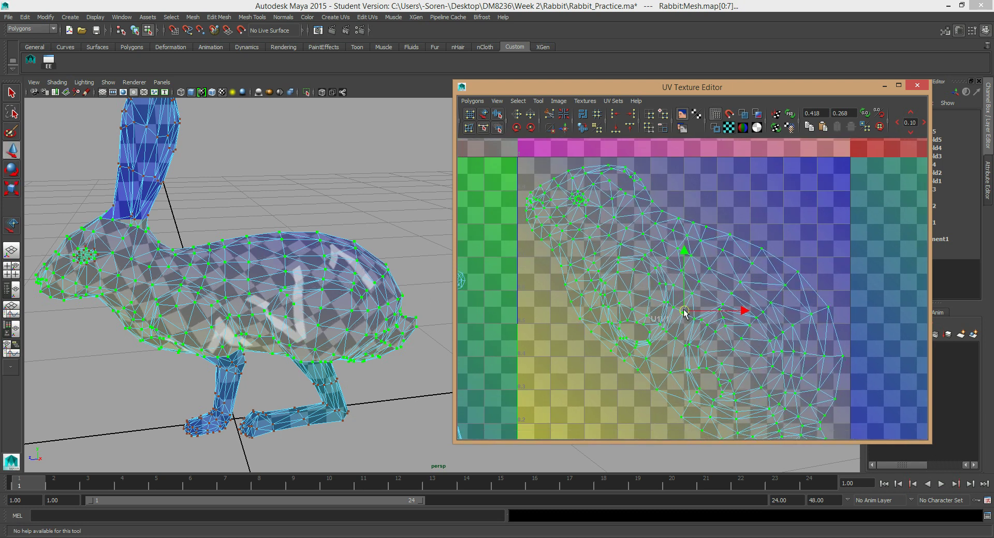
scroll(759, 285, "down", 1)
middle_click_drag(758, 307, 729, 258, "alt")
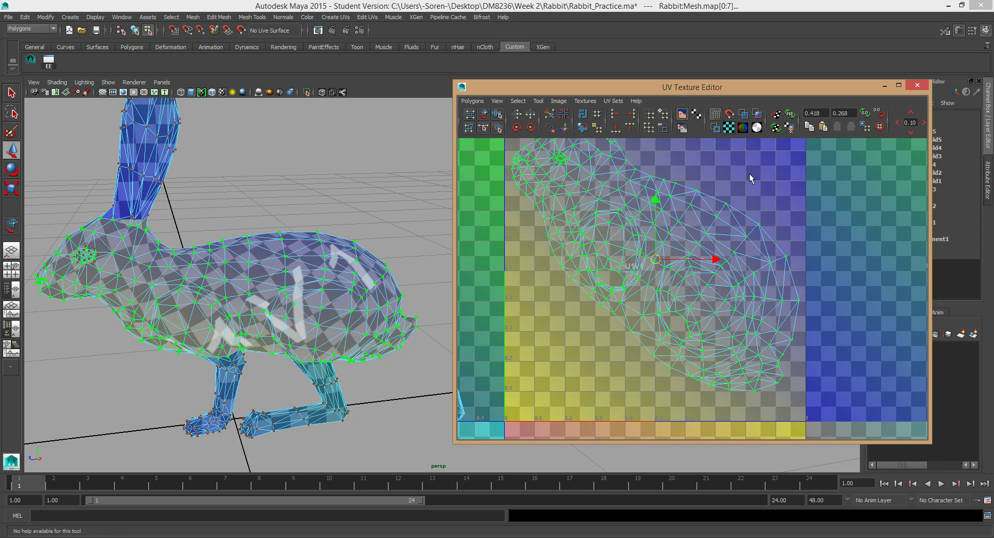
Move the eye shell from the U-1V1 tile into the U1V1 tile, near its right border, and deselect it
left_click(772, 197)
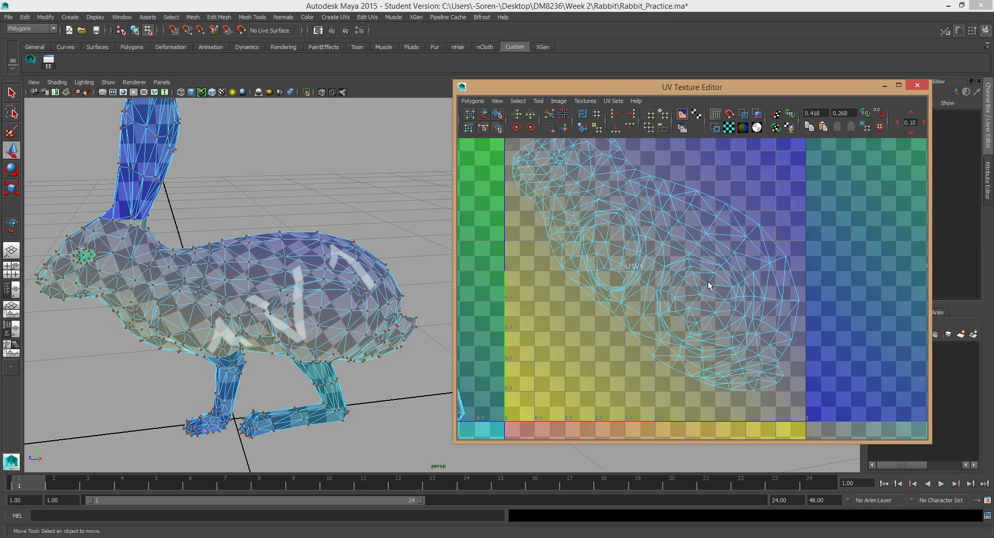
right_click_drag(747, 286, 577, 253, "alt")
middle_click_drag(529, 252, 539, 269, "alt")
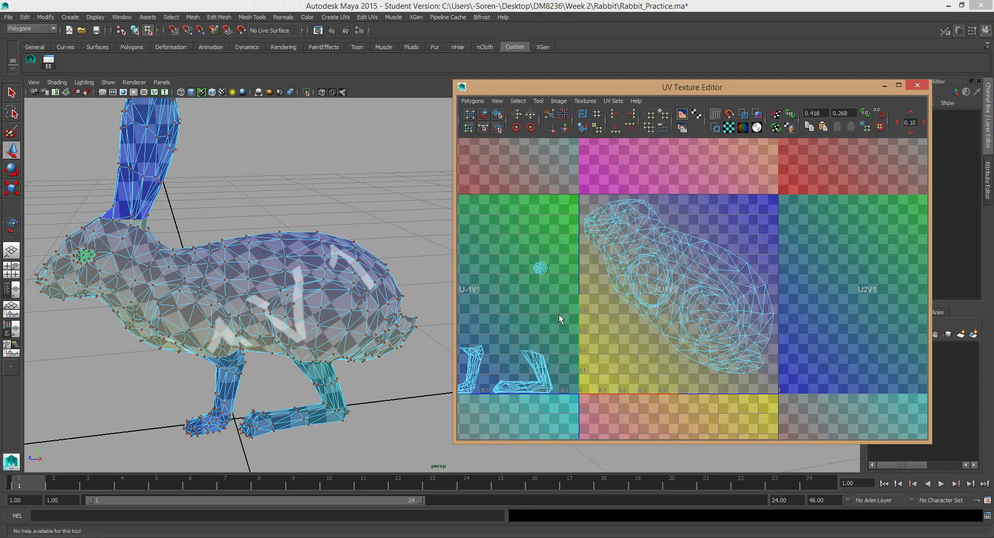
left_click_drag(530, 244, 772, 271)
left_click(784, 302)
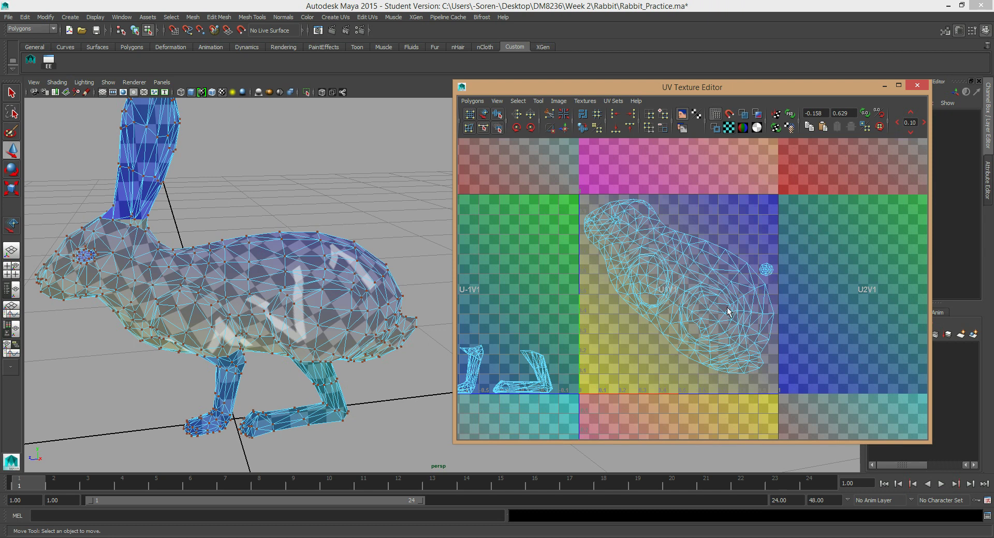
Select the ear shell and move it up to the upper-right area of the U-1V1 tile
middle_click_drag(564, 367, 693, 347, "alt")
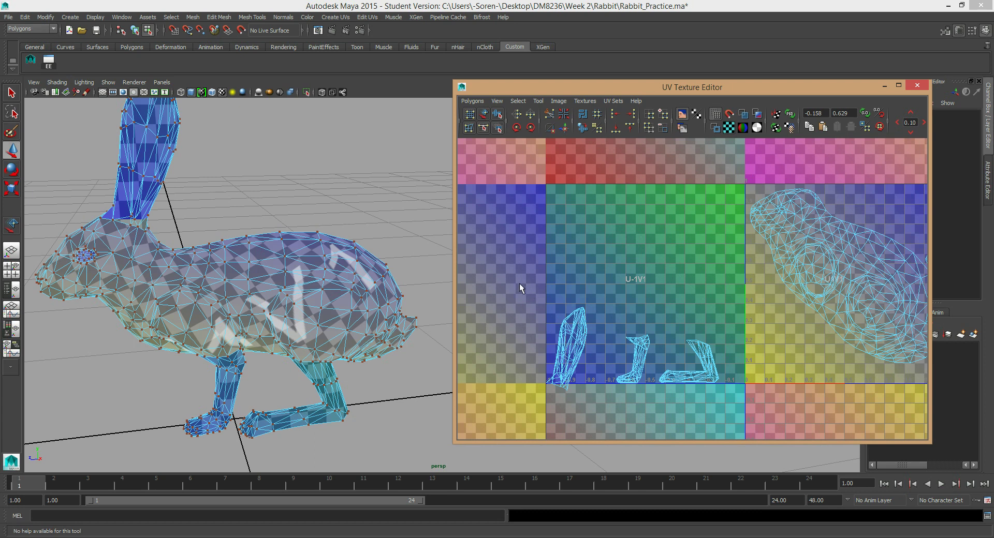
left_click_drag(593, 423, 593, 423)
left_click_drag(578, 342, 687, 221)
Examine the checker pattern on the rabbit's ear from several angles and distances
middle_click_drag(142, 147, 183, 222, "alt")
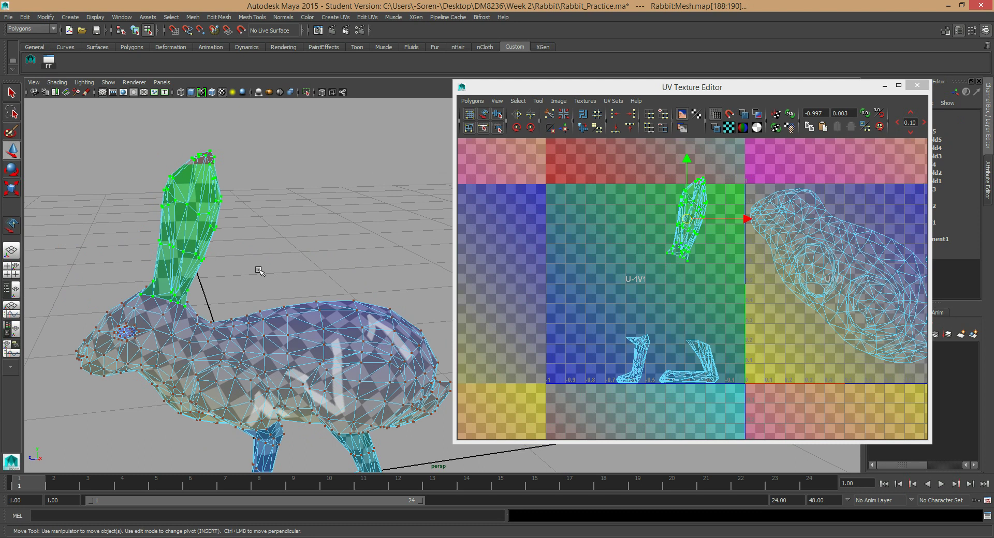
left_click_drag(241, 250, 253, 231, "alt")
right_click_drag(253, 230, 278, 226, "alt")
middle_click_drag(251, 188, 295, 250, "alt")
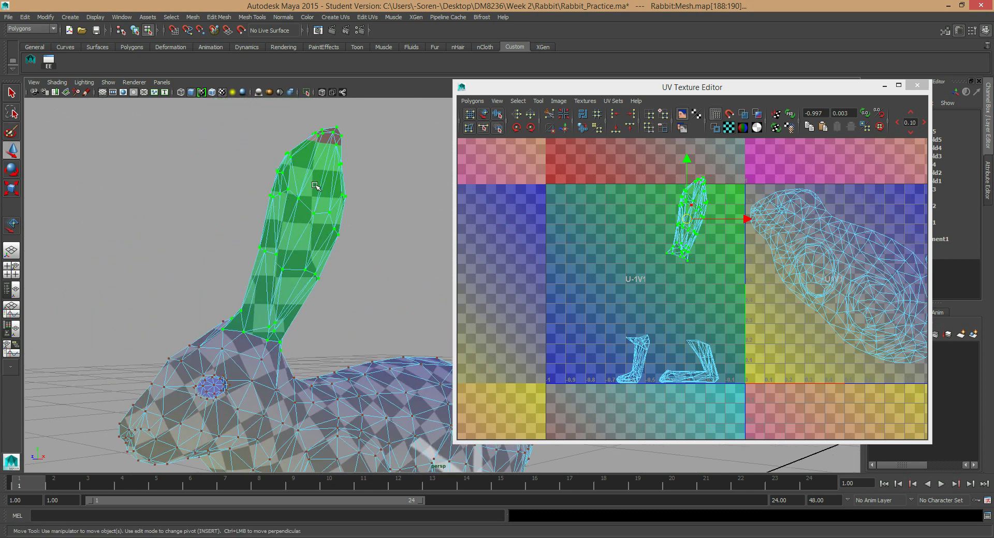
right_click_drag(336, 230, 251, 231, "alt")
middle_click_drag(179, 219, 243, 223, "alt")
right_click_drag(243, 222, 222, 266, "alt")
left_click_drag(221, 266, 339, 292, "alt")
left_click_drag(260, 227, 338, 307, "alt")
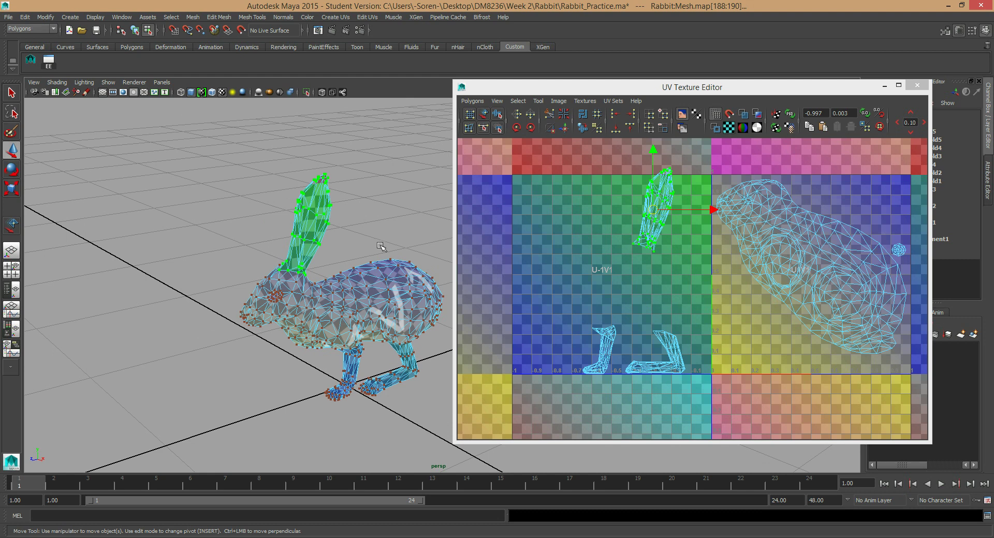
left_click_drag(404, 243, 381, 245, "alt")
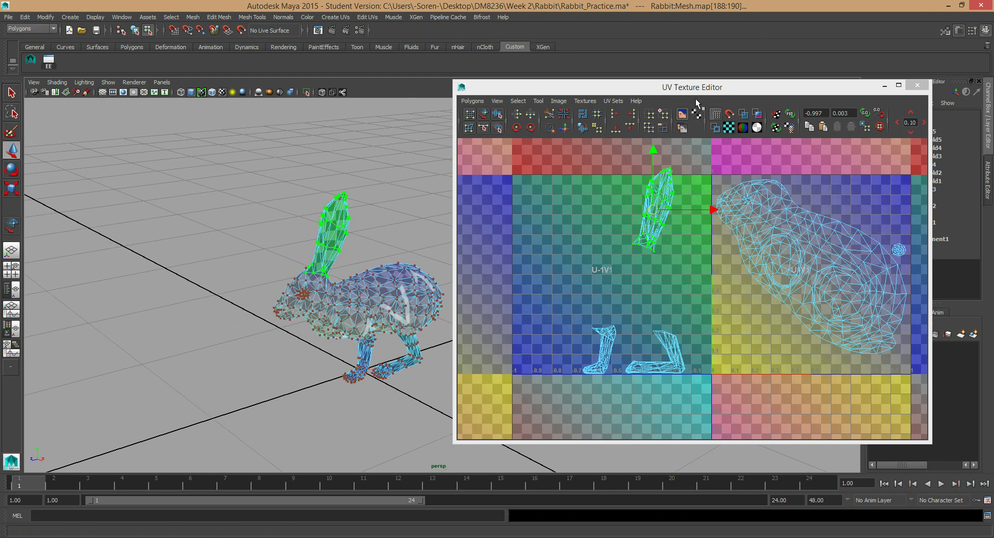
Move the UV Texture Editor aside, switch to object mode and select the rabbit mesh, viewing its ear from behind
left_click_drag(711, 90, 772, 88)
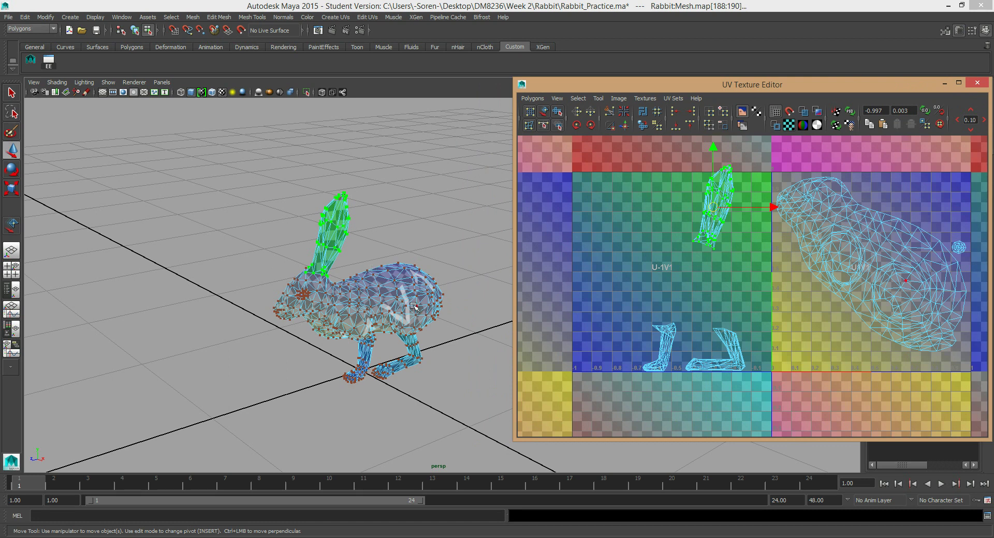
right_click_drag(334, 313, 383, 244)
left_click_drag(336, 281, 387, 283, "alt")
left_click_drag(338, 329, 412, 275, "alt")
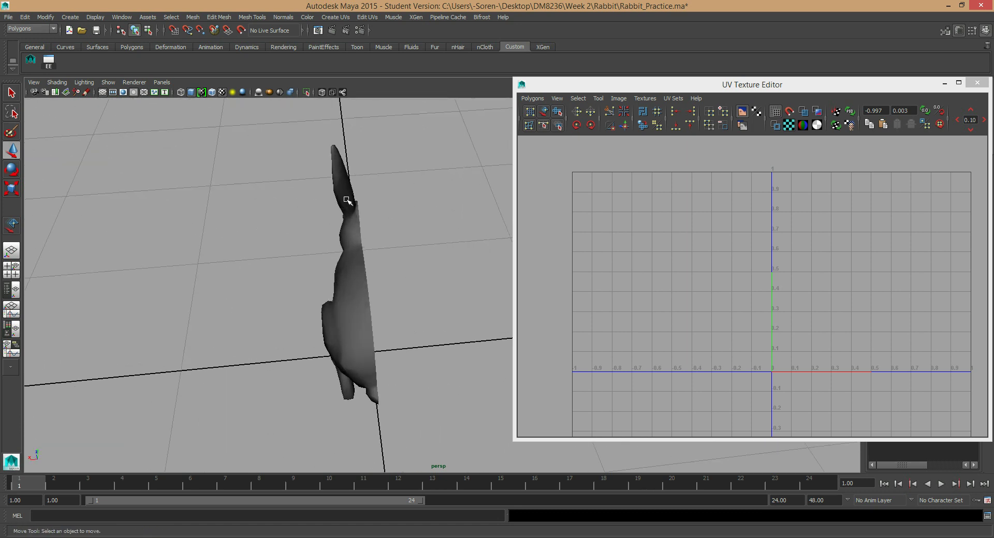
left_click(350, 329)
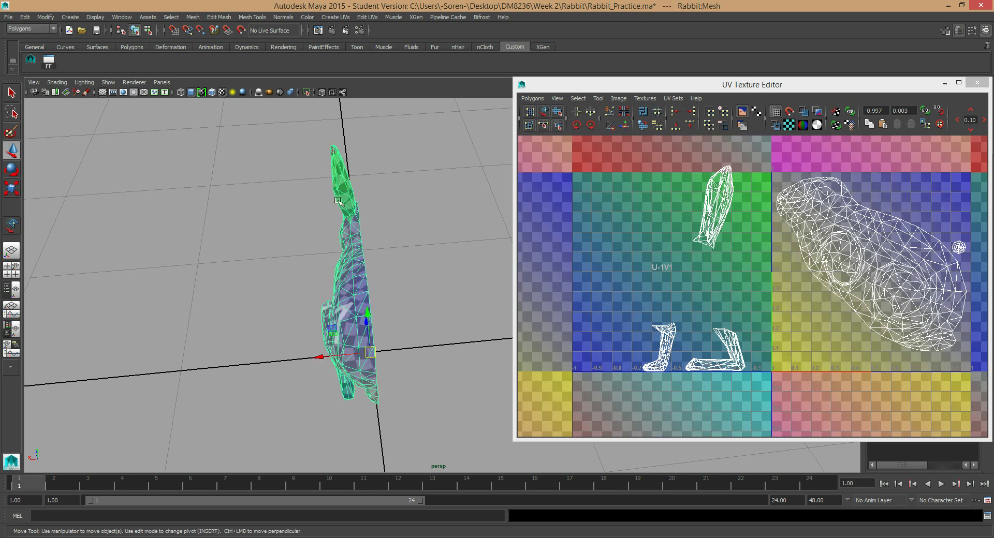
left_click_drag(301, 236, 254, 150, "alt")
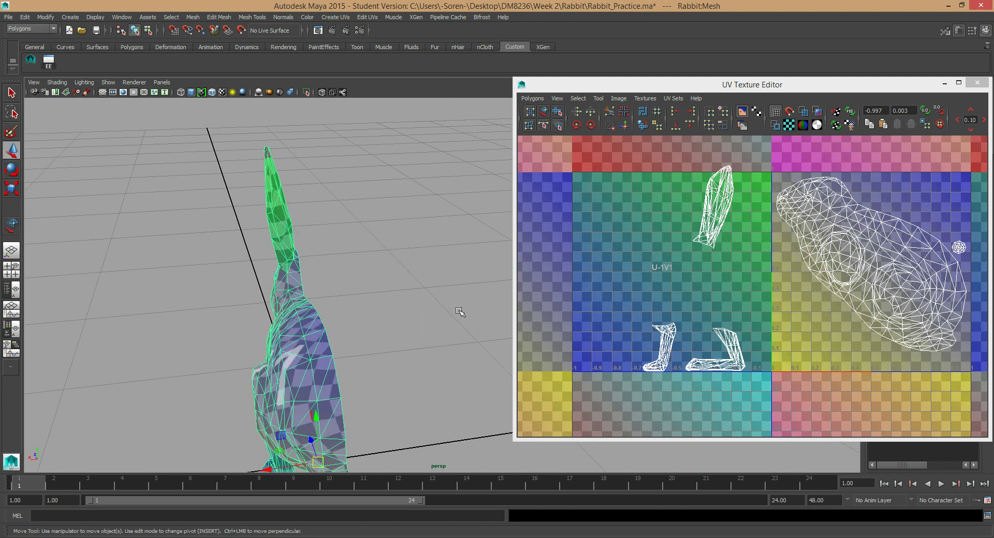
Switch the rabbit to edge selection and examine the checker pattern where the ear meets the head and body
left_click_drag(356, 175, 268, 201, "alt")
left_click_drag(258, 266, 235, 283, "alt")
right_click_drag(244, 254, 248, 231)
left_click_drag(207, 280, 170, 297, "alt")
right_click_drag(170, 297, 333, 313, "alt")
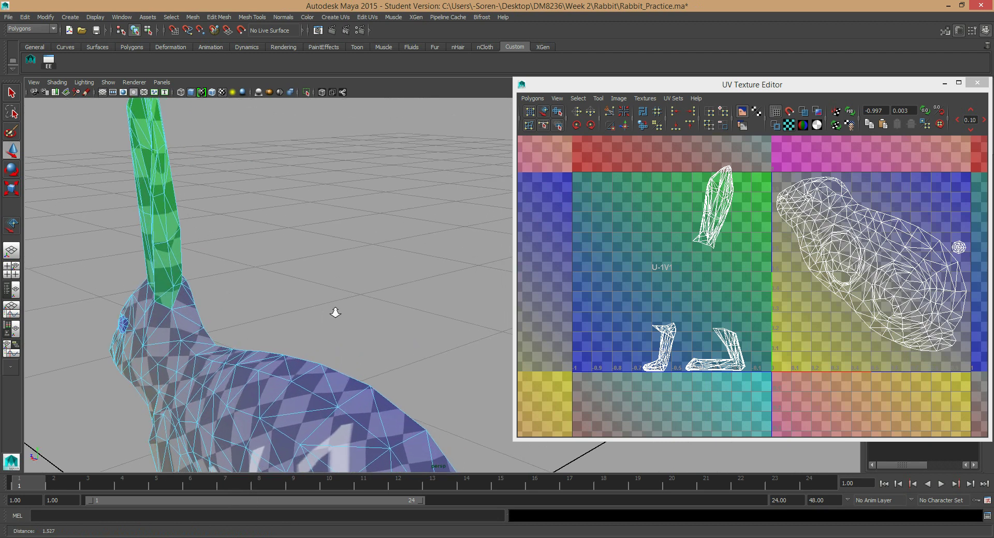
right_click_drag(221, 268, 371, 266, "alt")
left_click_drag(371, 266, 351, 258, "alt")
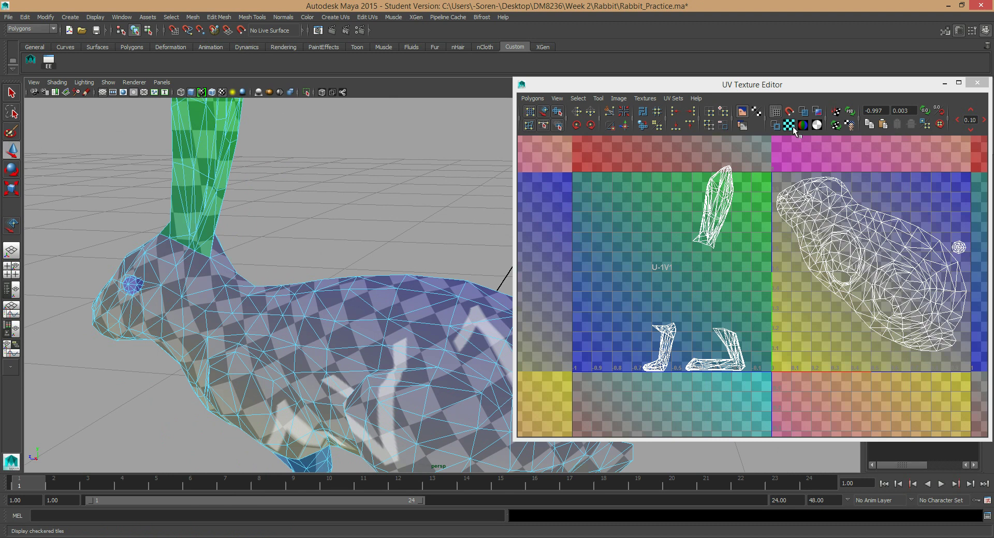
middle_click_drag(431, 303, 426, 214, "alt")
right_click_drag(425, 214, 334, 312, "alt")
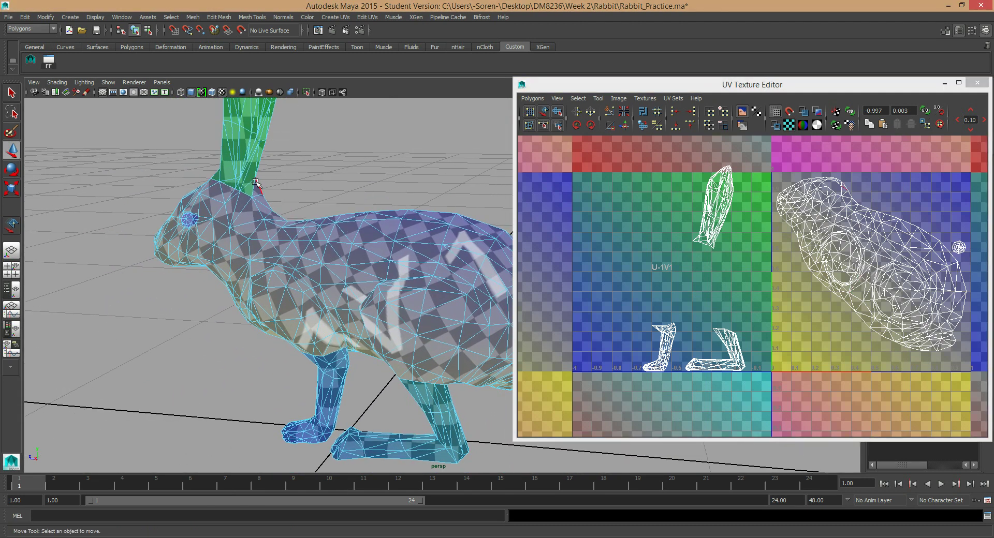
Compare the rabbit with the checkered tiles hidden and shown, leaving them displayed
left_click(790, 127)
middle_click_drag(440, 179, 456, 231, "alt")
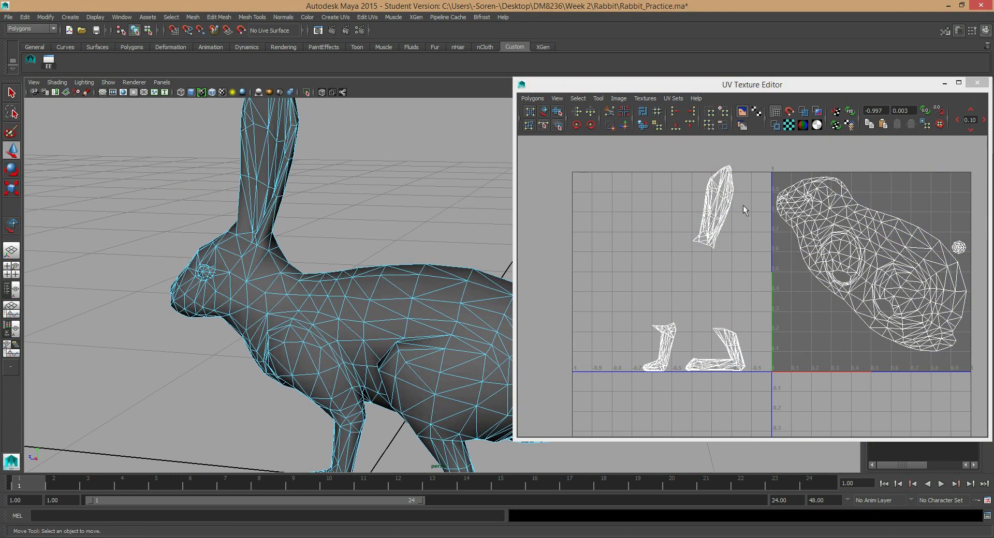
left_click_drag(124, 227, 174, 242, "alt")
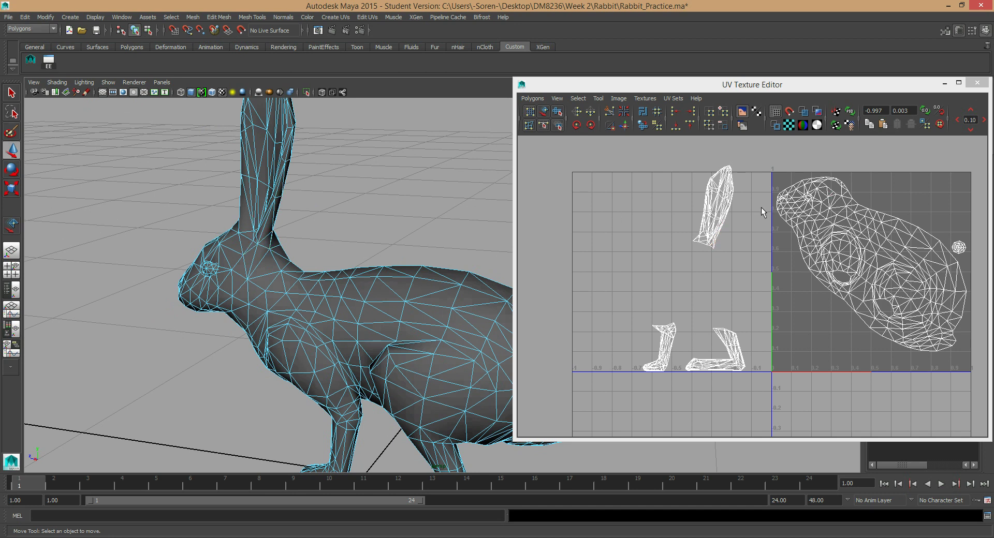
left_click(789, 125)
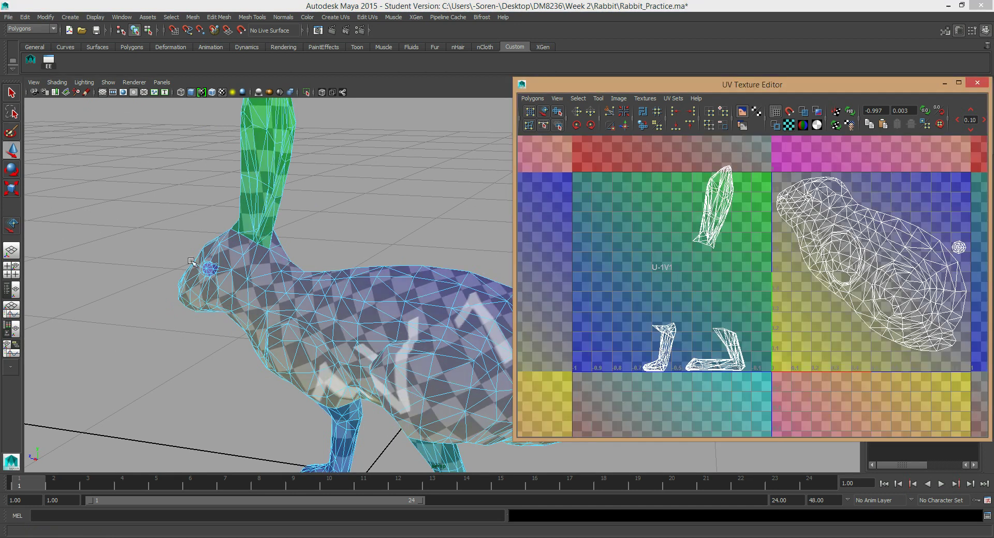
Select the connected vertical edges running up the middle of the ear's narrow side
left_click_drag(107, 255, 315, 248, "alt")
left_click(324, 201)
key("q")
left_click_drag(324, 201, 337, 224, "alt")
left_click(337, 224, "shift")
left_click(331, 168, "shift")
middle_click_drag(306, 192, 285, 261, "alt")
right_click_drag(280, 260, 288, 256, "alt")
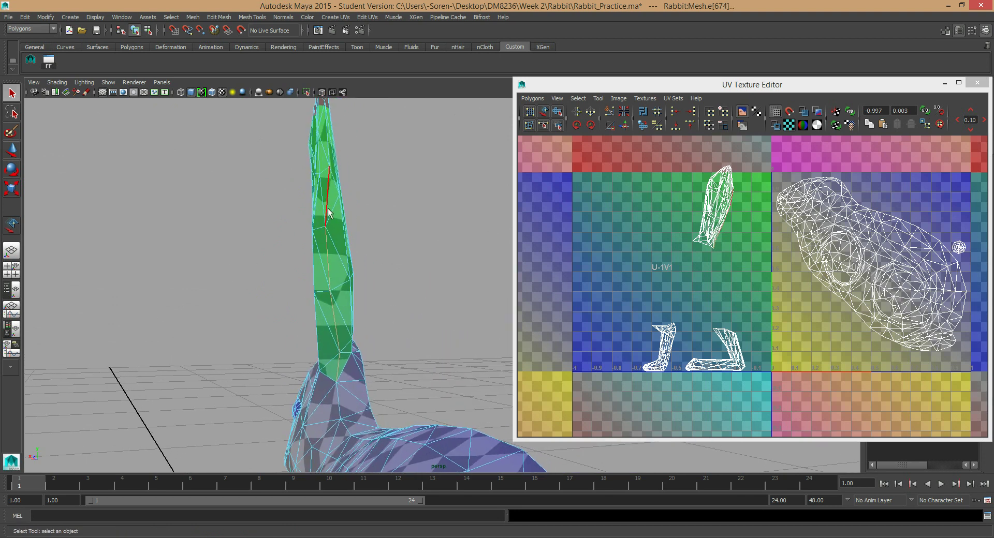
Extend the edge selection along the ear's narrow side up toward its tip
middle_click_drag(319, 189, 315, 239, "alt")
left_click_drag(285, 272, 237, 232, "alt")
right_click_drag(237, 232, 370, 263, "alt")
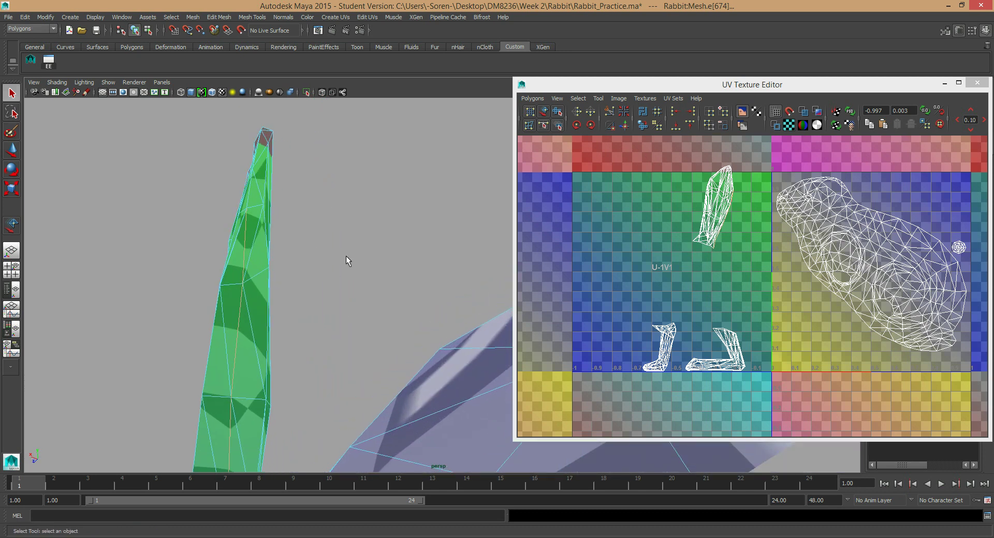
left_click(255, 230, "shift")
left_click_drag(261, 181, 262, 173, "alt")
middle_click_drag(263, 174, 339, 237, "alt")
mouse_move(346, 234)
left_mouse_down("alt")
mouse_move(331, 271)
mouse_move(352, 249)
left_mouse_up("alt")
mouse_move(354, 238)
middle_mouse_down("alt")
mouse_move(359, 185)
mouse_move(352, 235)
middle_mouse_up("alt")
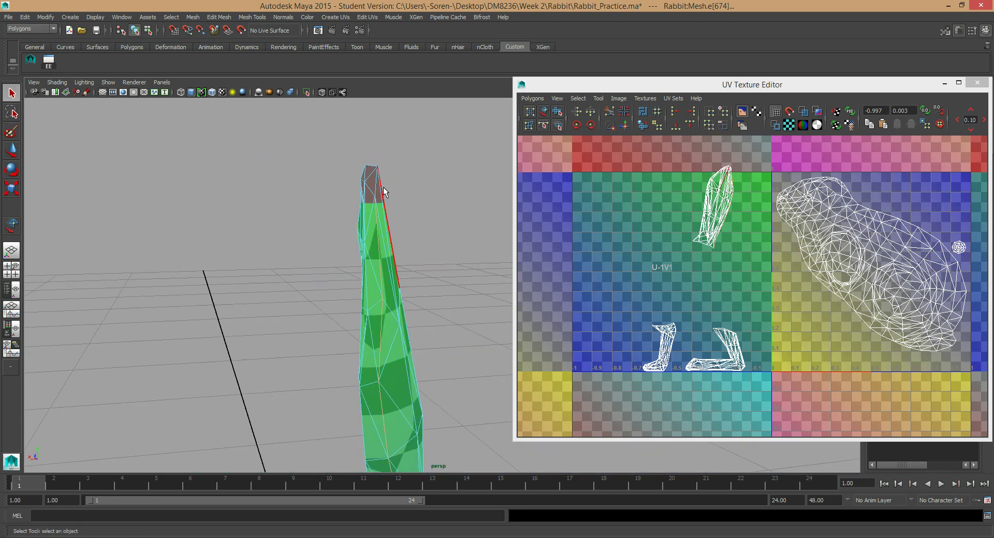
Check the selected edges around the ear and cut the UVs along them
mouse_move(317, 301)
left_mouse_down("alt")
mouse_move(395, 297)
mouse_move(320, 303)
left_mouse_up("alt")
left_click_drag(337, 238, 404, 265, "alt")
left_click_drag(326, 280, 398, 294, "alt")
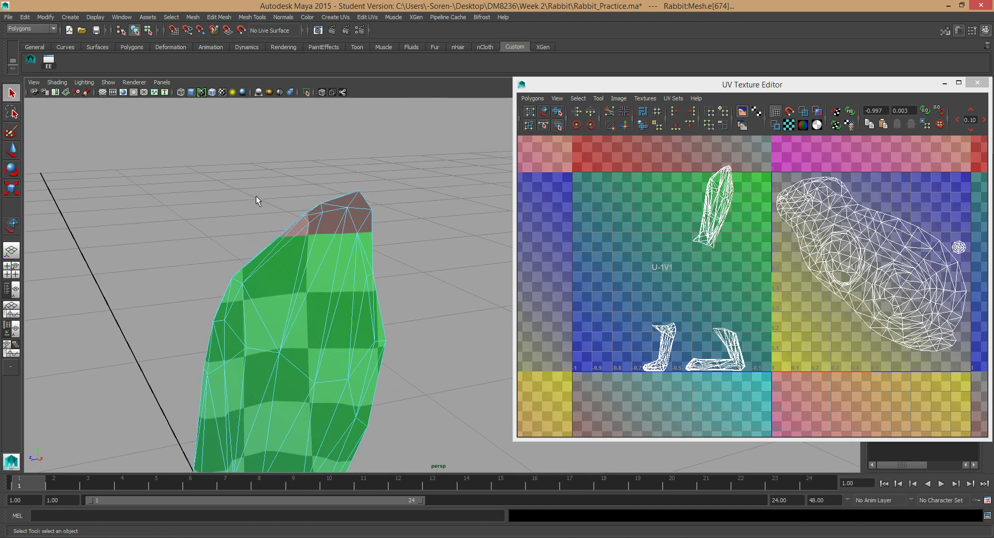
left_click_drag(377, 239, 323, 272, "alt")
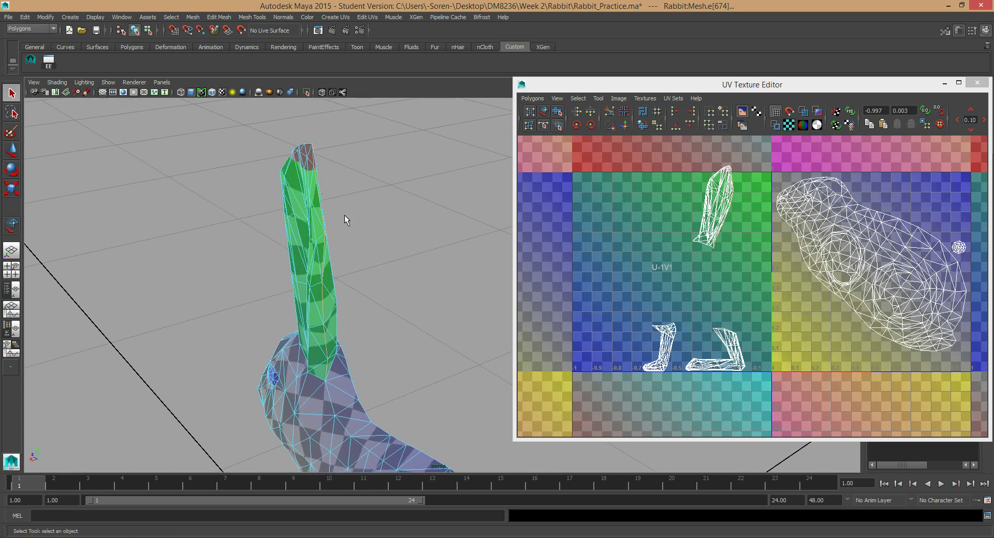
left_click_drag(364, 196, 476, 198, "alt")
left_click_drag(311, 208, 359, 220, "alt")
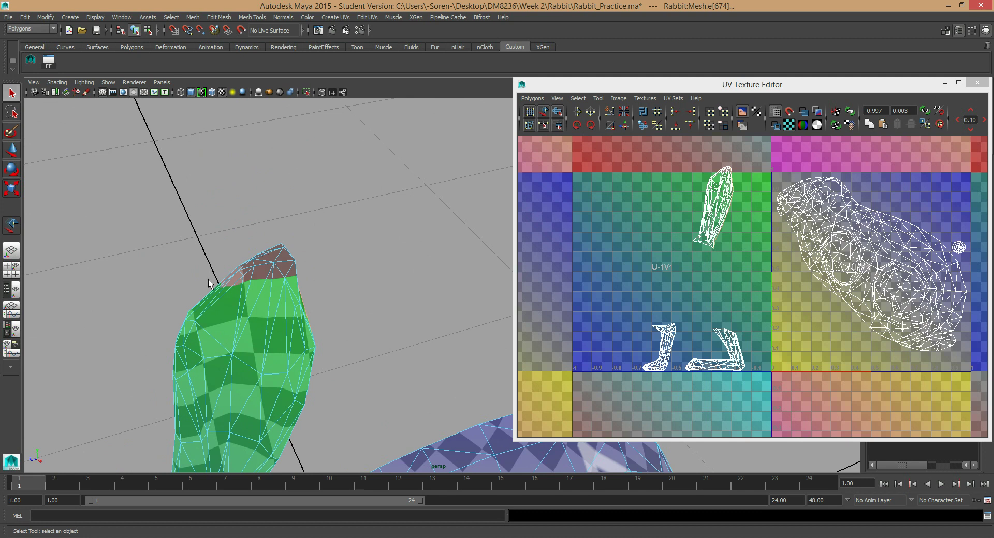
left_click_drag(289, 288, 339, 293, "alt")
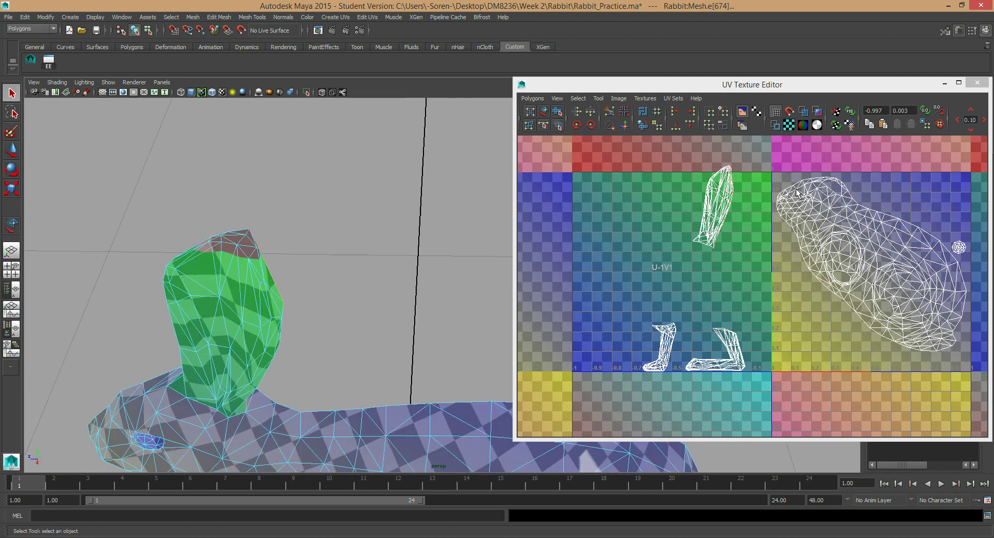
left_click(608, 115)
Select all UVs of the ear shell and unfold them
right_click_drag(720, 212, 687, 177)
left_click_drag(737, 280, 738, 278)
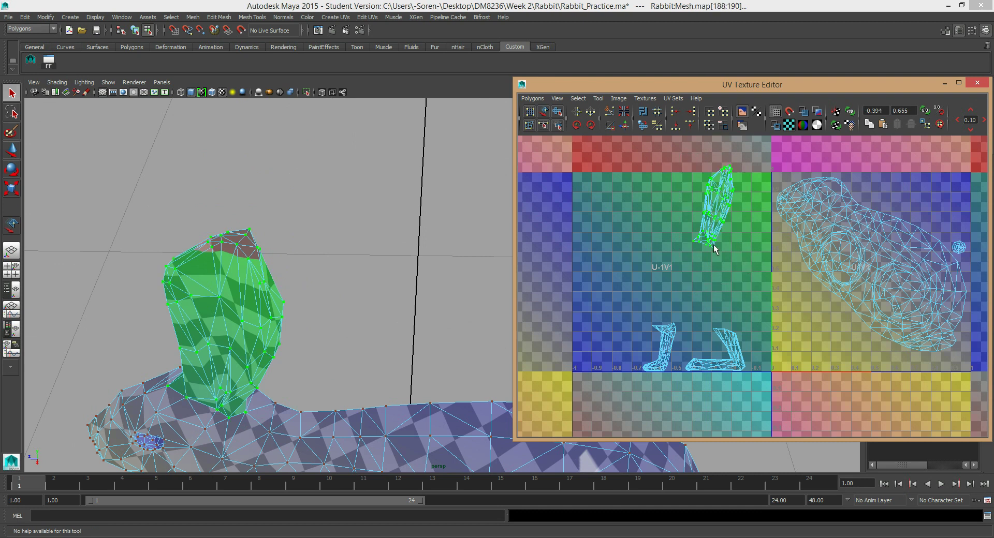
left_click(537, 98)
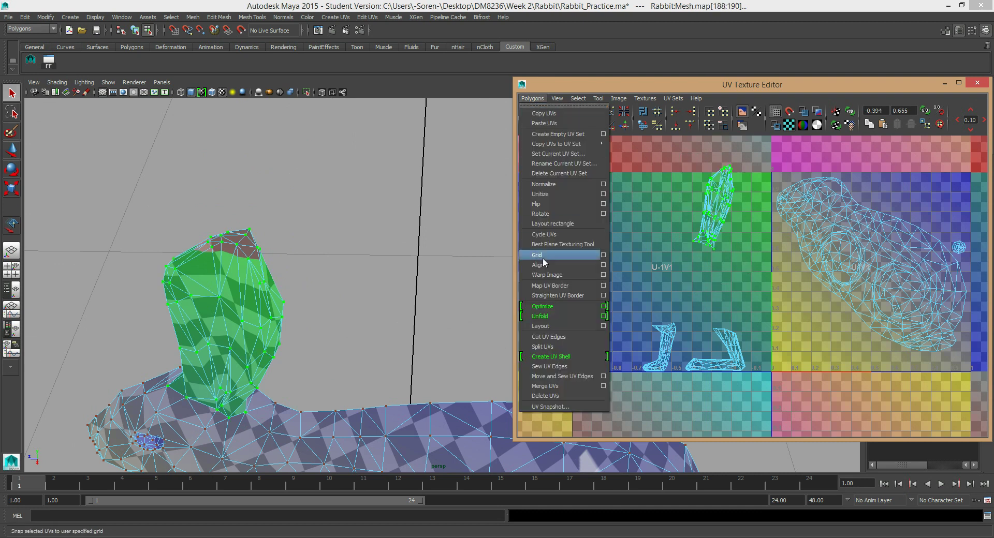
left_click(552, 316)
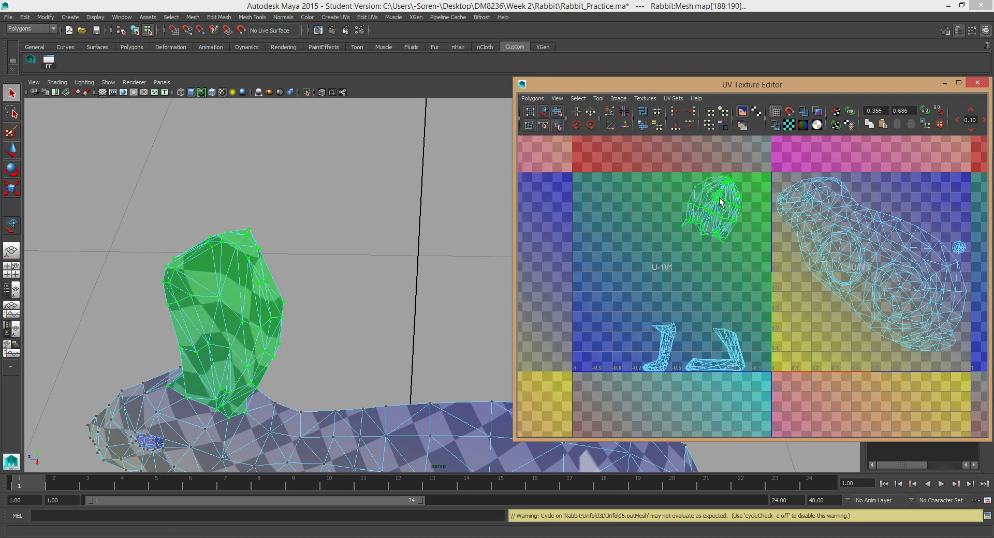
Examine the unfolded ear in the UV layout and on the model from several sides, and undo the unfold
mouse_move(305, 238)
left_mouse_down("alt")
mouse_move(280, 253)
mouse_move(289, 233)
mouse_move(320, 241)
left_mouse_up("alt")
left_click_drag(456, 289, 408, 253, "alt")
left_click_drag(345, 195, 356, 237, "alt")
middle_click_drag(728, 213, 674, 257, "alt")
right_click_drag(674, 258, 725, 239, "alt")
middle_click_drag(634, 225, 728, 280, "alt")
right_click_drag(728, 281, 746, 262, "alt")
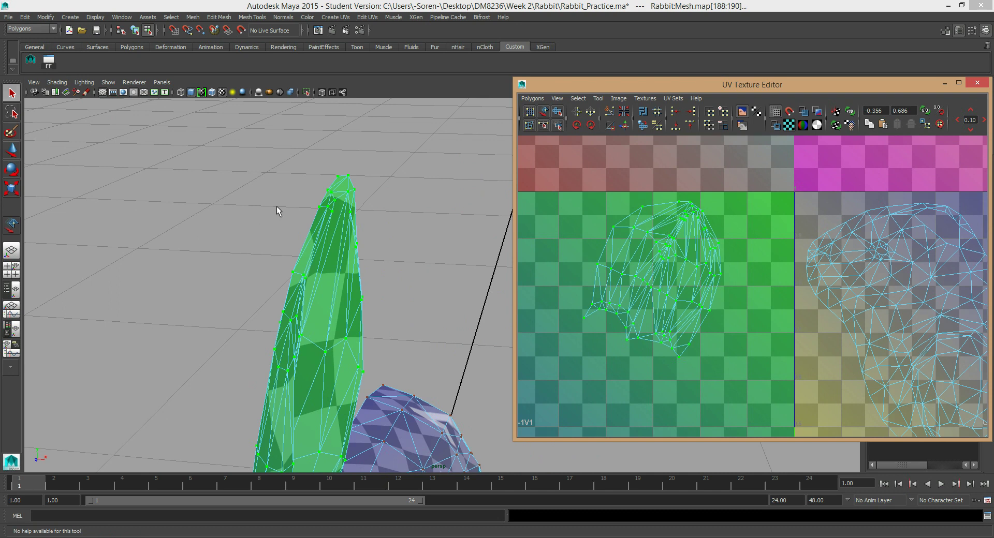
left_click_drag(339, 229, 288, 142, "alt")
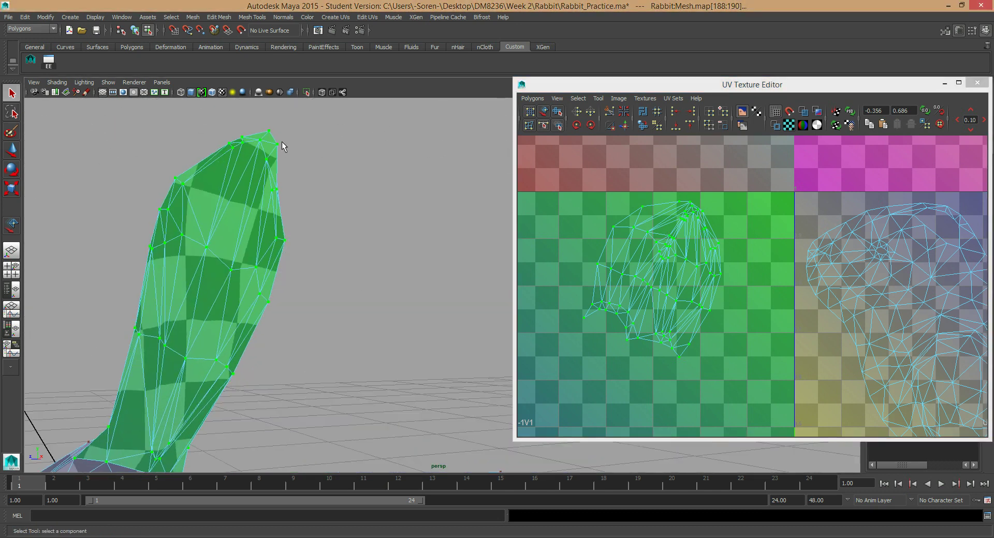
middle_click_drag(244, 231, 266, 192, "alt")
left_click_drag(246, 199, 283, 261, "alt")
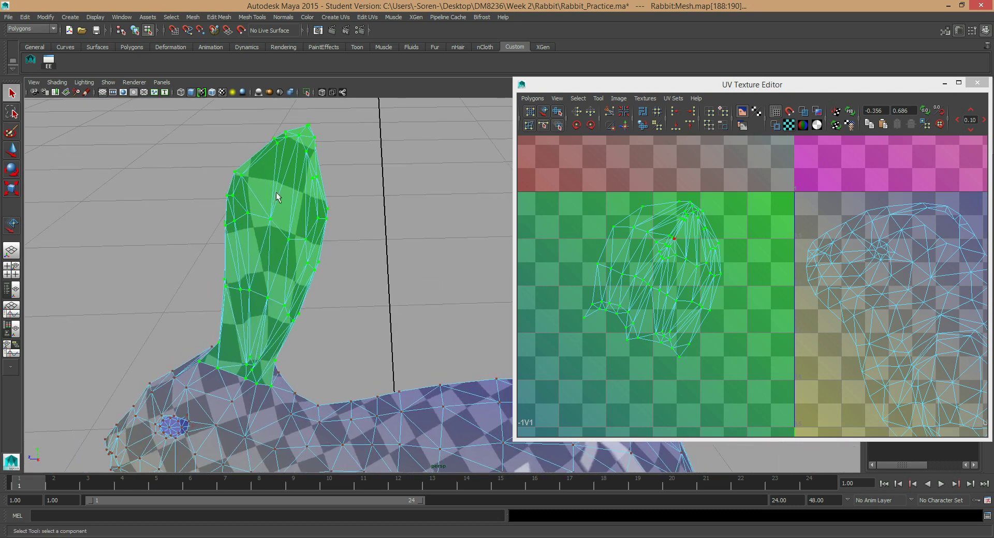
key("ctrl+z")
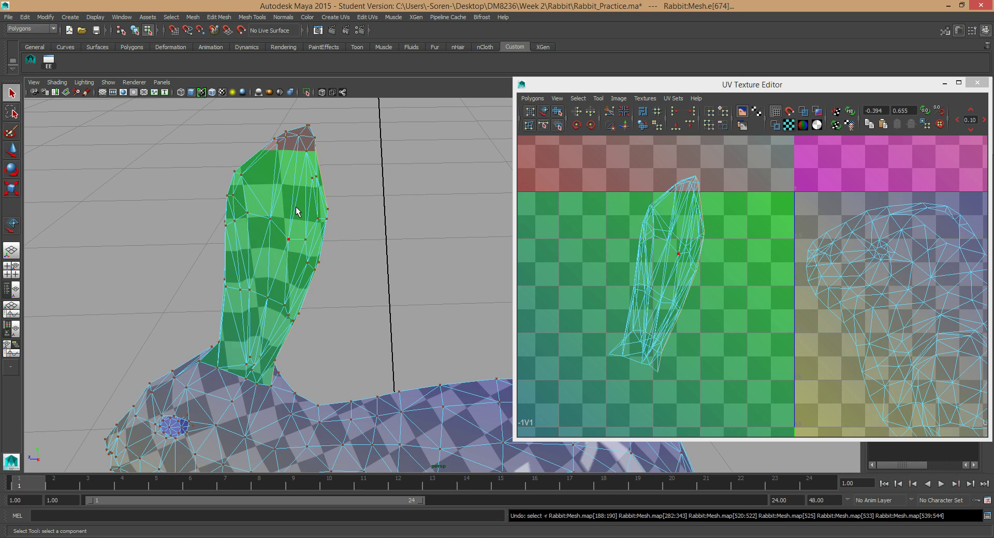
Return to edge selection and add the edges running over the ear's tip to the seam selection
right_click(294, 208)
left_click_drag(294, 209, 274, 292, "alt")
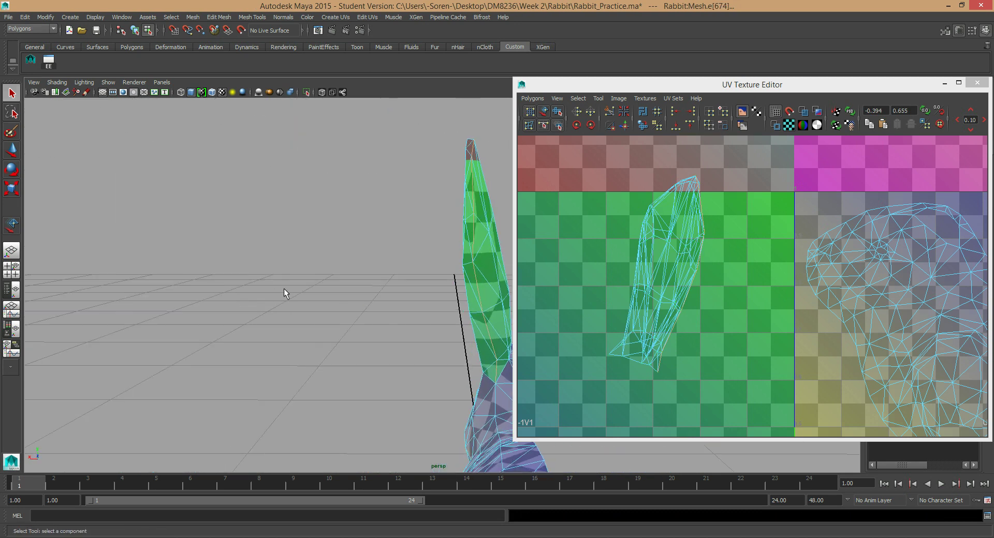
left_click_drag(401, 310, 413, 186, "alt")
middle_click_drag(413, 187, 340, 224, "alt")
right_click_drag(272, 173, 308, 113, "alt")
middle_click_drag(307, 113, 343, 212, "alt")
left_click_drag(343, 205, 355, 266, "alt")
middle_click_drag(355, 266, 162, 217, "alt")
left_click_drag(325, 248, 312, 272, "alt")
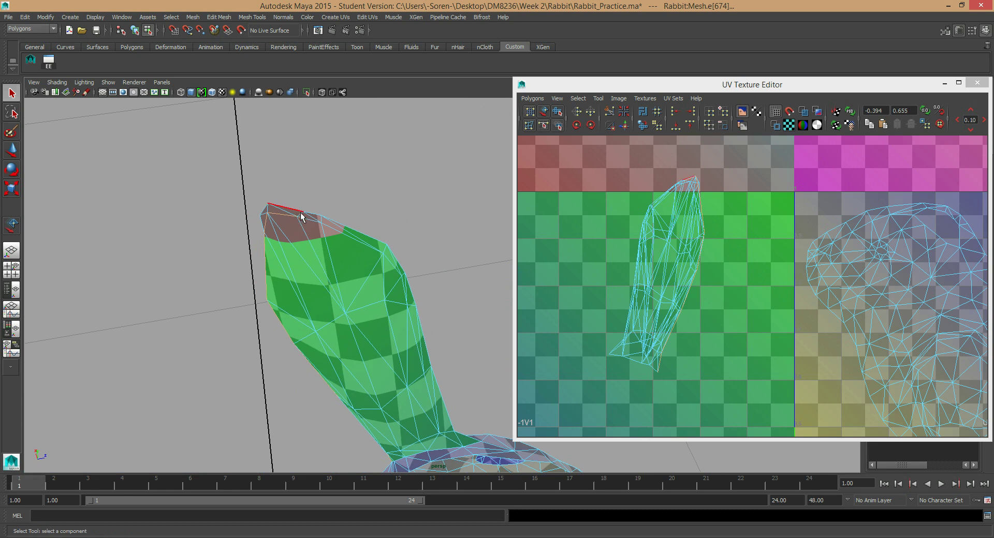
left_click_drag(348, 233, 359, 265, "alt")
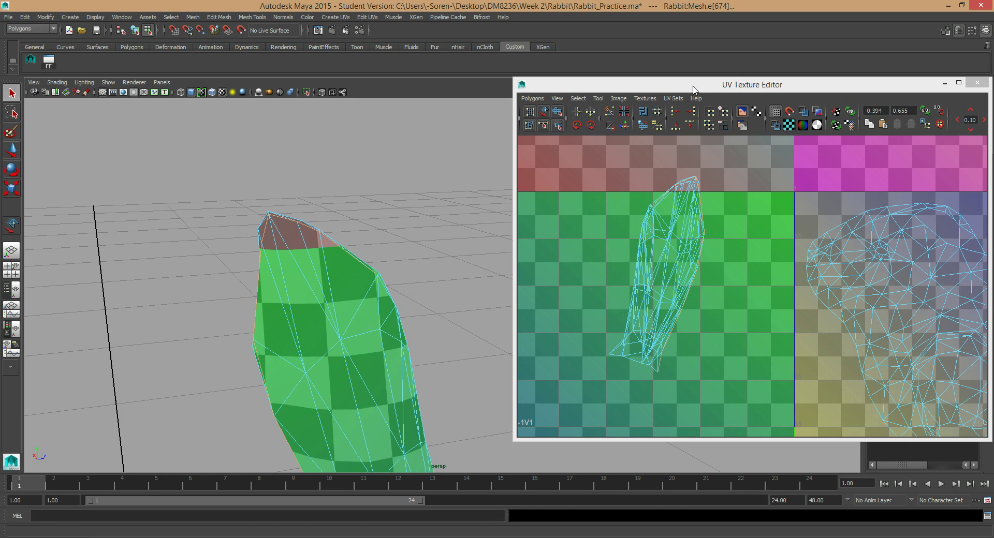
Cut the UVs along the seam over the ear's tip, unfold the ear shell, and check the checker pattern on it
left_click(608, 112)
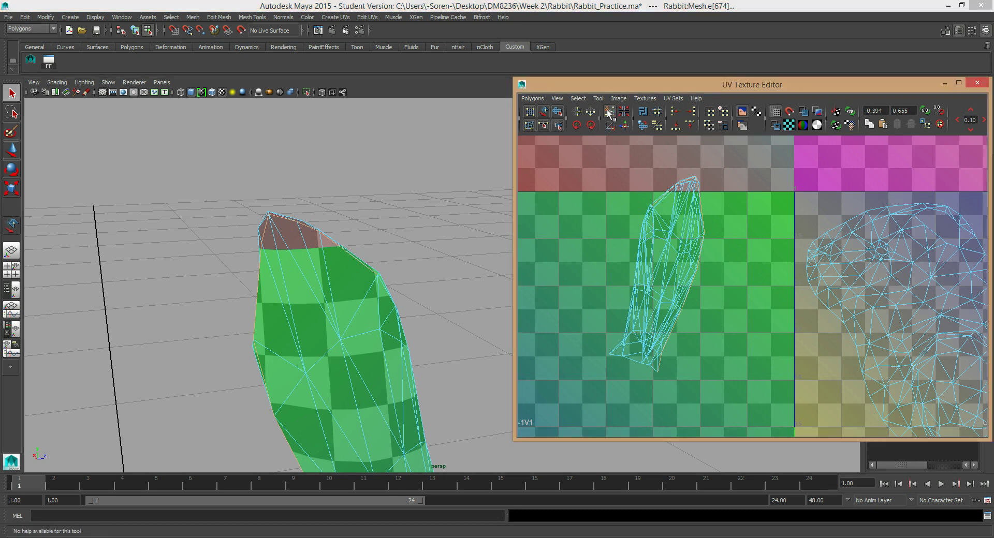
right_click_drag(670, 241, 700, 243)
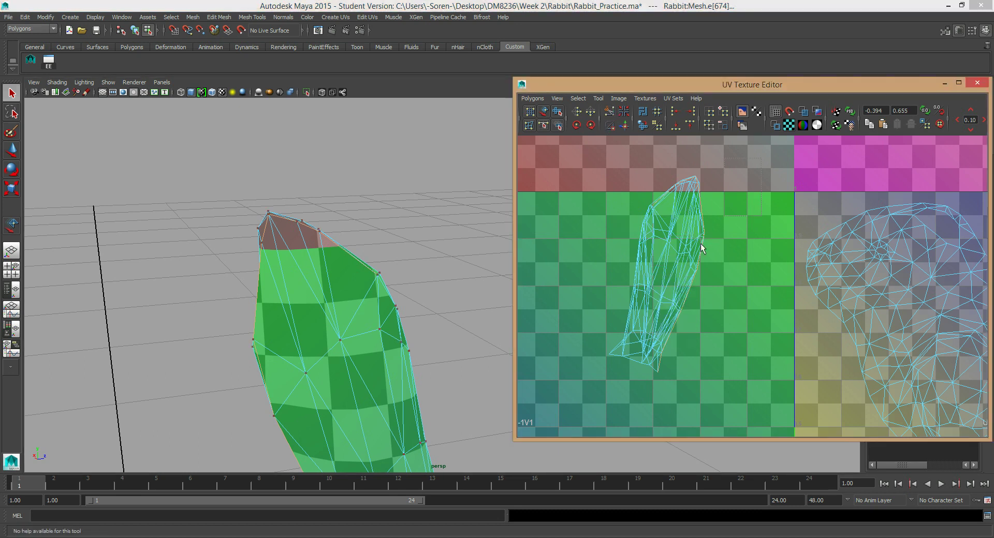
left_click(531, 98)
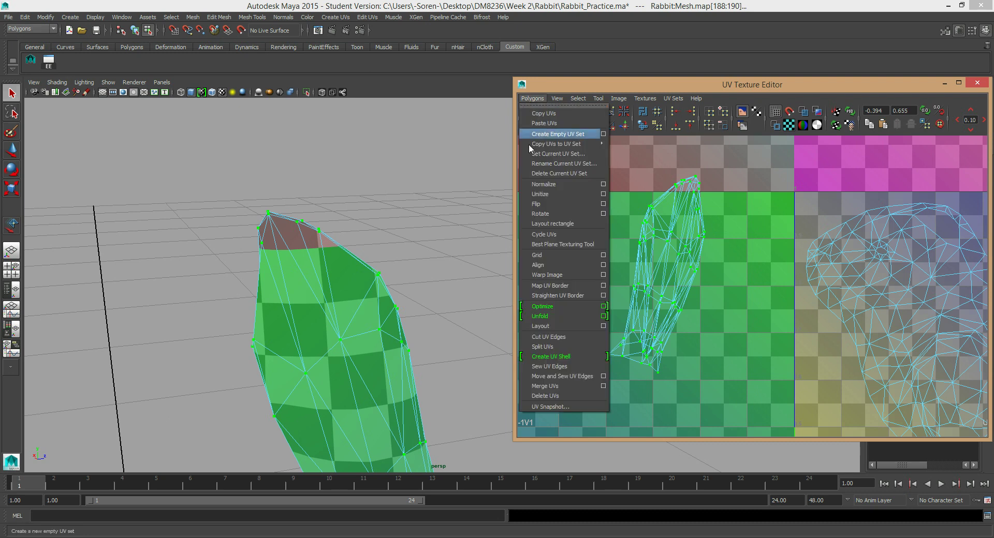
left_click(556, 315)
left_click_drag(344, 259, 381, 234, "alt")
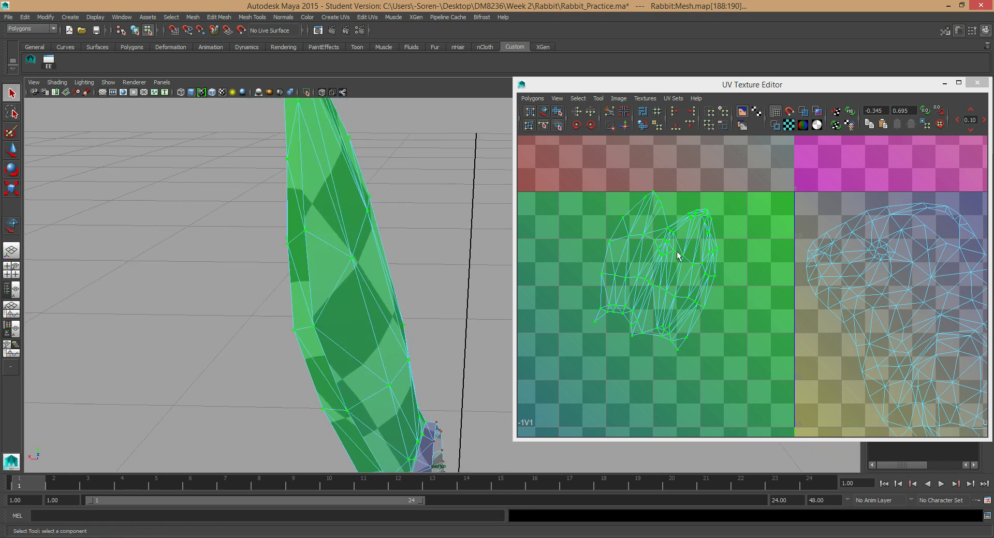
left_click_drag(355, 282, 409, 238, "alt")
middle_click_drag(667, 258, 663, 230, "alt")
right_click_drag(453, 286, 304, 260, "alt")
left_click_drag(303, 260, 395, 255, "alt")
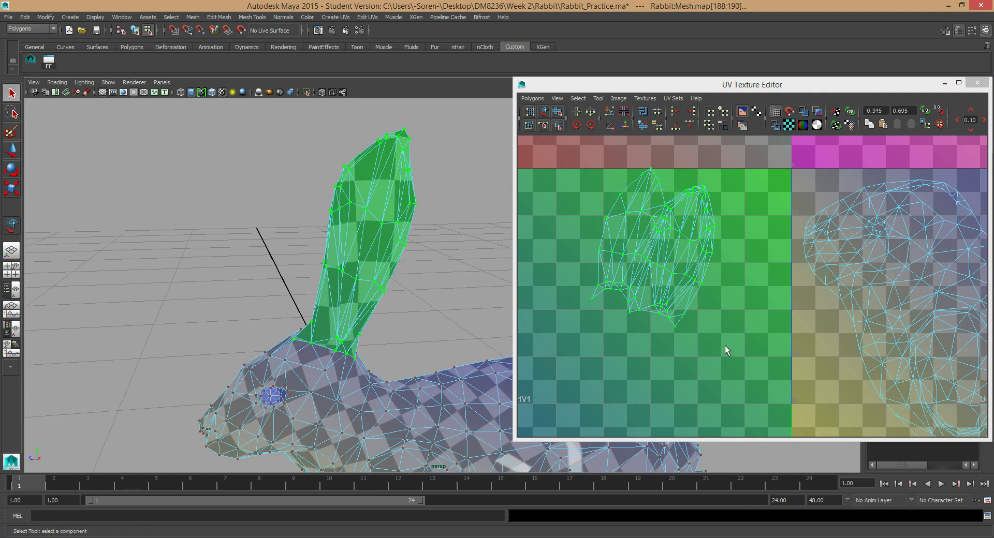
Move the unfolded ear shell from the U-1V1 tile into the upper-right area of the U1V1 tile
left_click_drag(725, 346, 587, 184)
right_click_drag(660, 250, 630, 280, "alt")
middle_click_drag(976, 307, 819, 302, "alt")
right_click_drag(820, 301, 669, 263, "alt")
middle_click_drag(668, 263, 620, 287, "alt")
key("w")
left_click_drag(588, 270, 848, 268)
Rotate the ear shell counterclockwise so its tips point left, and position it near the tile's upper-right corner
right_click_drag(769, 289, 783, 290, "alt")
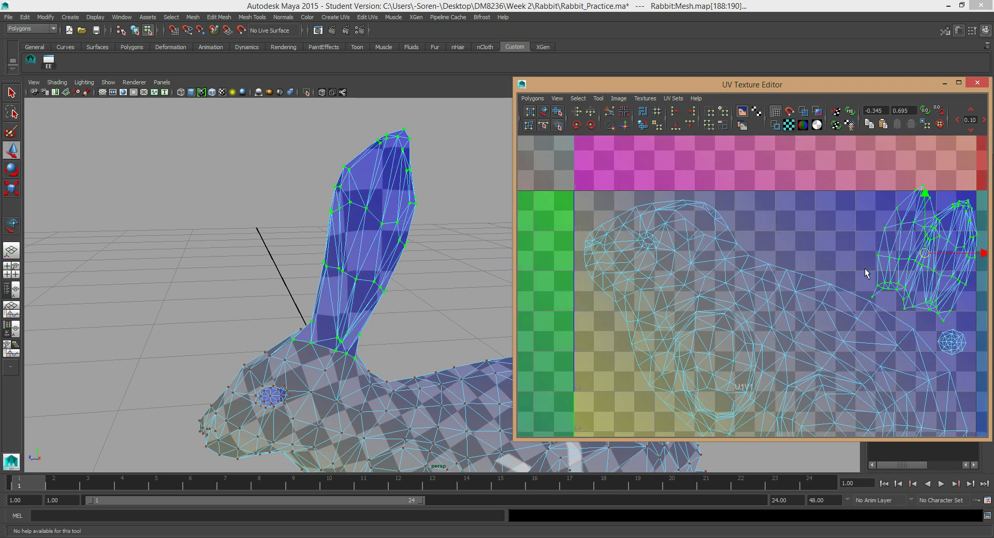
middle_click_drag(783, 290, 573, 278, "alt")
right_click_drag(572, 277, 696, 287, "alt")
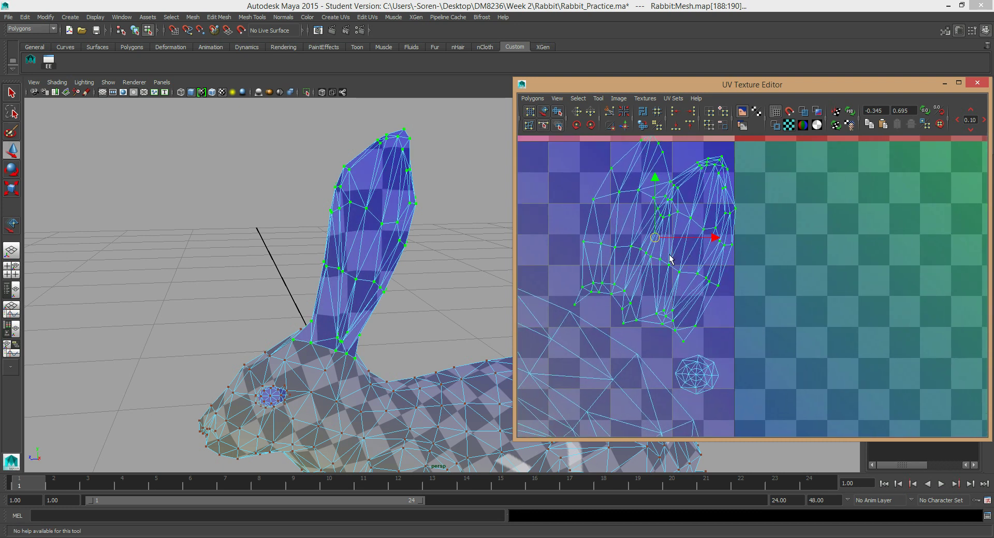
key("e")
left_click_drag(704, 212, 691, 282)
scroll(690, 270, "up", 3)
key("w")
scroll(724, 303, "down", 2)
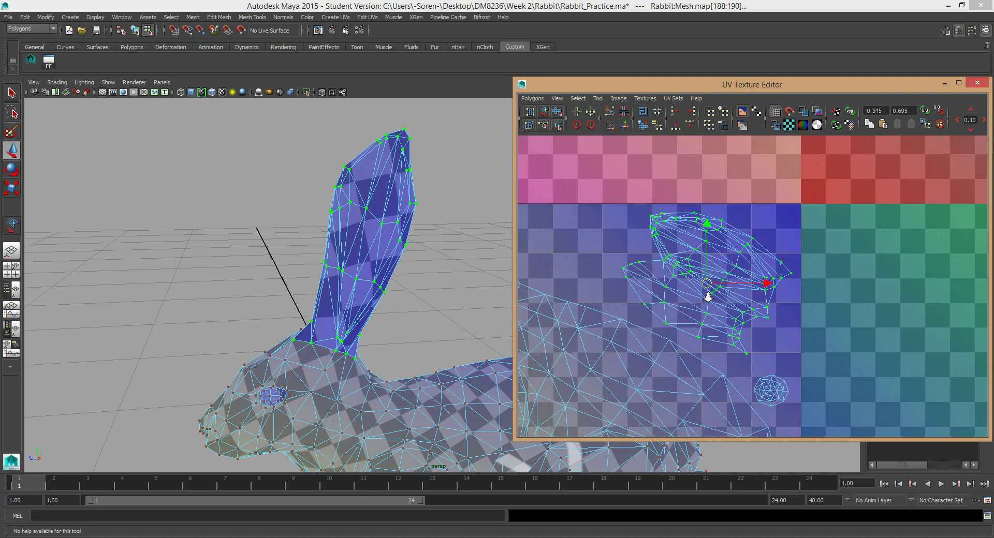
Scale the ear shell down slightly so it fits between the body shell and the tile corner, and deselect it
scroll(753, 287, "down", 2)
middle_click_drag(727, 290, 745, 280, "alt")
key("r")
mouse_move(716, 267)
left_mouse_down()
mouse_move(727, 271)
mouse_move(708, 282)
mouse_move(719, 273)
left_mouse_up()
key("w")
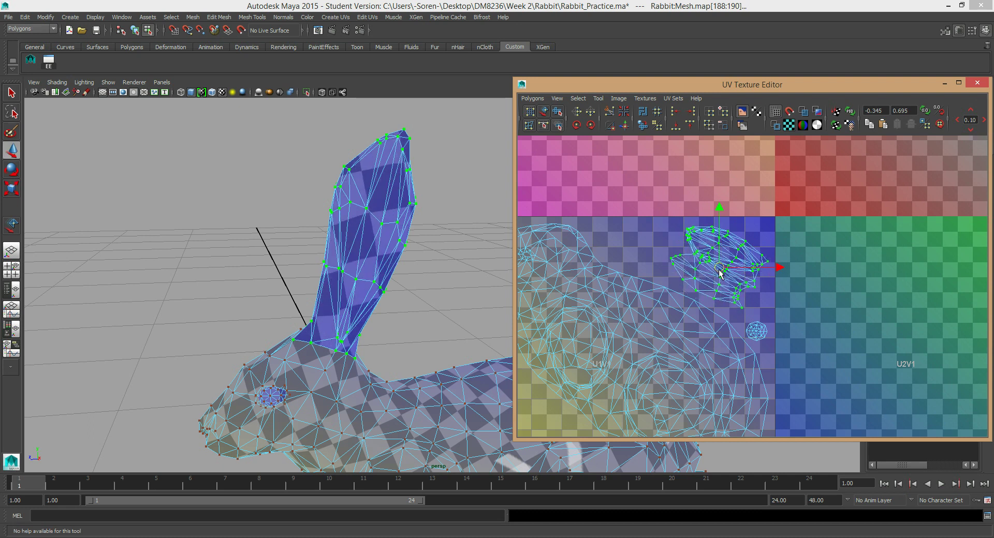
left_click(802, 290)
Move the eye shell into the gap above the body shell's back, near the top of the U1V1 tile
right_click_drag(803, 295, 771, 316, "alt")
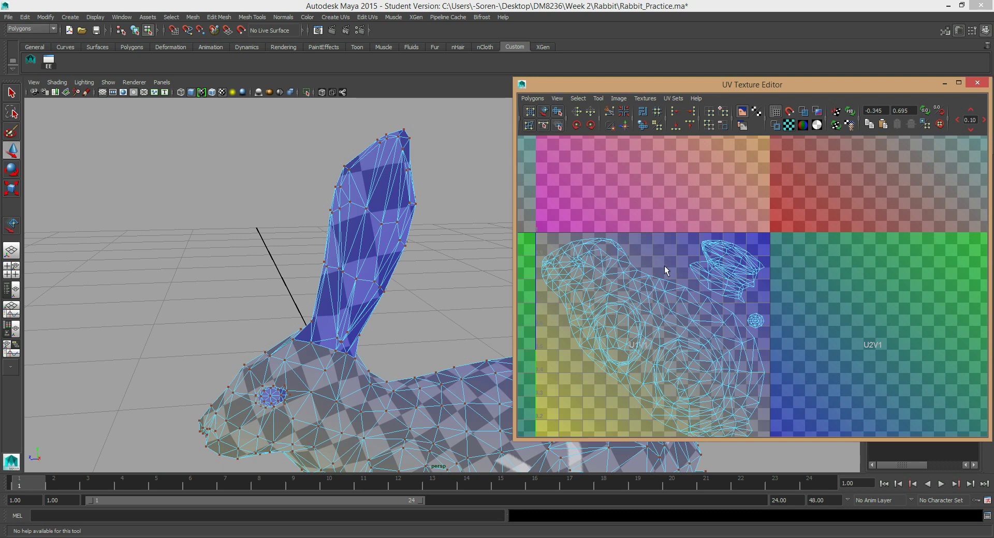
left_click(755, 321)
left_click_drag(712, 292, 644, 249)
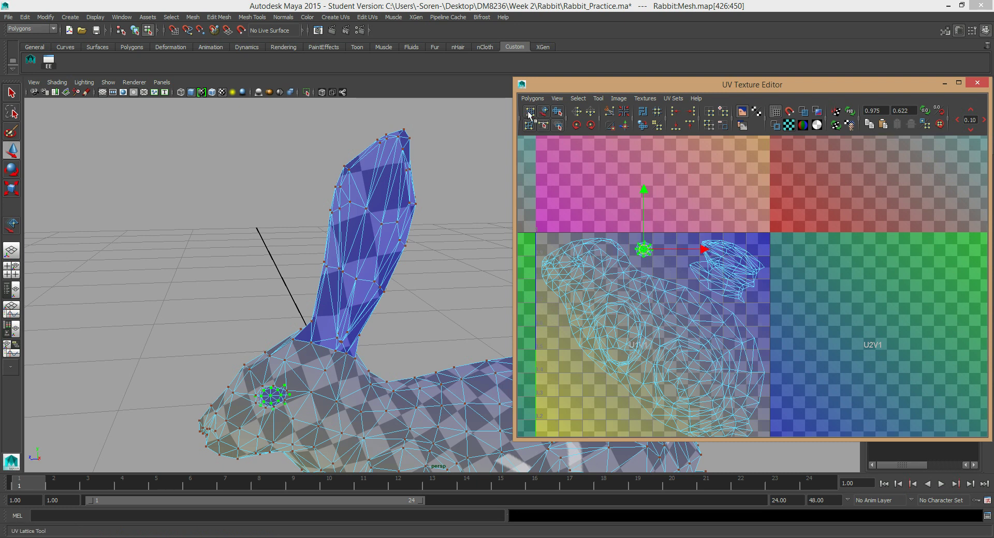
Scale the ear shell up slightly in the tile's upper-right corner, and deselect it
left_click(543, 111)
left_click(734, 263)
key("w")
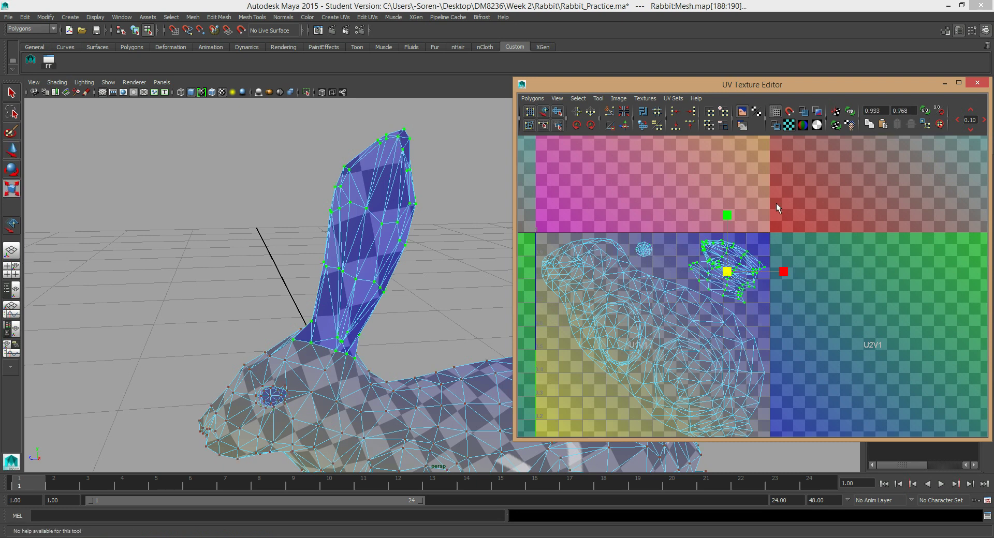
middle_click_drag(776, 204, 784, 201)
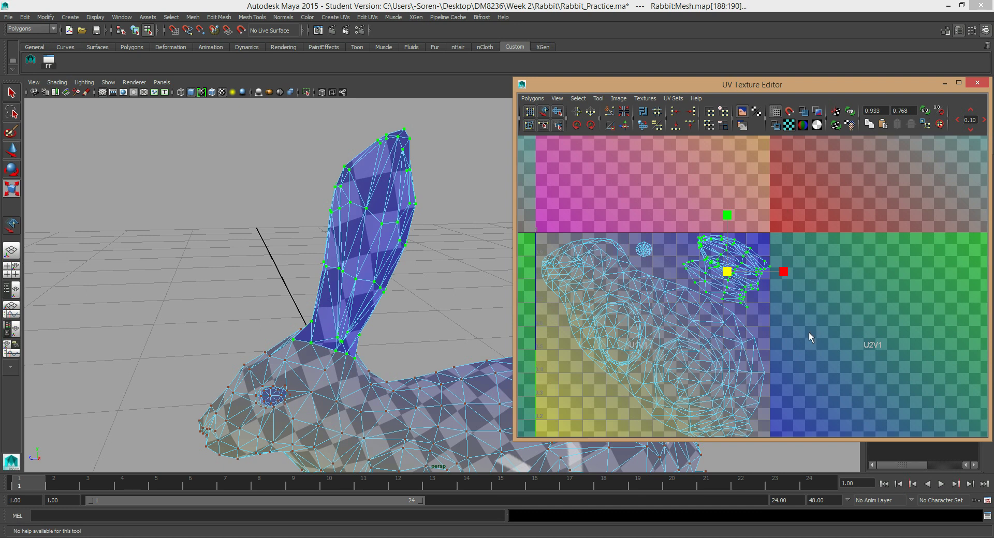
left_click(771, 316)
Move the eye shell closer to the ear shell within the gap above the body shell's back, and deselect it
middle_click_drag(709, 320, 735, 303, "alt")
left_click_drag(659, 245, 713, 204)
key("w")
left_click_drag(669, 233, 689, 235)
left_click(724, 185)
right_click_drag(748, 297, 690, 293, "alt")
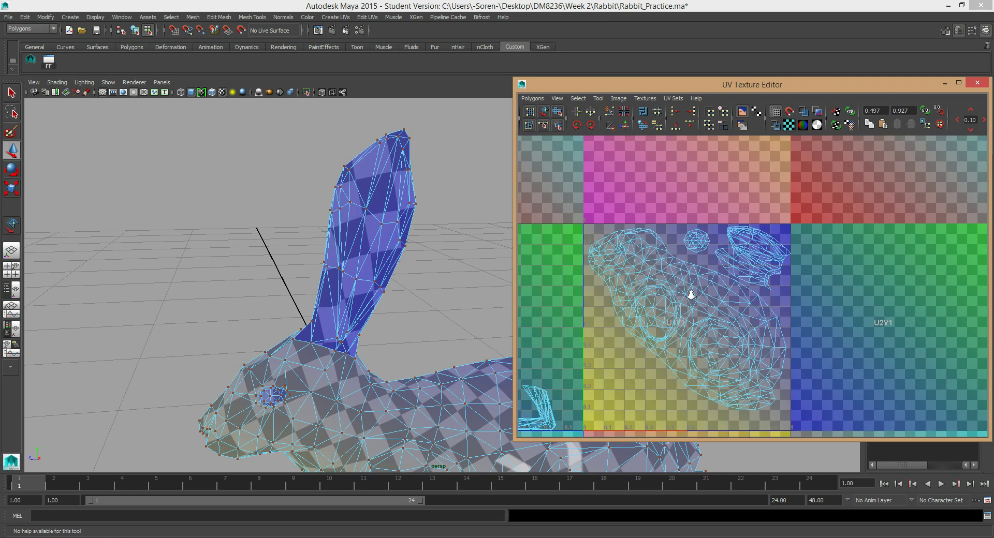
Examine the front leg and paw on the model from several sides, along with the leg shells in the U-1V1 tile
middle_click_drag(670, 346, 706, 326, "alt")
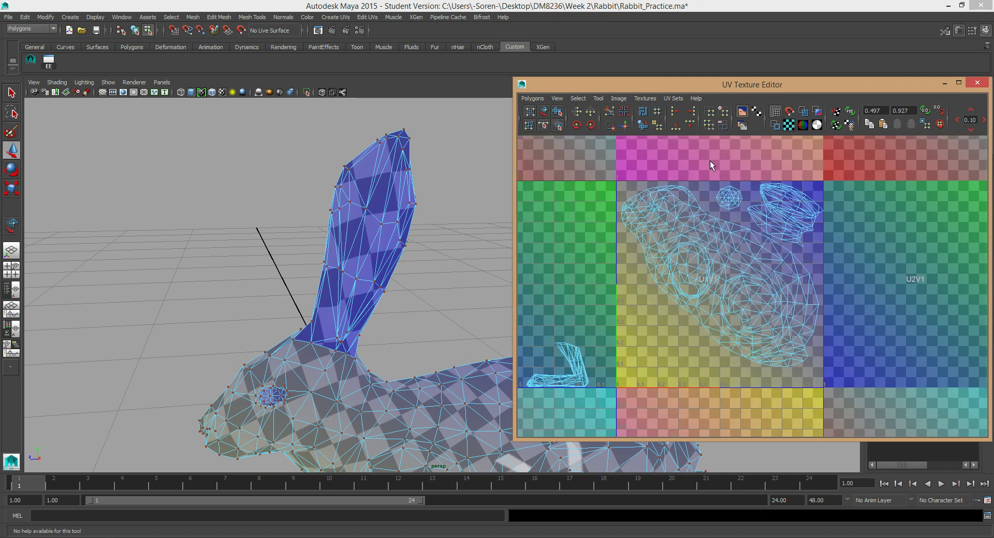
middle_click_drag(401, 326, 336, 211, "alt")
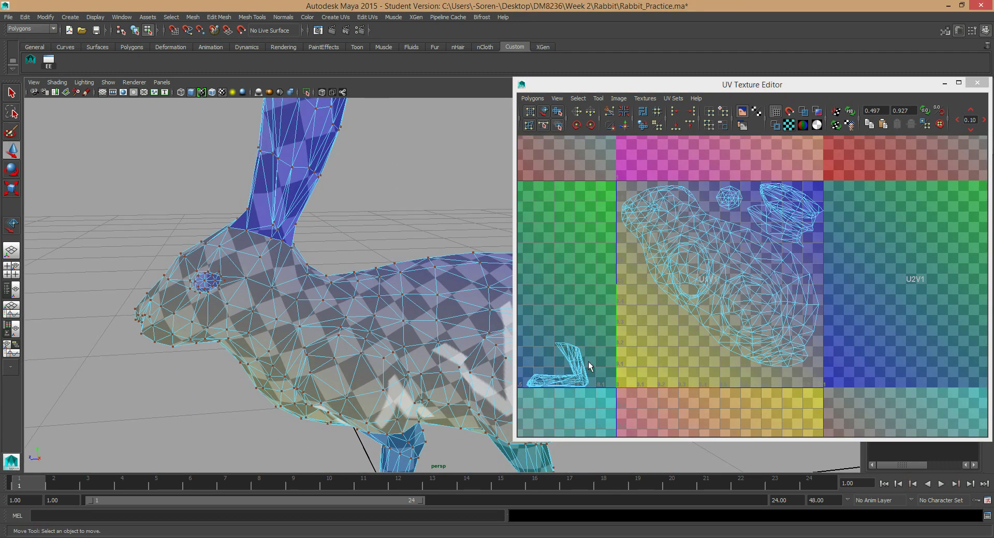
middle_click_drag(618, 341, 788, 275, "alt")
left_click_drag(422, 366, 311, 249, "alt")
left_click(292, 210)
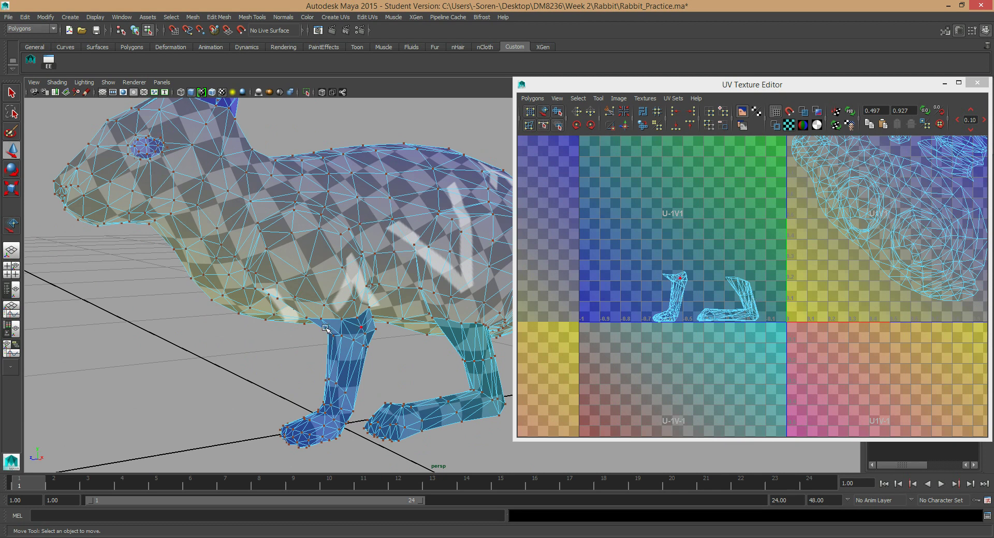
left_click_drag(326, 329, 331, 310, "alt")
right_click_drag(331, 310, 391, 331, "alt")
middle_click_drag(390, 332, 418, 230, "alt")
left_click_drag(330, 270, 377, 283, "alt")
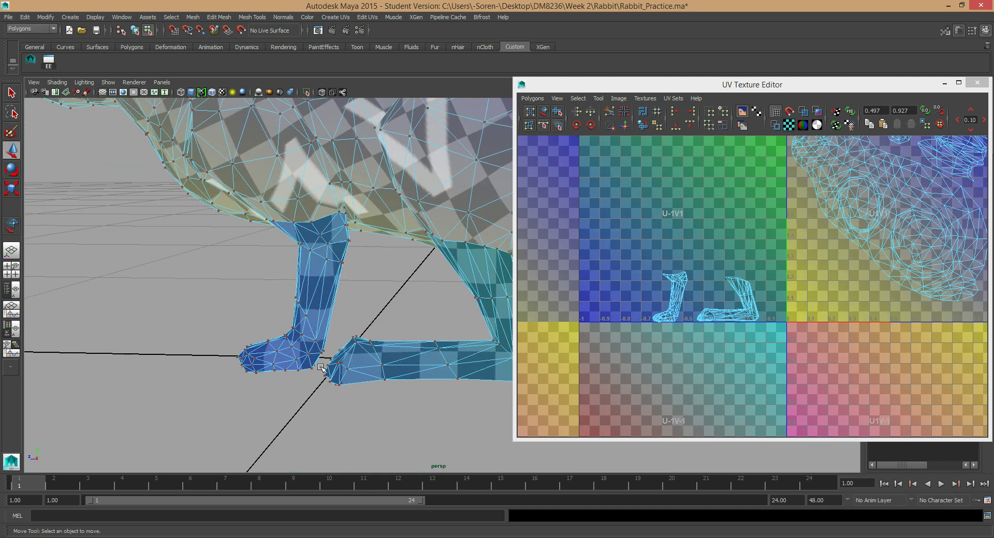
left_click_drag(304, 350, 269, 287, "alt")
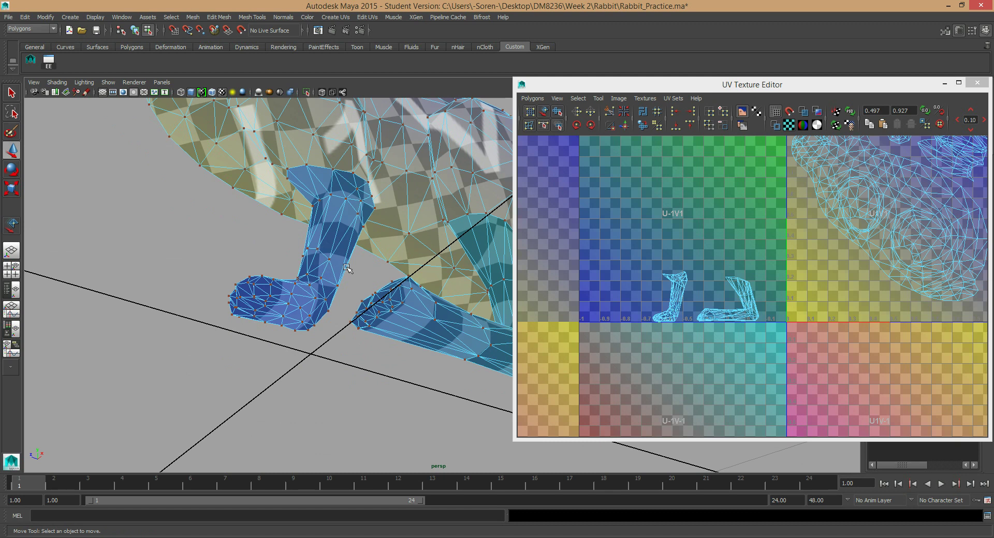
left_click_drag(336, 222, 348, 280, "alt")
middle_click_drag(348, 280, 326, 212, "alt")
left_click_drag(310, 224, 307, 231, "alt")
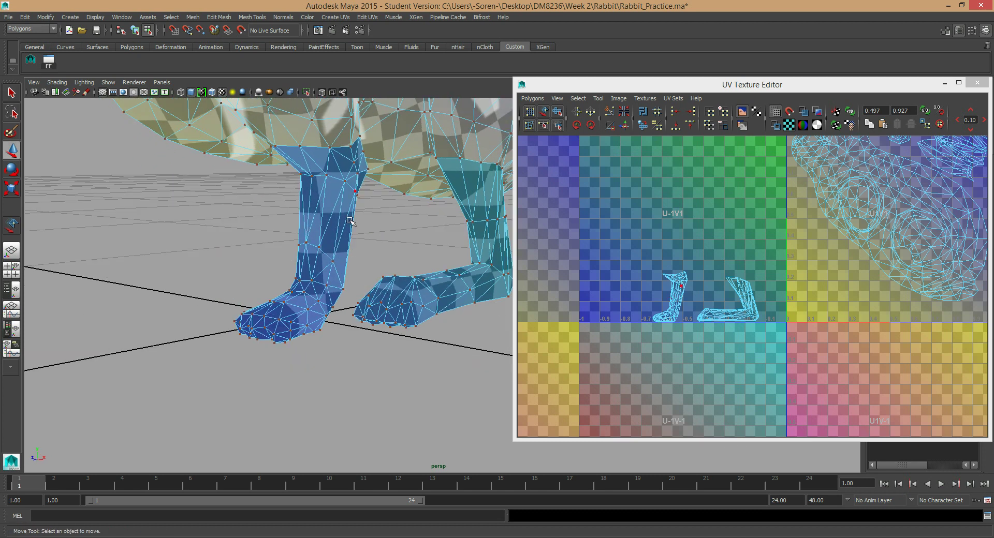
left_click_drag(333, 306, 237, 259, "alt")
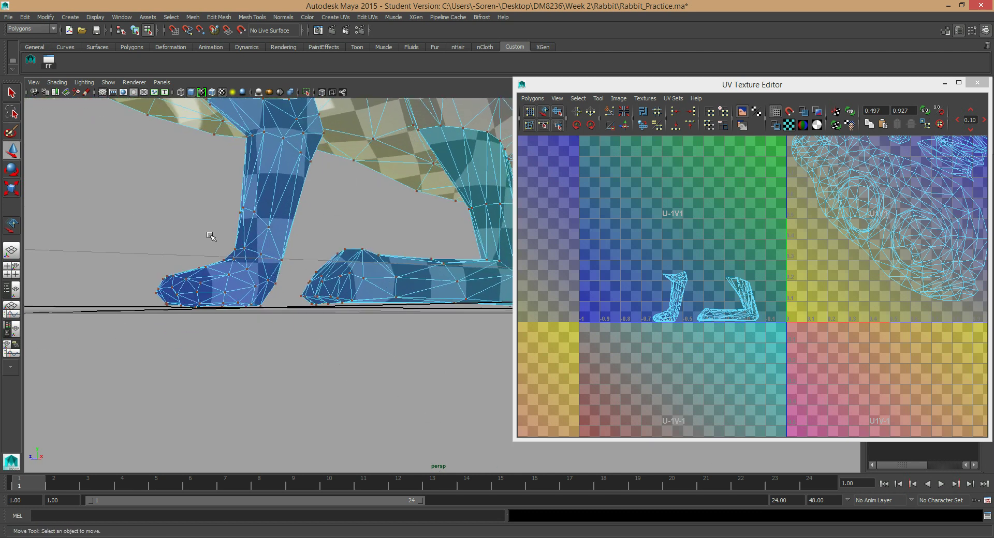
middle_click_drag(286, 279, 362, 267, "alt")
left_click_drag(350, 259, 306, 253, "alt")
scroll(269, 236, "up", 2)
scroll(295, 275, "up", 5)
Switch to edge selection and select the first edges across the visible side of the front leg's ankle
right_click_drag(241, 222, 238, 207)
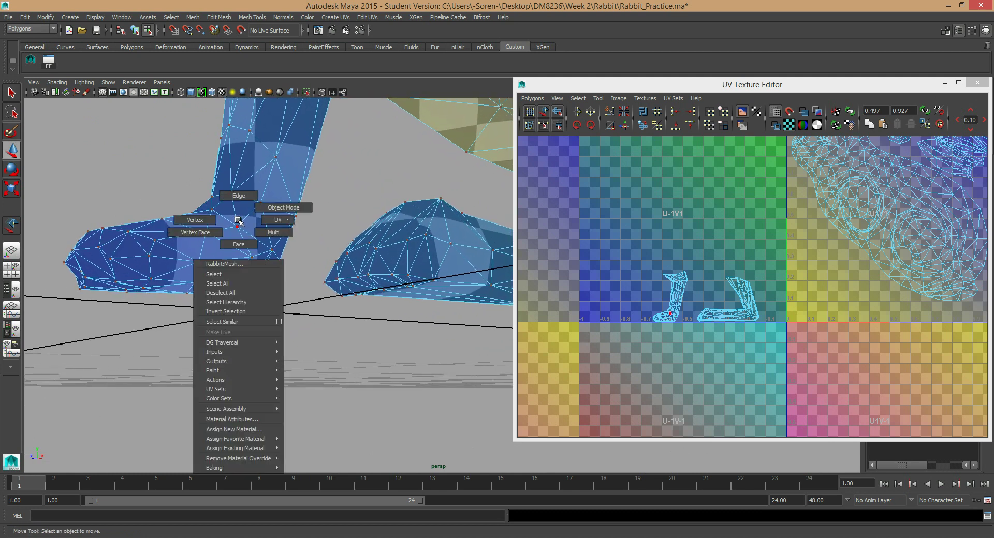
left_click(269, 254)
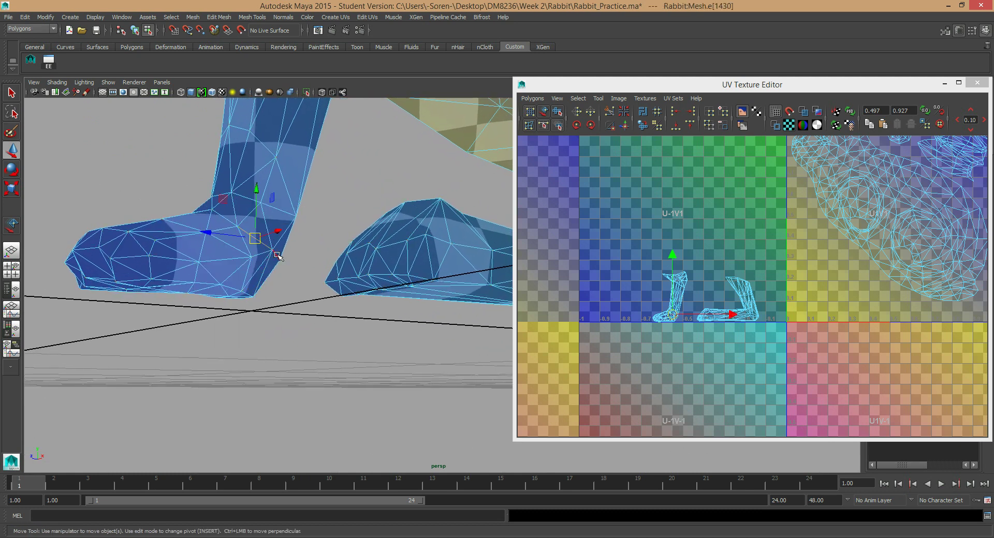
left_click_drag(229, 263, 214, 281, "alt")
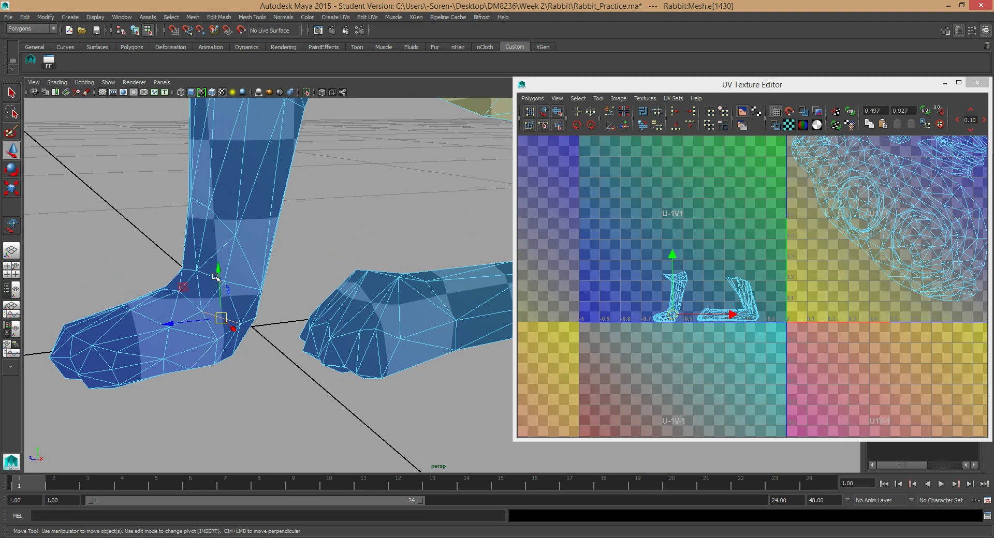
middle_click_drag(214, 281, 243, 231, "alt")
left_click_drag(242, 231, 204, 238, "alt")
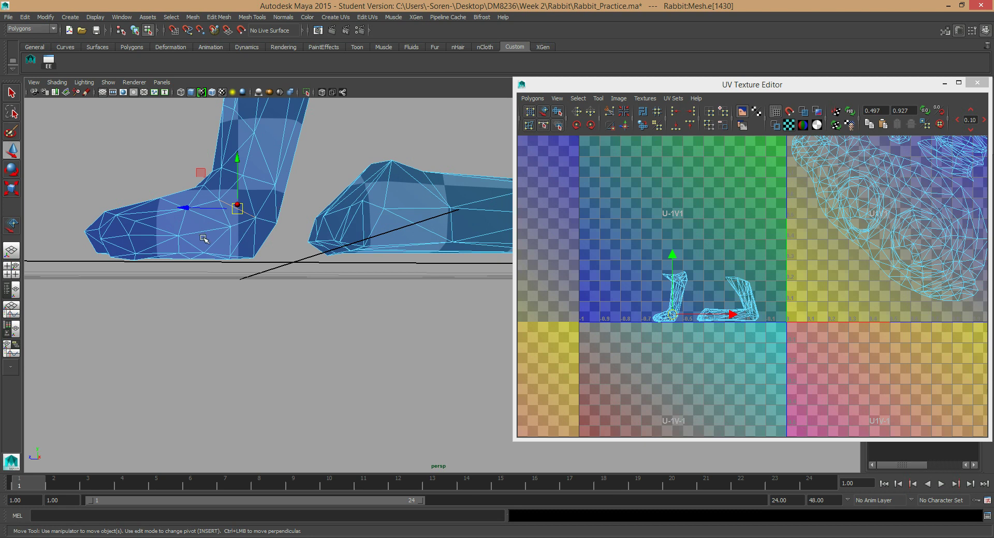
left_click(205, 188)
right_click_drag(206, 188, 158, 211, "alt")
left_click_drag(267, 242, 276, 252, "alt")
left_click_drag(400, 270, 362, 262, "alt")
key("q")
mouse_move(284, 285)
left_mouse_down("alt")
mouse_move(259, 281)
mouse_move(299, 290)
left_mouse_up("alt")
right_click_drag(299, 291, 275, 210, "alt")
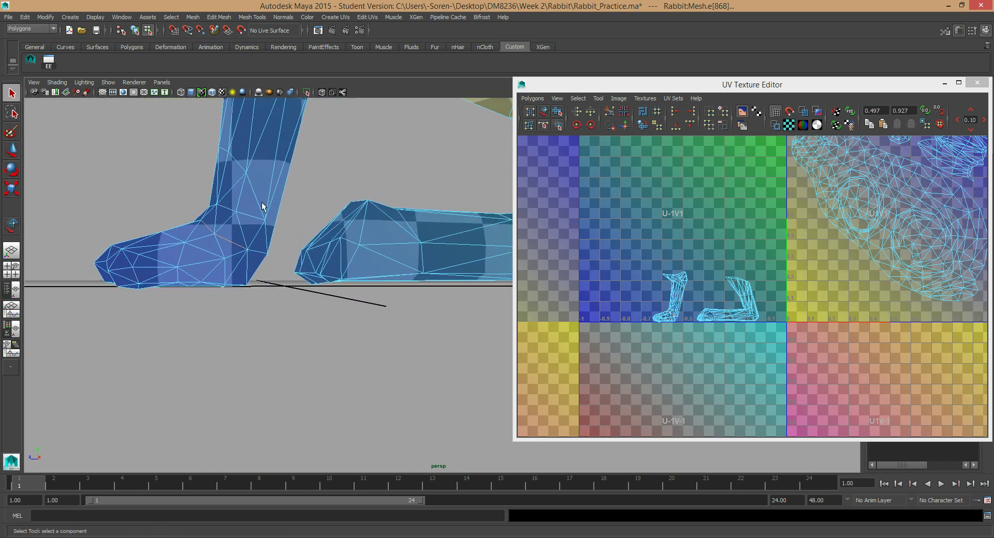
Extend the edge selection across the front and around the other side of the front leg's ankle
left_click_drag(255, 260, 295, 275, "alt")
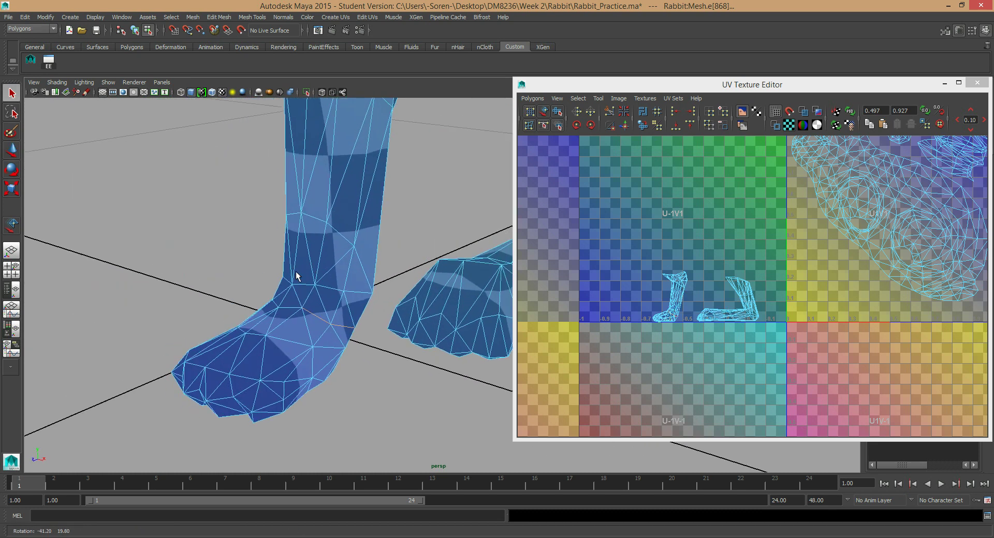
left_click(277, 302, "shift")
key("ctrl+z")
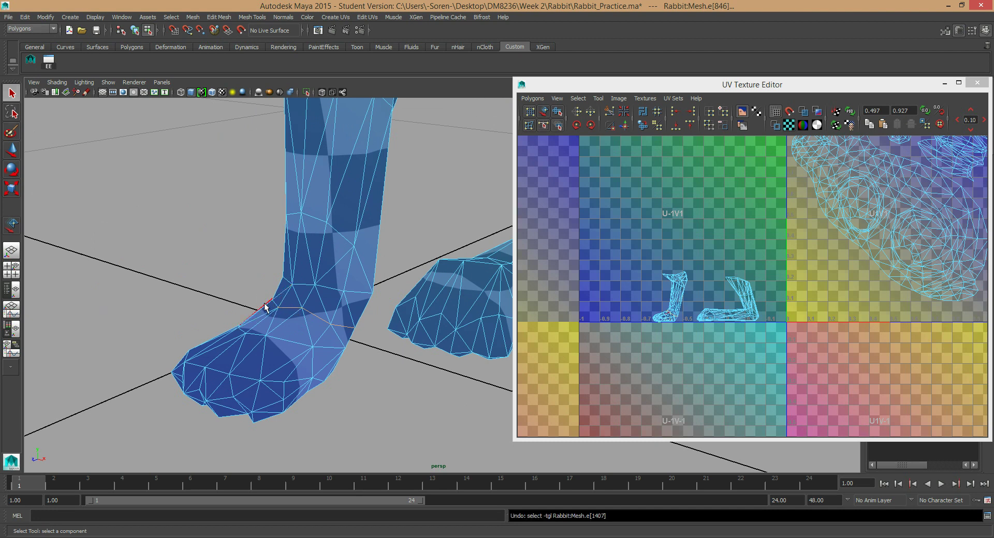
scroll(290, 300, "up", 5)
left_click_drag(290, 299, 393, 343, "alt")
scroll(321, 326, "down", 5)
left_click_drag(322, 326, 455, 317, "alt")
left_click(447, 281)
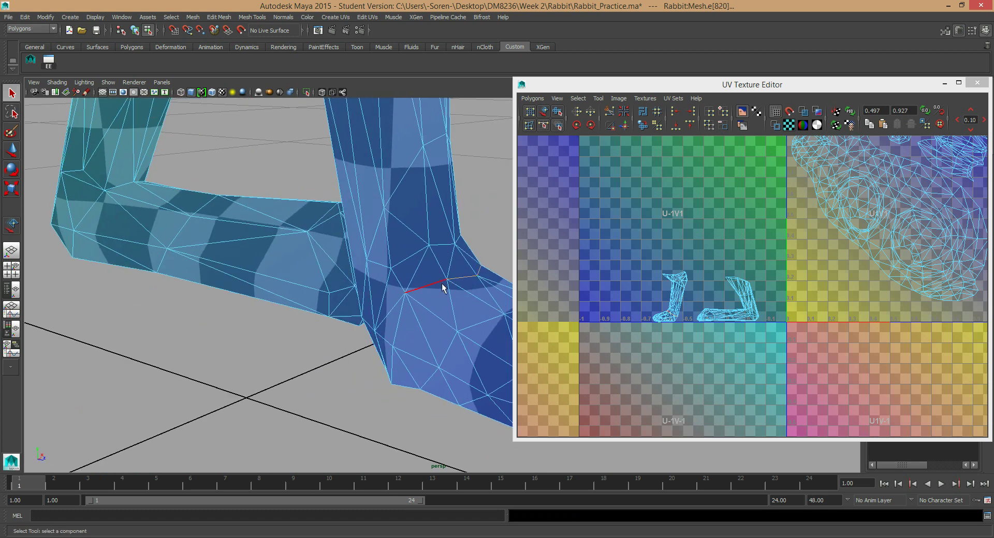
left_click(399, 303, "shift")
left_click_drag(379, 318, 436, 305, "alt")
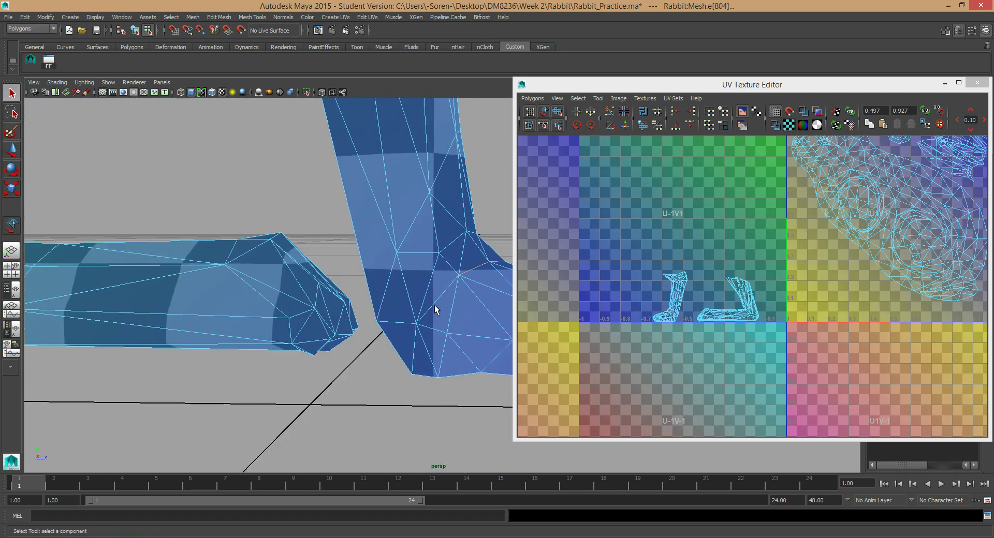
Check the selected ankle edges all the way around, and cut the UVs along them to separate the paw
left_click_drag(340, 321, 400, 281, "alt")
right_click_drag(399, 282, 215, 254, "alt")
middle_click_drag(362, 315, 309, 333, "alt")
left_click_drag(332, 362, 386, 347, "alt")
left_click_drag(315, 324, 210, 303, "alt")
right_click_drag(203, 300, 382, 355, "alt")
left_click_drag(339, 400, 240, 294, "alt")
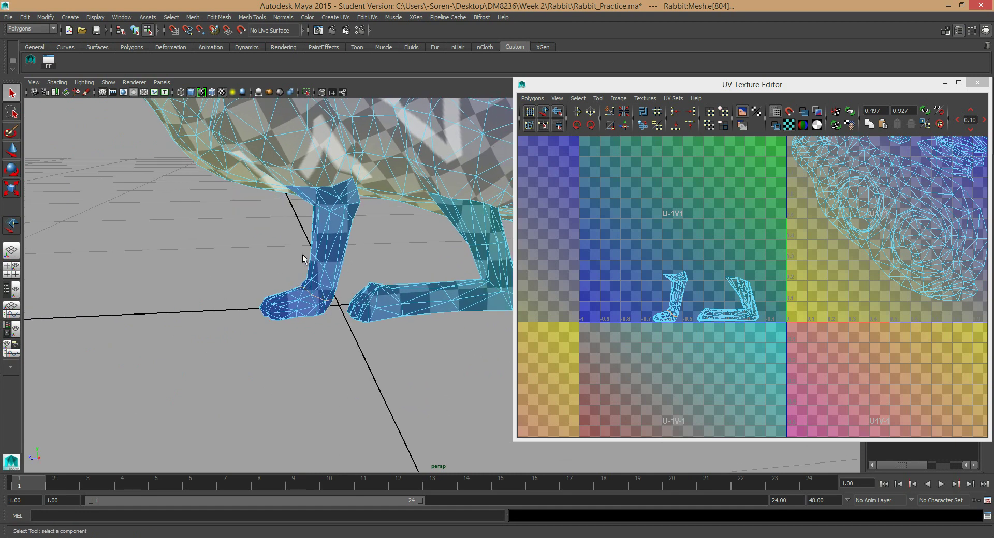
left_click(610, 112)
Move the front leg and paw shells toward the left of the U-1V1 tile, leaving a gap between them
left_click(543, 113)
left_click(672, 289)
left_click_drag(678, 295, 631, 255)
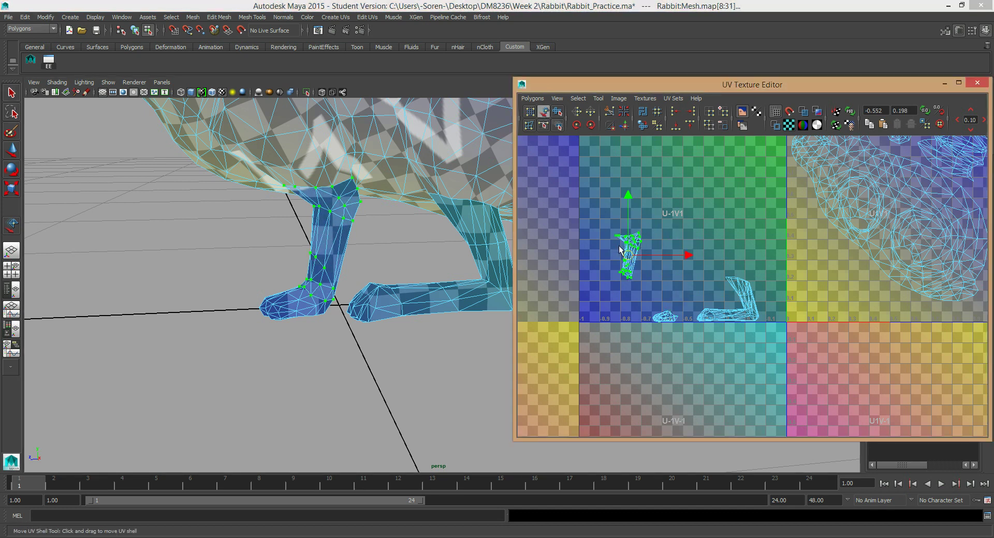
left_click(664, 316)
left_click_drag(664, 315, 617, 290)
scroll(562, 273, "up", 1)
scroll(570, 251, "up", 2)
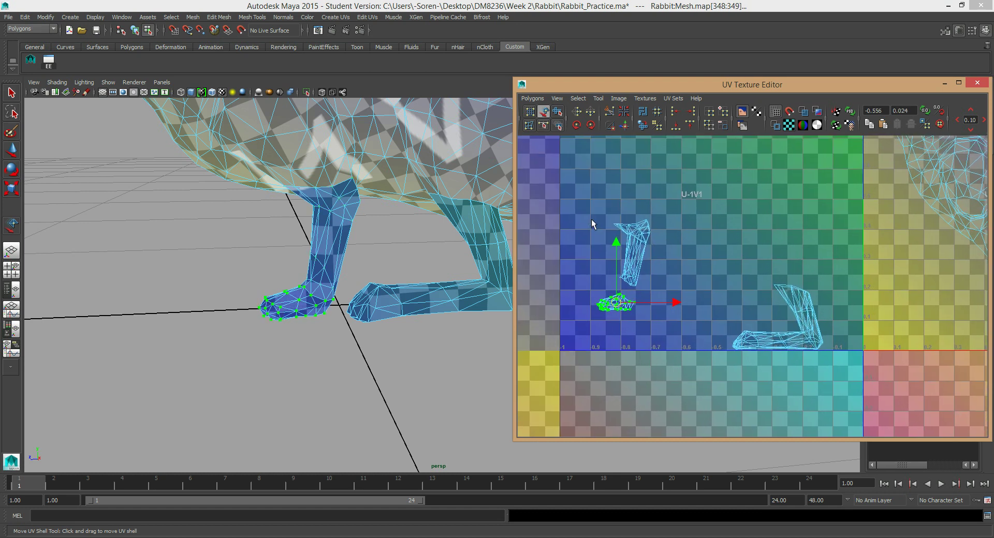
Move the front leg shell into the green upper area of the U-1V1 tile, well away from the paw shell
left_click_drag(430, 284, 405, 187, "alt")
left_click_drag(414, 241, 231, 211, "alt")
left_click_drag(327, 253, 168, 215, "alt")
middle_click_drag(409, 201, 269, 221, "alt")
middle_click_drag(395, 239, 174, 205, "alt")
left_click_drag(316, 219, 332, 215, "alt")
right_click_drag(352, 215, 357, 185)
right_click_drag(617, 226, 673, 210)
left_click(631, 249)
left_click_drag(630, 250, 739, 192)
Select the line of edges running down the back of the front leg and cut the UVs along it
right_click_drag(327, 231, 331, 207)
left_click_drag(331, 207, 315, 218, "alt")
right_click_drag(316, 218, 318, 153, "alt")
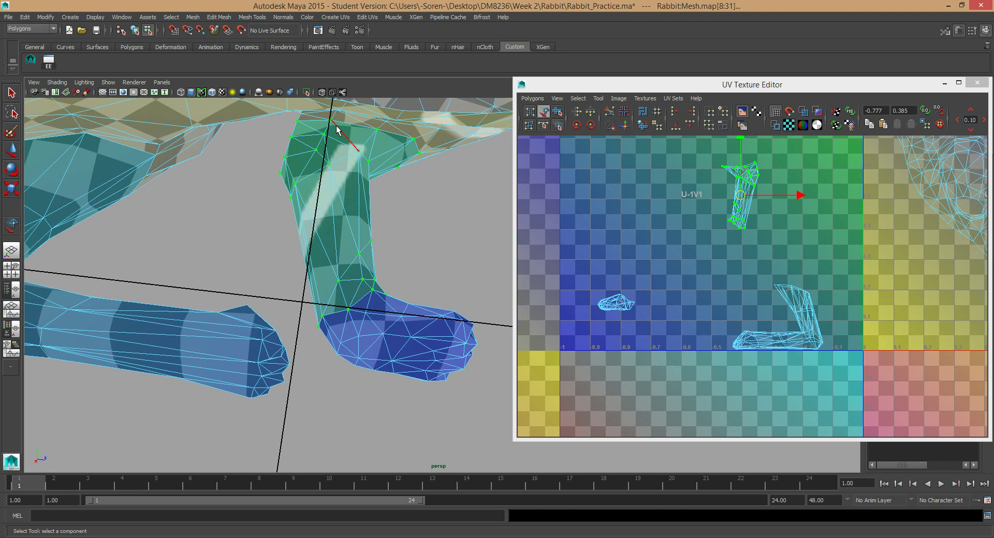
left_click(320, 144)
double_click(328, 152)
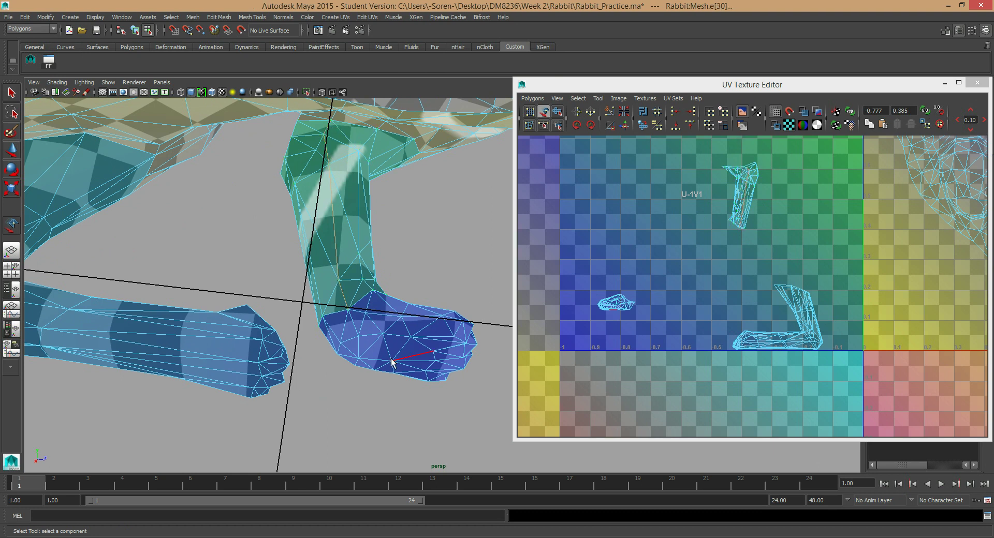
left_click_drag(349, 169, 298, 175, "alt")
left_click_drag(356, 244, 355, 233, "alt")
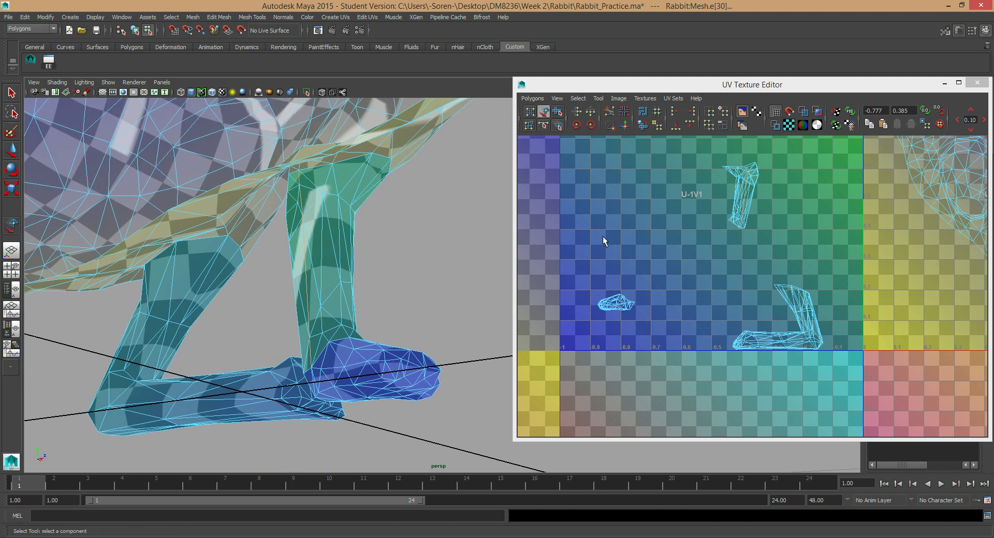
left_click(610, 112)
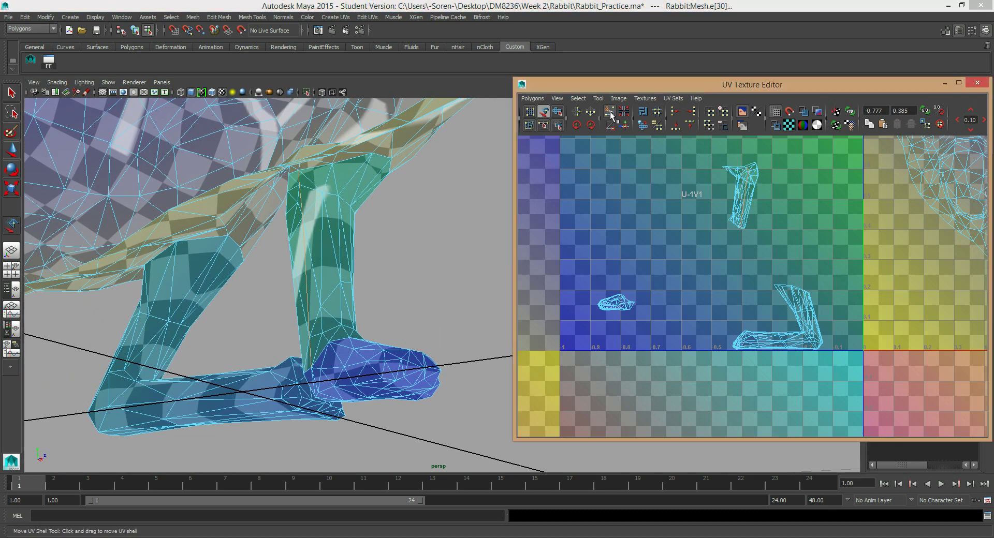
Unfold the cut front leg shell and move it to the blue left area of the U-1V1 tile, above the paw shell
right_click_drag(744, 182, 759, 167)
left_click(734, 201)
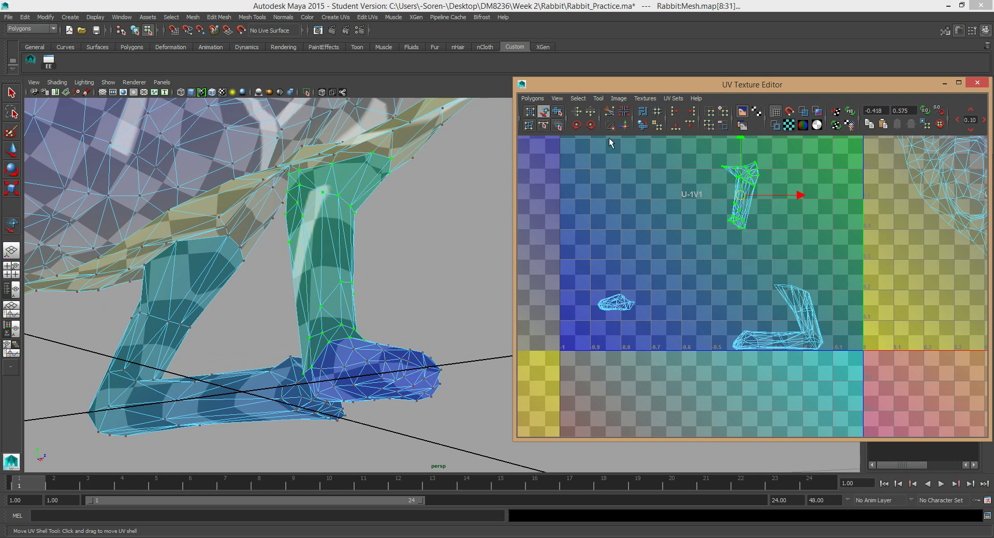
left_click(531, 98)
left_click(539, 316)
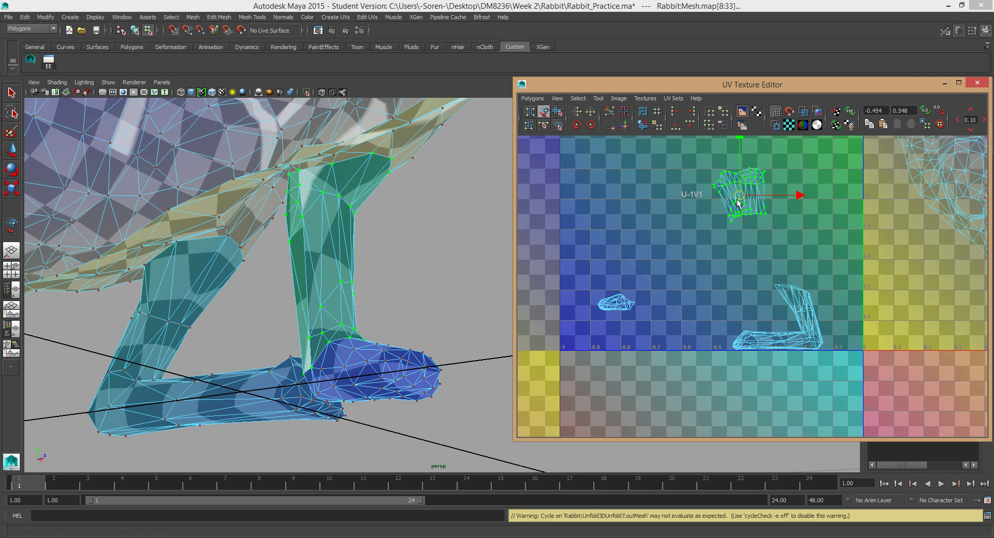
left_click_drag(740, 202, 593, 251)
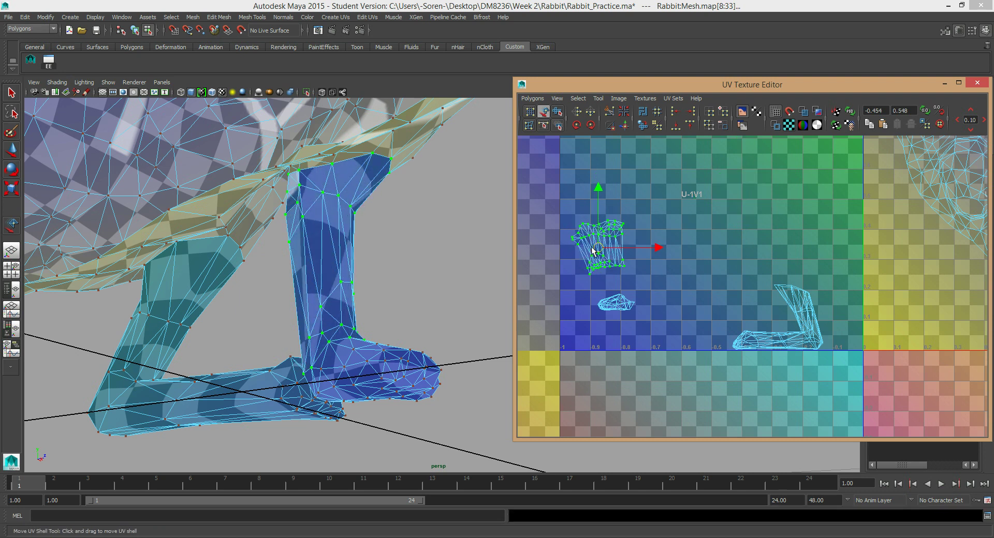
Move the paw shell into the green upper area of the U-1V1 tile, and frame the paw in the 3D view
left_click(618, 304)
left_click_drag(625, 303, 613, 308)
middle_click_drag(332, 299, 184, 211, "alt")
right_click_drag(185, 210, 308, 228, "alt")
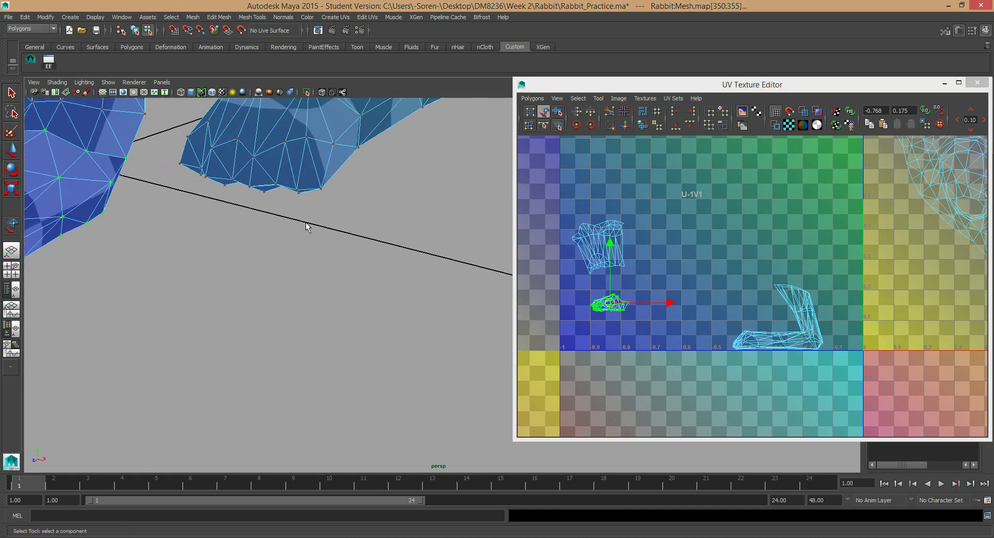
mouse_move(611, 304)
left_mouse_down()
mouse_move(774, 181)
mouse_move(762, 193)
left_mouse_up()
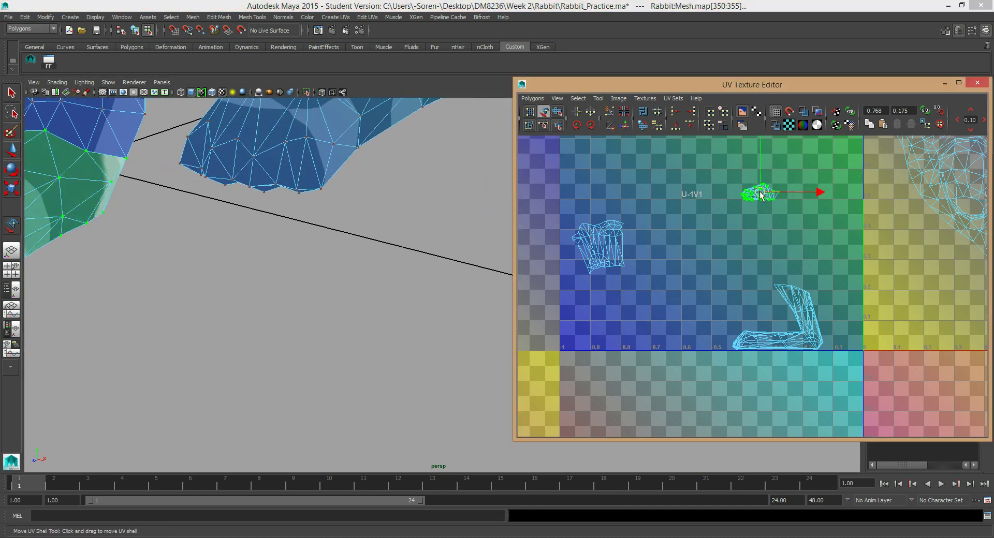
key("f")
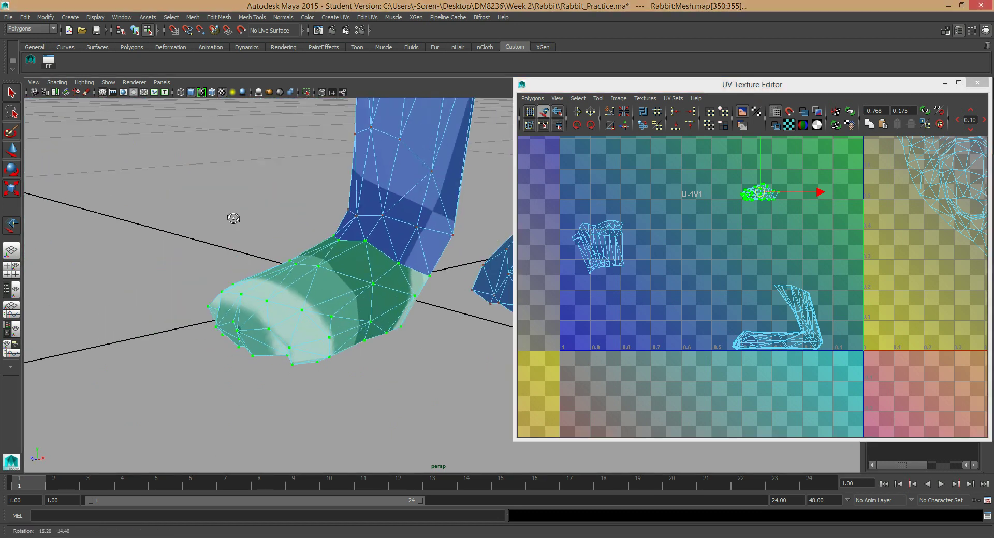
Start the paw's seam by selecting a line of edges along its underside, undoing the last wrong pick
scroll(362, 269, "down", 3)
mouse_move(290, 231)
left_mouse_down("alt")
mouse_move(331, 233)
mouse_move(290, 229)
left_mouse_up("alt")
right_click_drag(358, 303, 358, 277)
left_click_drag(403, 339, 318, 228, "alt")
left_click(357, 137)
middle_click_drag(357, 137, 285, 143, "alt")
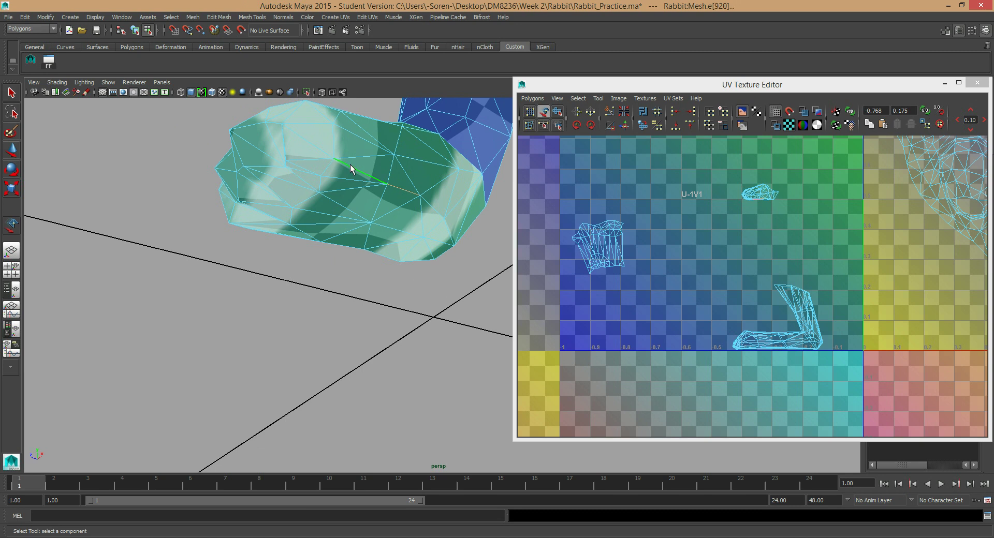
left_click_drag(293, 169, 266, 169, "alt")
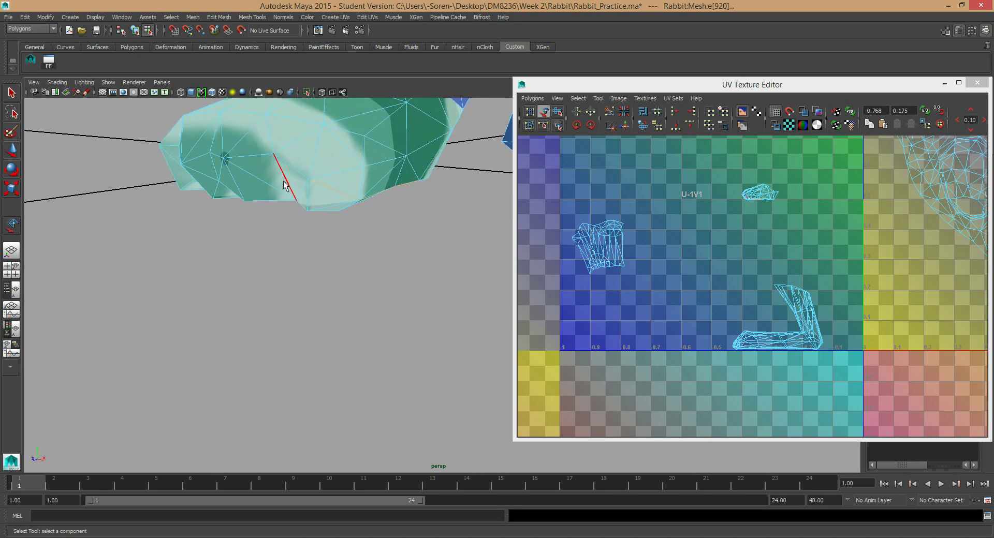
key("ctrl+z")
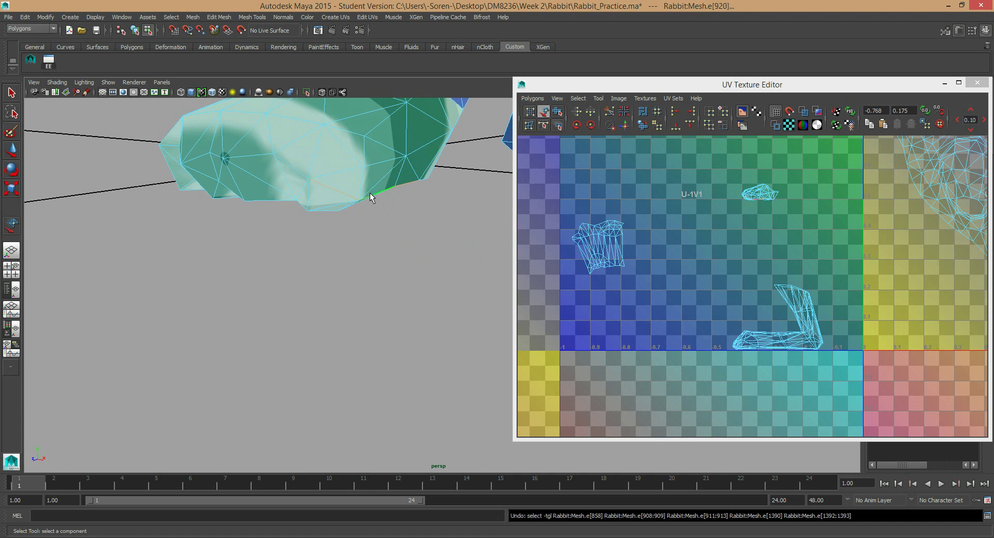
Extend the seam selection through the edges running across the front of the paw's toes
left_click_drag(310, 207, 414, 200, "alt")
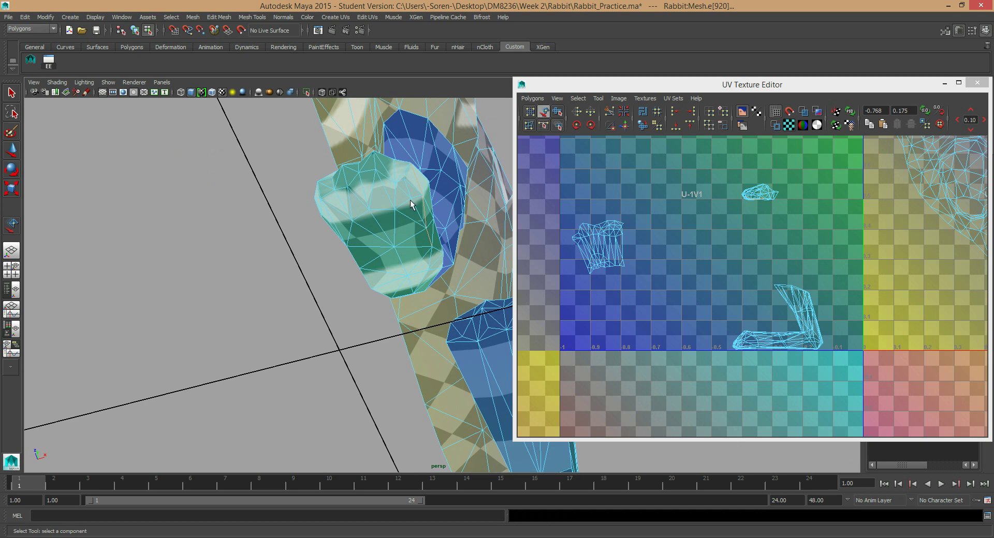
left_click_drag(313, 189, 332, 217, "alt")
left_click_drag(335, 216, 348, 233, "alt")
left_click(351, 240)
left_click(311, 228)
left_click_drag(312, 250, 298, 207, "alt")
left_click(293, 203)
left_click_drag(396, 250, 412, 235, "alt")
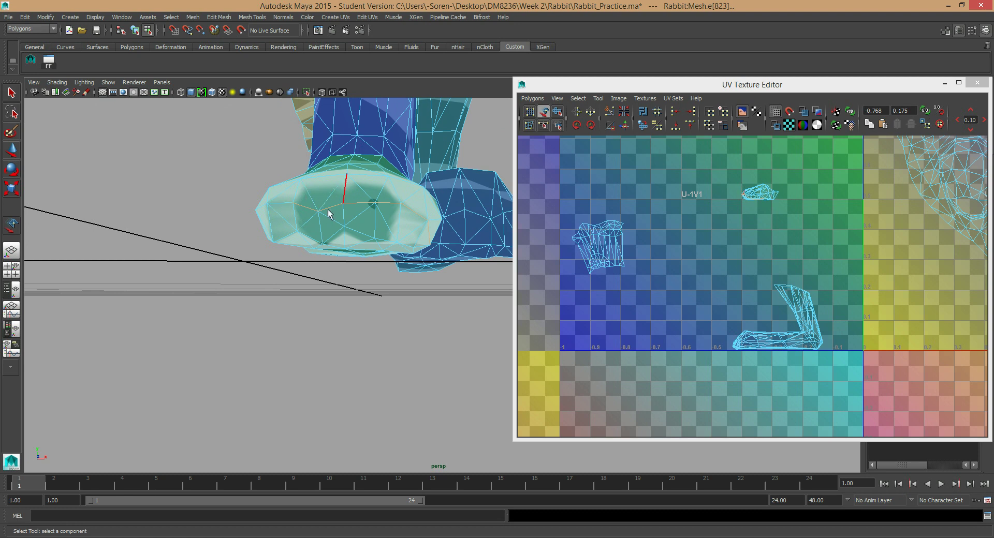
mouse_move(315, 212)
left_mouse_down("alt")
mouse_move(362, 235)
mouse_move(328, 222)
left_mouse_up("alt")
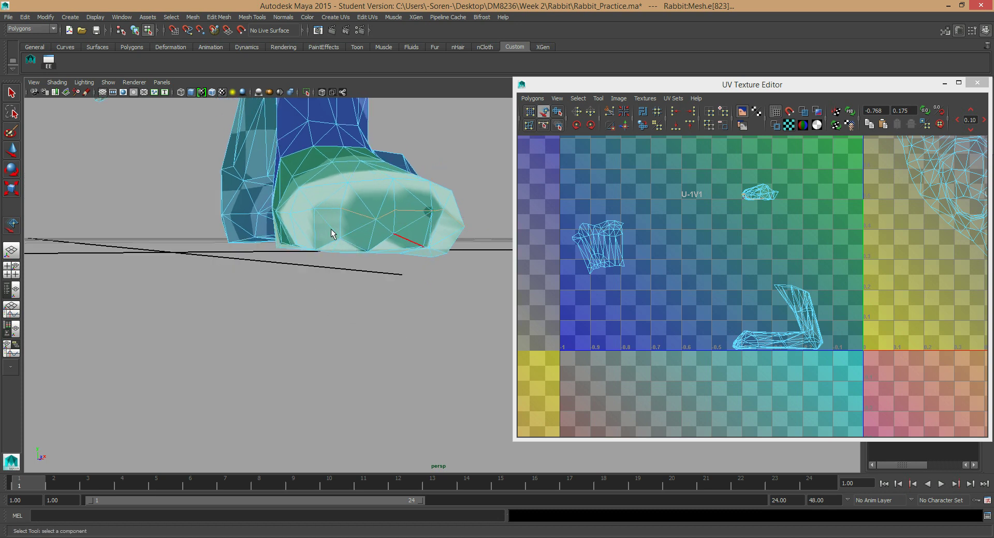
Continue the seam selection along the other side of the paw and back towards the heel
left_click_drag(348, 271, 357, 226, "alt")
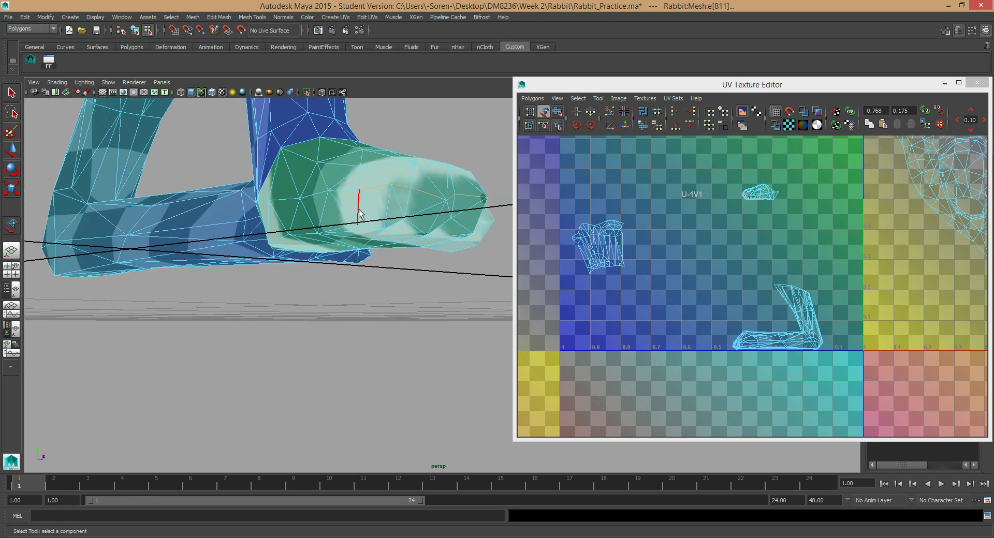
left_click_drag(364, 273, 404, 210, "alt")
left_click(402, 205, "shift")
left_click(353, 211, "shift")
left_click_drag(306, 220, 373, 204, "alt")
left_click_drag(350, 239, 354, 288, "alt")
middle_click_drag(391, 286, 264, 275, "alt")
left_click_drag(264, 275, 274, 191, "alt")
middle_click_drag(395, 383, 370, 275, "alt")
left_click_drag(370, 275, 282, 188, "alt")
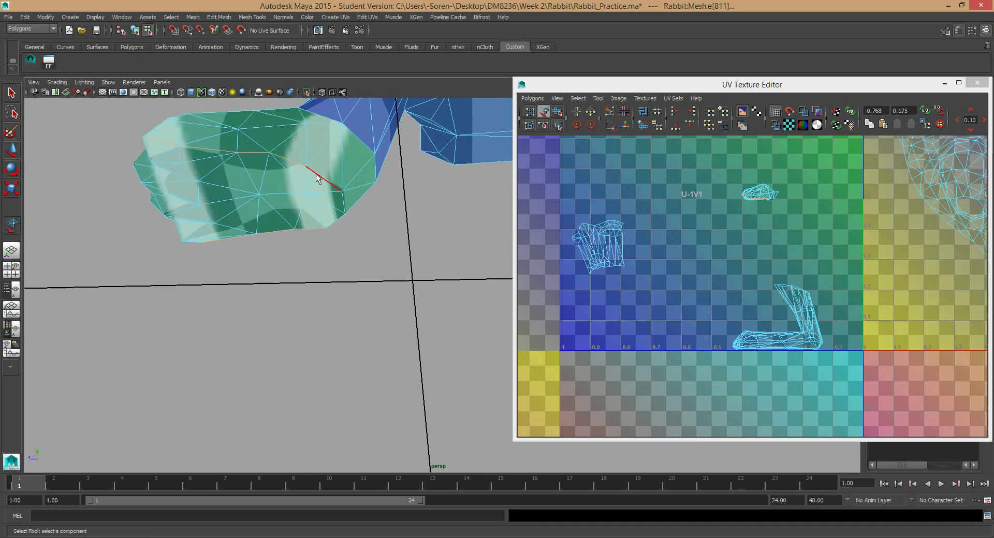
Check the seam around the heel and side of the paw, and cut the UVs along the selected edges
left_click_drag(371, 257, 353, 249, "alt")
right_click_drag(352, 250, 357, 250, "alt")
left_click_drag(356, 250, 417, 244, "alt")
middle_click_drag(417, 244, 302, 244, "alt")
left_click_drag(286, 244, 226, 255, "alt")
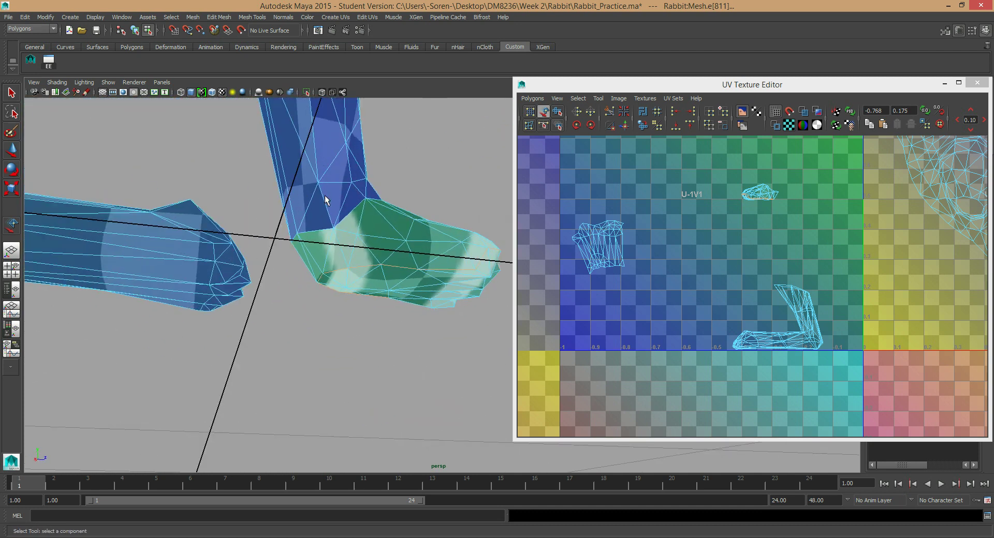
left_click(340, 250)
left_click_drag(343, 317, 372, 248, "alt")
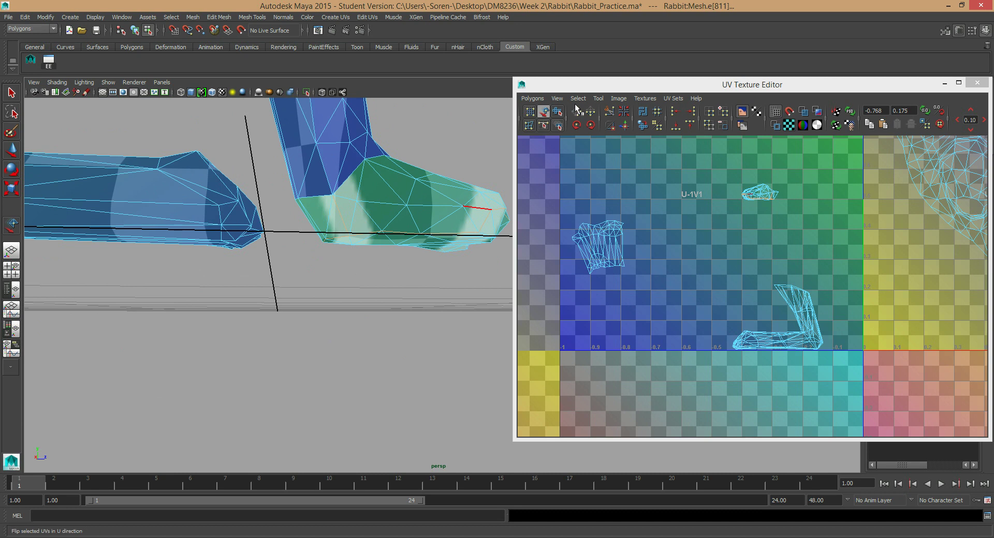
left_click(610, 115)
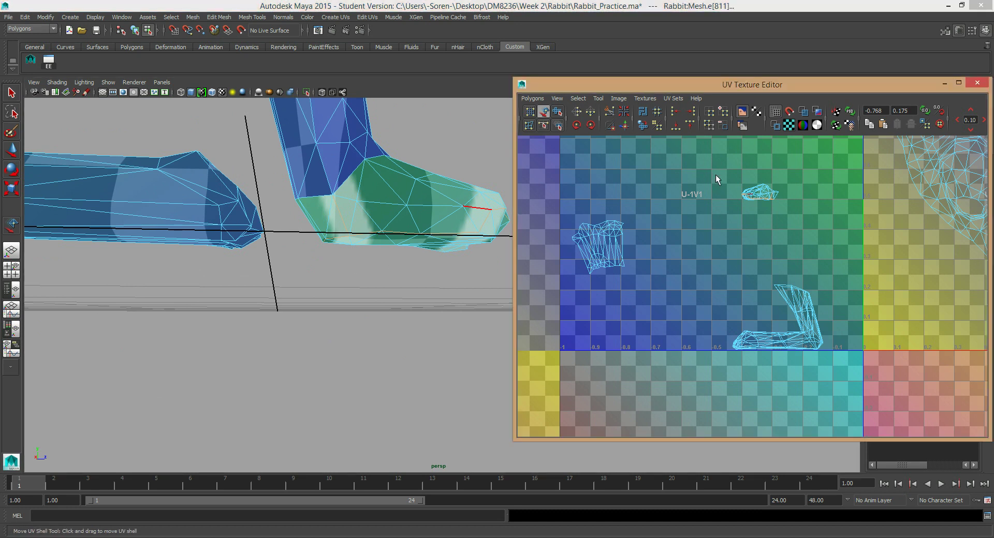
Select all UVs of the cut paw shell and unfold them
right_click_drag(761, 192, 783, 181)
left_click_drag(730, 218, 784, 179)
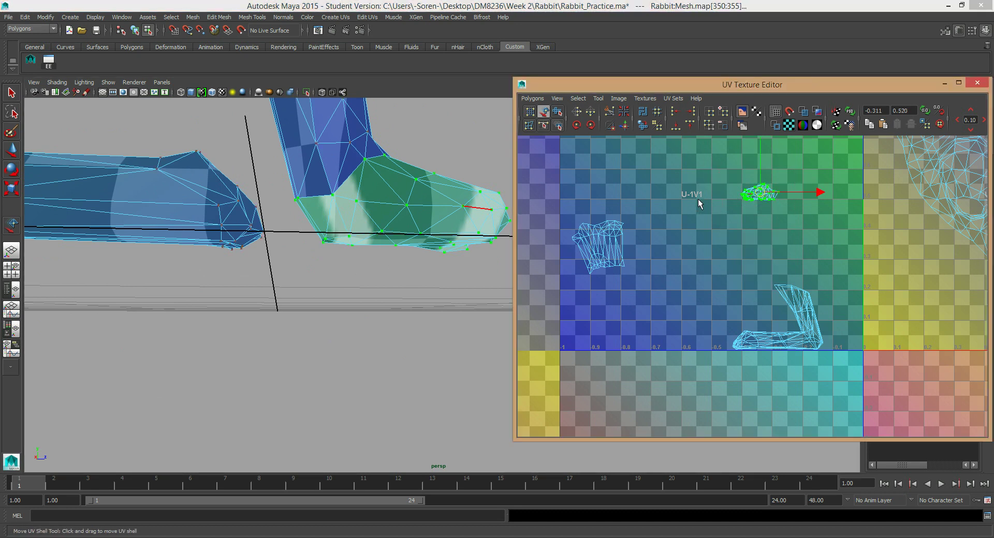
left_click(532, 98)
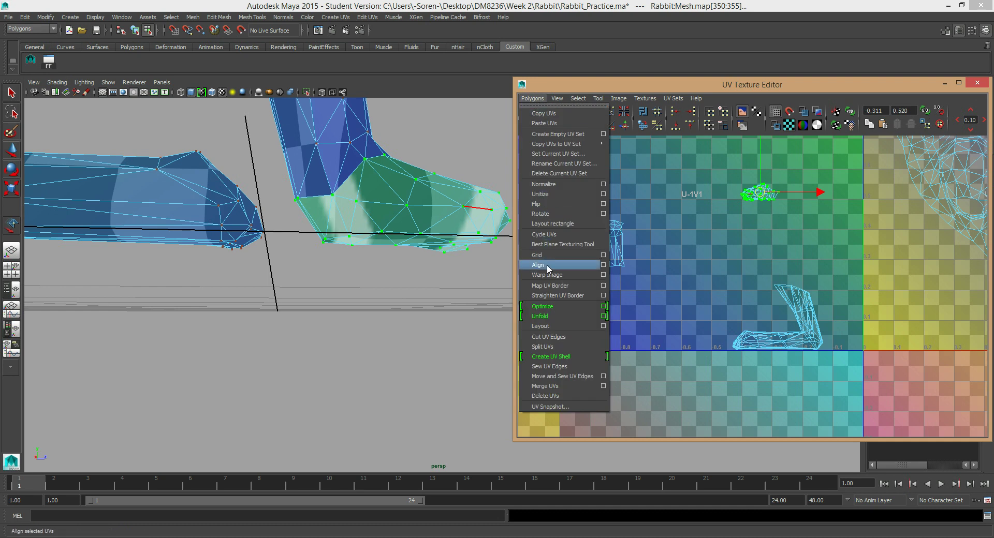
left_click(540, 316)
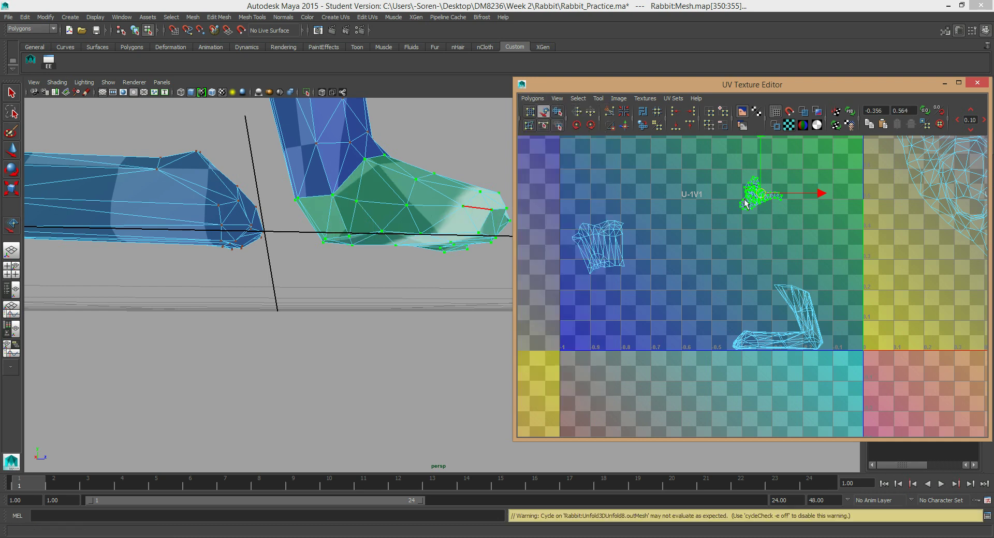
Examine the unfolded paw shell for overlapping UVs, switching the shaded UV display on and off again
scroll(749, 213, "up", 6)
middle_click_drag(678, 271, 810, 279, "alt")
right_click_drag(644, 258, 979, 323, "alt")
right_click_drag(675, 271, 787, 286, "alt")
left_click_drag(443, 204, 317, 249, "alt")
left_click_drag(392, 271, 417, 297, "alt")
right_click_drag(752, 276, 703, 279, "alt")
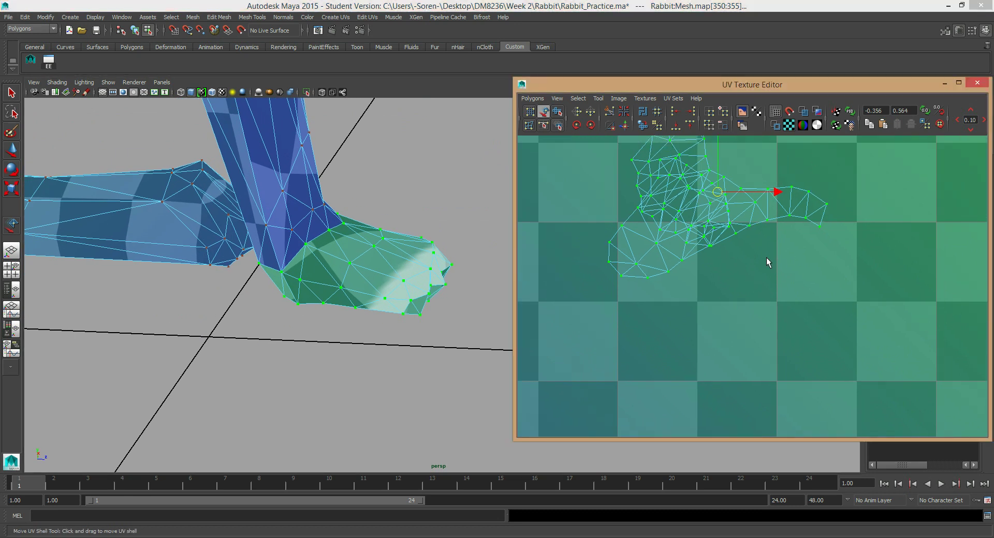
middle_click_drag(750, 248, 718, 283, "alt")
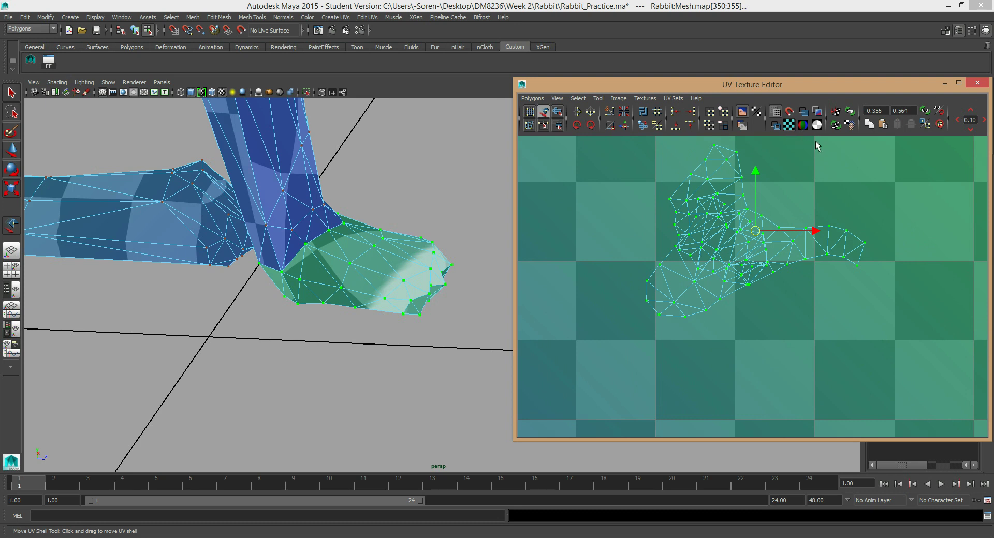
left_click(803, 112)
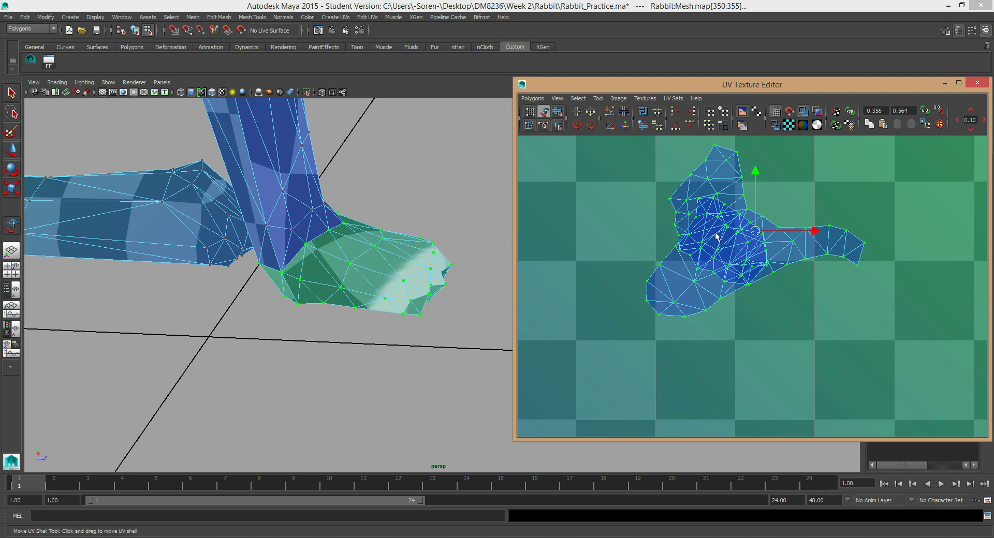
left_click(803, 110)
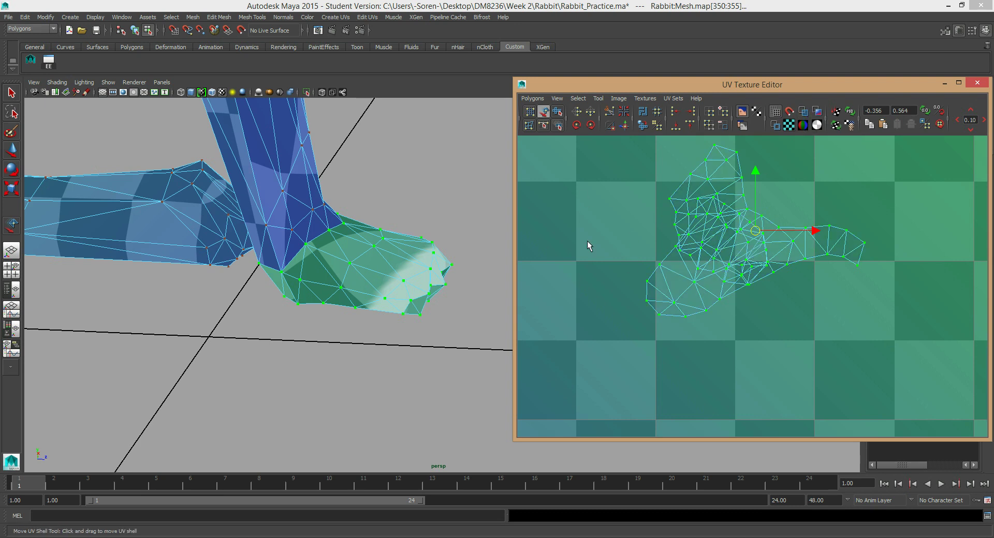
Reselect the whole unfolded paw shell in UV selection mode
left_click(335, 264)
left_click_drag(336, 264, 354, 249, "alt")
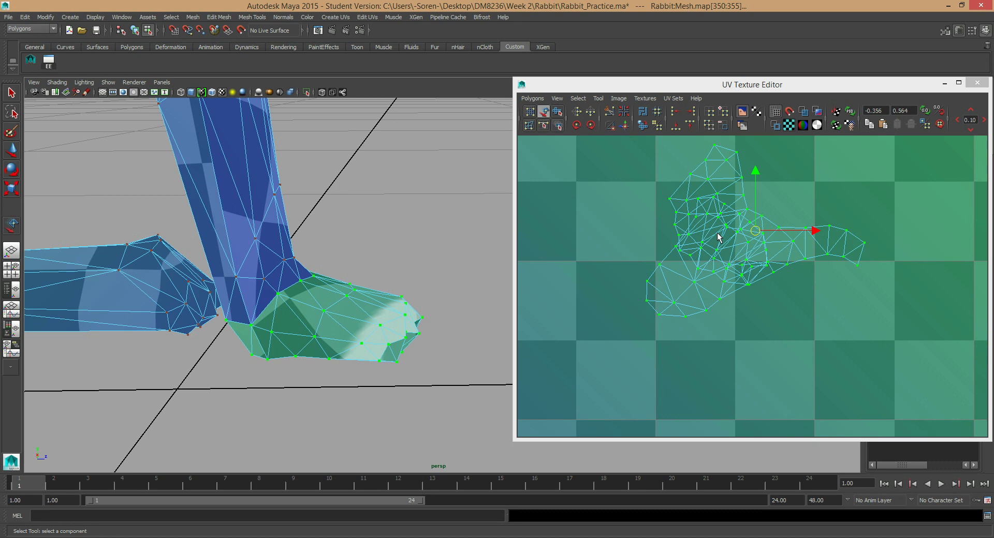
mouse_move(741, 218)
right_mouse_down()
mouse_move(728, 213)
mouse_move(730, 228)
mouse_move(727, 213)
right_mouse_up()
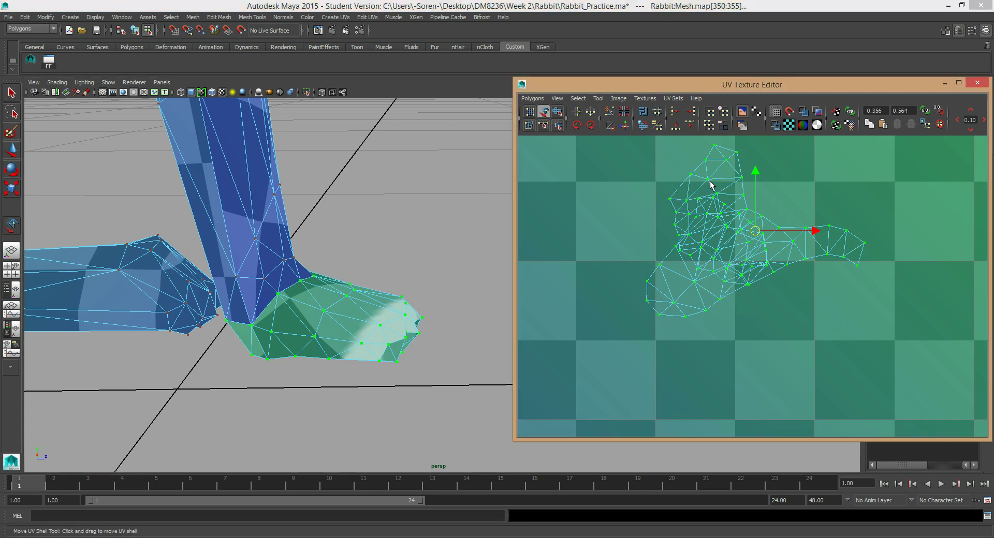
right_click_drag(708, 198, 687, 207)
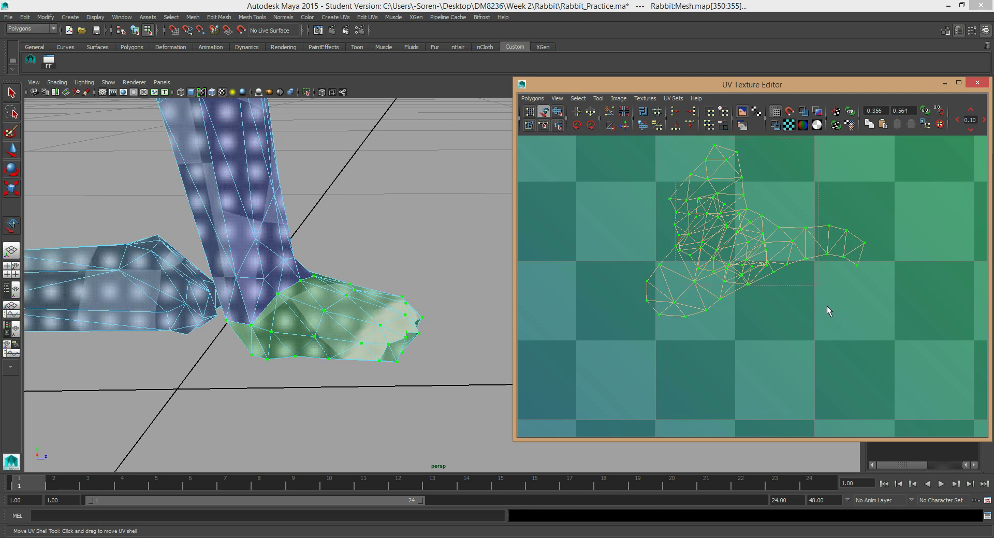
left_click_drag(894, 386, 891, 389)
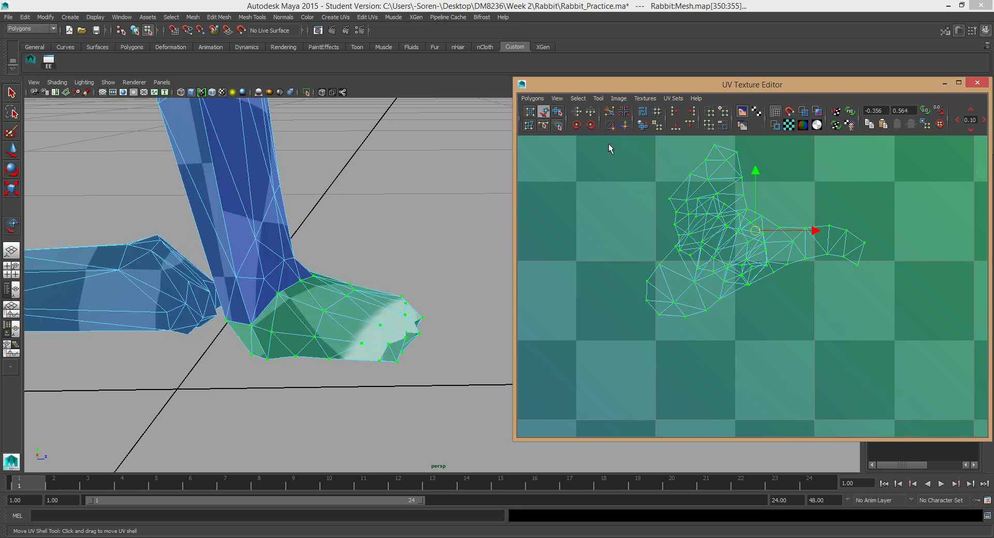
right_click_drag(321, 292, 372, 284)
left_click_drag(877, 378, 514, 111)
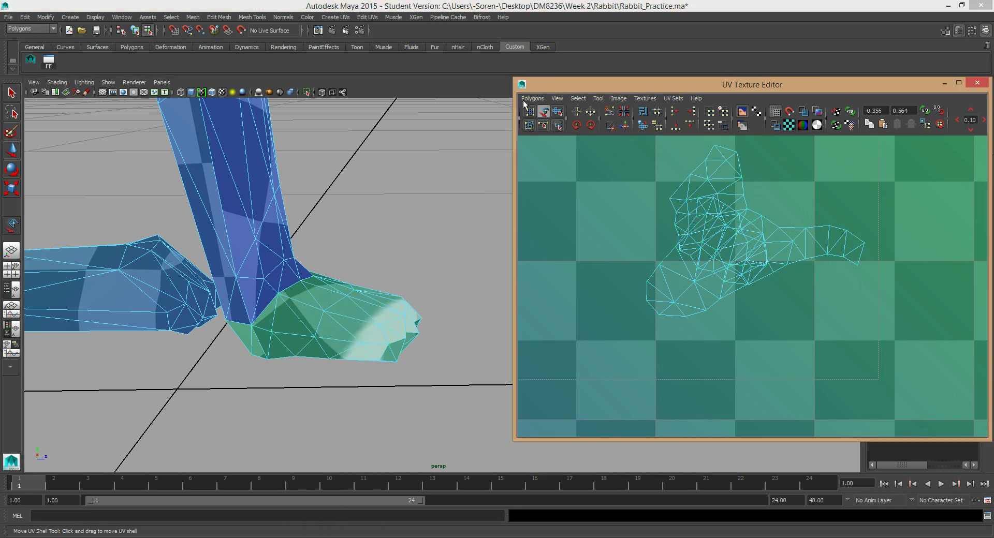
Select the front paw's UV shell and convert the selection to faces
left_click_drag(574, 121, 574, 120)
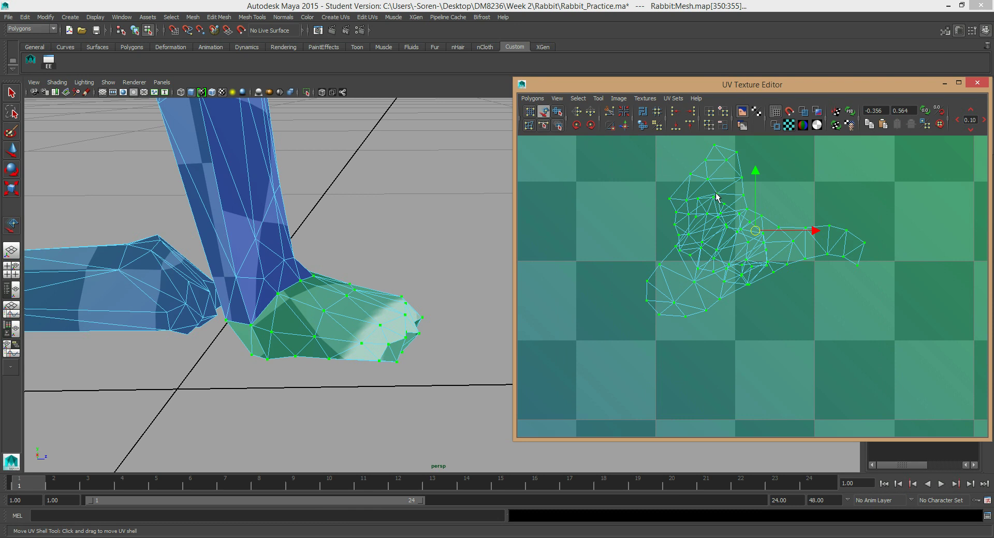
left_click(588, 98)
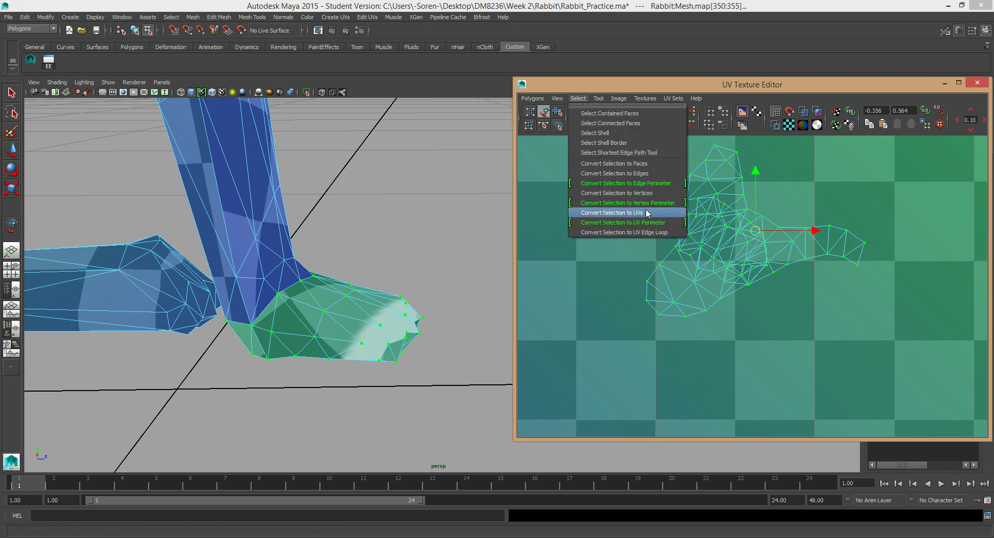
left_click(654, 163)
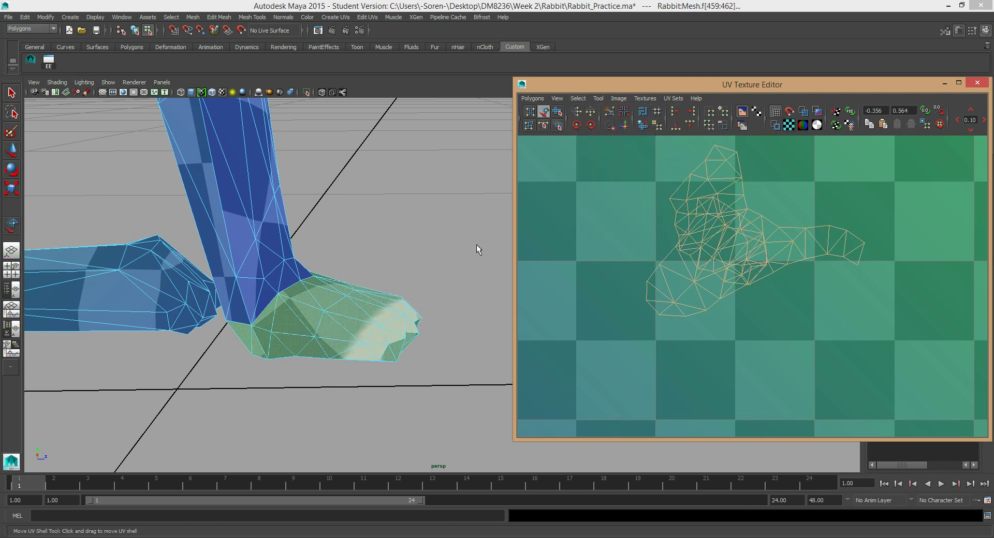
Reproject the selected paw faces from the side view with Create UVs Based On Camera
left_click_drag(333, 238, 369, 219, "alt")
key("space")
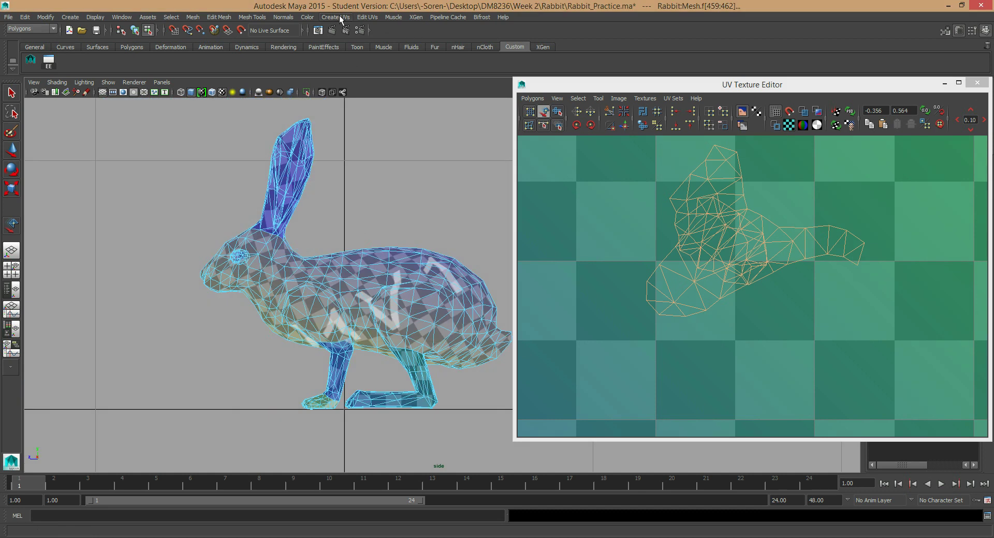
left_click(340, 19)
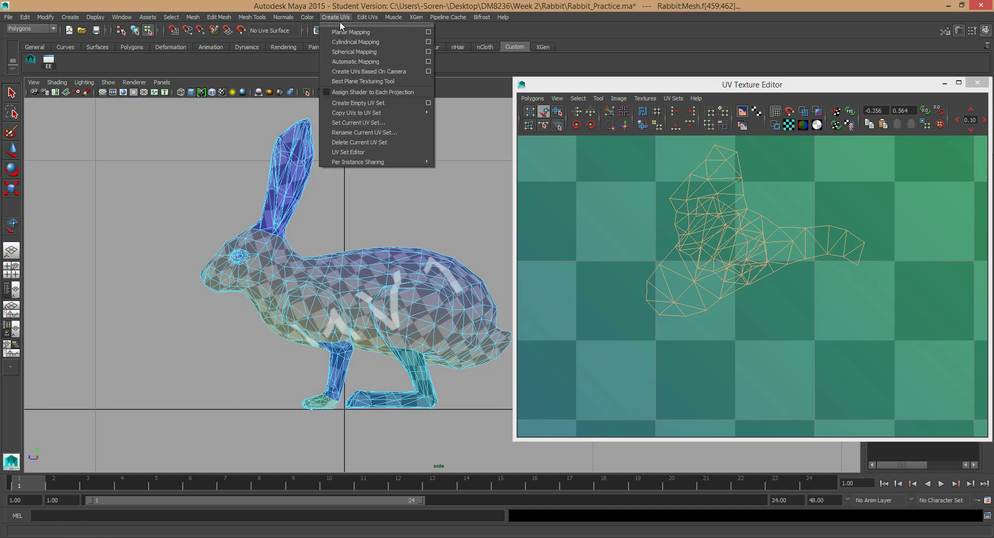
left_click(366, 72)
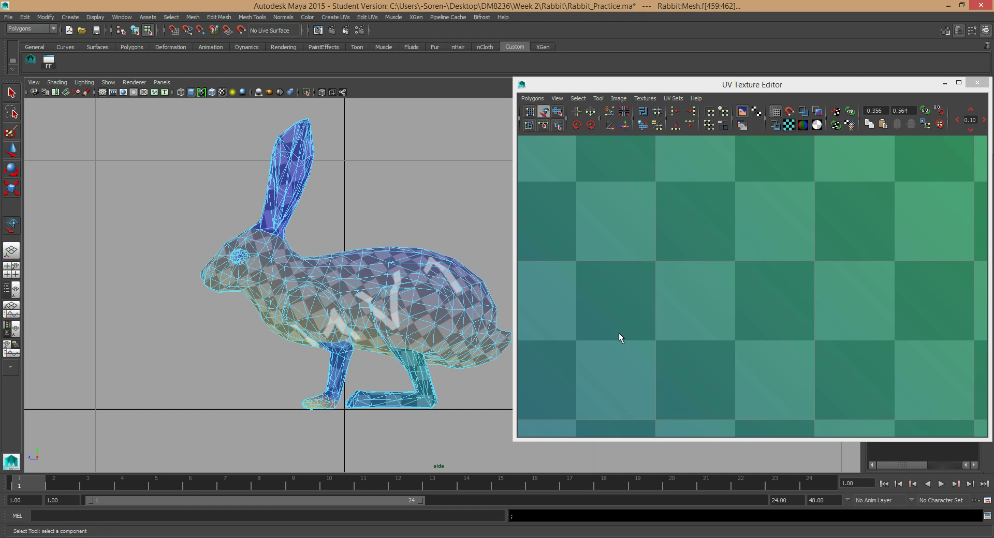
Move the newly projected paw UVs out of tile U1V1 to empty space around the U-1V2 tile and return to UV selection
scroll(737, 270, "down", 10)
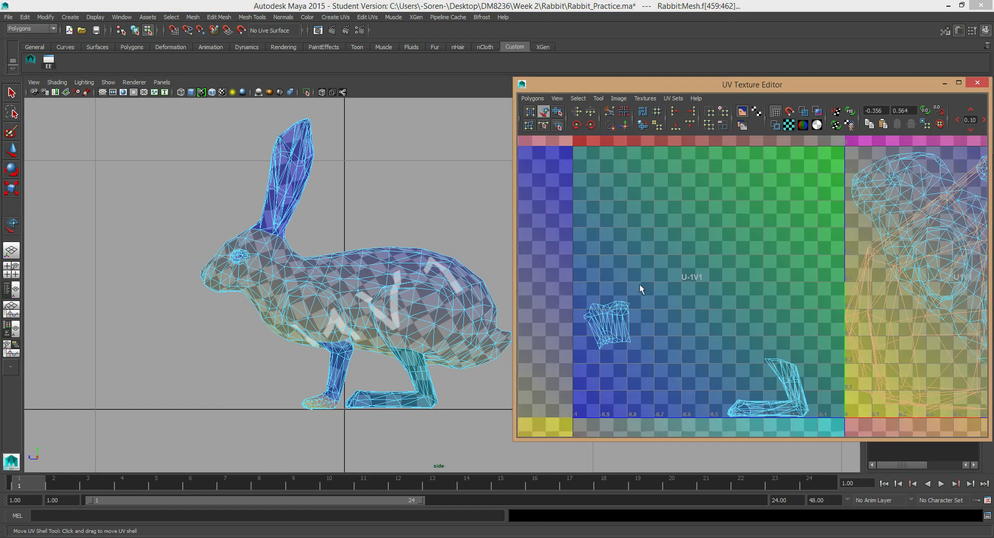
middle_click_drag(744, 337, 564, 281, "alt")
scroll(751, 295, "down", 5)
key("w")
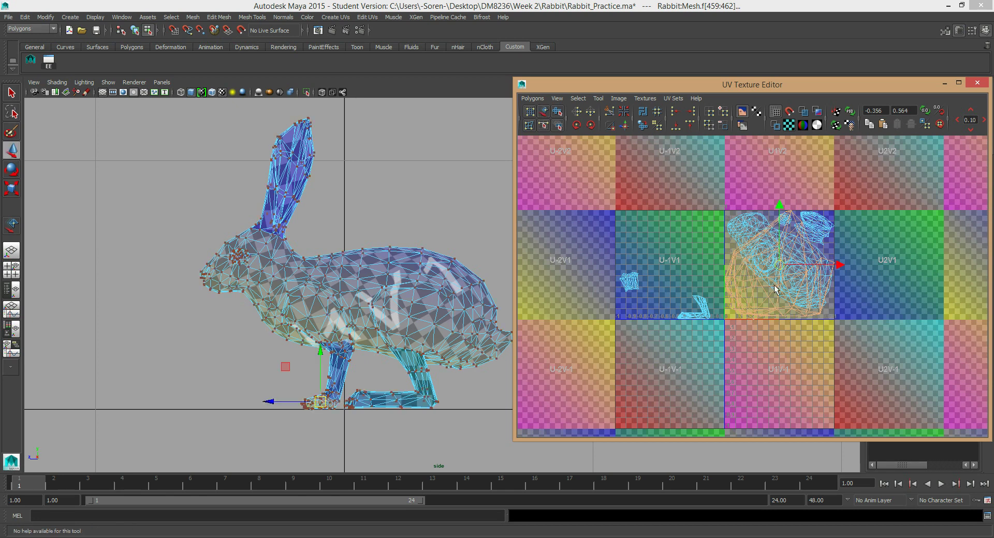
left_click_drag(781, 265, 648, 189)
right_click_drag(647, 190, 640, 203)
scroll(641, 202, "down", 2)
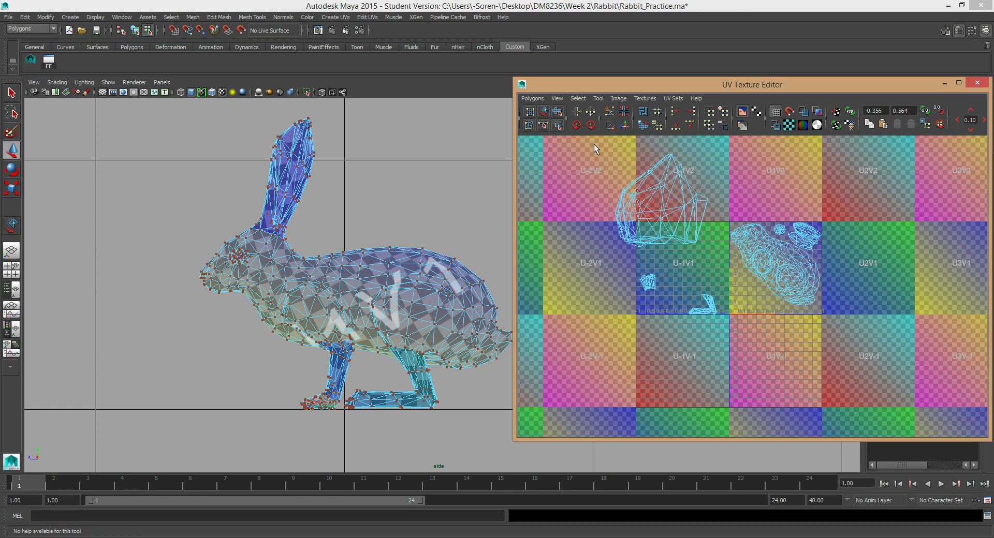
Select the whole paw UV shell, scale it down uniformly and frame it in the UV Texture Editor
double_click(675, 228)
key("r")
left_click_drag(661, 201, 693, 260)
key("w")
key("f")
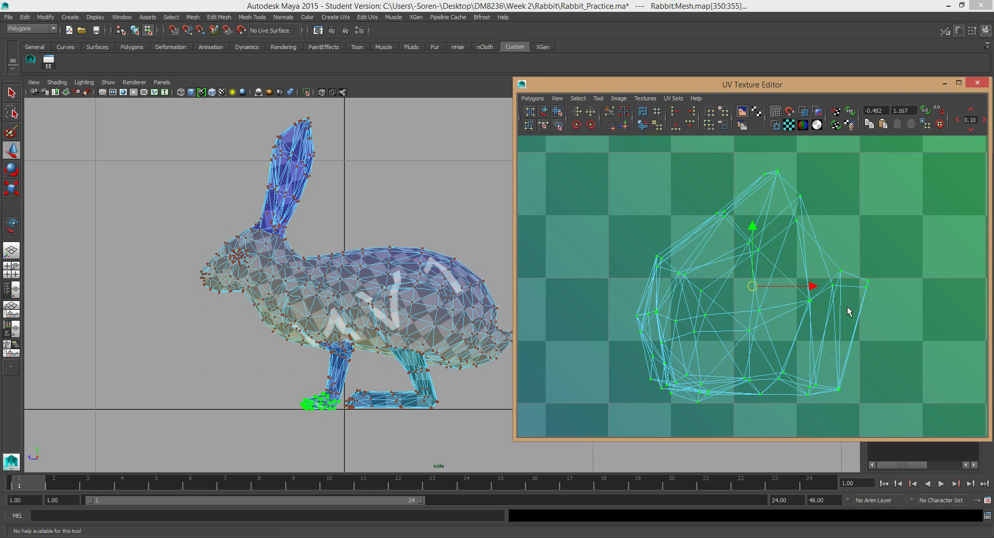
Stretch the paw's UV shell horizontally to better match the paw's long side profile
middle_click_drag(376, 327, 330, 233, "alt")
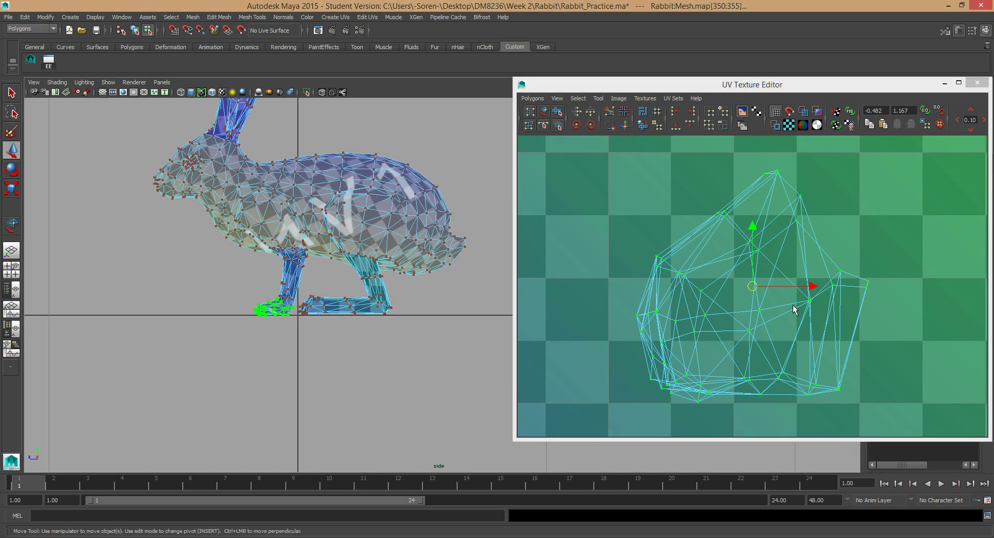
key("r")
left_click_drag(811, 289, 857, 287)
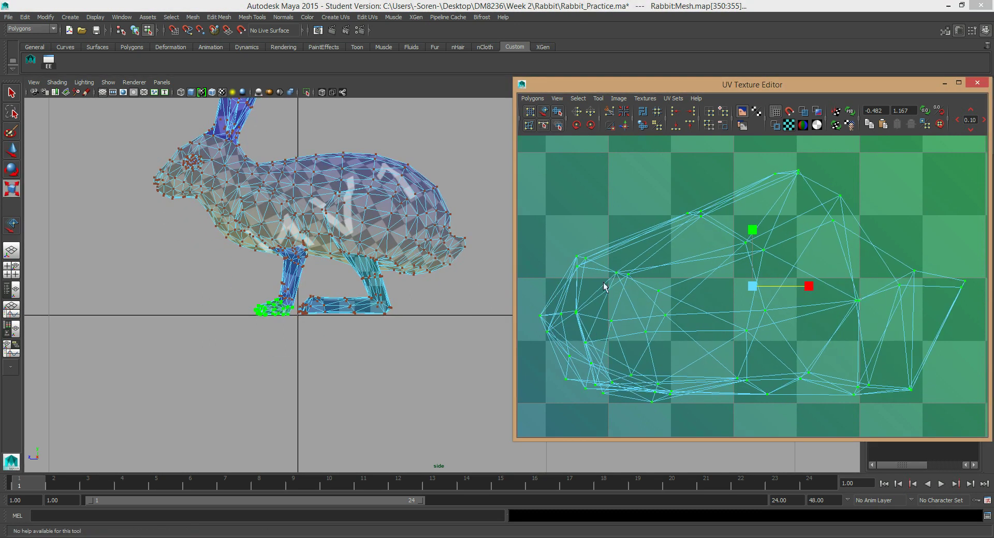
In the perspective view, start selecting seam edges low along one side of the front paw
middle_click_drag(328, 285, 299, 236, "alt")
key("space")
left_click_drag(300, 235, 279, 269)
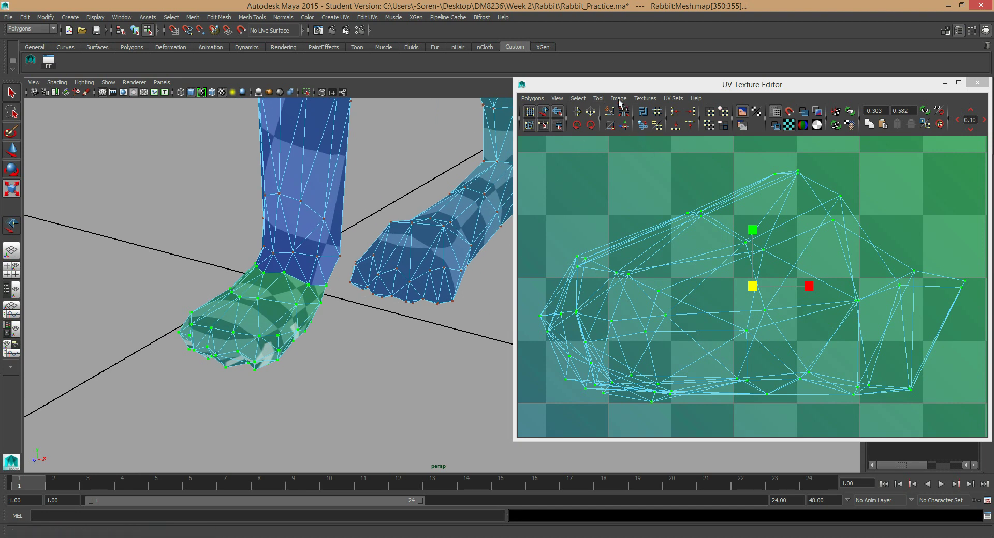
left_click(582, 99)
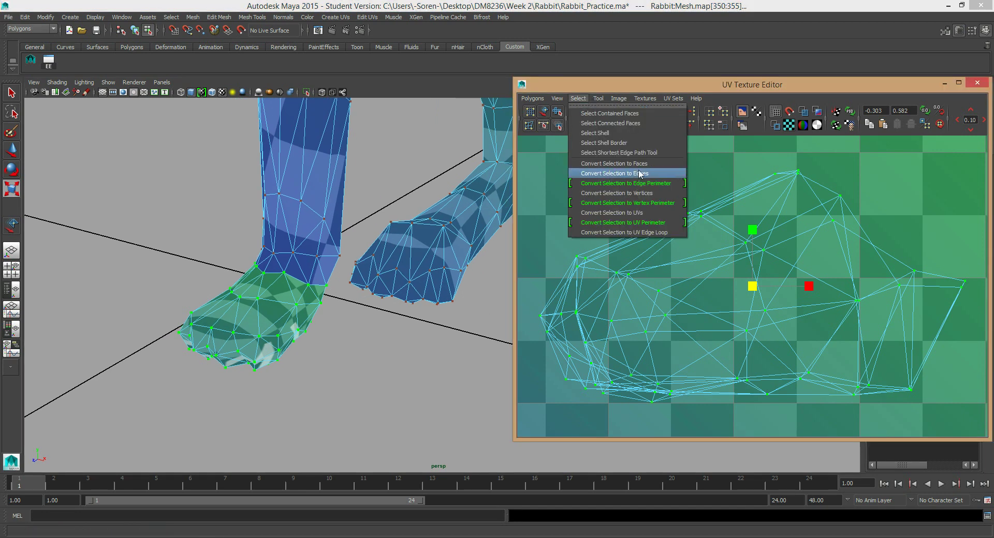
left_click(734, 83)
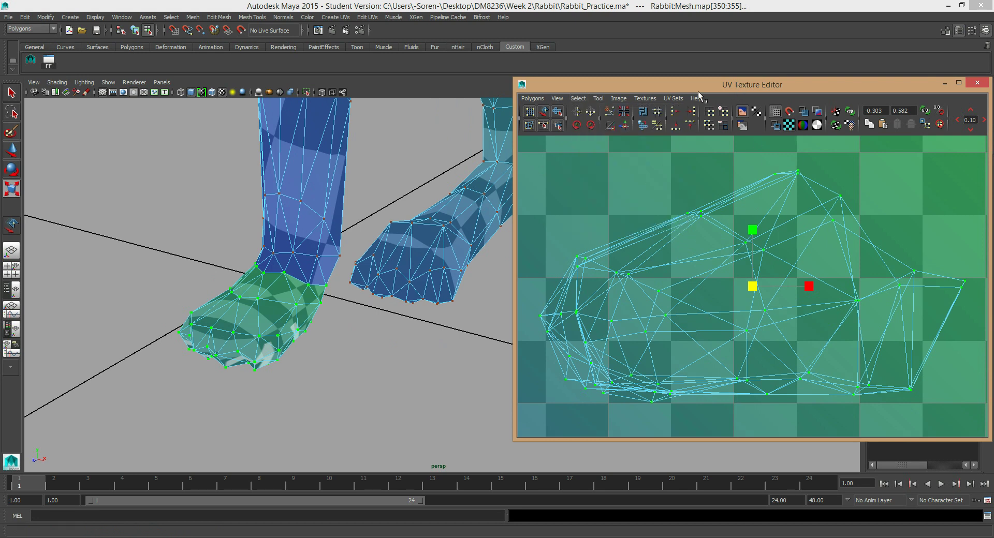
left_click_drag(284, 249, 282, 199, "alt")
middle_click_drag(397, 306, 365, 220, "alt")
left_click_drag(364, 220, 298, 249, "alt")
right_click_drag(347, 275, 339, 232)
left_click(403, 263)
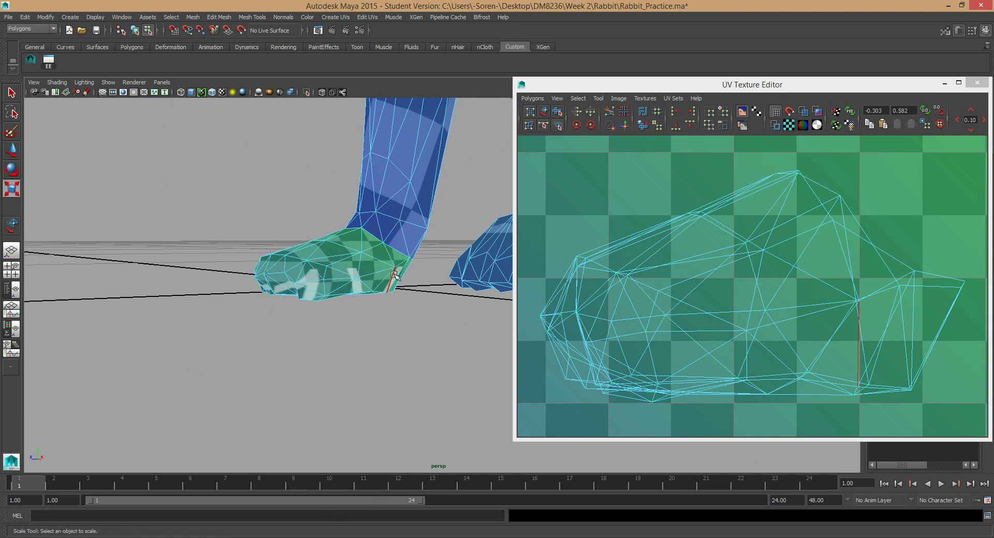
left_click(306, 286)
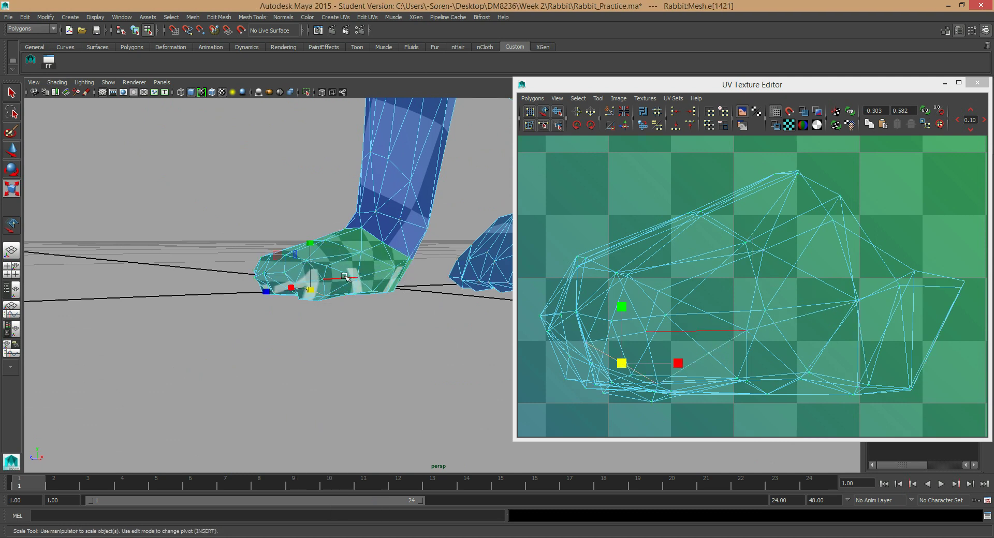
key("q")
left_click(362, 299, "shift")
mouse_move(393, 304)
left_mouse_down("alt")
mouse_move(427, 300)
mouse_move(403, 277)
mouse_move(414, 284)
mouse_move(394, 285)
left_mouse_up("alt")
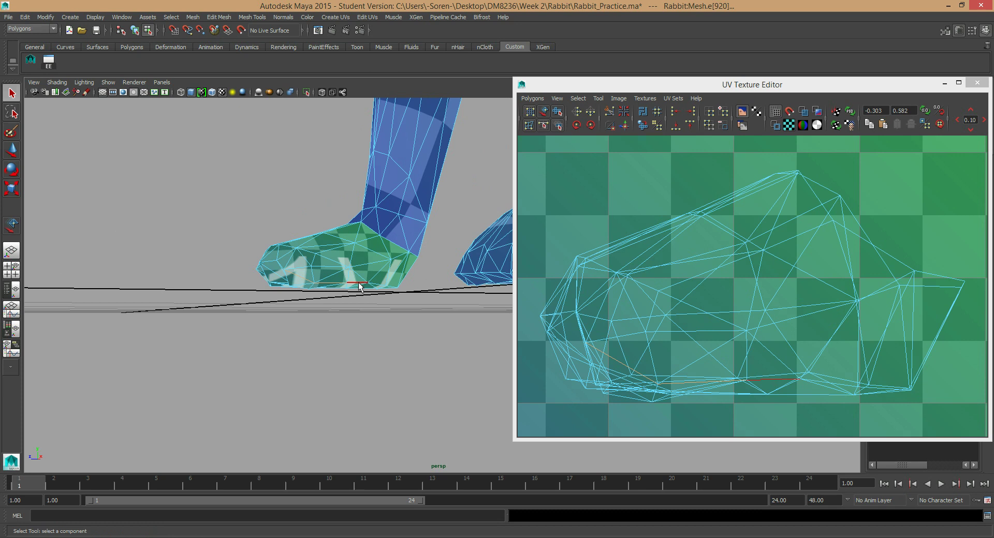
left_click(361, 286, "shift")
Extend the seam edge selection along the lower side of the front paw to its heel
key("f")
right_click_drag(363, 226, 302, 213, "alt")
left_click_drag(302, 213, 494, 303, "alt")
middle_click_drag(494, 303, 376, 228, "alt")
mouse_move(375, 227)
left_mouse_down("alt")
mouse_move(344, 242)
mouse_move(376, 227)
left_mouse_up("alt")
left_click(419, 230, "shift")
left_click_drag(313, 261, 338, 200, "alt")
middle_click_drag(338, 244, 362, 181, "alt")
left_click_drag(374, 168, 377, 194, "alt")
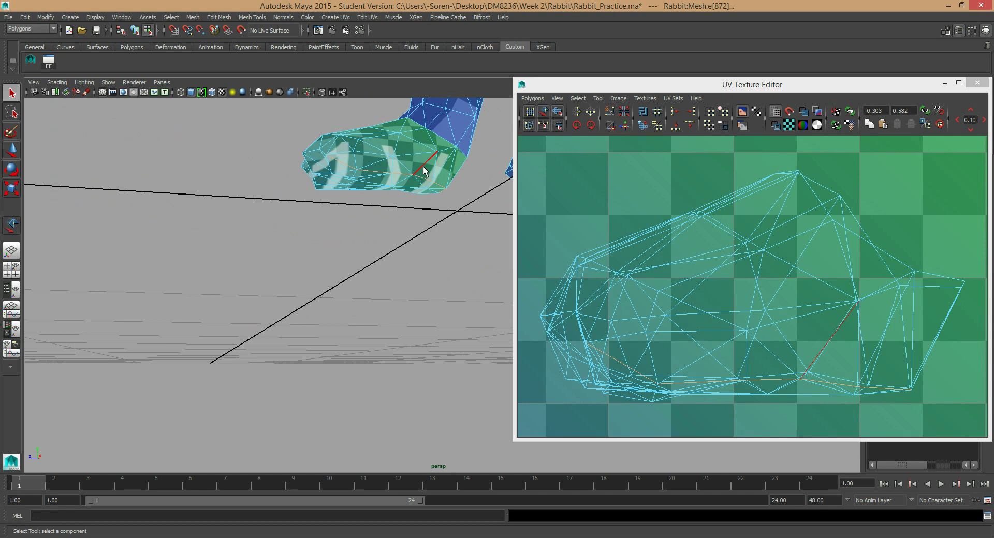
Continue the seam edge selection along the opposite side of the paw and up towards the toe tip
left_click_drag(435, 171, 428, 289, "alt")
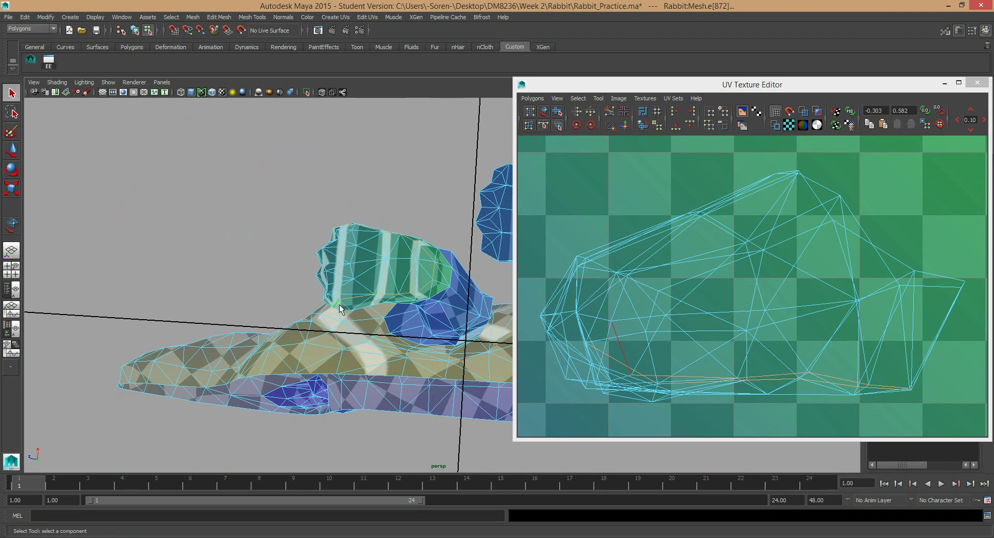
left_click_drag(336, 308, 368, 164, "alt")
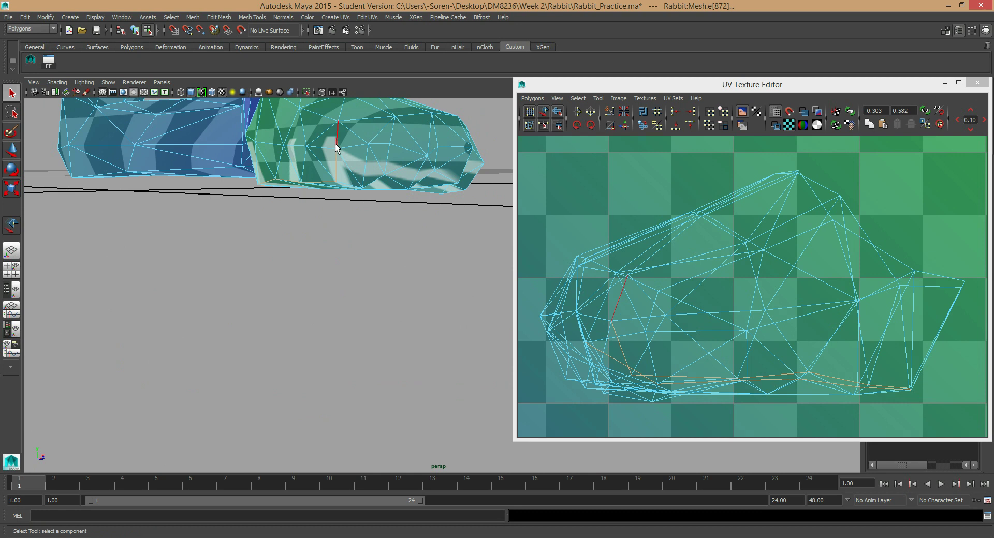
middle_click_drag(355, 206, 334, 147, "alt")
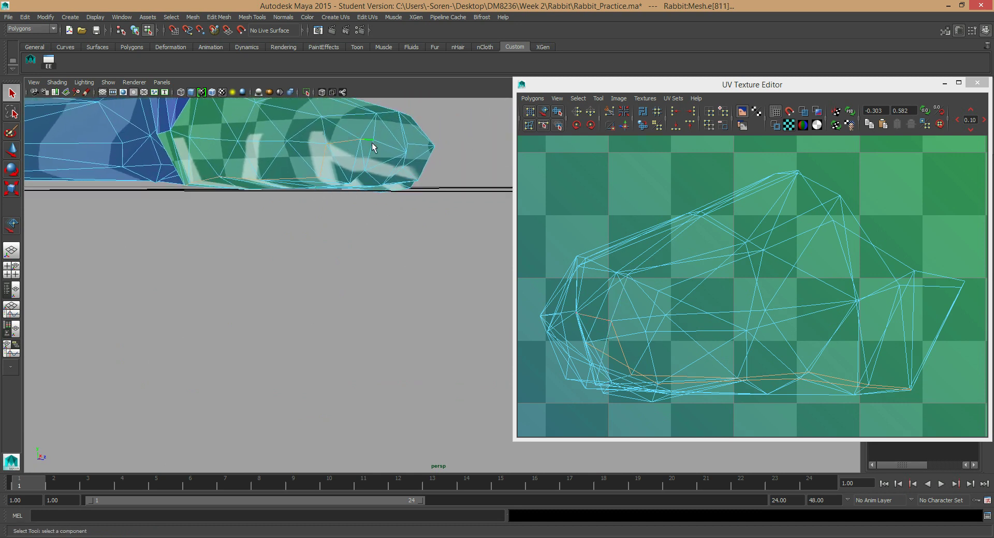
left_click_drag(428, 198, 413, 184, "alt")
middle_click_drag(356, 211, 315, 222, "alt")
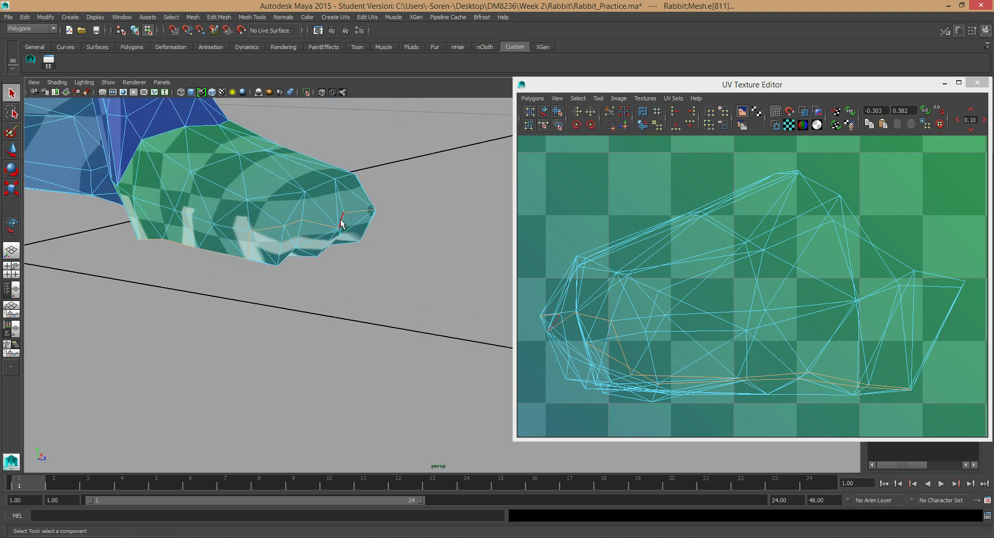
Complete the seam edge selection across the front of the toes and cut the UVs along it
left_click_drag(341, 226, 231, 186, "alt")
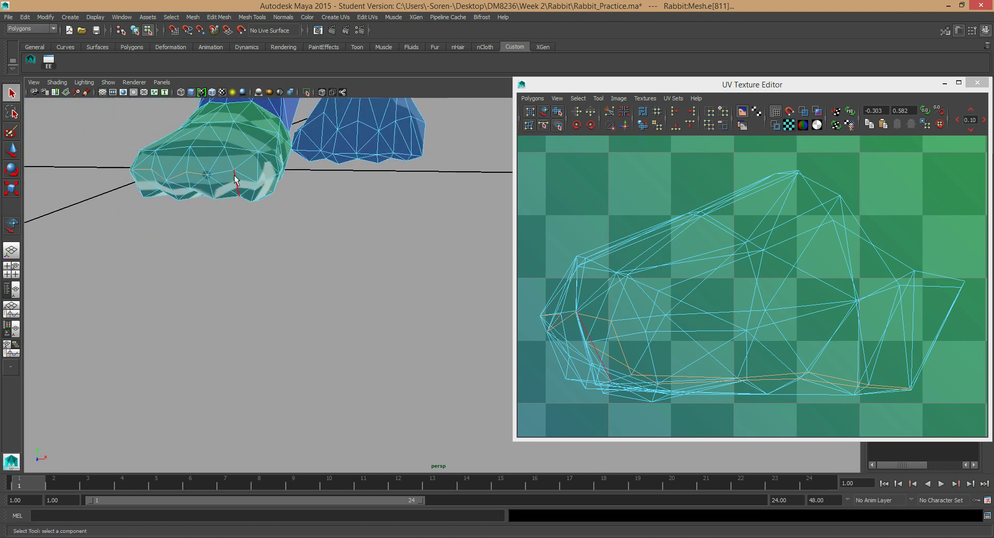
left_click(227, 178, "shift")
left_click_drag(297, 254, 389, 239, "alt")
left_click(605, 111)
Select the upper paw's UV shell and move it up away from the sole's shell
right_click_drag(763, 282, 718, 278, "alt")
right_click_drag(768, 266, 806, 263)
left_click_drag(726, 183, 789, 222)
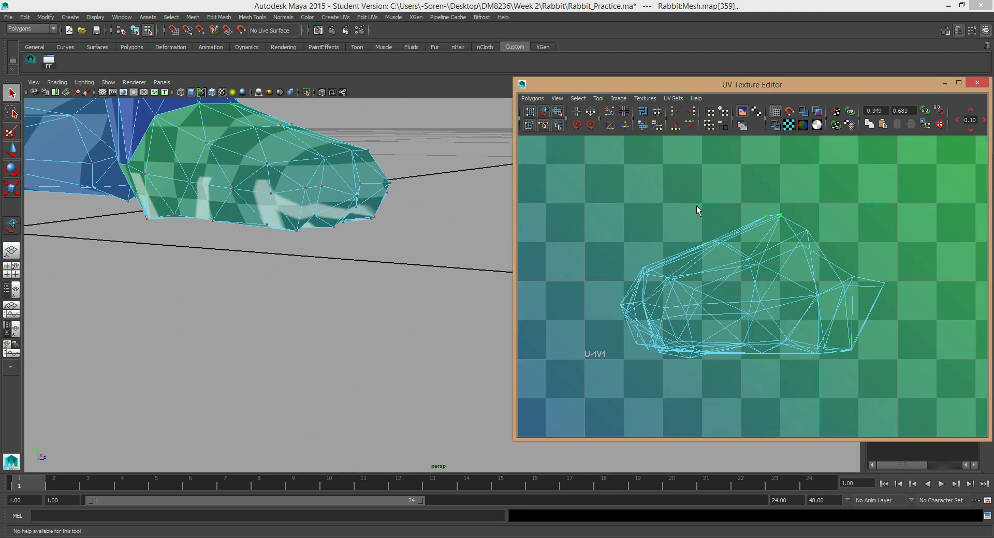
left_click(543, 110)
left_click(779, 238)
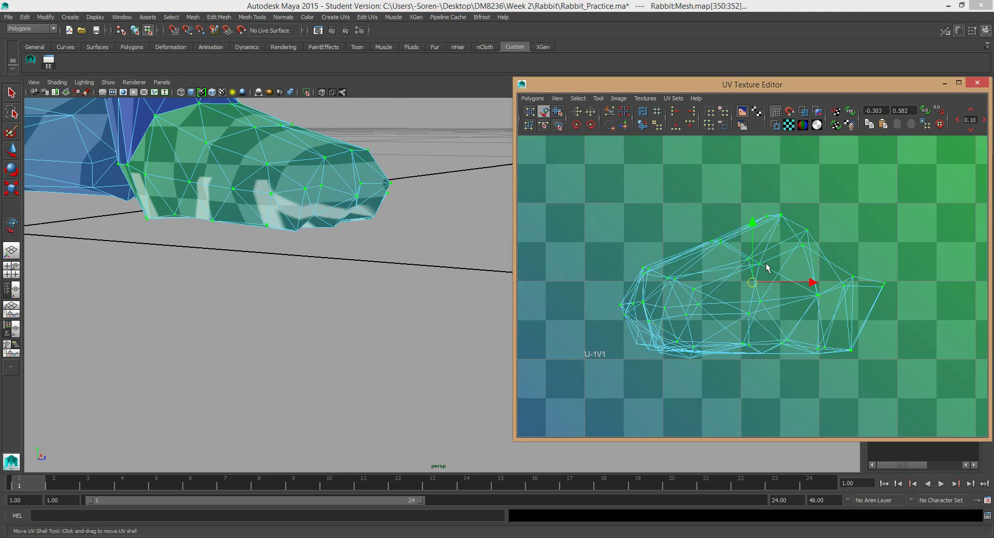
left_click_drag(751, 263, 751, 233)
middle_click_drag(767, 309, 766, 255, "alt")
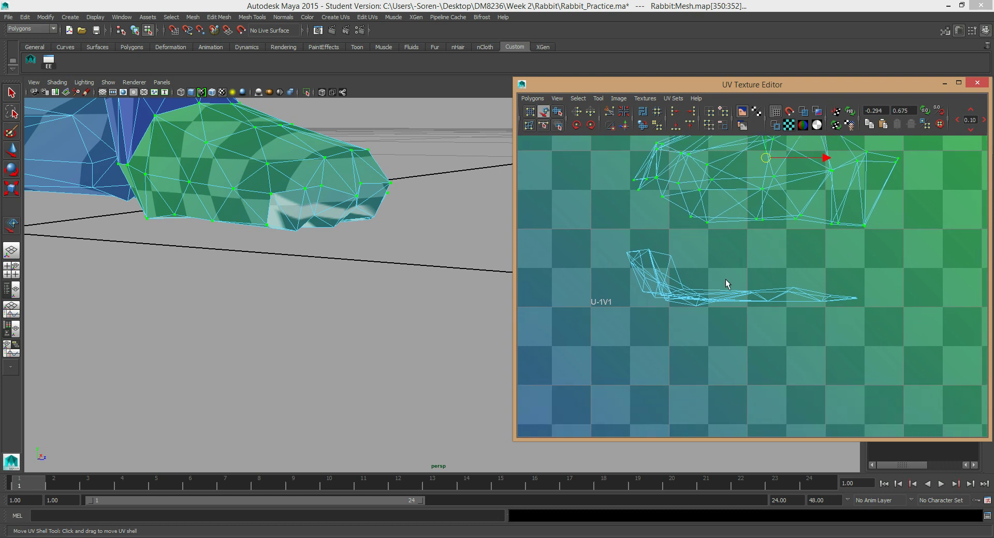
Inspect the paw's seam from the side and underneath, and undo the move of the upper UV shell
left_click_drag(284, 202, 257, 150, "alt")
left_click_drag(294, 182, 397, 236, "alt")
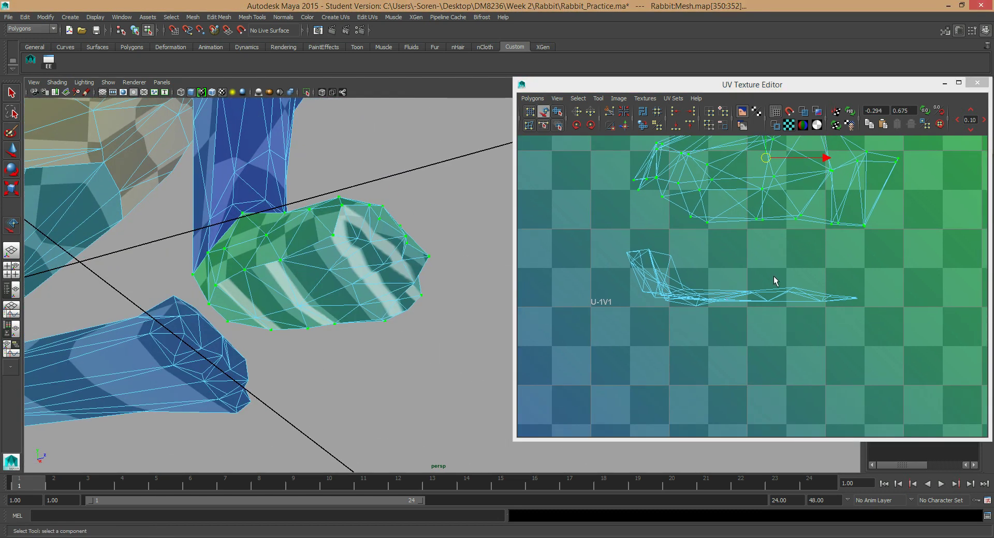
left_click_drag(243, 233, 360, 269, "alt")
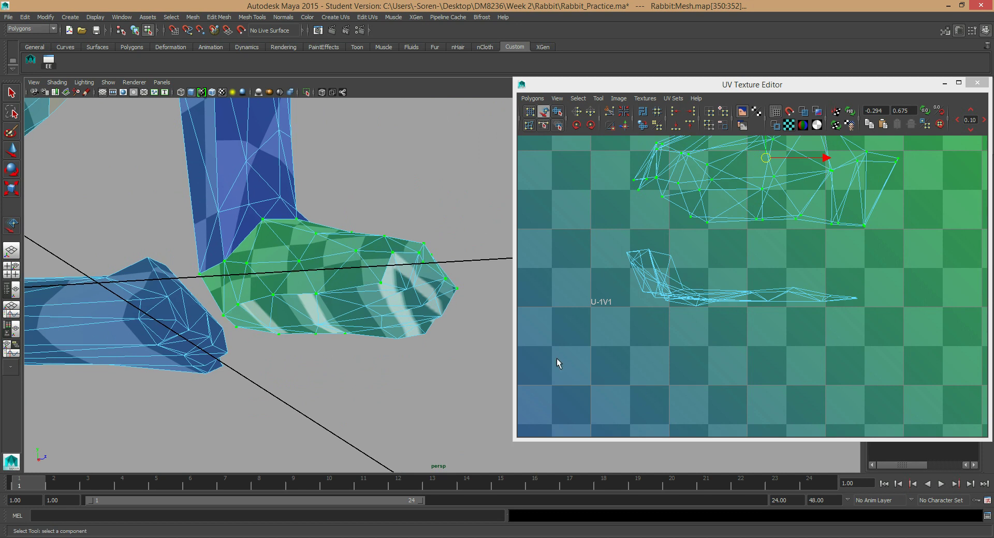
left_click_drag(279, 311, 319, 324, "alt")
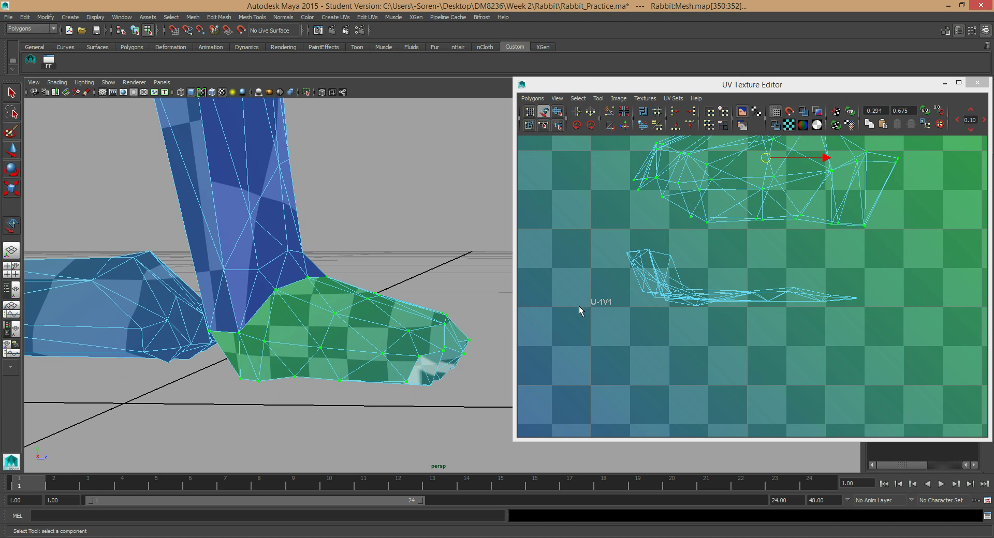
key("ctrl+z")
key("ctrl+z")
Select a new line of seam edges running from the heel at mid-height along the side of the front paw
left_click_drag(403, 303, 409, 281, "alt")
right_click_drag(270, 249, 271, 228)
left_click(288, 274)
left_click(321, 276, "shift")
left_click(385, 277, "shift")
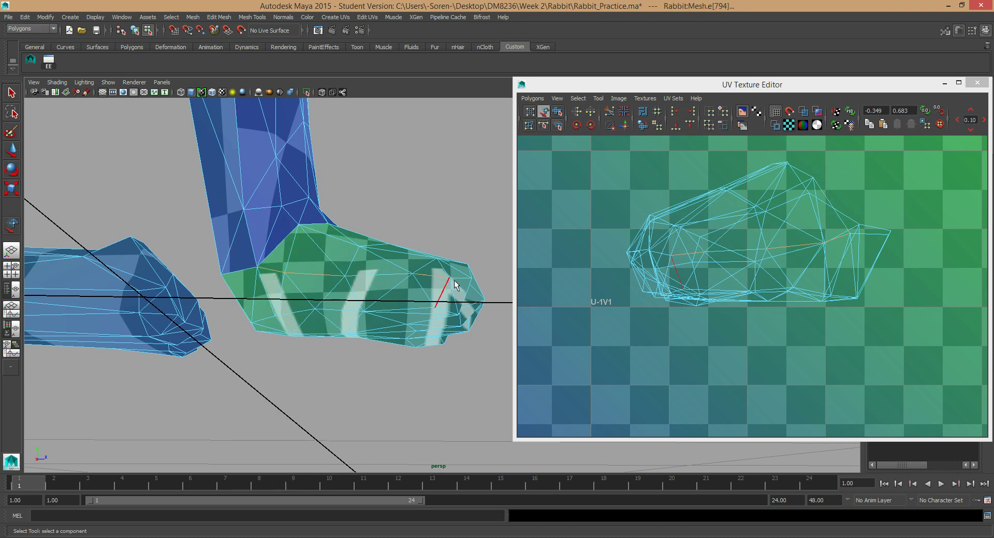
Extend the new seam edge selection around the front of the toes to the paw's opposite side
left_click_drag(462, 282, 282, 334, "alt")
left_click(313, 351, "shift")
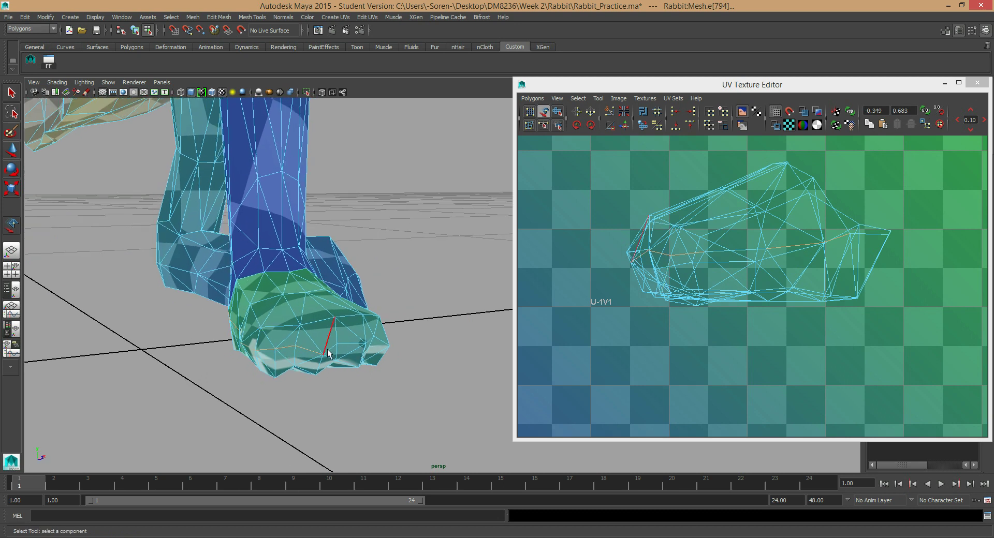
mouse_move(351, 354)
left_mouse_down("alt")
mouse_move(335, 371)
mouse_move(352, 346)
left_mouse_up("alt")
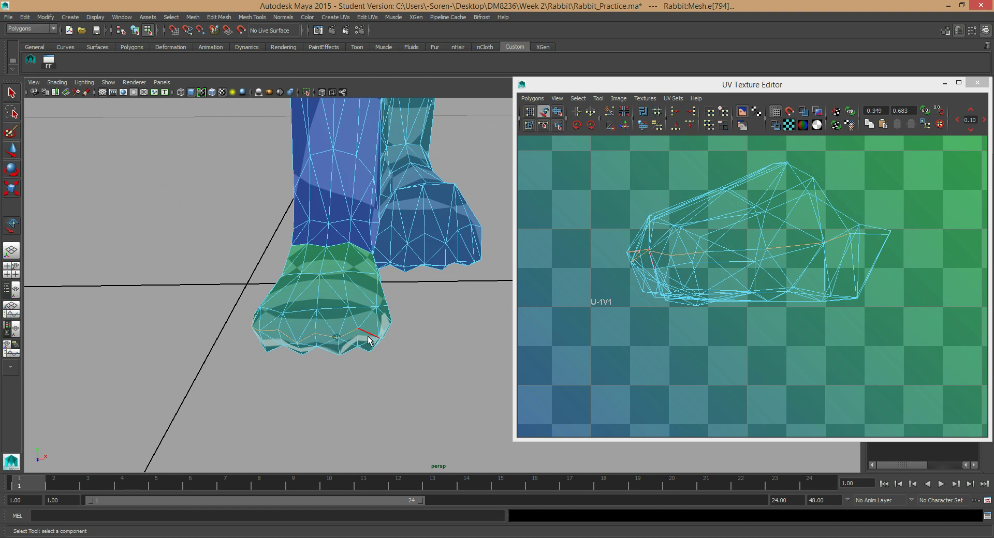
left_click_drag(388, 362, 513, 287, "alt")
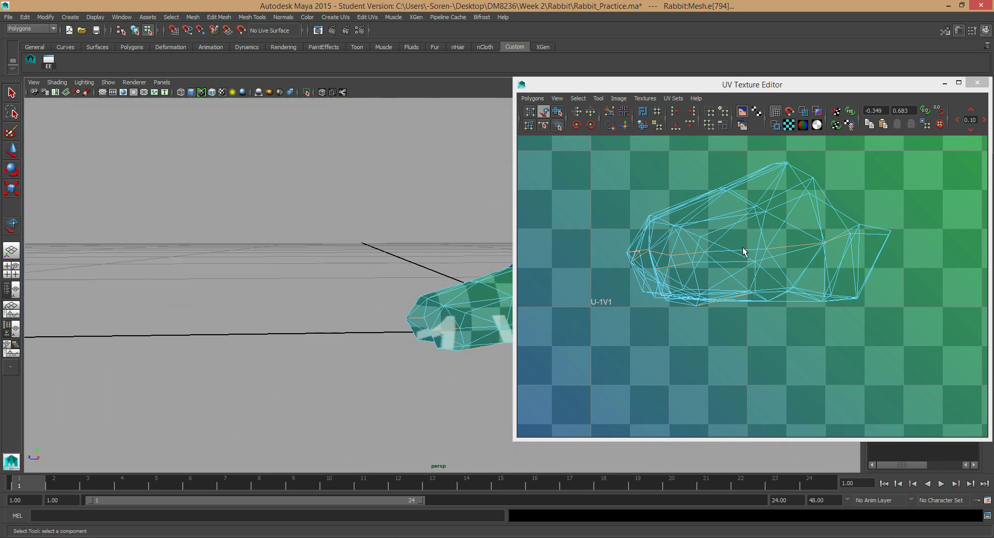
Extend the seam edge selection along the front paw's opposite side back toward the heel
left_click_drag(423, 310, 395, 245, "alt")
key("4")
left_click(401, 263)
left_click_drag(398, 280, 393, 260, "alt")
left_click(392, 260)
key("5")
left_click(351, 165)
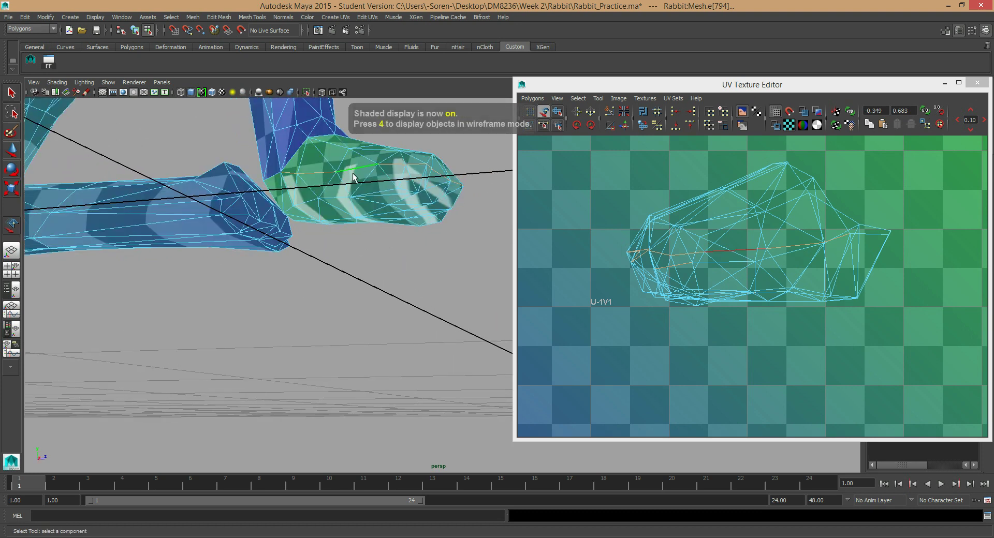
left_click_drag(391, 279, 414, 288, "alt")
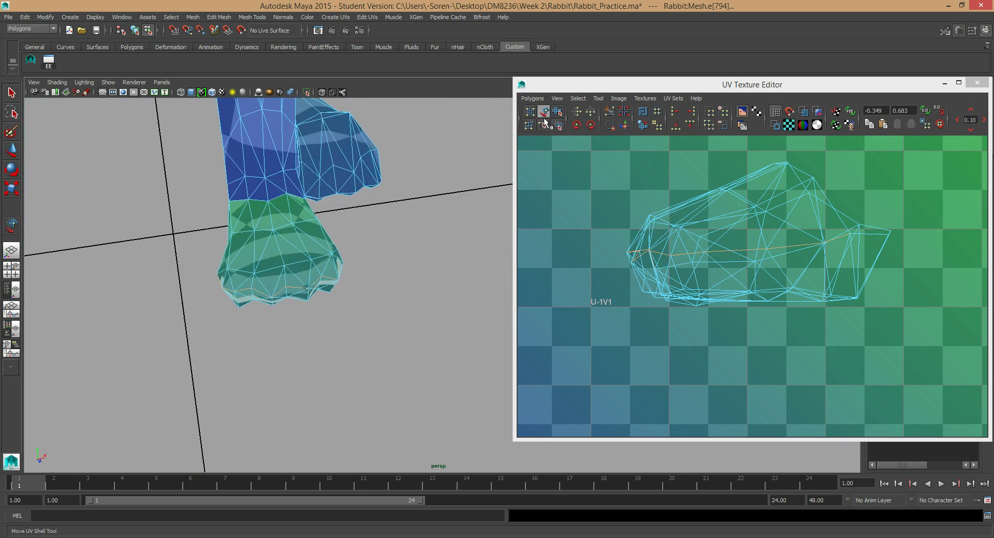
Cut the UVs along the selected seam edges and unfold the upper paw's UV shell
left_click(611, 112)
right_click_drag(698, 205, 719, 198)
left_click(725, 245)
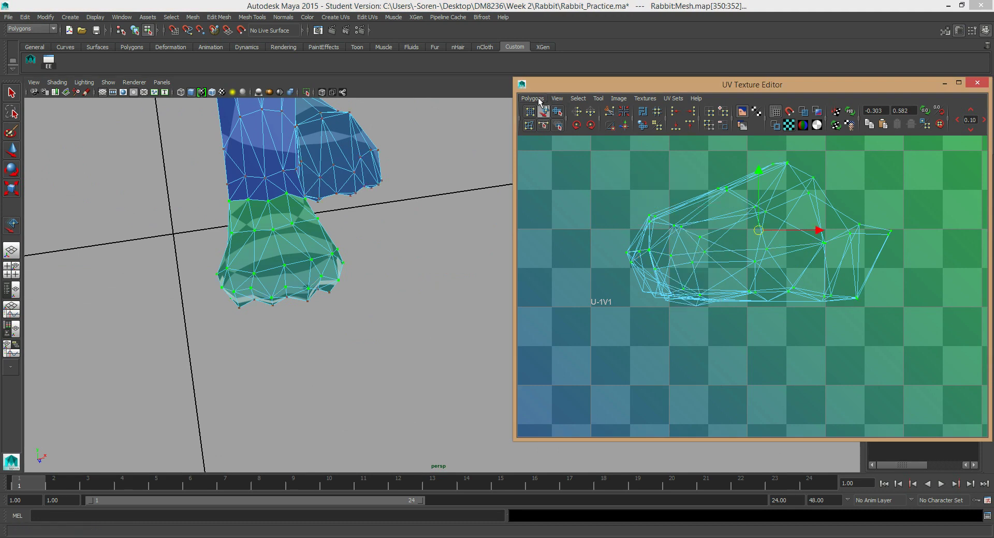
left_click(532, 98)
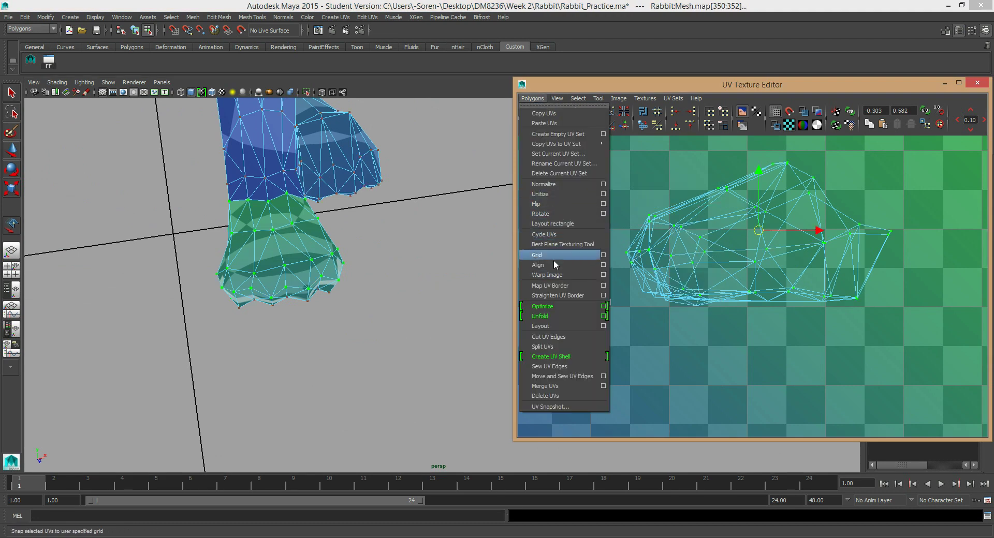
left_click(560, 314)
middle_click_drag(808, 285, 791, 317, "alt")
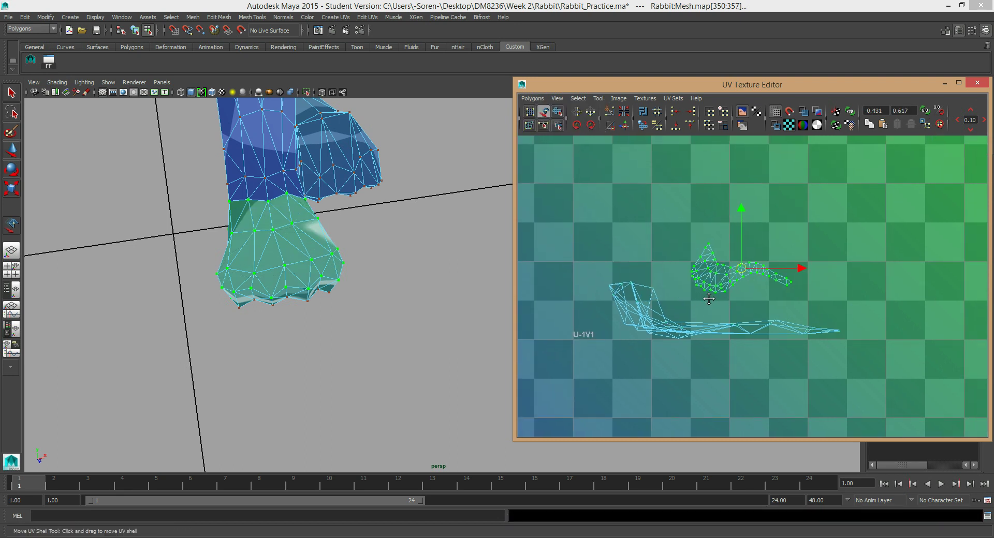
middle_click_drag(739, 269, 754, 255, "alt")
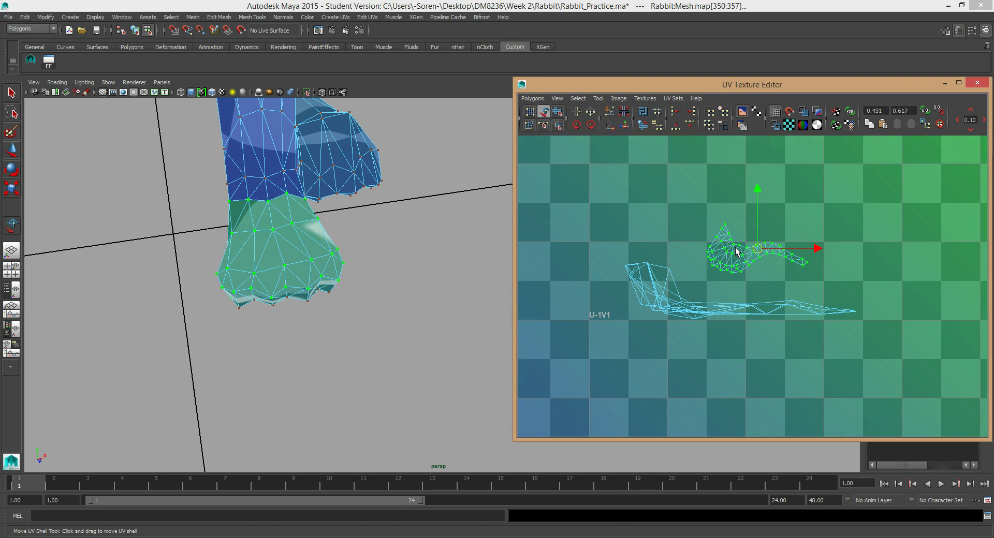
Select all of the front paw's UVs, convert the selection to faces, and show the model in the side view
left_click_drag(831, 362, 831, 362)
left_click(621, 98)
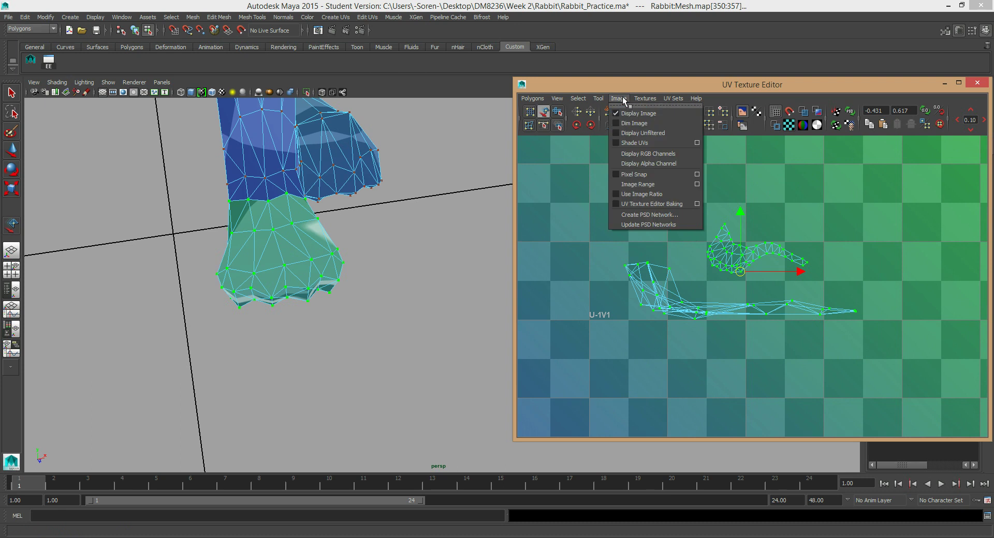
left_click(621, 100)
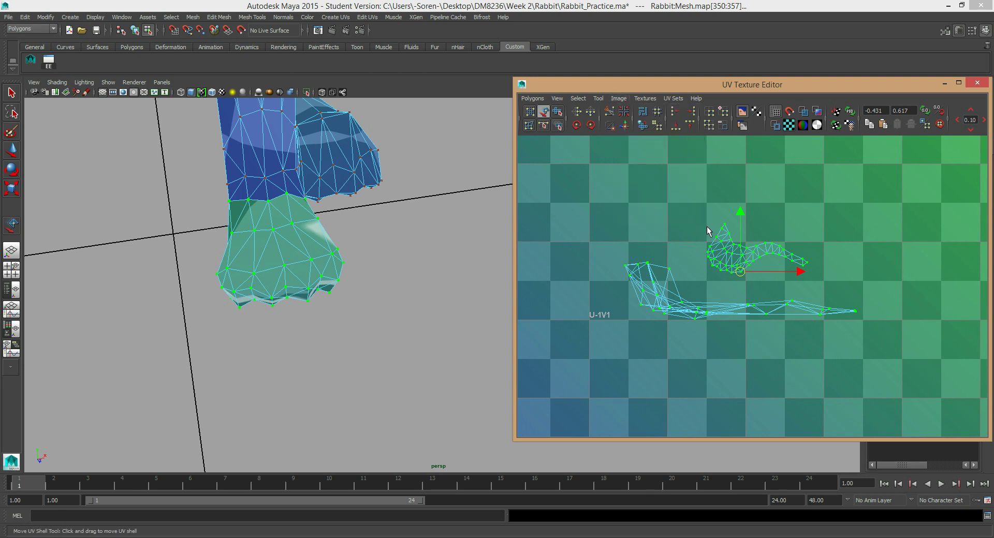
left_click_drag(337, 233, 428, 217, "alt")
left_click(579, 99)
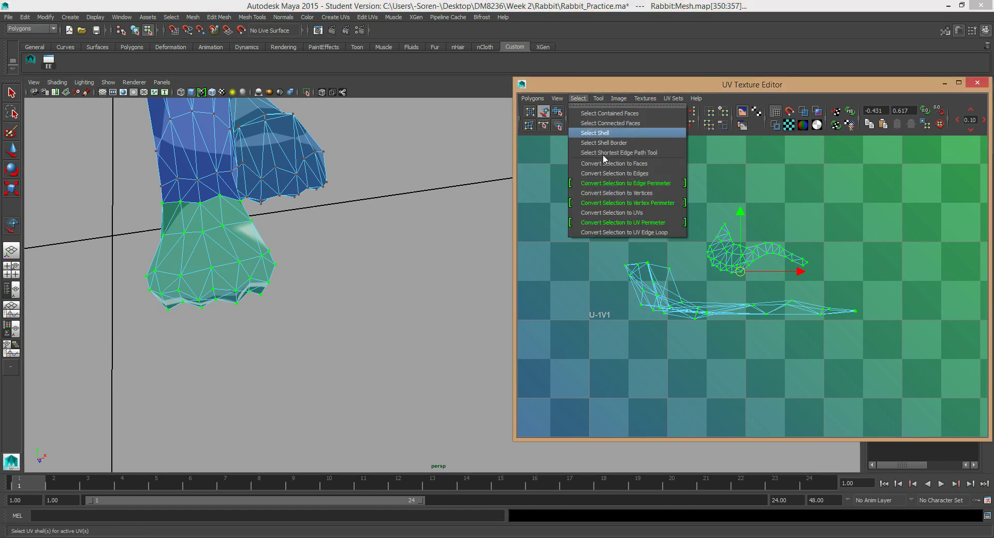
left_click(634, 167)
left_click_drag(262, 240, 250, 219, "alt")
key("space")
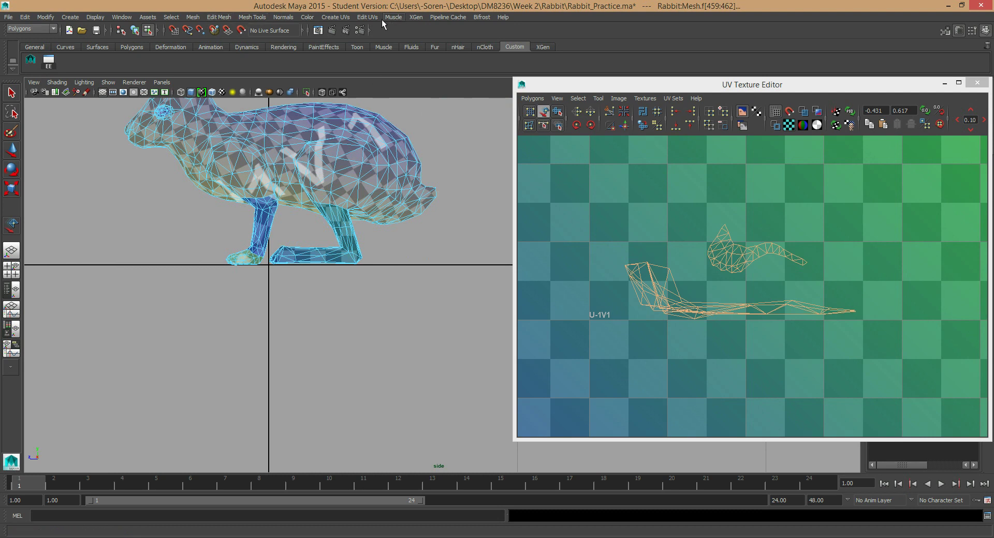
Create new UVs for the paw faces based on the side camera and move the resulting shell off the body's UVs
left_click(344, 17)
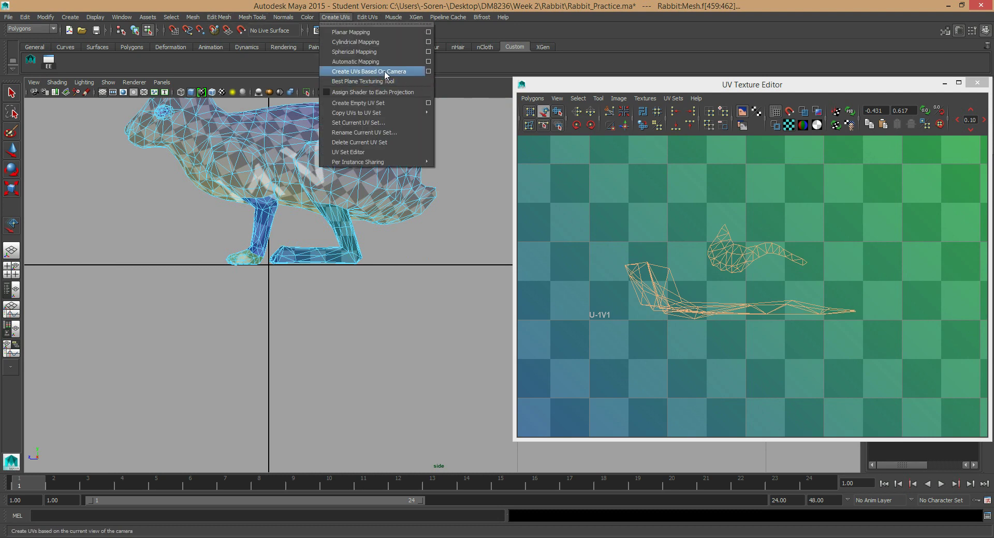
left_click(386, 73)
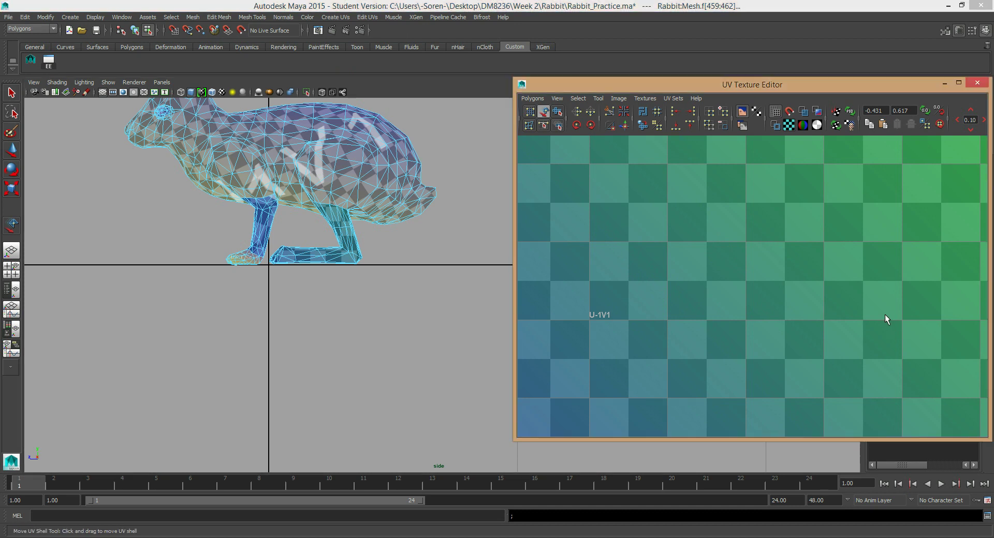
scroll(785, 302, "down", 5)
key("w")
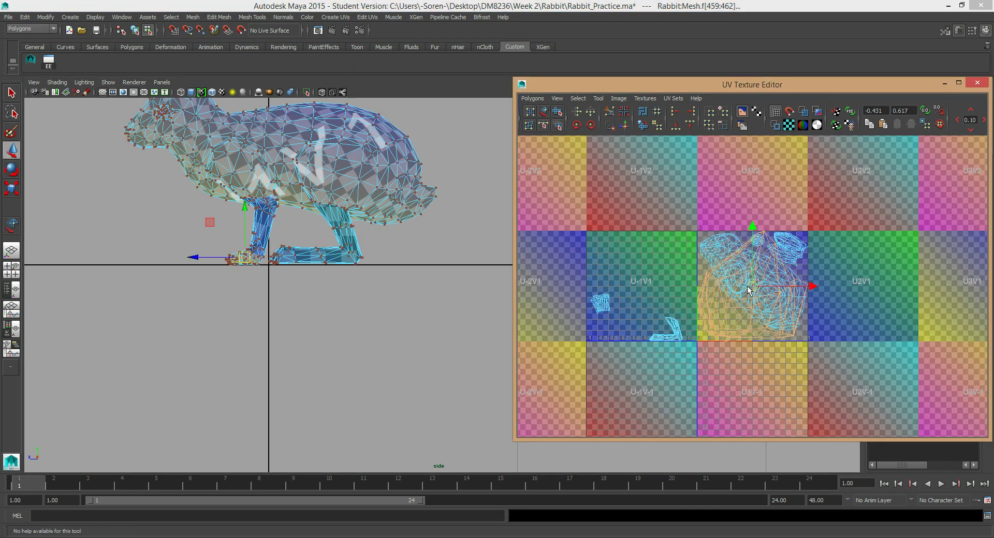
left_click_drag(734, 295, 634, 221)
right_click_drag(633, 218, 664, 216)
left_click(542, 111)
left_click_drag(590, 158, 643, 228)
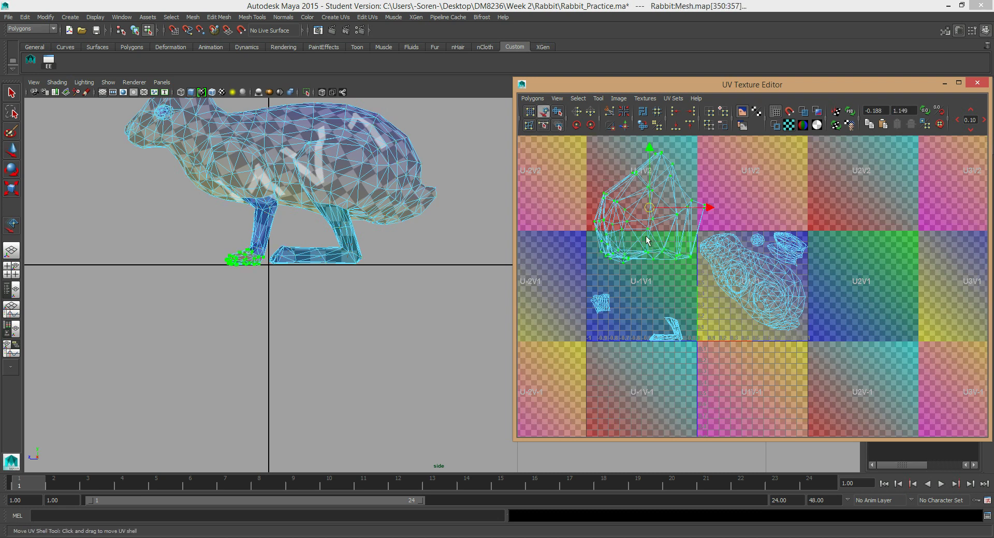
Scale the reprojected paw shell down and move it into the empty upper area of the U-1V1 tile
key("r")
middle_click_drag(645, 258, 627, 221)
left_click_drag(706, 208, 724, 208)
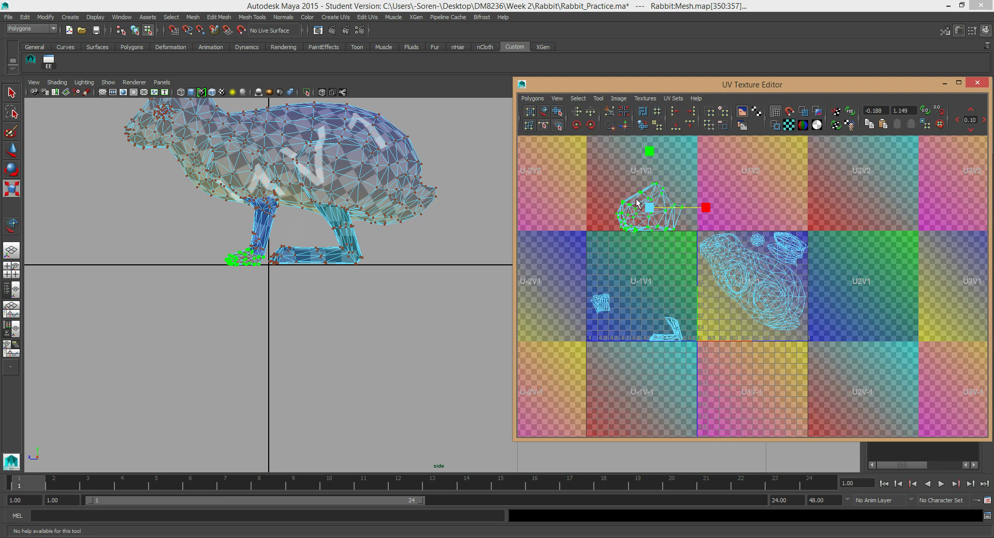
key("w")
left_click_drag(649, 207, 658, 272)
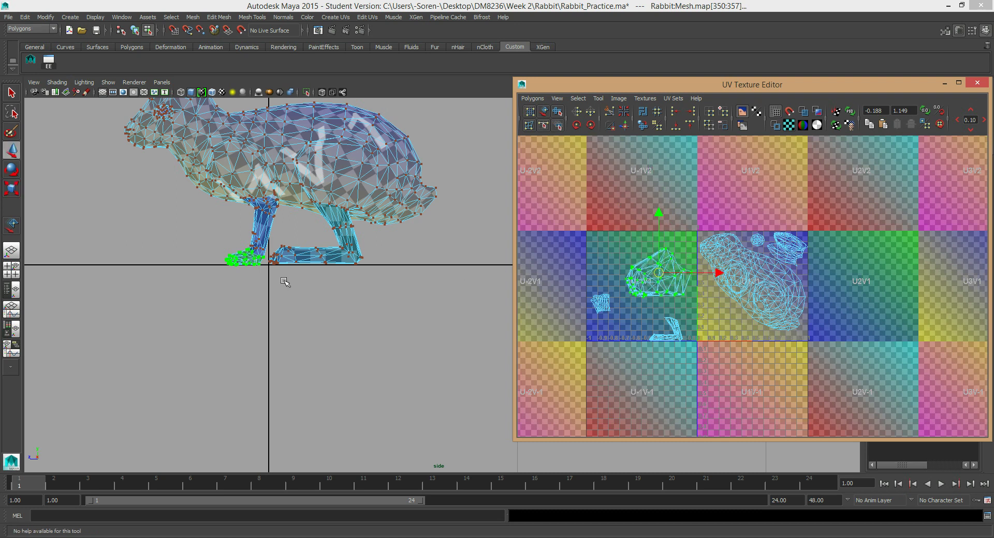
key("r")
middle_click_drag(627, 292, 393, 288)
Return to the perspective view and select a line of seam edges along the side of the front paw
left_click_drag(336, 281, 402, 289, "alt")
middle_click_drag(402, 288, 402, 280, "alt")
key("space")
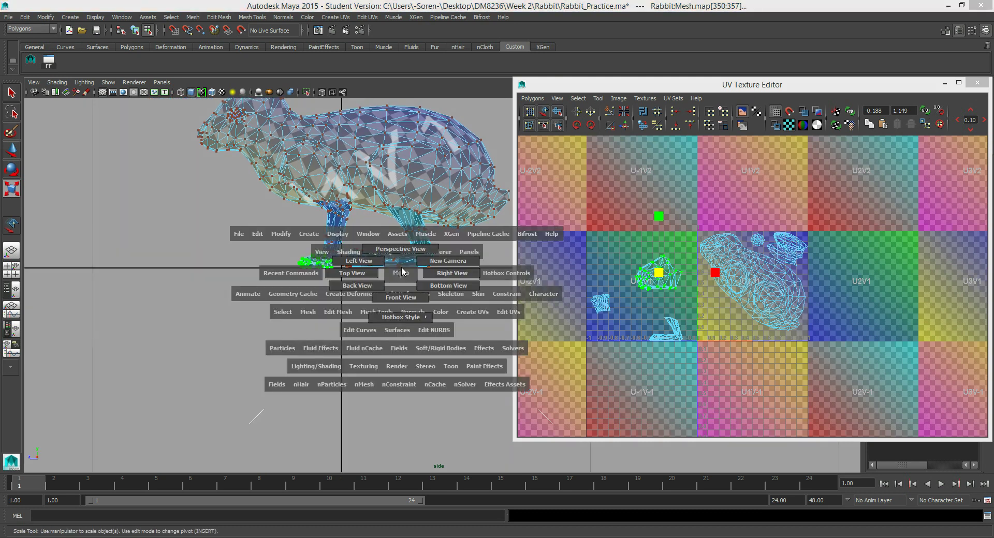
left_click_drag(402, 274, 402, 249)
left_click_drag(257, 271, 292, 265, "alt")
right_click_drag(330, 202, 322, 215)
left_click_drag(372, 212, 233, 265, "alt")
left_click(245, 257)
key("q")
left_click(324, 279)
left_click(288, 270)
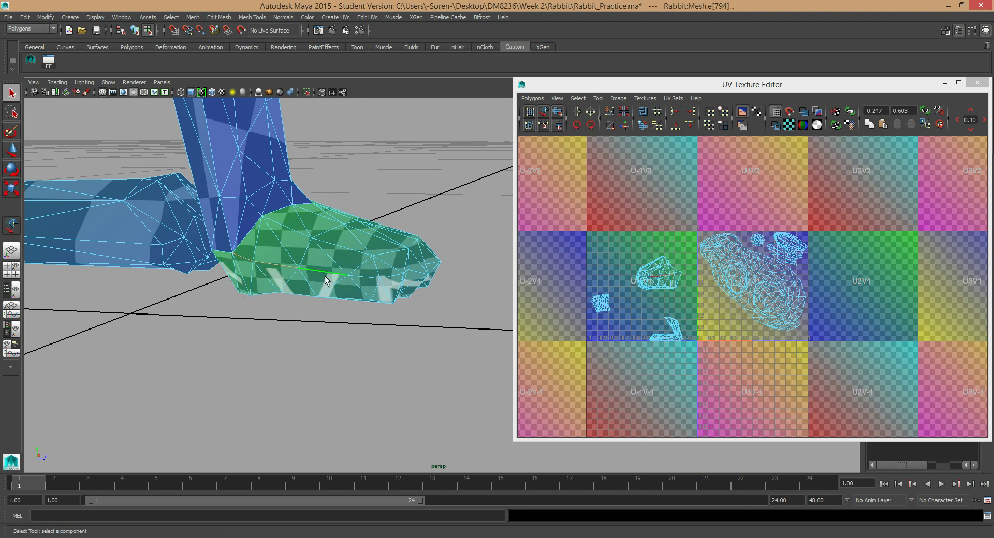
Continue the seam edge selection on the paw's opposite side and deselect the stray edges in wireframe display
left_click_drag(396, 282, 376, 289, "alt")
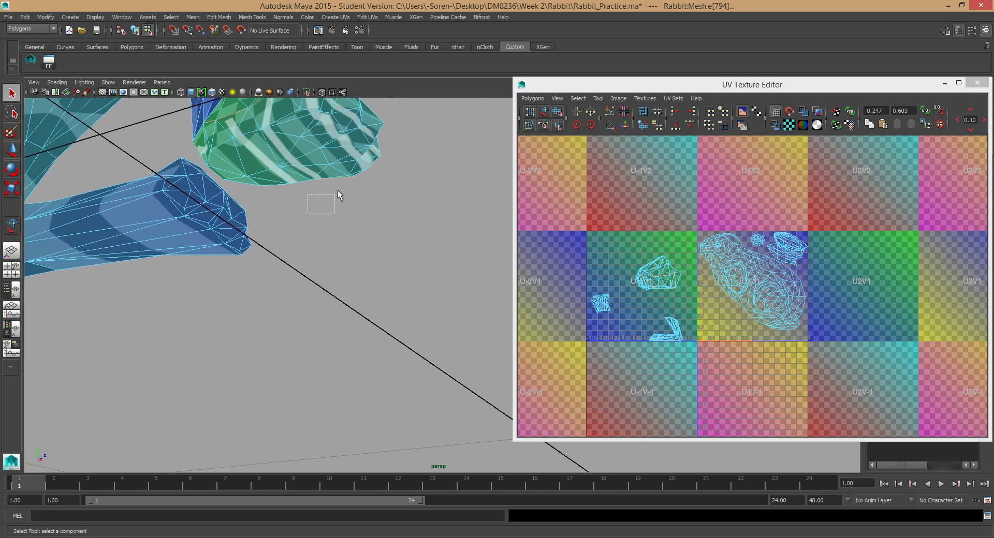
left_click_drag(331, 200, 296, 219, "alt")
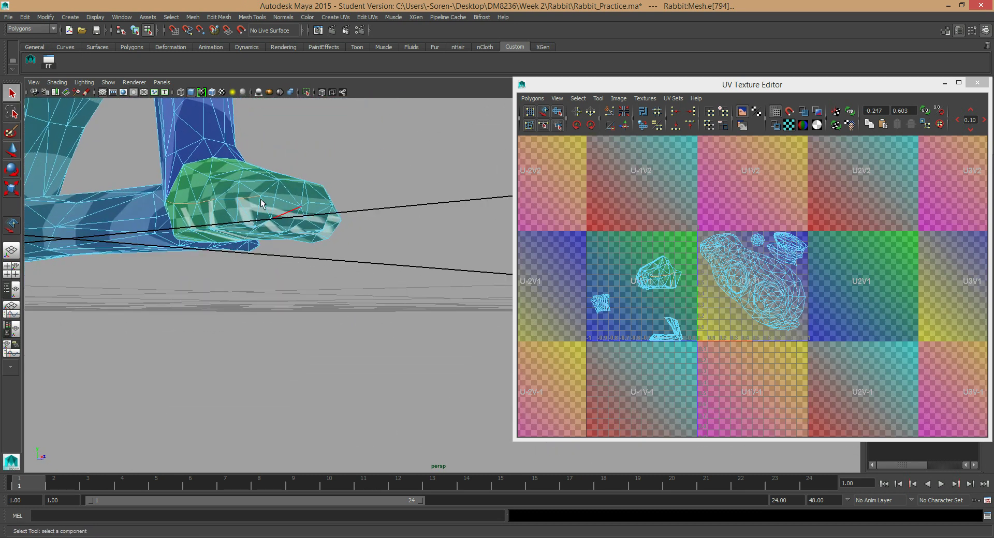
key("4")
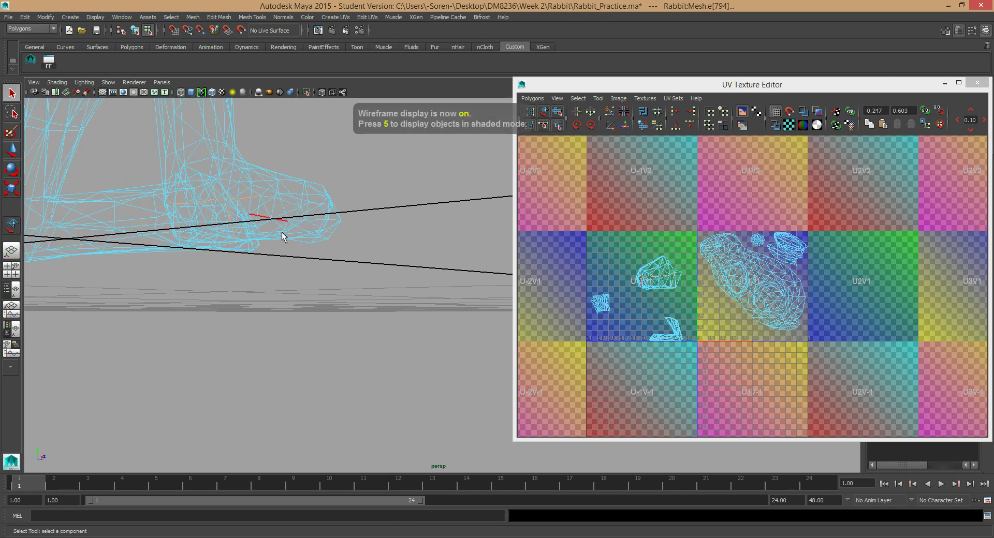
left_click_drag(286, 293, 202, 227, "ctrl")
key("5")
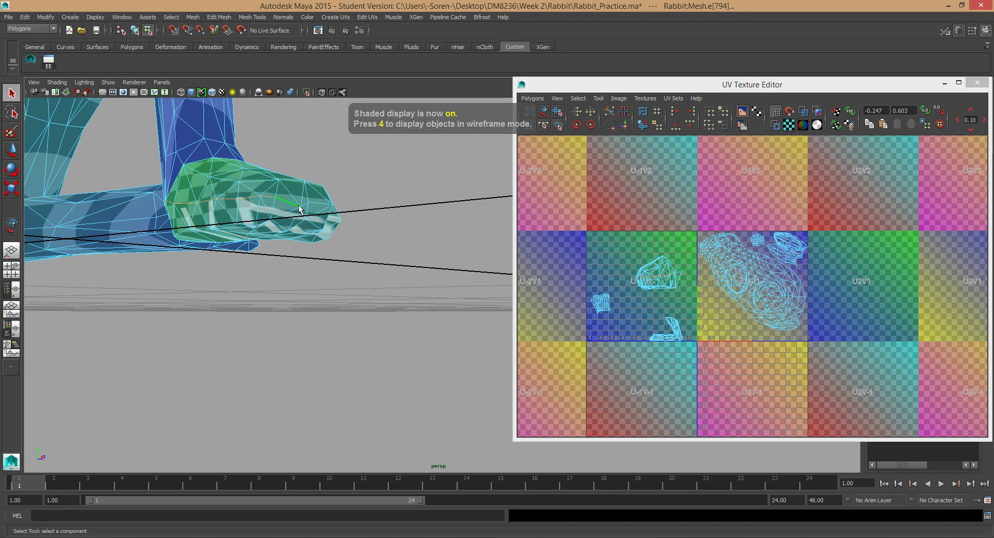
Extend the seam edge selection around the front of the toes and check its path from several angles
left_click_drag(348, 286, 184, 250, "alt")
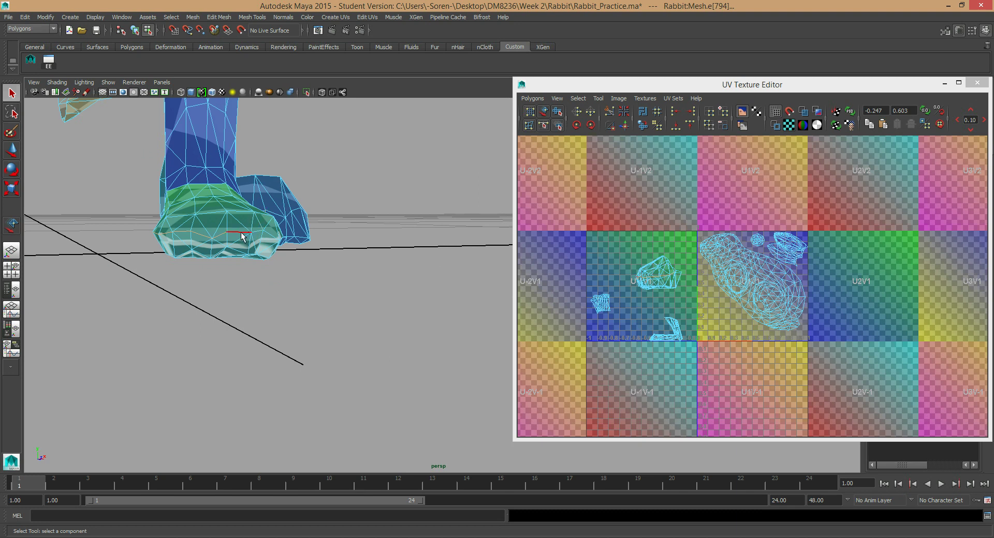
left_click_drag(268, 238, 232, 282, "alt")
right_click_drag(232, 282, 380, 298, "alt")
middle_click_drag(267, 282, 305, 357, "alt")
left_click_drag(279, 300, 260, 274, "alt")
right_click_drag(288, 271, 240, 274, "alt")
middle_click_drag(305, 337, 223, 248, "alt")
left_click_drag(233, 262, 250, 291, "alt")
key("4")
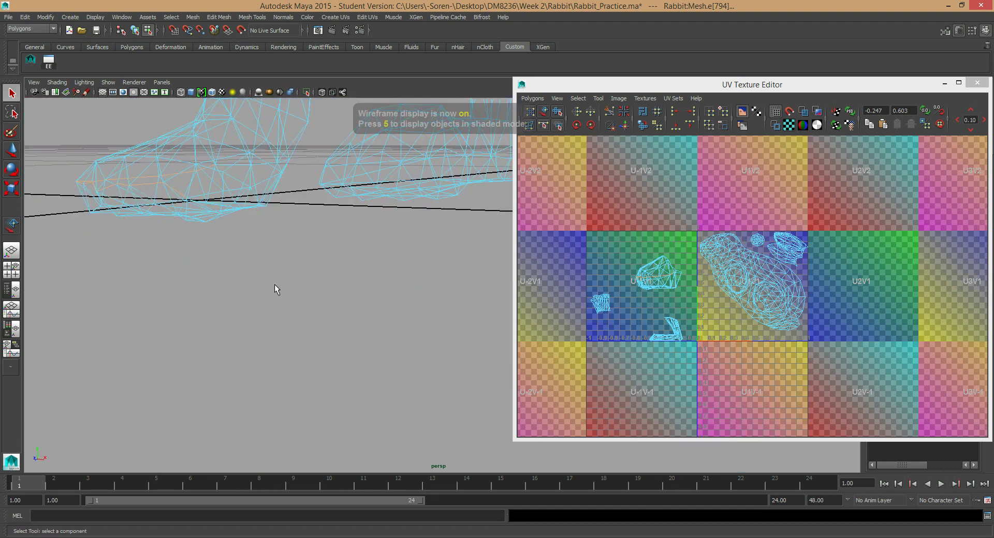
mouse_move(205, 250)
left_mouse_down("alt")
mouse_move(277, 252)
mouse_move(213, 263)
left_mouse_up("alt")
key("5")
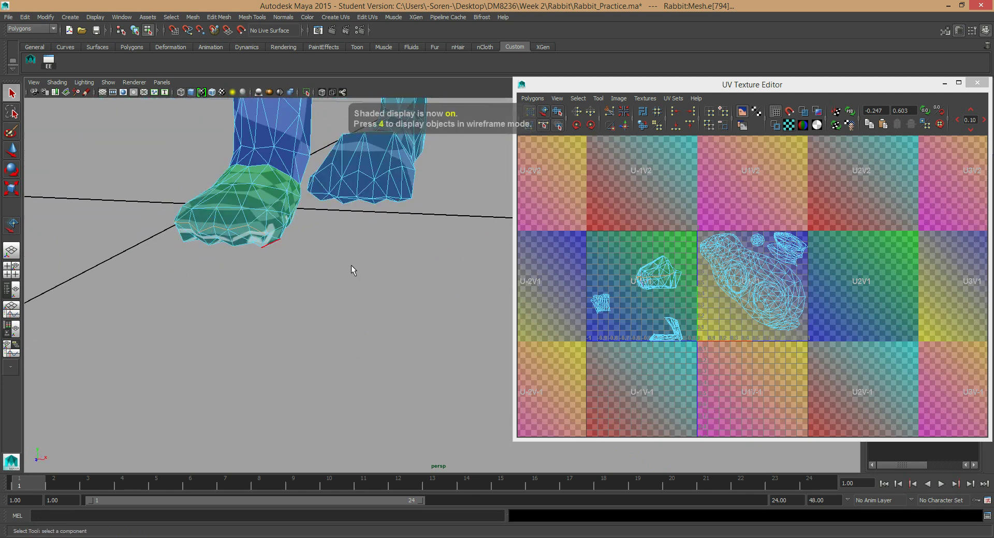
Cut the UVs along the selected seam edges, then select the whole paw shell and unfold it
left_click(611, 120)
right_click_drag(640, 270, 627, 250)
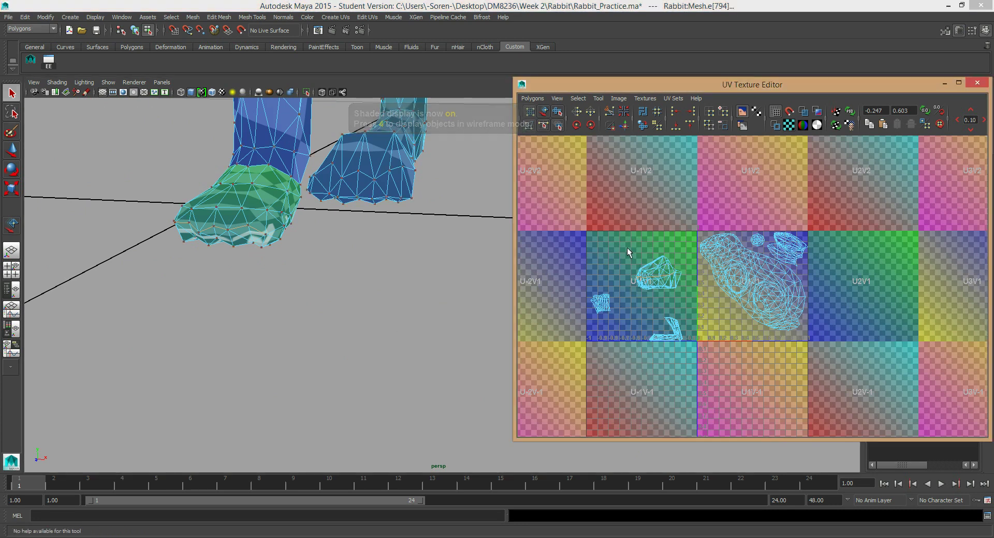
left_click(545, 113)
left_click(660, 278)
left_click(532, 98)
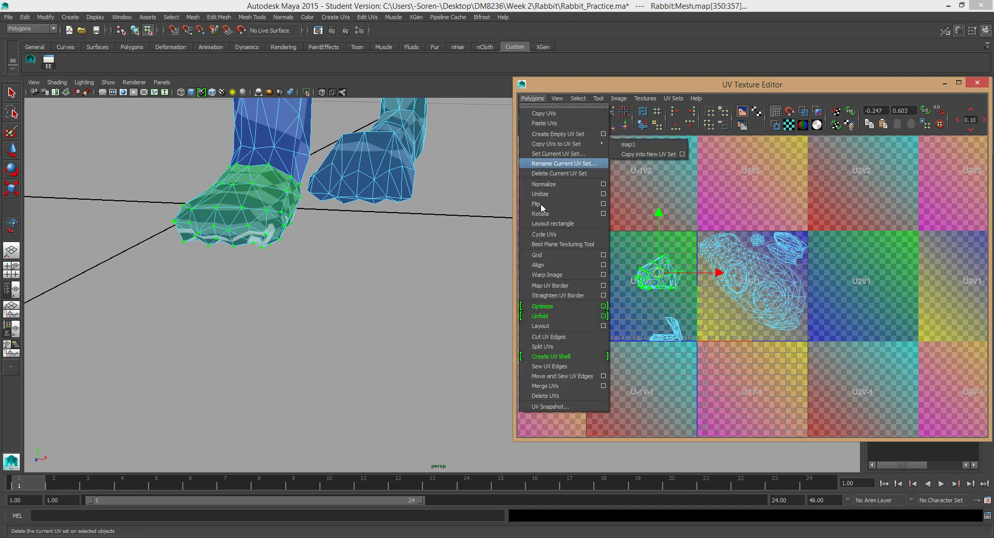
left_click(566, 314)
right_click_drag(615, 285, 804, 321, "alt")
middle_click_drag(624, 317, 725, 315, "alt")
right_click_drag(593, 277, 938, 366, "alt")
middle_click_drag(582, 269, 674, 277, "alt")
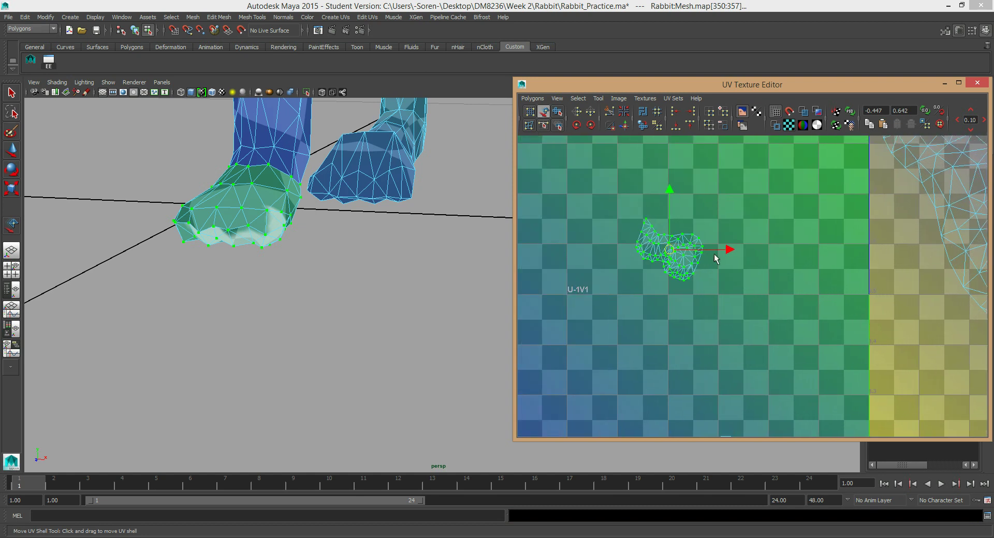
Move the unfolded paw shell down to the area below the front leg's UV shell
key("q")
right_click_drag(743, 323, 595, 280, "alt")
key("w")
left_click_drag(695, 259, 556, 387)
middle_click_drag(519, 392, 608, 359, "alt")
Select UVs along the paw shell's lower edge to identify the matching part of the paw on the model
left_click(615, 288)
left_click_drag(385, 219, 437, 226, "alt")
left_click_drag(681, 398, 641, 367)
right_click_drag(533, 345, 661, 348, "alt")
middle_click_drag(581, 327, 644, 280, "alt")
right_click_drag(644, 285, 736, 366, "alt")
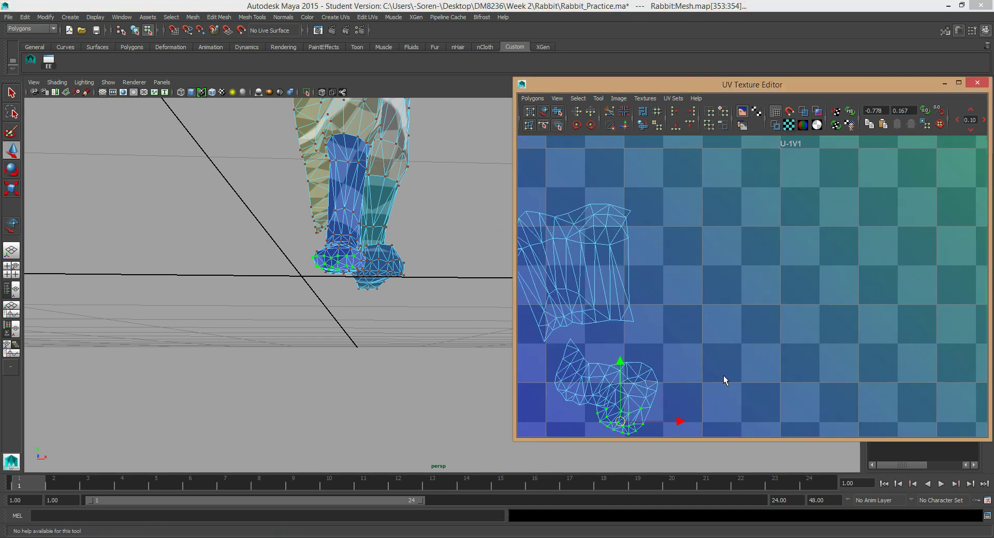
Rotate the whole paw shell so its rounded lobe faces up, and place it just beneath the front leg's shell
left_click(543, 111)
middle_click_drag(695, 338, 706, 278, "alt")
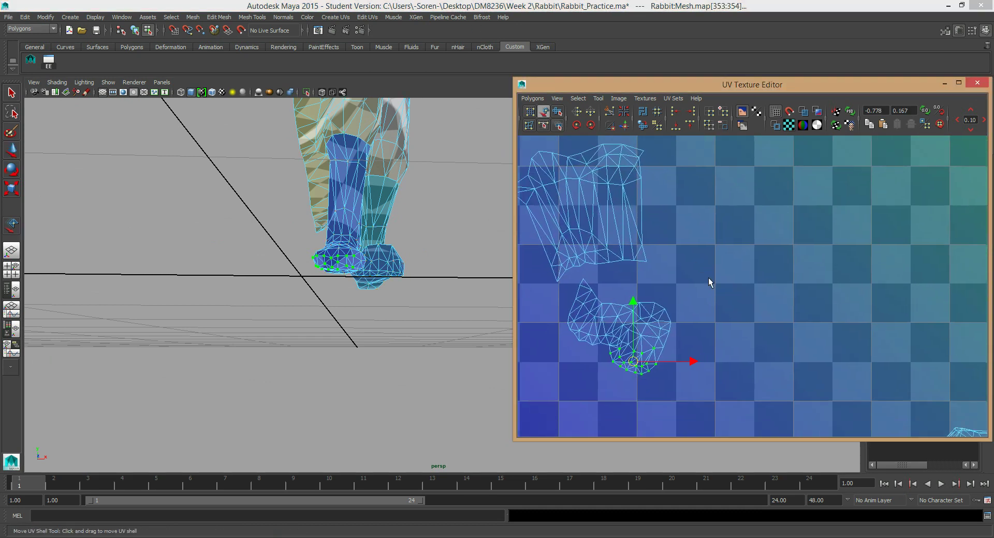
left_click(649, 324)
key("e")
left_click_drag(660, 370, 679, 346)
key("w")
left_click_drag(617, 320, 615, 305)
right_click_drag(585, 315, 635, 210, "alt")
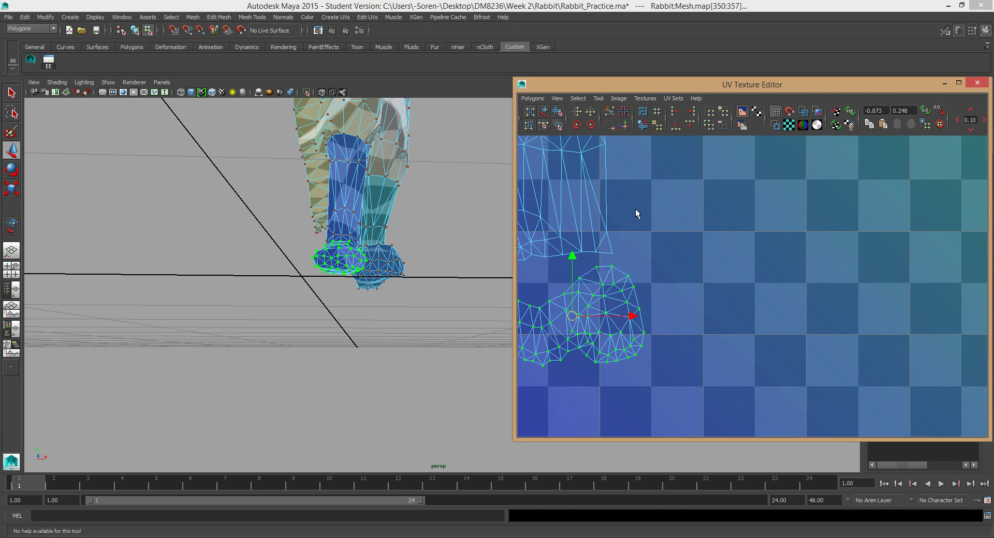
middle_click_drag(635, 210, 672, 162, "alt")
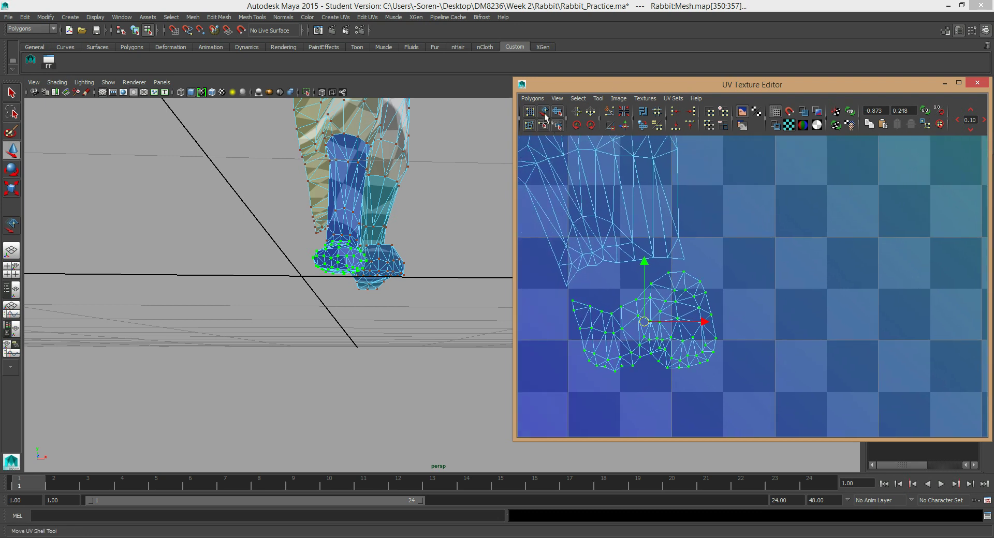
Select the neighbouring UVs between the leg's and paw's shells and check where they lie on the model
left_click(718, 269)
left_click_drag(693, 253, 658, 279)
left_click_drag(391, 241, 229, 236, "alt")
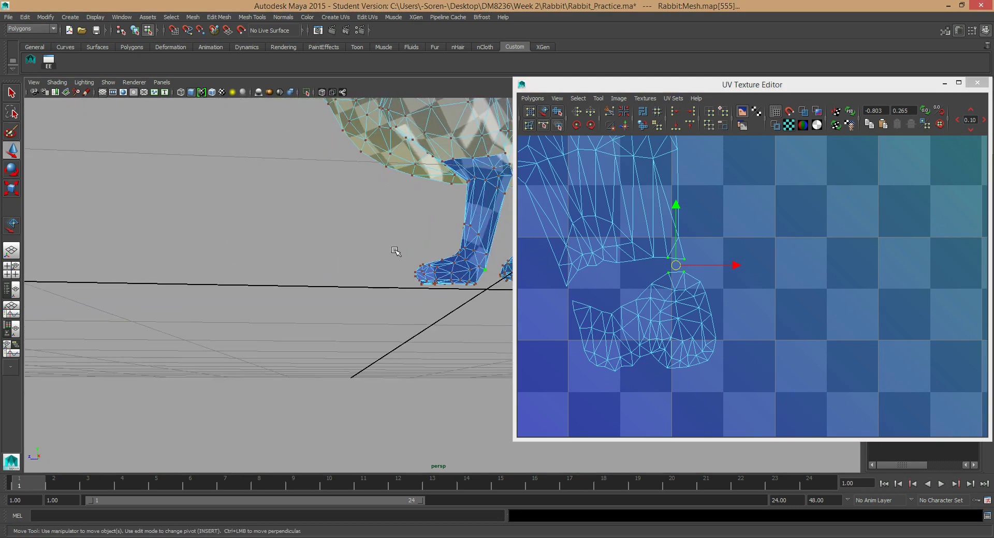
key("f")
left_click_drag(404, 249, 45, 184, "alt")
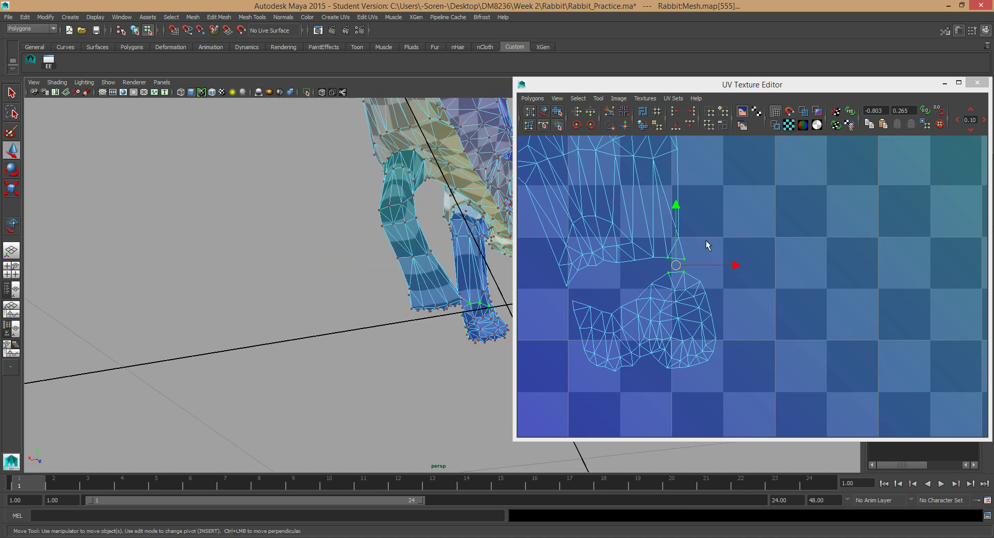
left_click_drag(570, 280, 468, 293, "alt")
left_click_drag(463, 357, 374, 289, "alt")
Try to move the lower corner UV of the leg's shell toward the paw's shell, and undo the change
left_click(698, 256)
left_click(683, 259)
left_click_drag(684, 259, 668, 270)
key("ctrl+z")
key("q")
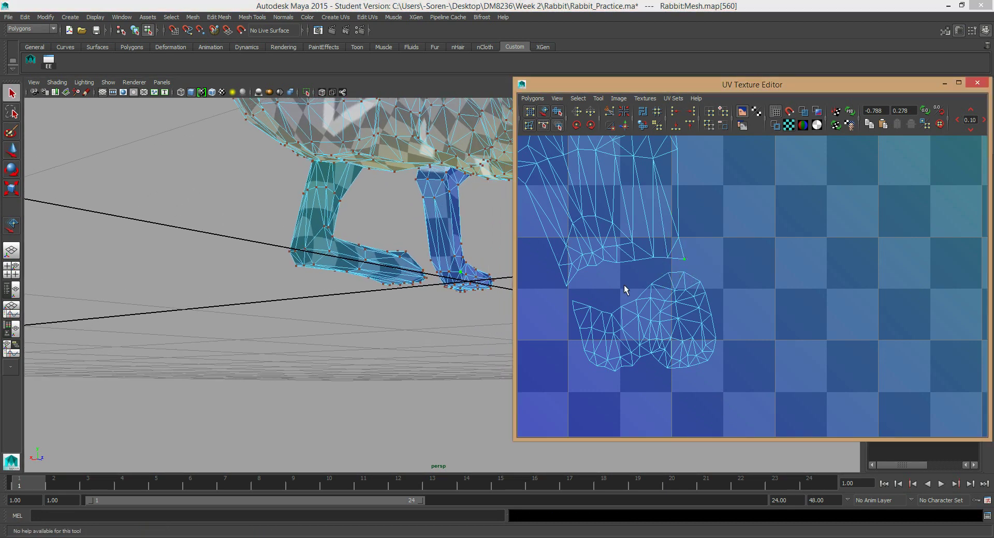
Select the ring of edges around the hind leg's ankle, from heel to front crease on both sides, and cut the UVs there
scroll(688, 313, "down", 4)
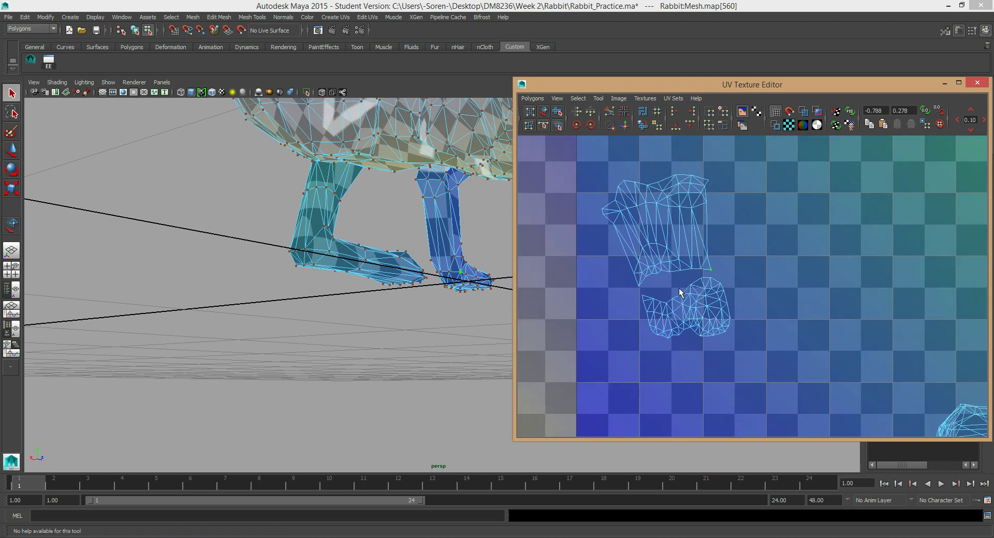
left_click_drag(592, 197, 581, 167)
scroll(766, 251, "down", 3)
middle_click_drag(870, 314, 666, 256, "alt")
left_click_drag(376, 203, 318, 224, "alt")
right_click_drag(334, 239, 325, 259)
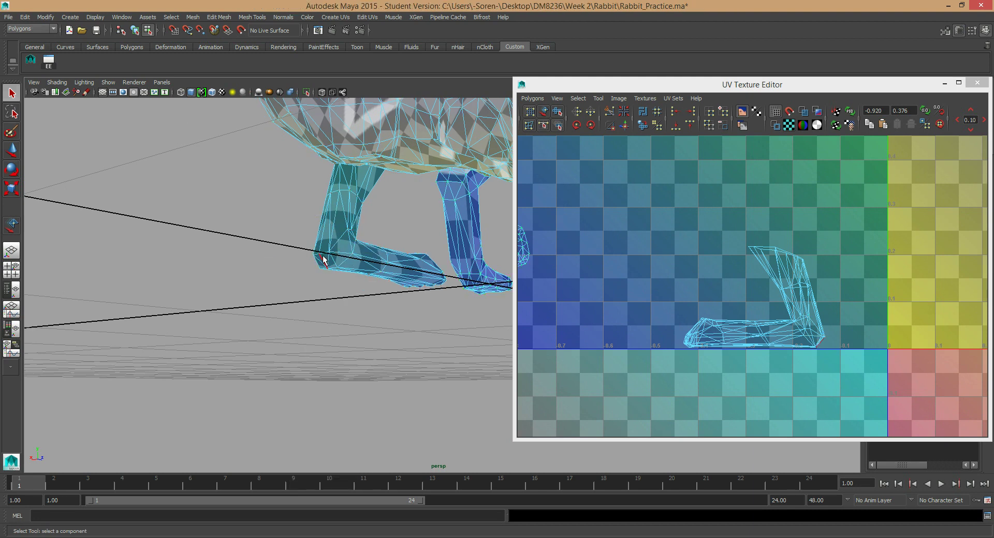
left_click(336, 246)
key("f")
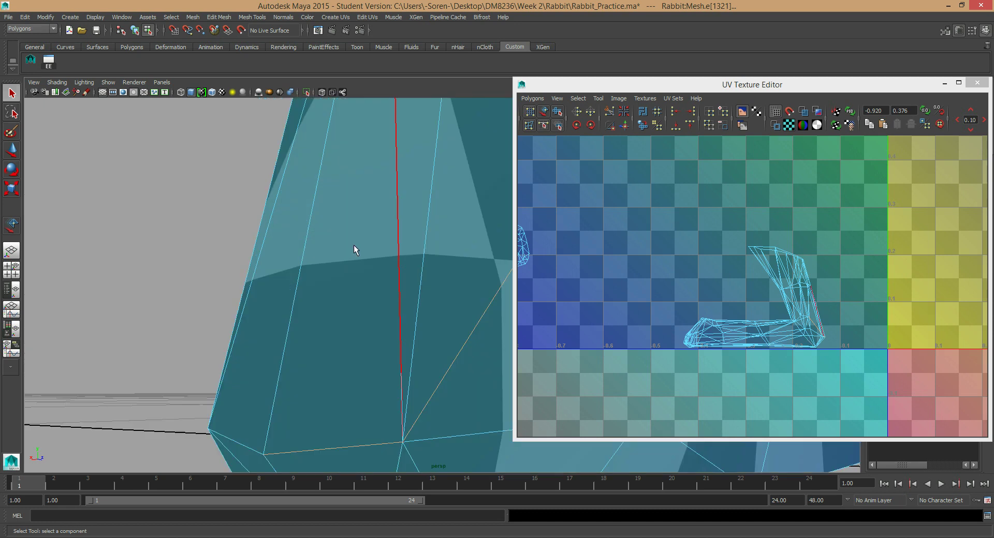
scroll(412, 276, "down", 3)
left_click(280, 405)
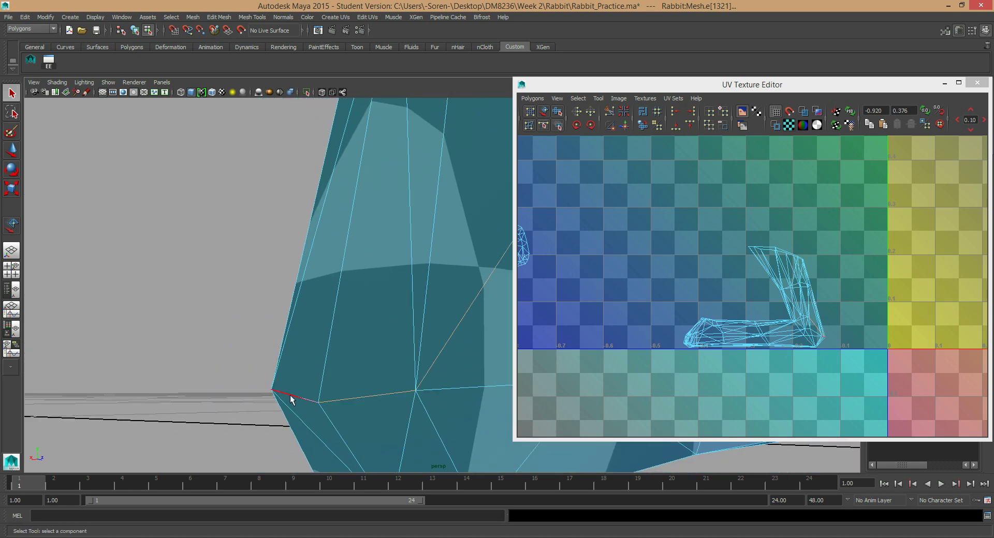
middle_click_drag(372, 377, 386, 357, "alt")
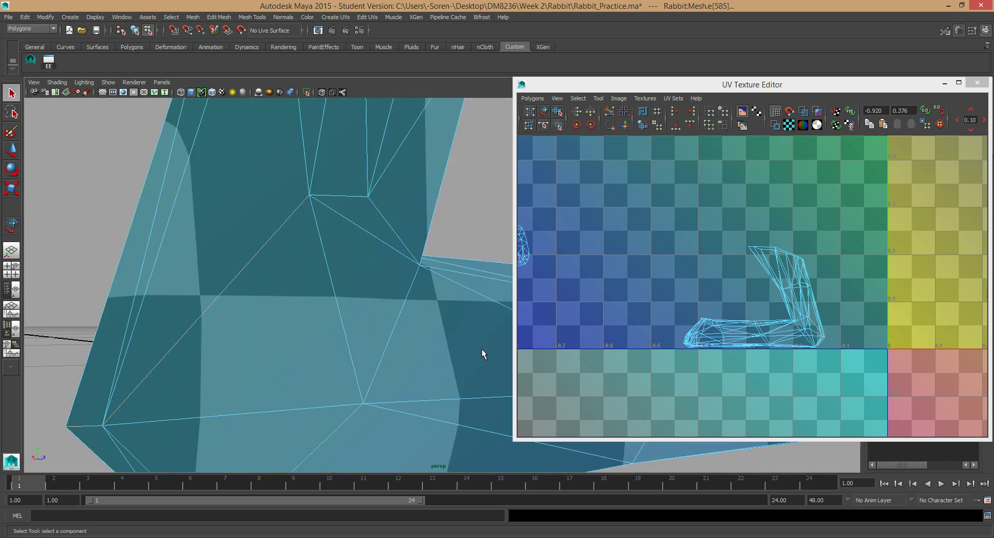
scroll(489, 358, "down", 4)
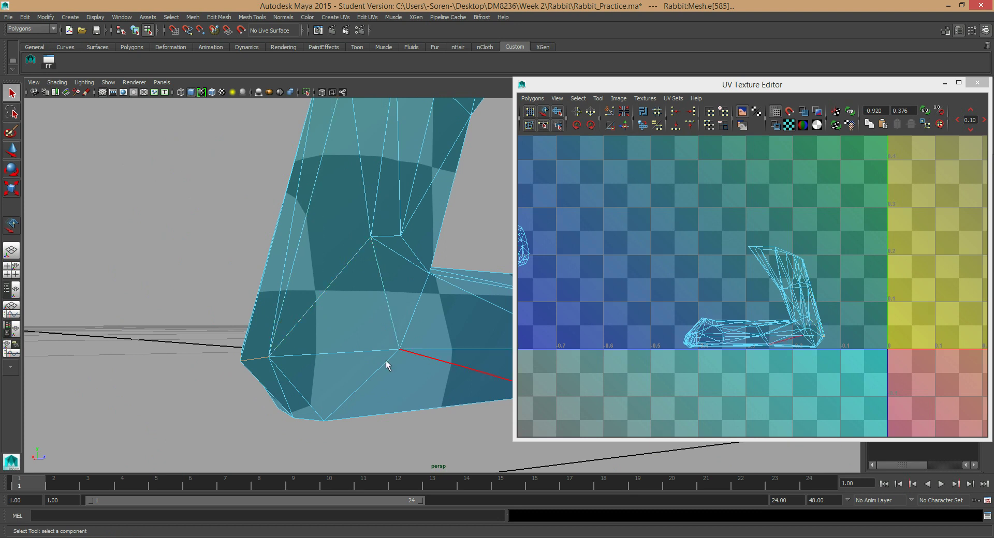
middle_click_drag(431, 283, 338, 302, "alt")
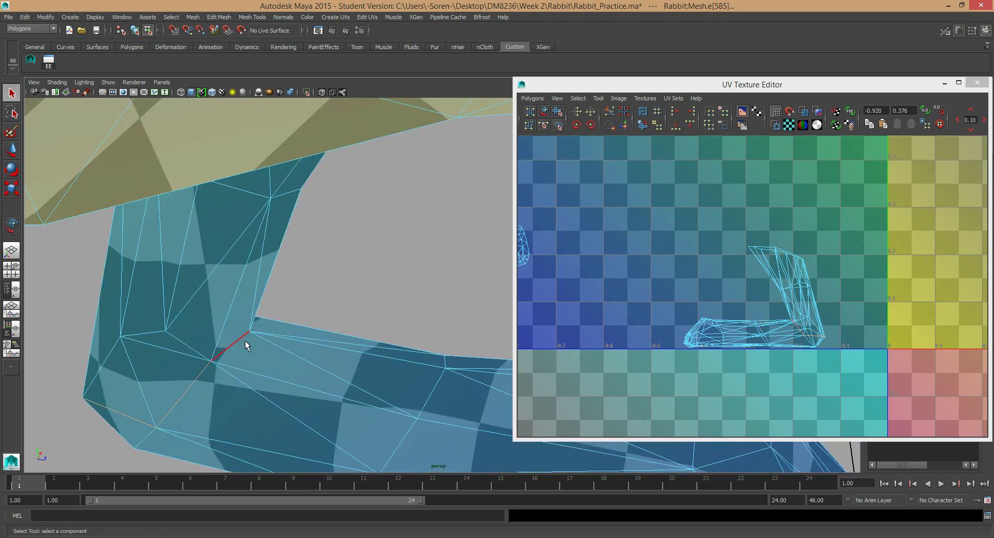
right_click_drag(233, 342, 367, 293, "alt")
left_click(370, 320, "shift")
left_click_drag(427, 311, 362, 293, "alt")
key("4")
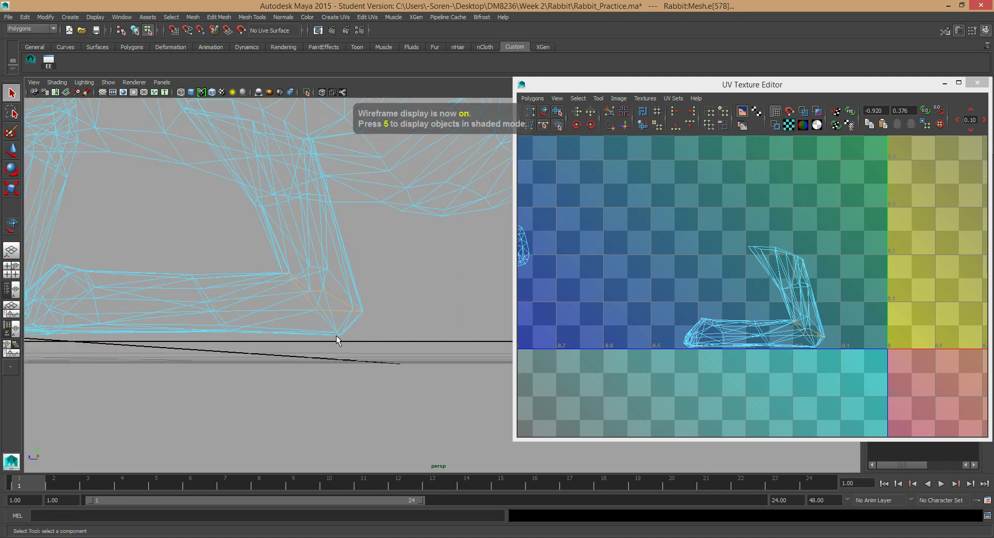
key("5")
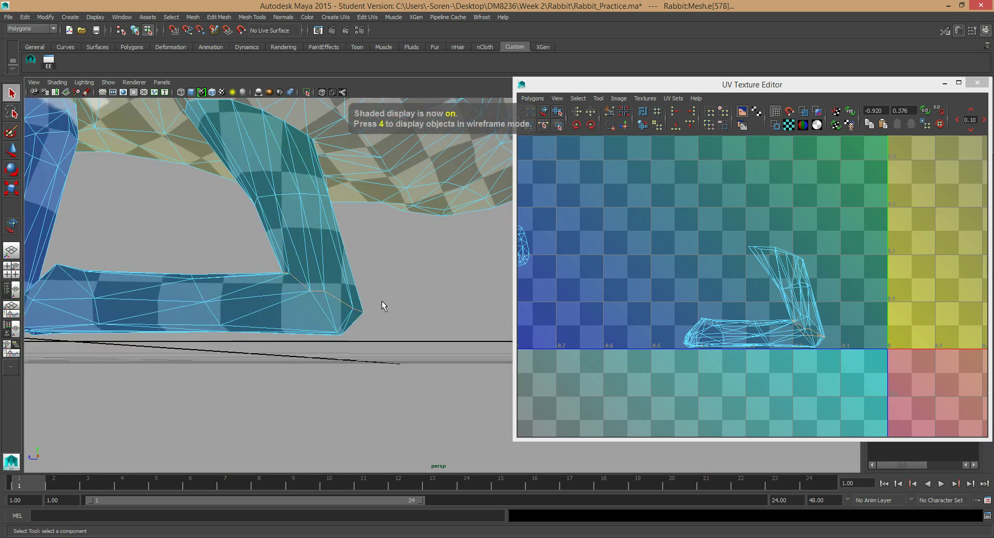
left_click(612, 115)
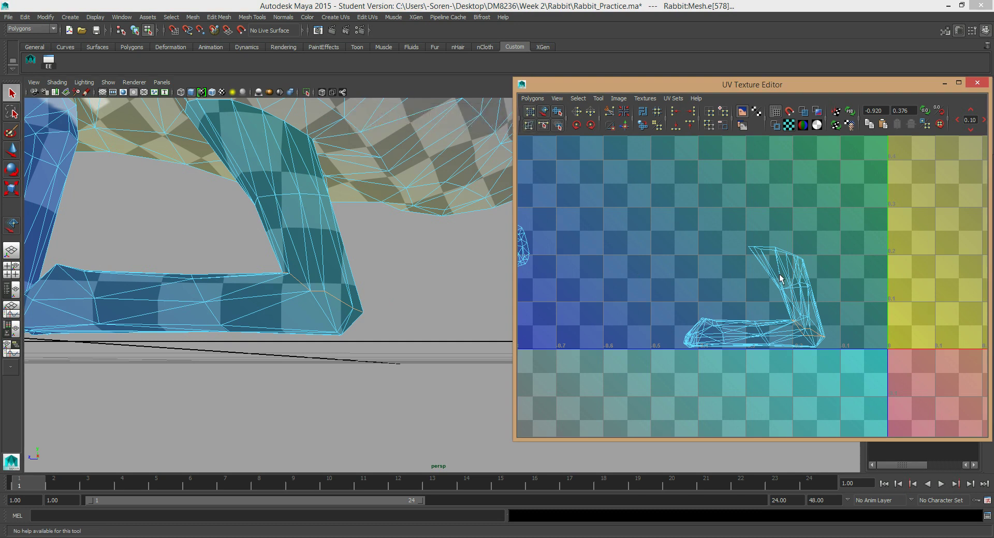
Move the hind leg's upper UV shell up and away from the foot's shell
right_click_drag(814, 265, 721, 225)
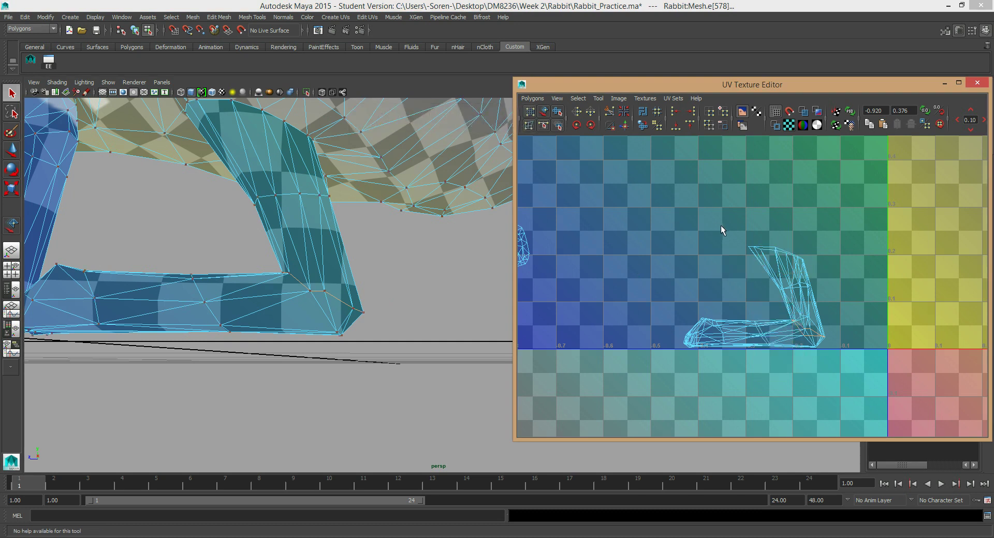
left_click(546, 116)
left_click(776, 254)
left_click_drag(783, 292, 721, 218)
Check the edges running down the hind leg, and move the leg's shell sideways into the 0 to 1 UV space
mouse_move(286, 243)
left_mouse_down("alt")
mouse_move(254, 186)
mouse_move(361, 204)
mouse_move(334, 220)
mouse_move(446, 200)
mouse_move(308, 239)
mouse_move(352, 226)
left_mouse_up("alt")
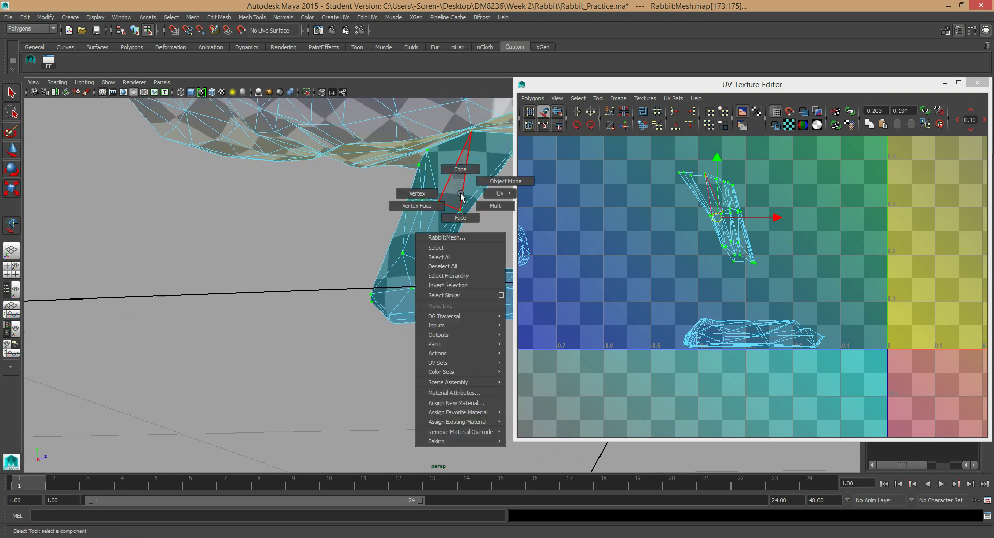
left_click(439, 230)
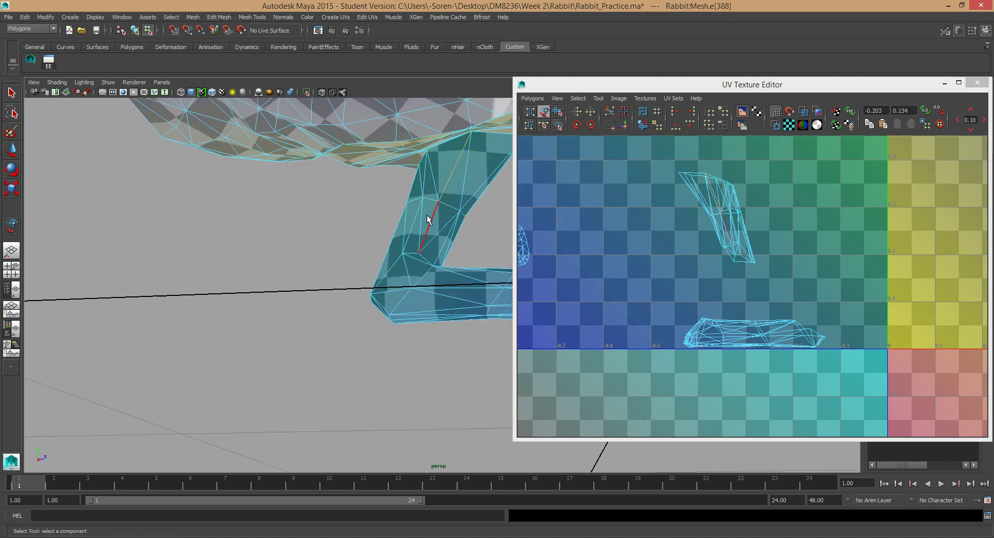
left_click(433, 224, "shift")
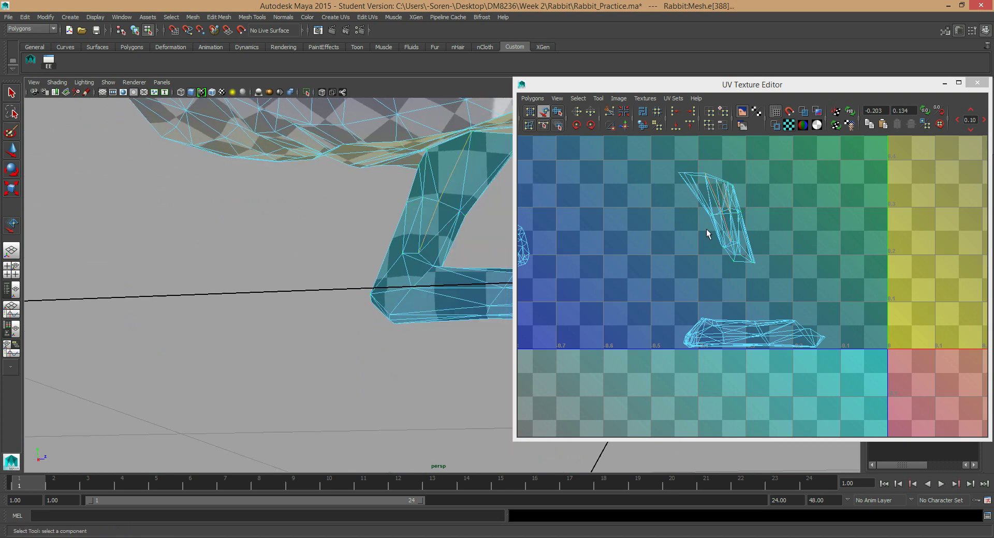
right_click_drag(731, 228, 701, 216)
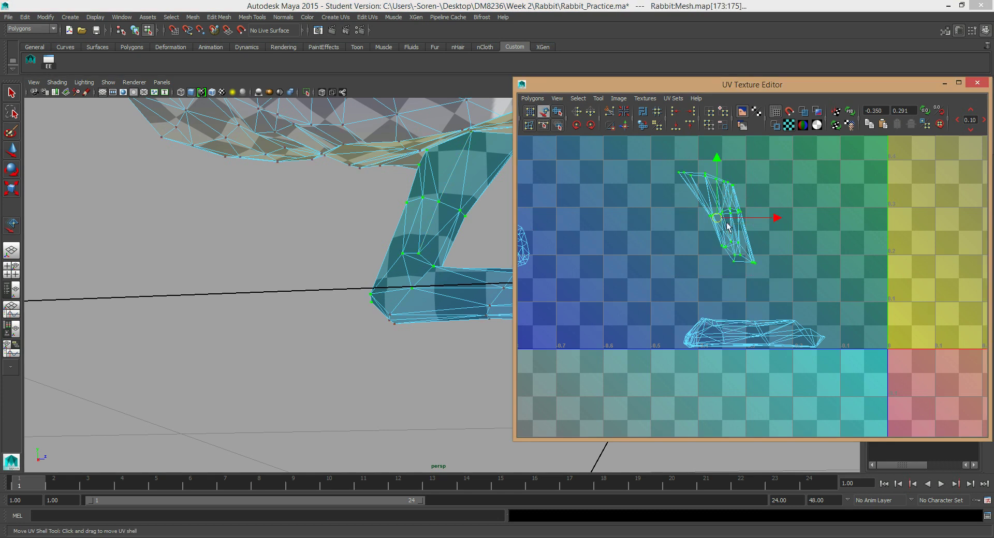
left_click_drag(724, 226, 916, 226)
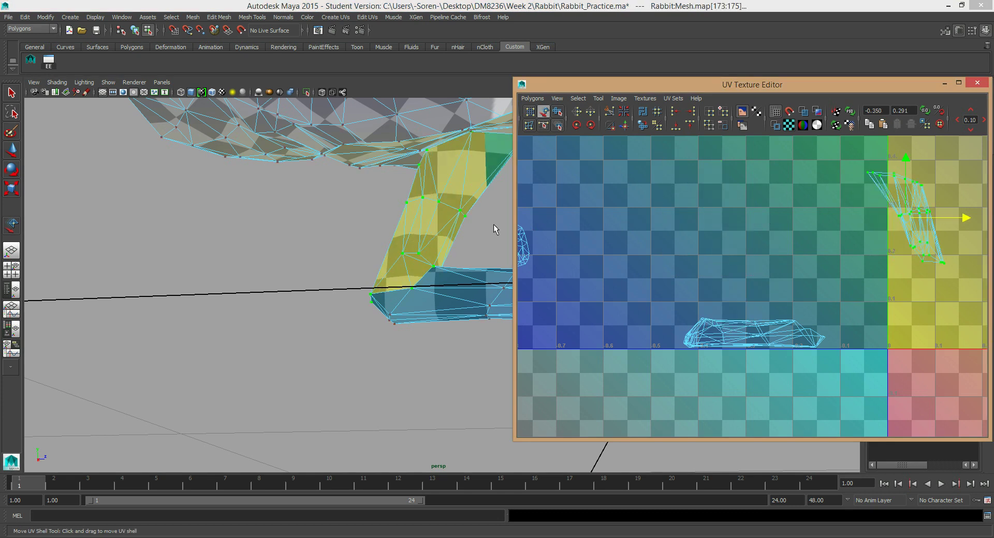
Select a line of edges down the hind leg from the body to the ankle and cut it as a UV seam
left_click(418, 219)
right_click_drag(418, 222, 456, 161)
left_click_drag(410, 213, 429, 232, "alt")
left_click(462, 247)
left_click(440, 193)
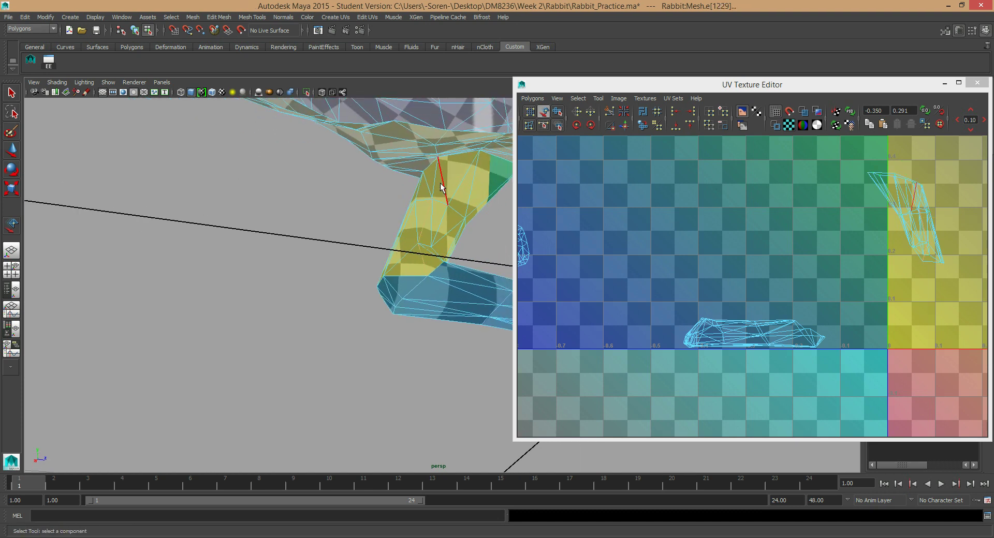
left_click_drag(350, 264, 456, 207, "alt")
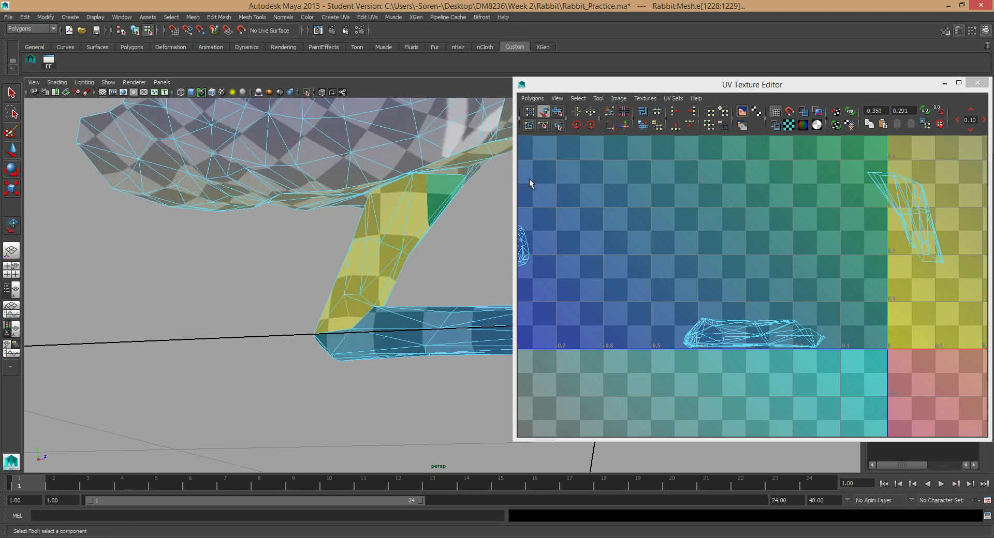
left_click(606, 126)
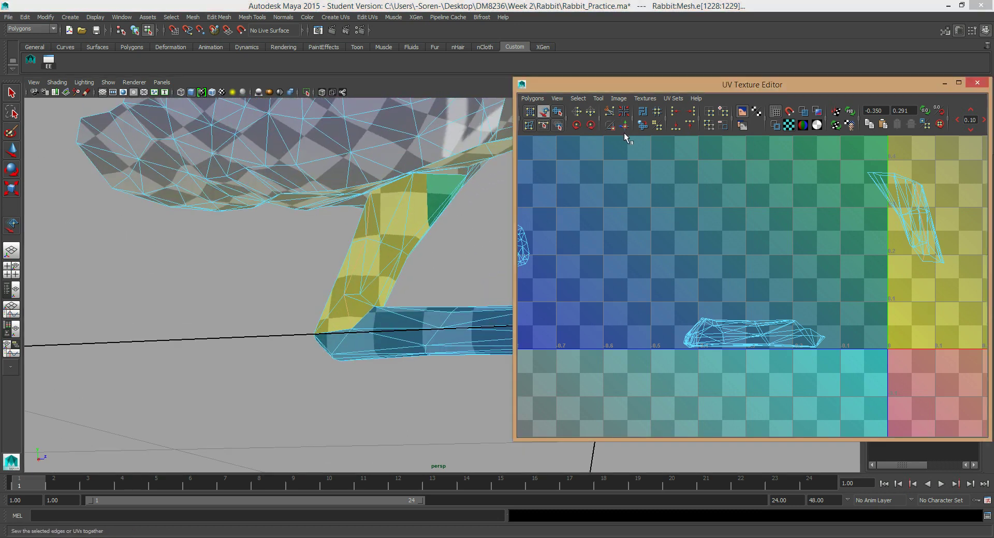
Unfold the hind leg's shell and reposition it fully inside the 0 to 1 UV space
right_click_drag(911, 217, 883, 214)
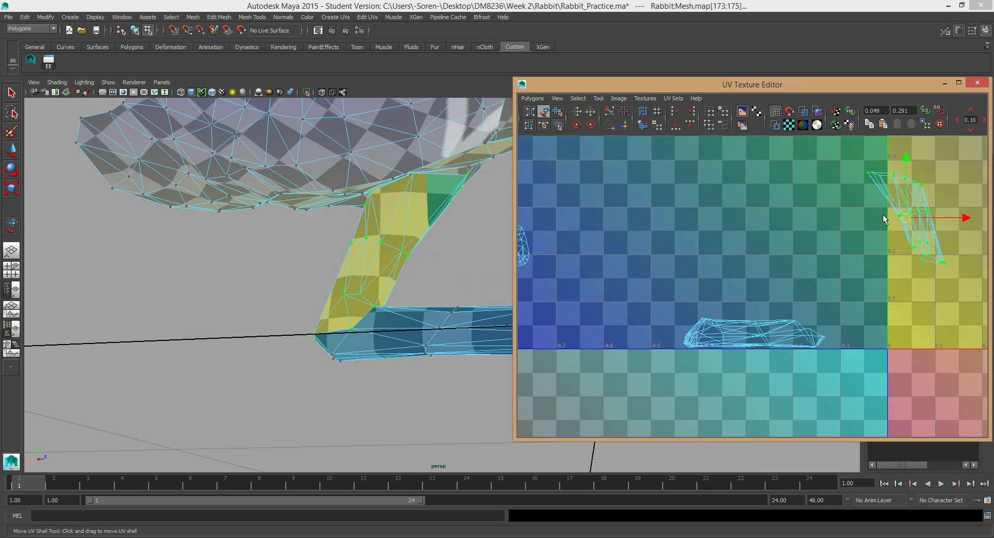
left_click(532, 99)
left_click(556, 308)
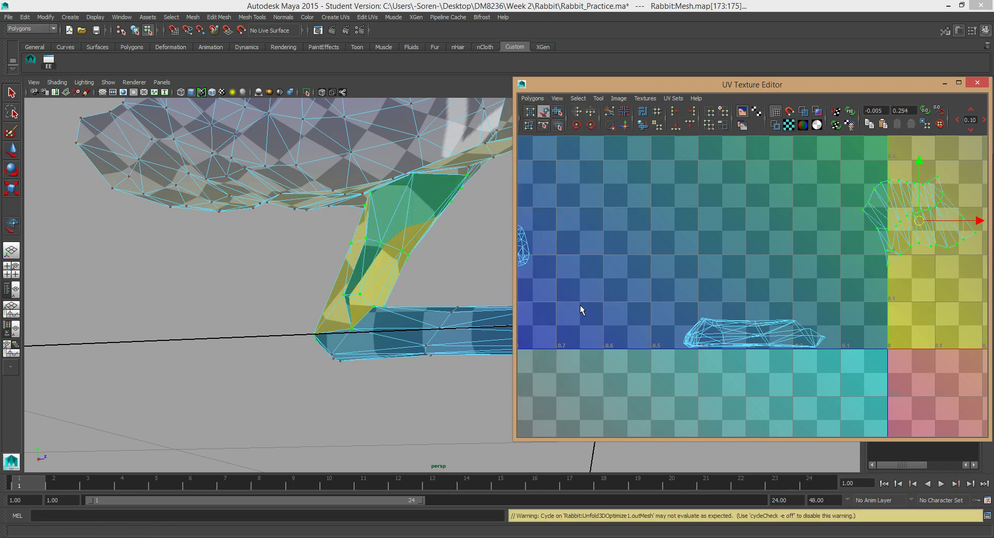
left_click_drag(923, 219, 919, 257)
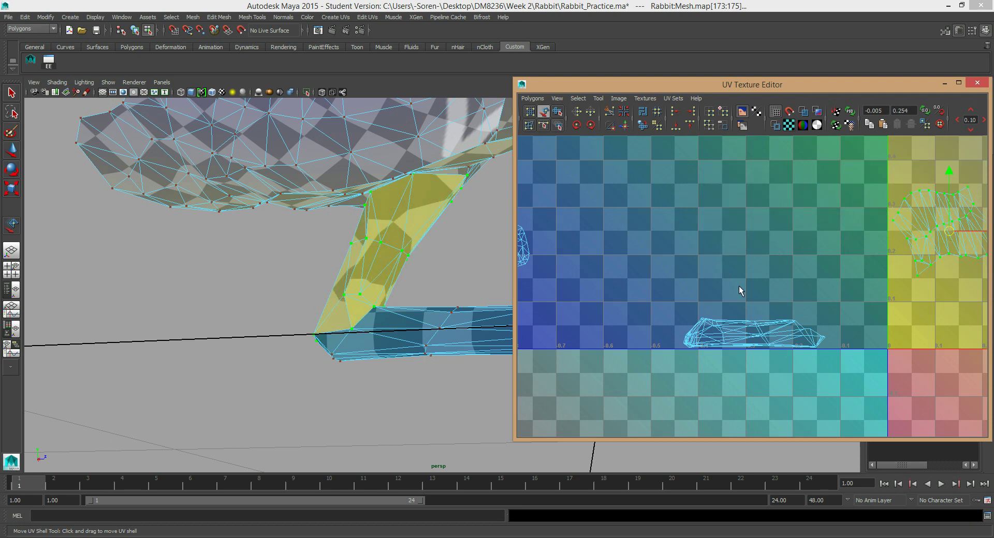
Select the edges along the hind foot's side from the ankle and across the front of the toes, and cut them as a UV seam
middle_click_drag(734, 317, 719, 286, "alt")
left_click_drag(357, 305, 344, 303, "alt")
middle_click_drag(344, 303, 255, 248, "alt")
left_click_drag(255, 248, 260, 247, "alt")
right_click_drag(329, 290, 325, 256)
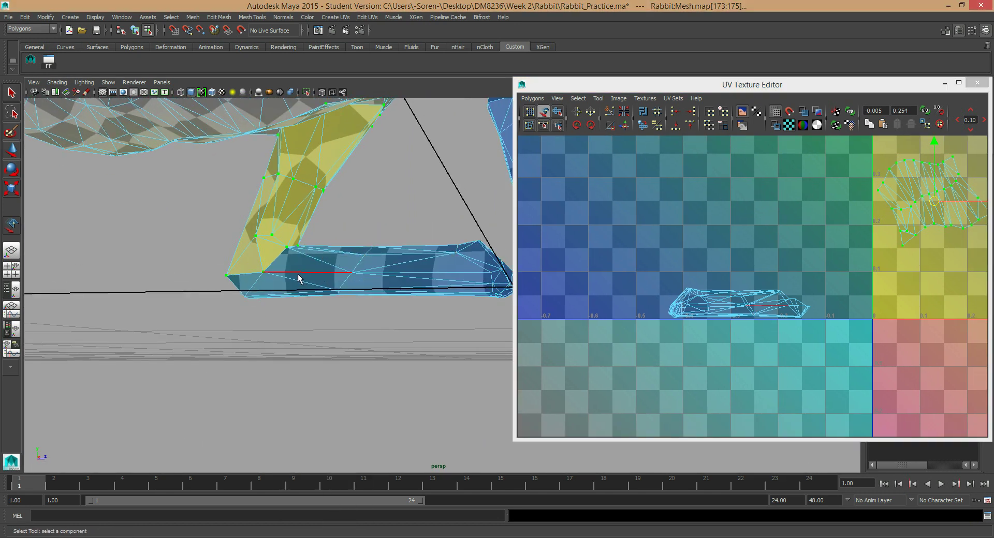
left_click(306, 277)
double_click(435, 278)
right_click_drag(435, 278, 377, 281, "alt")
left_click_drag(368, 281, 346, 311, "alt")
left_click_drag(261, 309, 414, 344, "alt")
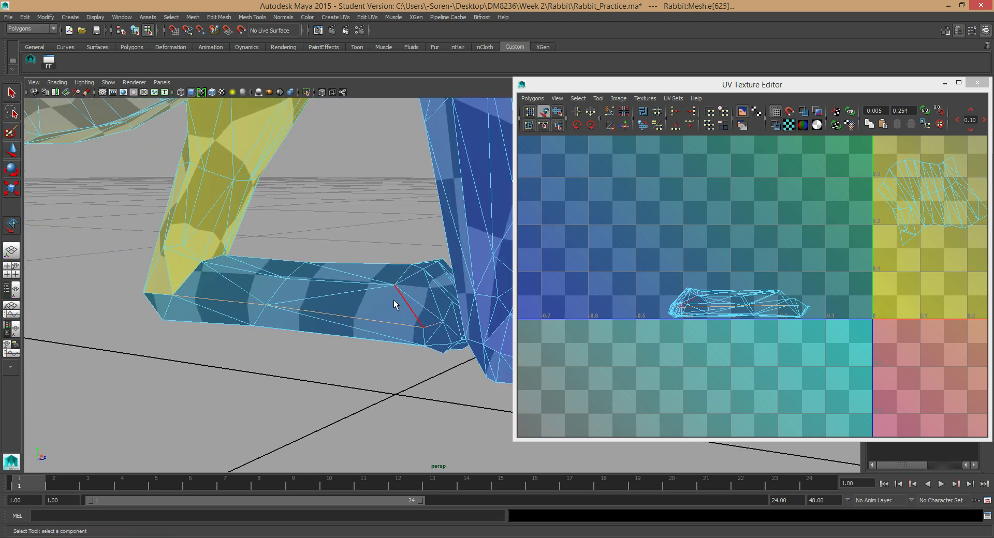
left_click_drag(437, 336, 437, 336, "ctrl")
left_click(391, 336, "shift")
left_click_drag(457, 346, 350, 256, "alt")
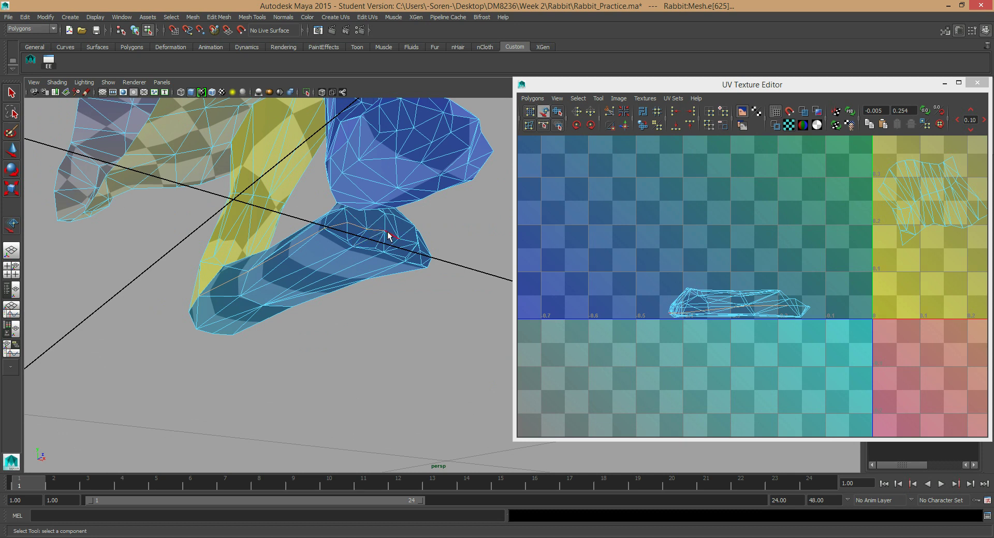
left_click_drag(446, 283, 244, 288, "alt")
right_click_drag(244, 288, 279, 297, "alt")
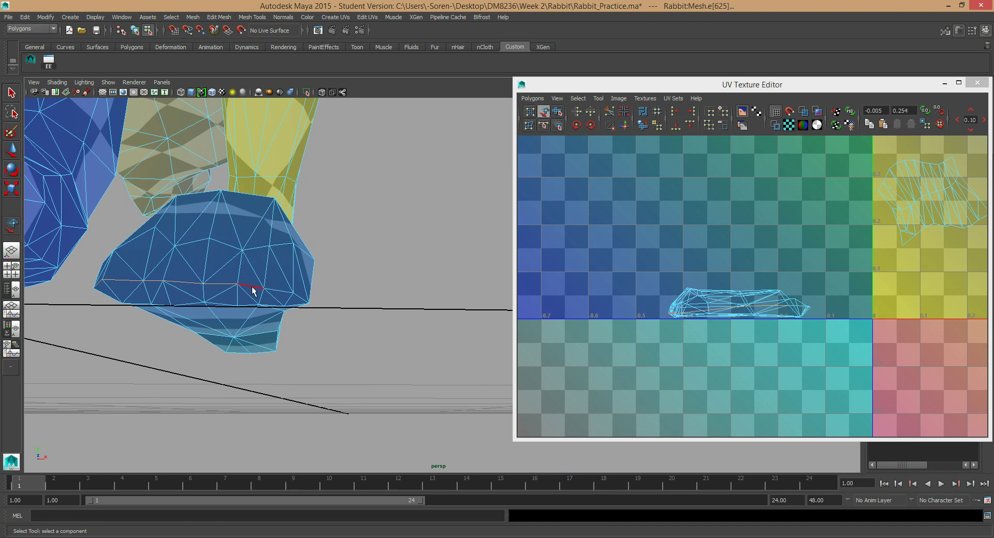
left_click_drag(336, 335, 300, 317, "alt")
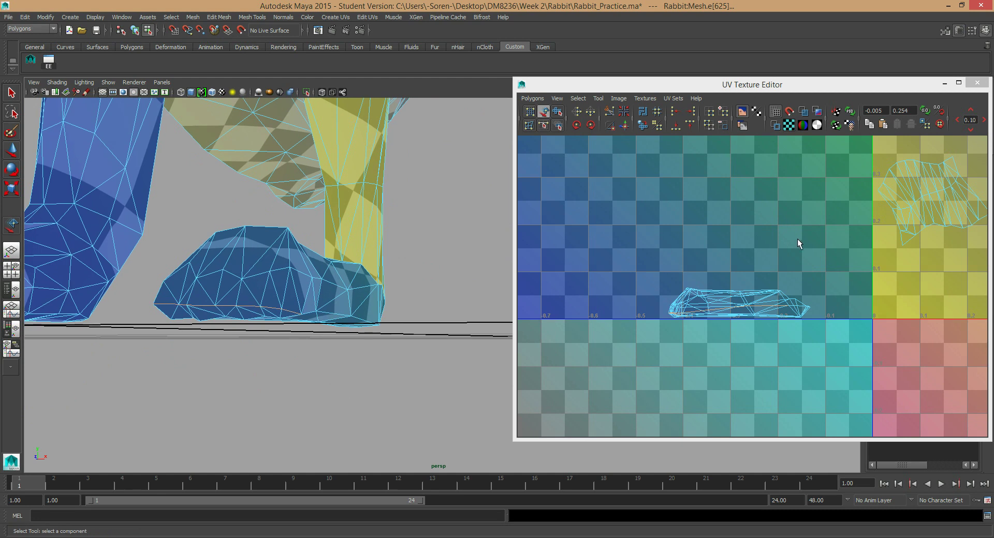
left_click(606, 125)
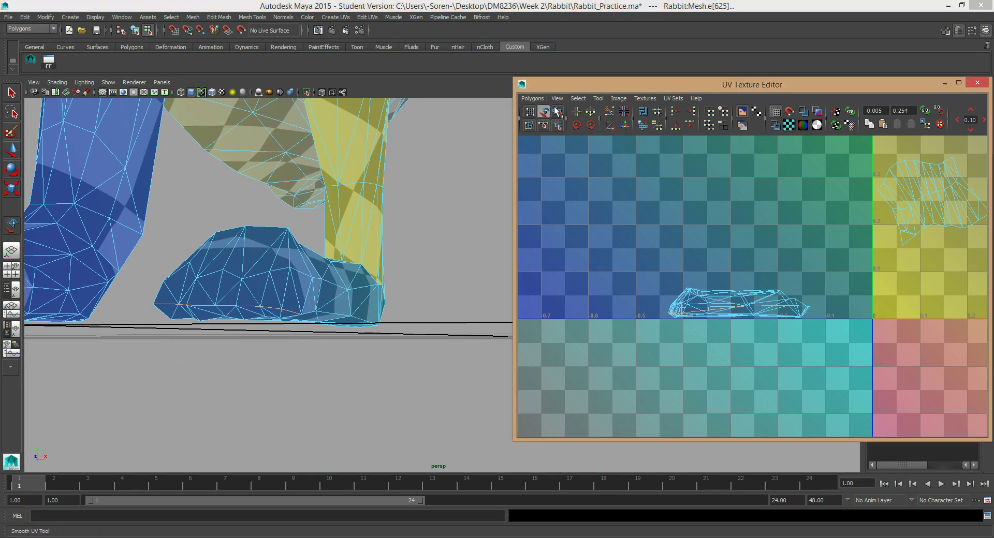
Unfold the hind foot's shell and move it into the 0 to 1 UV space below the leg's shell
left_click(727, 296)
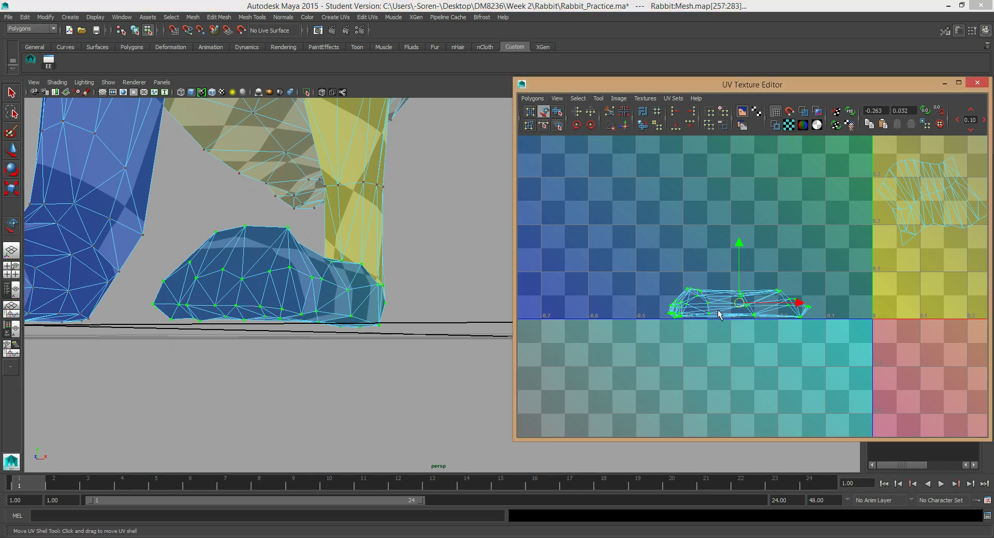
left_click(536, 99)
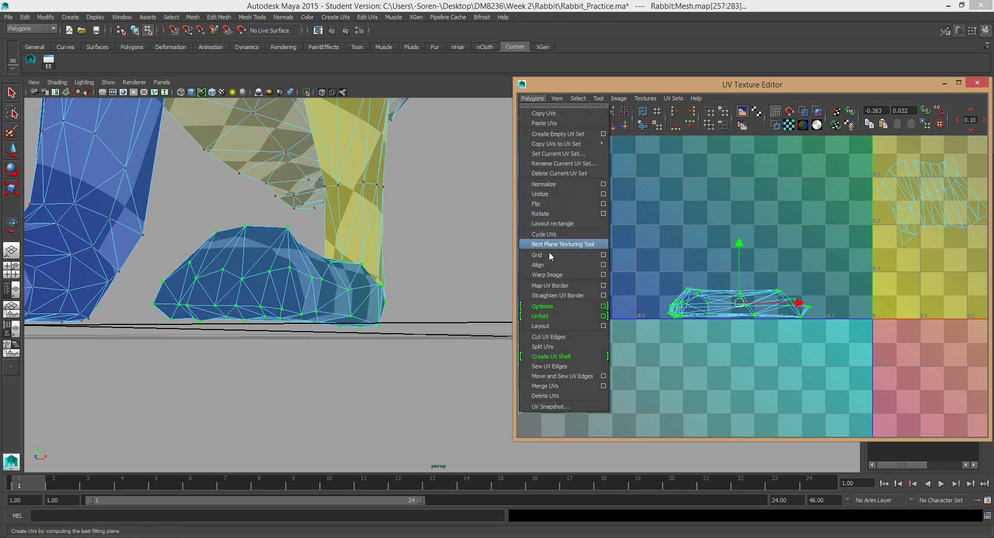
left_click(561, 326)
right_click_drag(794, 270, 724, 281, "alt")
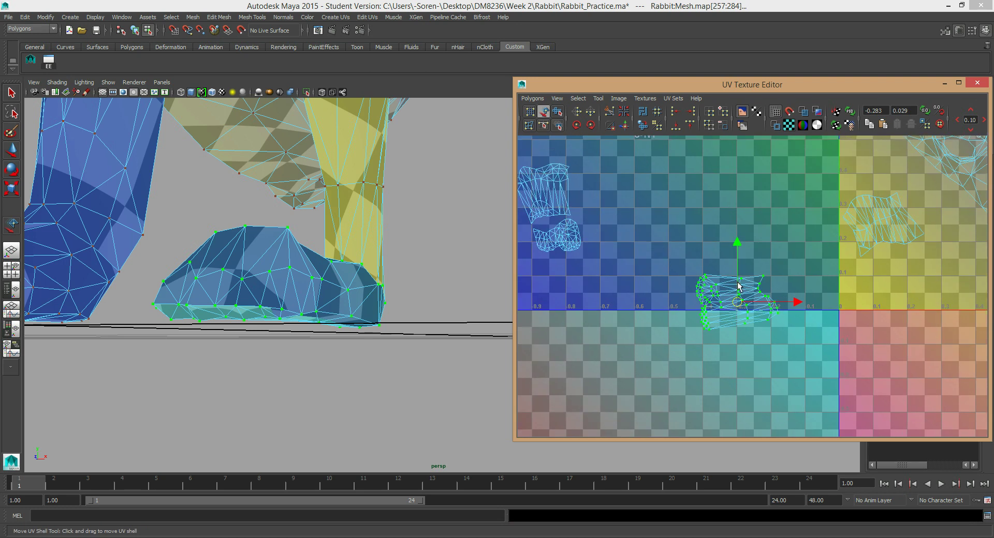
middle_click_drag(704, 285, 622, 279, "alt")
left_click_drag(651, 304, 819, 288)
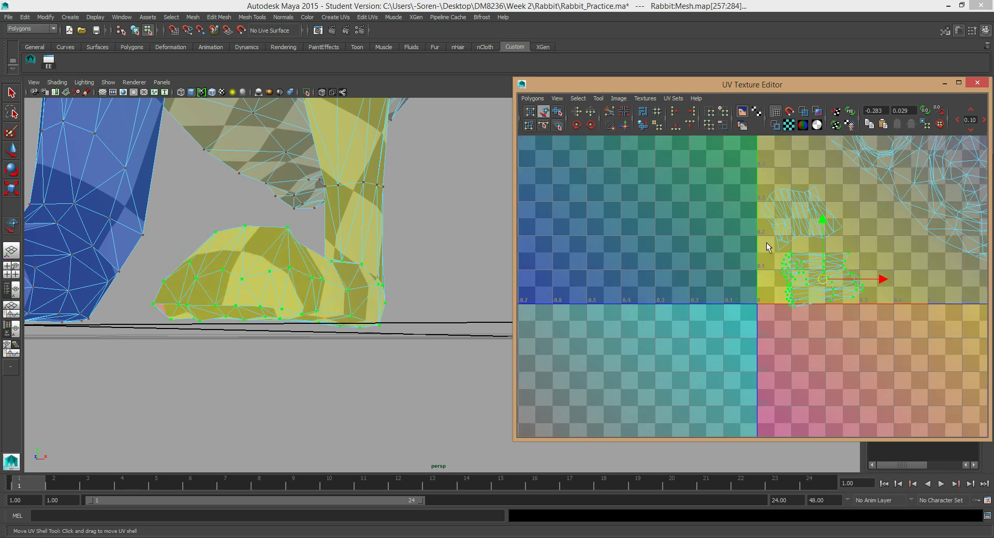
Rotate the foot's shell slightly and fit it just beneath the hind leg's shell, and select a UV on the leg shell's upper edge
middle_click_drag(766, 262, 723, 284, "alt")
right_click_drag(723, 283, 773, 264, "alt")
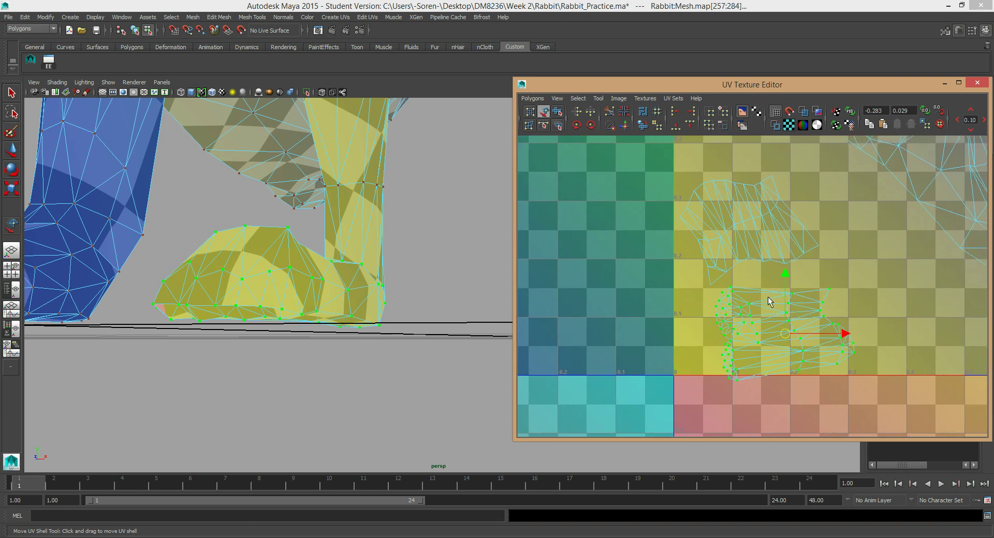
key("e")
key("w")
left_click_drag(785, 333, 789, 321)
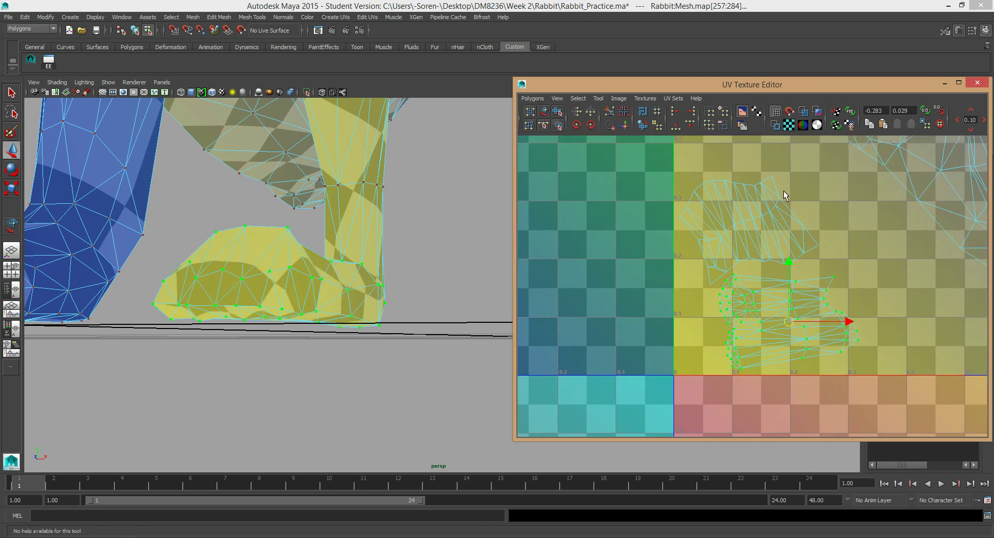
left_click(748, 185)
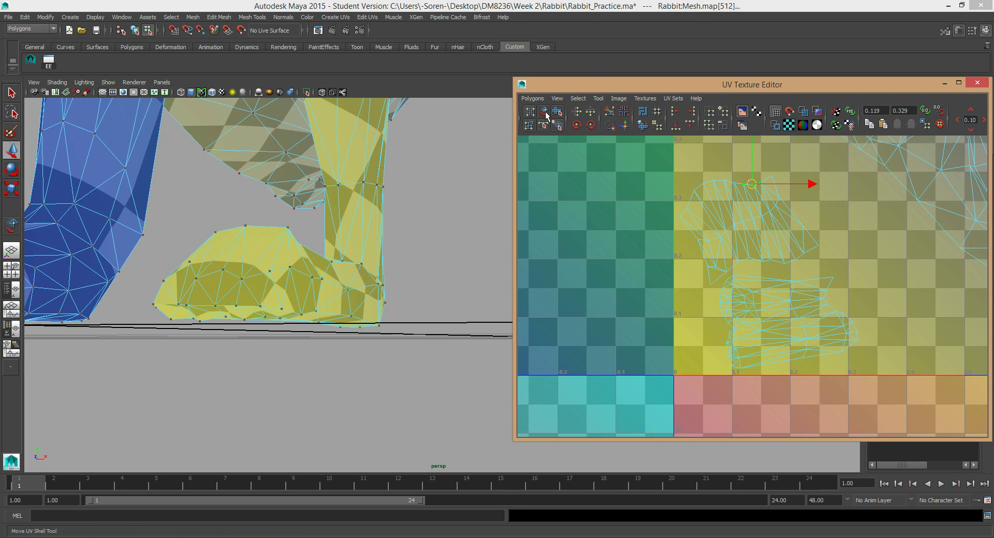
Move the hind leg's whole UV shell and rotate it slightly to line up just above the foot's shell
left_click_drag(734, 187, 731, 187)
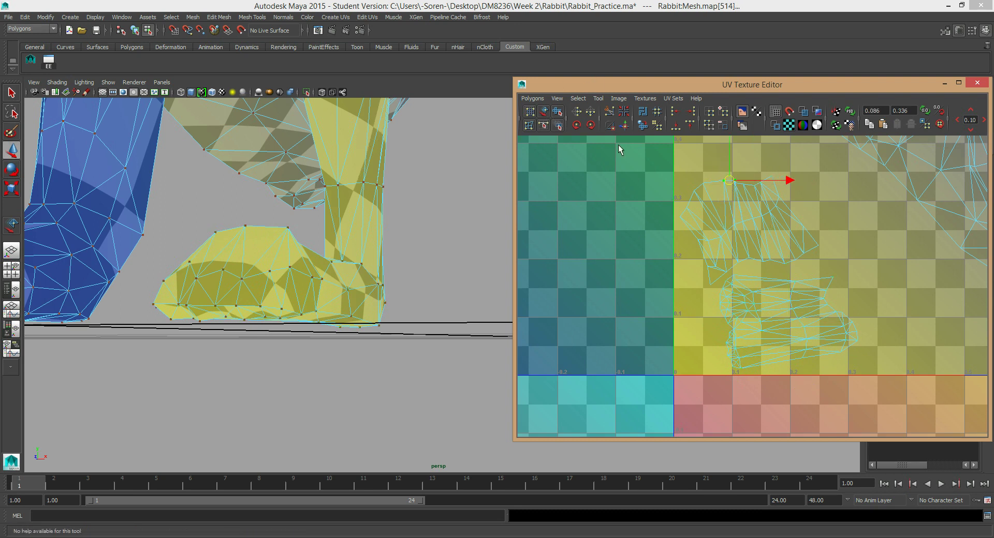
key("ctrl+z")
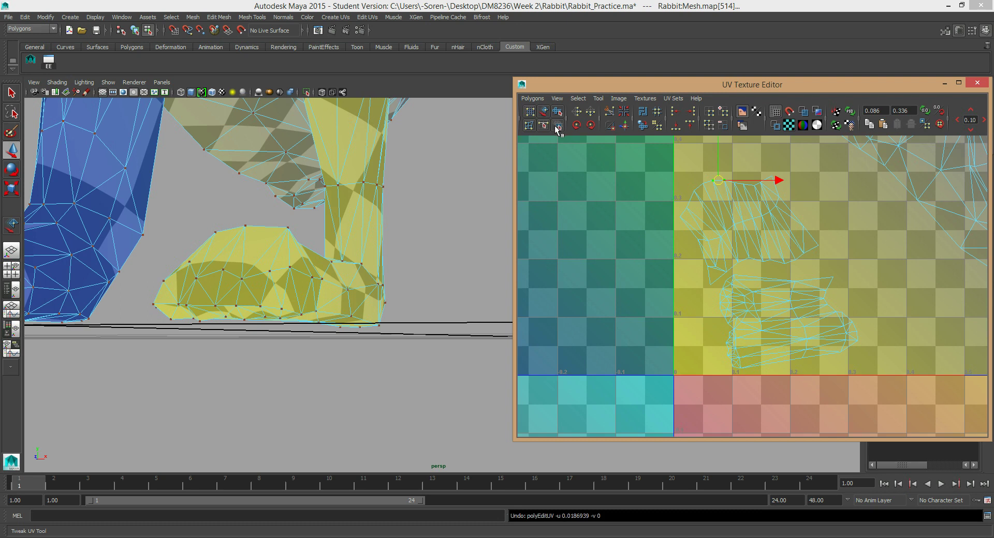
left_click(544, 113)
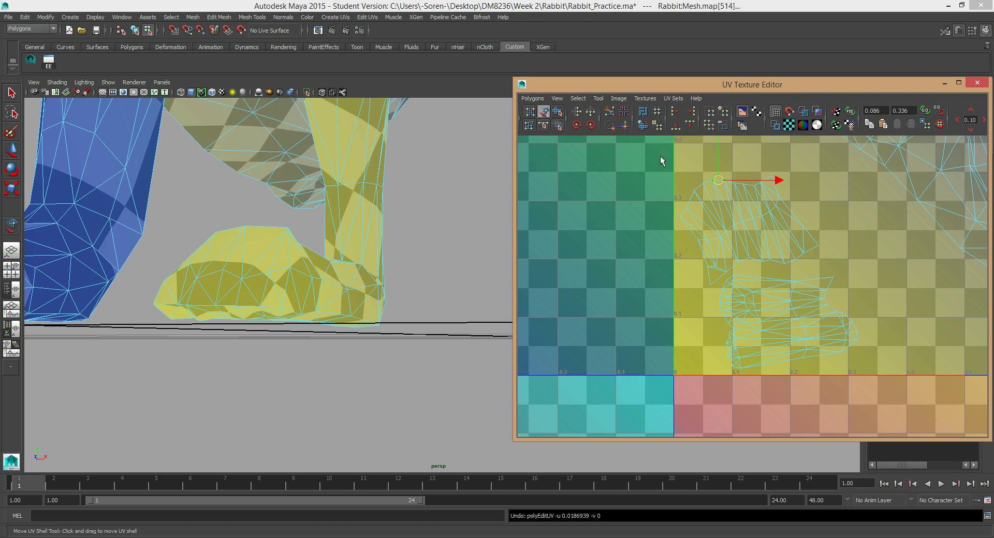
left_click(771, 206)
left_click_drag(743, 226, 764, 211)
key("e")
left_click_drag(806, 172, 770, 220)
key("w")
Select the hind leg and foot shells together, enlarge them slightly and move them closer to the 0 to 1 space's lower-left corner
right_click_drag(805, 253, 624, 242, "alt")
left_click_drag(392, 222, 310, 230, "alt")
right_click_drag(311, 230, 78, 168, "alt")
left_click_drag(836, 347, 728, 235)
middle_click_drag(738, 284, 710, 296, "alt")
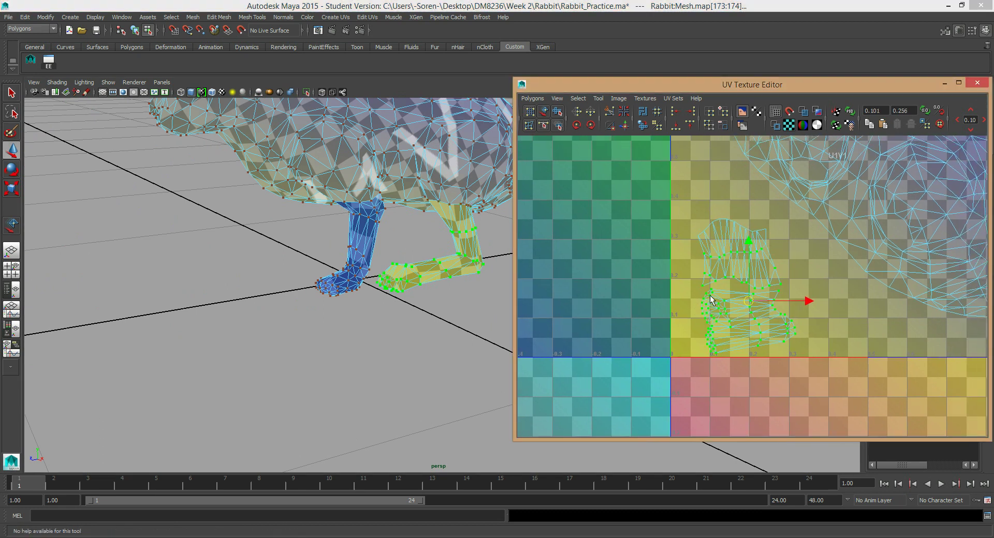
left_click(544, 112)
left_click(720, 325)
key("r")
mouse_move(744, 344)
middle_mouse_down()
mouse_move(759, 344)
mouse_move(752, 341)
middle_mouse_up()
key("w")
left_click_drag(746, 284, 729, 270)
Select the foreleg and front foot shells in the U-1V1 tile and move them to the lower edge of the 0 to 1 space
right_click_drag(444, 319, 341, 293, "alt")
right_click_drag(753, 301, 580, 256, "alt")
left_click_drag(617, 224, 518, 316)
left_click_drag(566, 266, 835, 322)
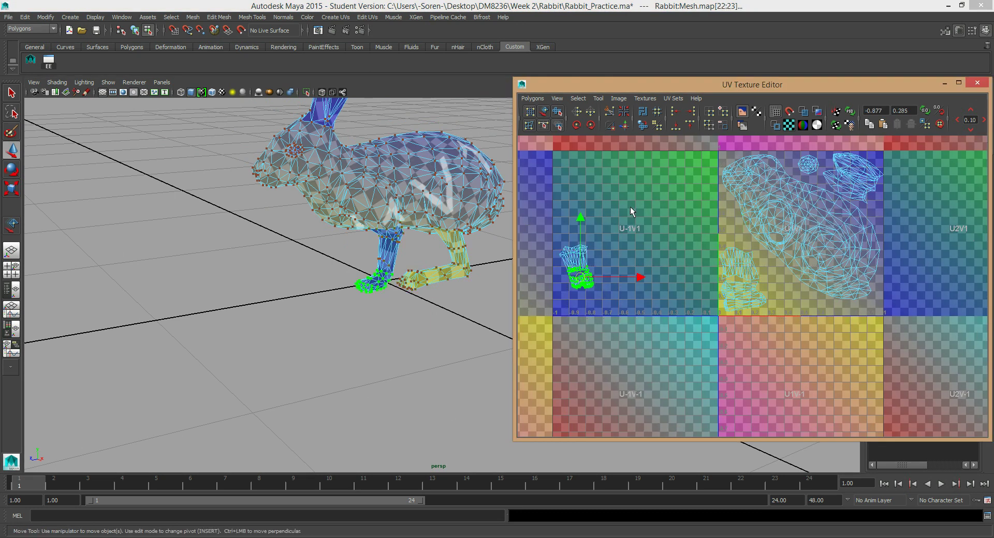
left_click(542, 111)
left_click(580, 272)
left_click_drag(581, 271, 797, 316)
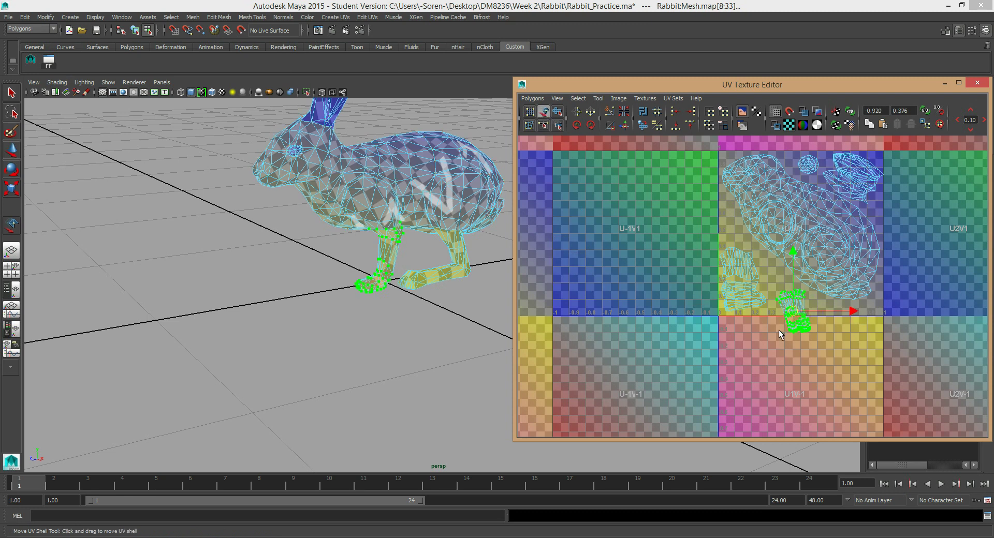
Enlarge the hind leg and foot shells slightly and move them up along the left edge of the 0 to 1 space
scroll(857, 340, "up", 6)
scroll(713, 262, "up", 2)
scroll(625, 251, "down", 4)
scroll(632, 270, "down", 1)
left_click(693, 311)
left_click_drag(691, 312, 690, 317)
key("r")
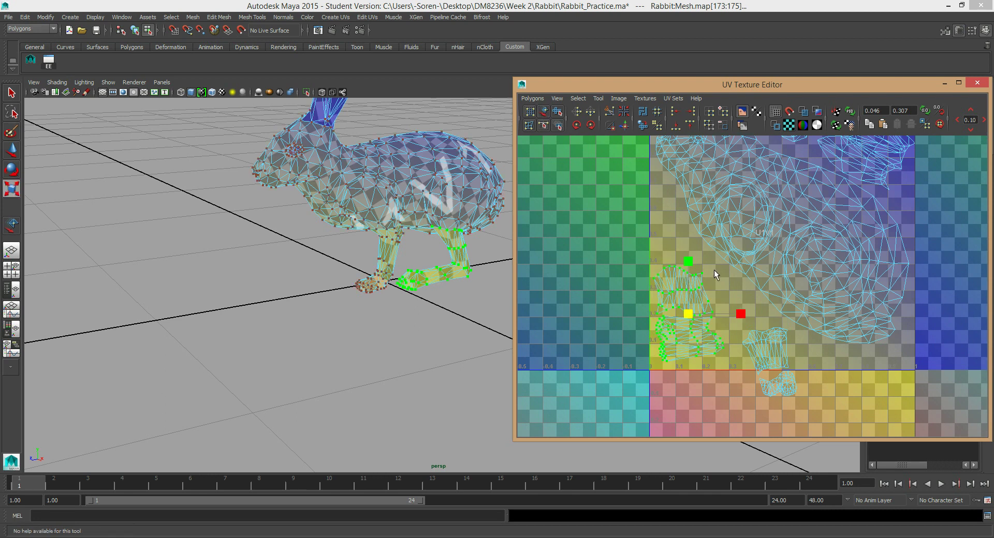
key("w")
left_click_drag(689, 316, 687, 289)
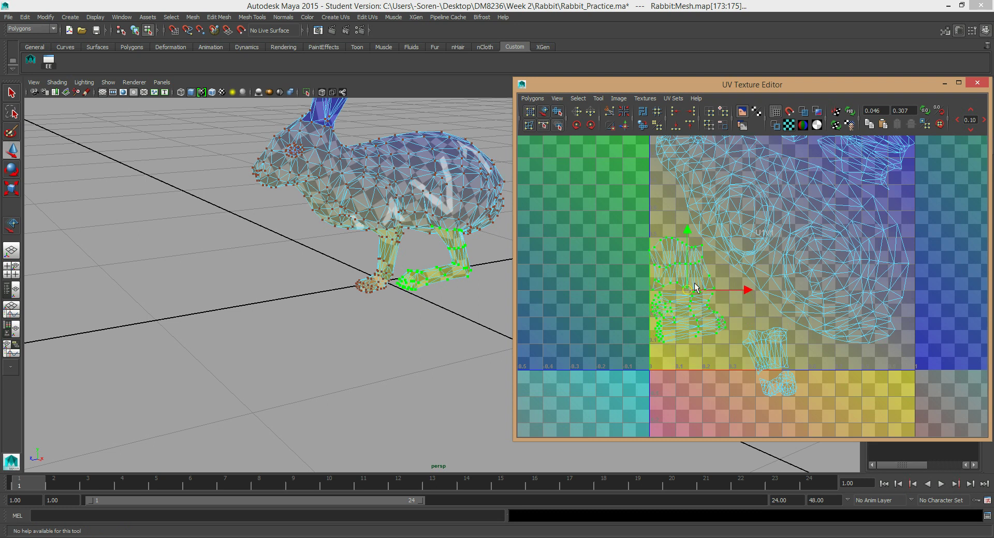
left_click_drag(747, 290, 750, 291)
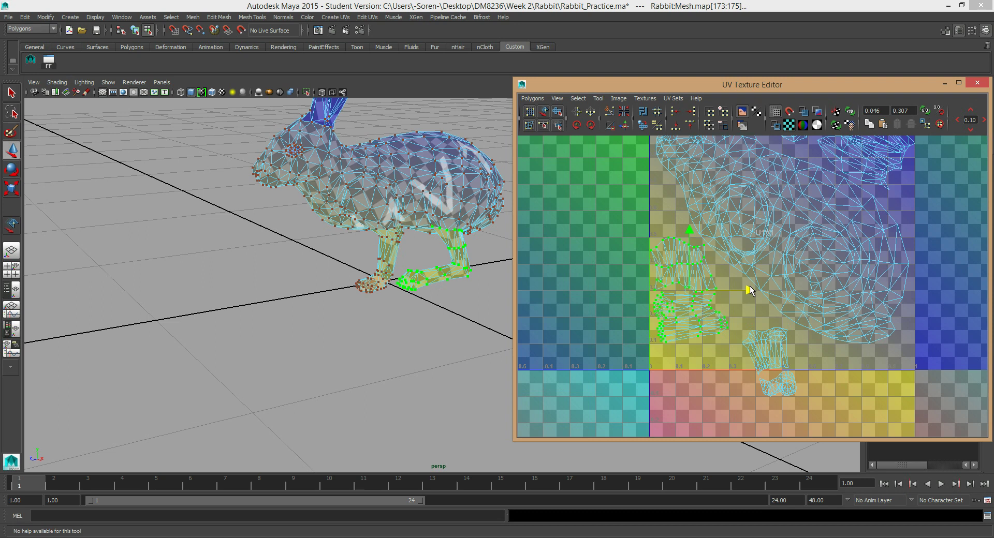
middle_click_drag(708, 326, 684, 286, "alt")
right_click_drag(684, 286, 724, 268, "alt")
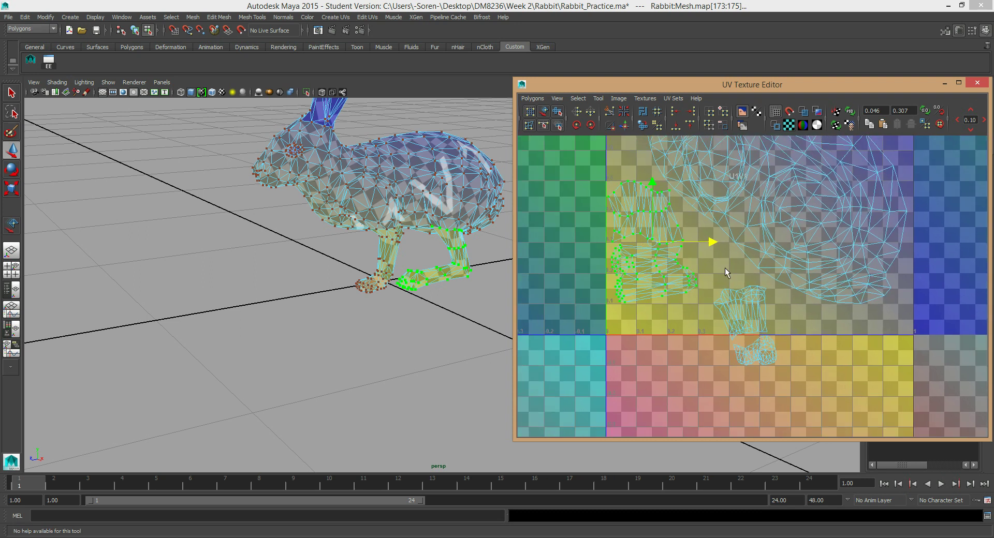
Move the foreleg's shell inside the 0 to 1 space beside the hind foot's shell and rotate it to a diagonal orientation
left_click(546, 114)
left_click(743, 302)
left_click_drag(739, 316, 724, 292)
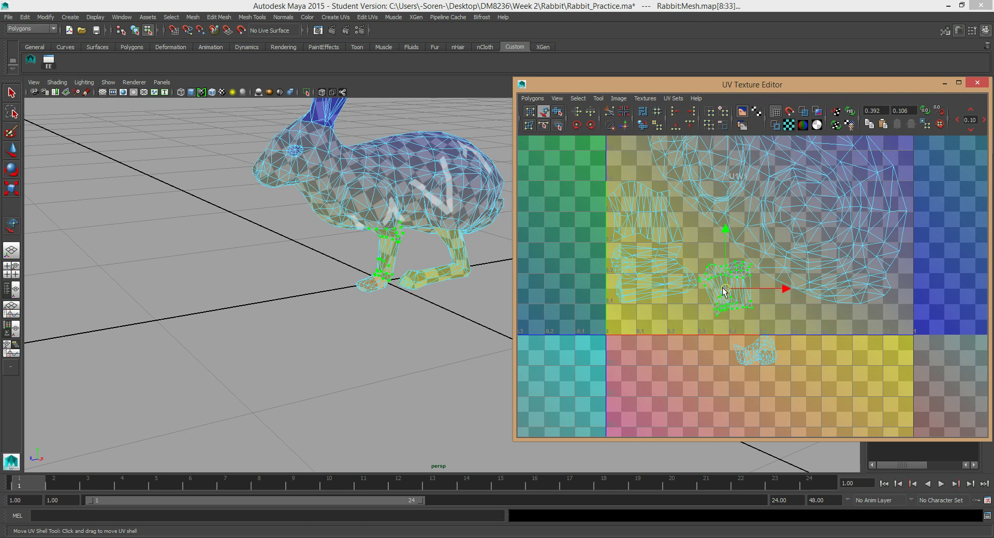
key("e")
left_click_drag(767, 253, 747, 398)
key("w")
left_click_drag(725, 293, 729, 300)
key("e")
left_click_drag(761, 258, 777, 277)
key("w")
mouse_move(728, 298)
left_mouse_down()
mouse_move(723, 284)
mouse_move(732, 288)
left_mouse_up()
Move the hind foot's shell down and rotate it clockwise in 45-degree steps until its toe end points down
left_click(658, 284)
left_click_drag(658, 284, 673, 303)
left_click(543, 126)
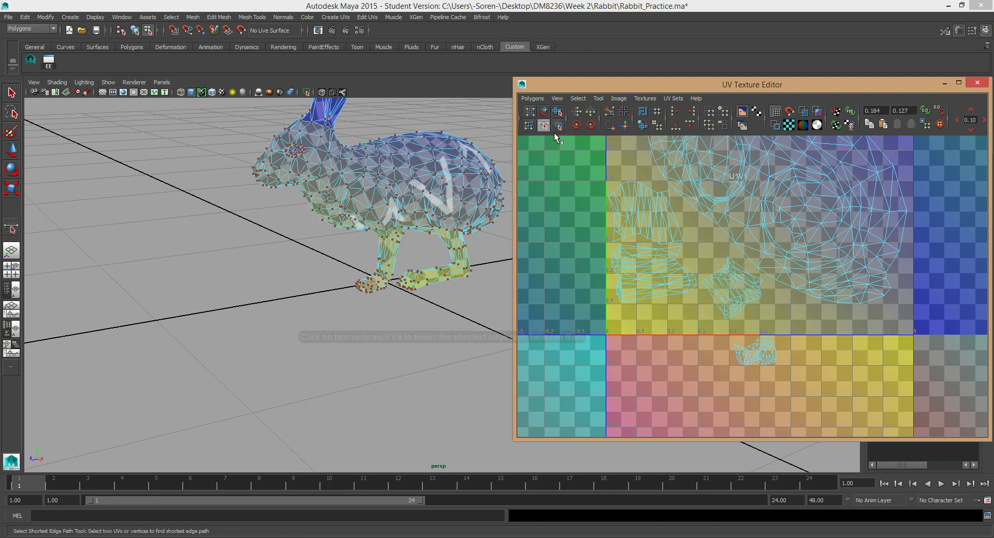
left_click(662, 298)
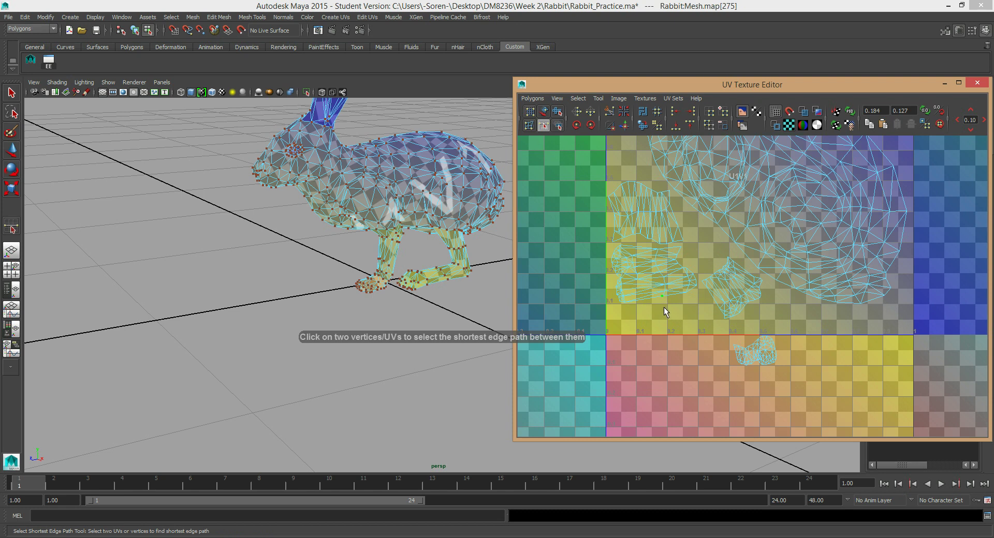
left_click(543, 126)
left_click(629, 284)
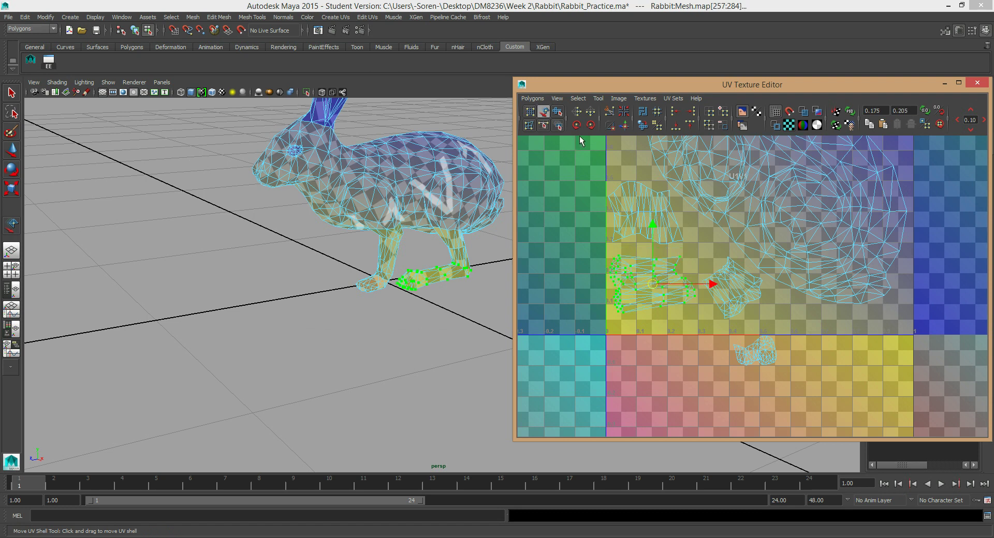
left_click(591, 125)
left_click(590, 126)
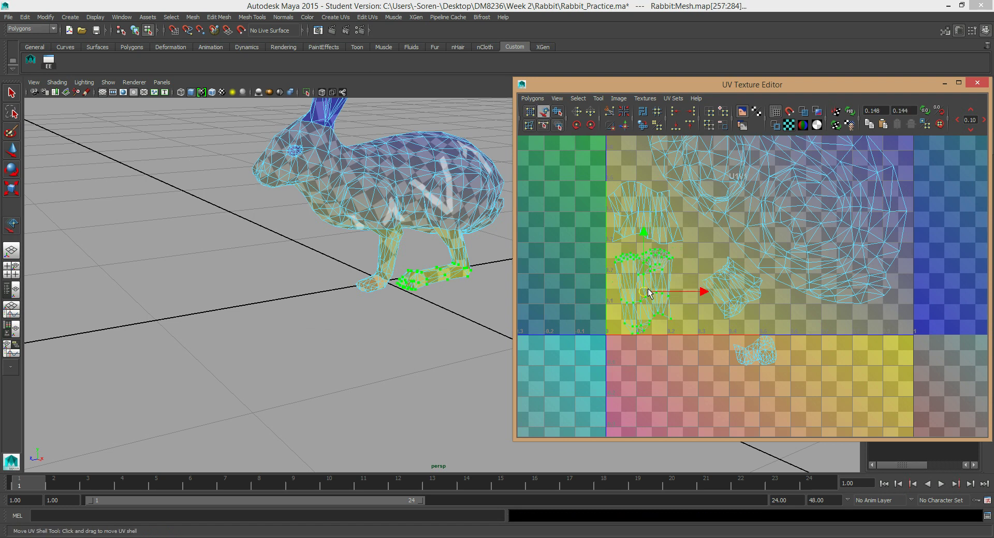
left_click(590, 125)
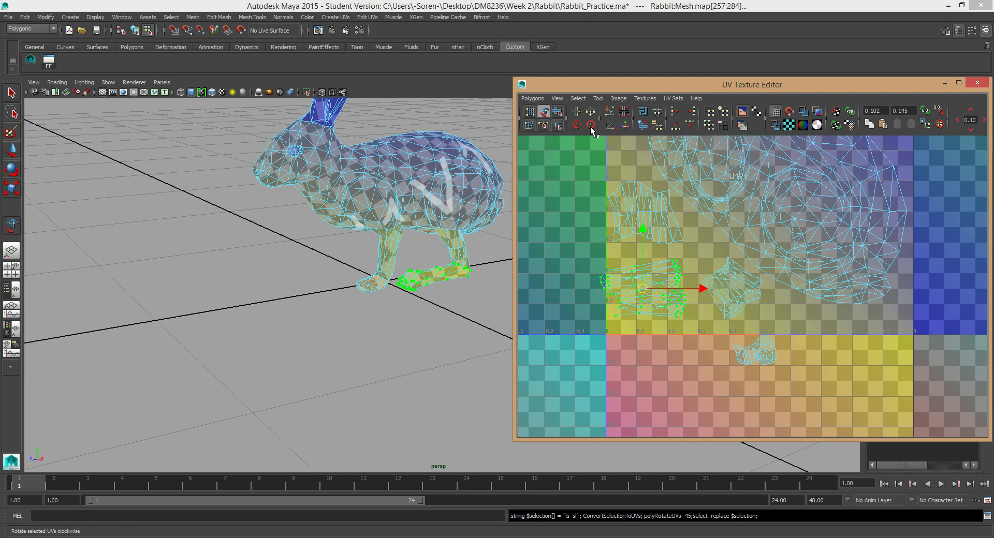
left_click(590, 126)
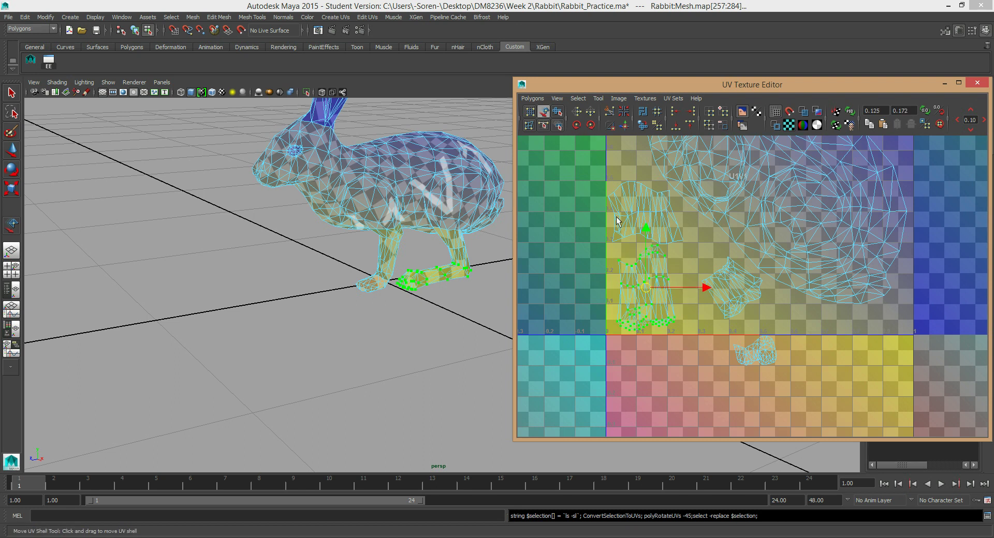
left_click_drag(646, 287, 645, 292)
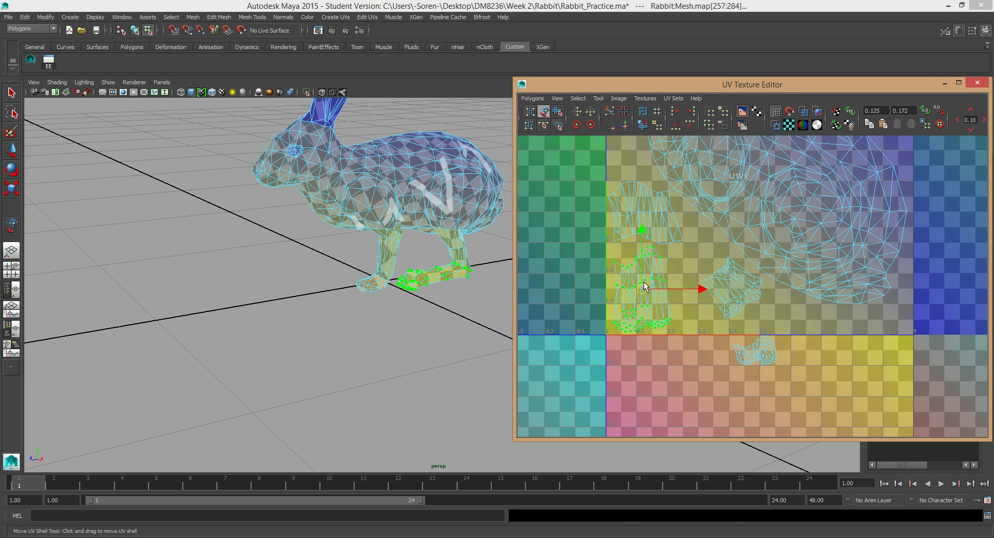
Try the hind leg's shell in other 45-degree orientations, return it to its upright orientation and place it just above the foot's shell
left_click(636, 207)
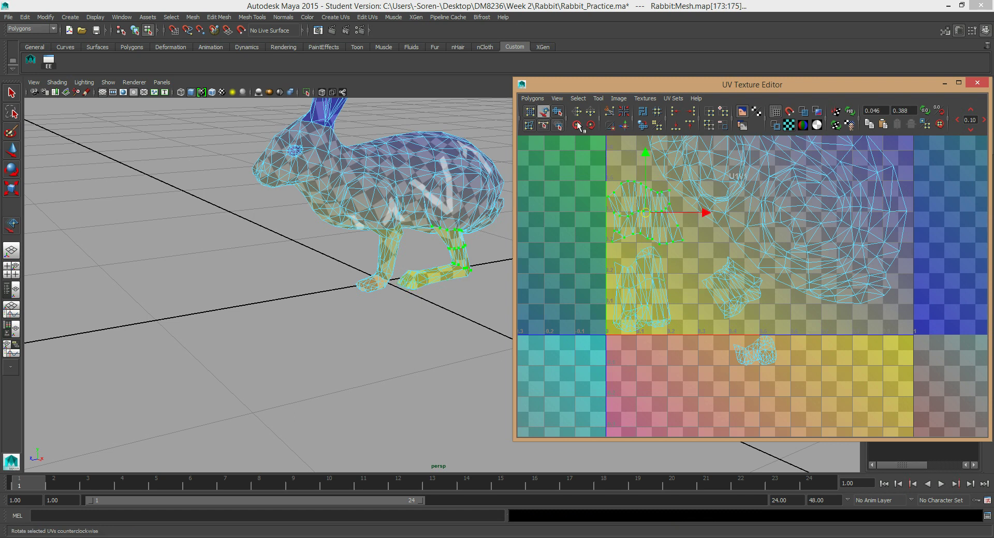
left_click(577, 125)
left_click(579, 124)
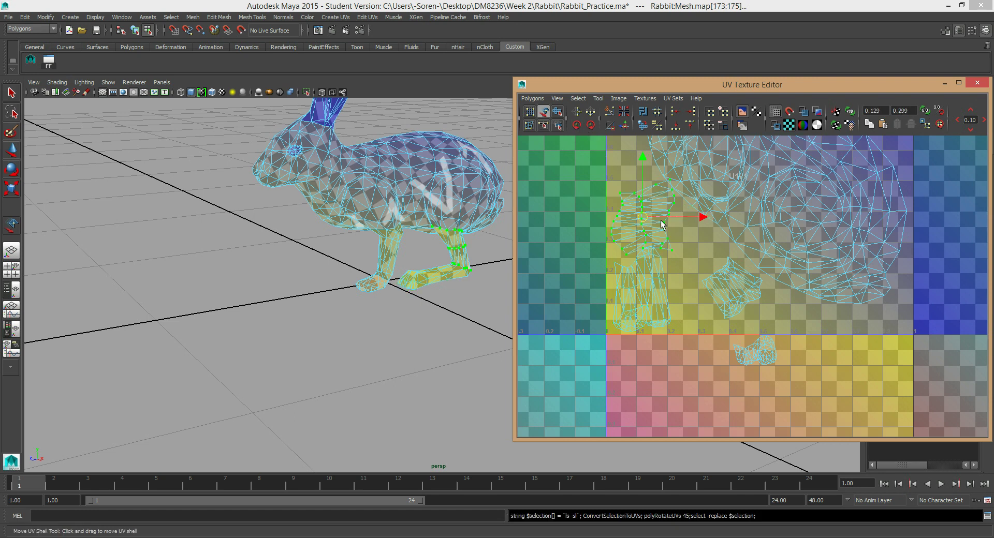
left_click(591, 125)
left_click(591, 126)
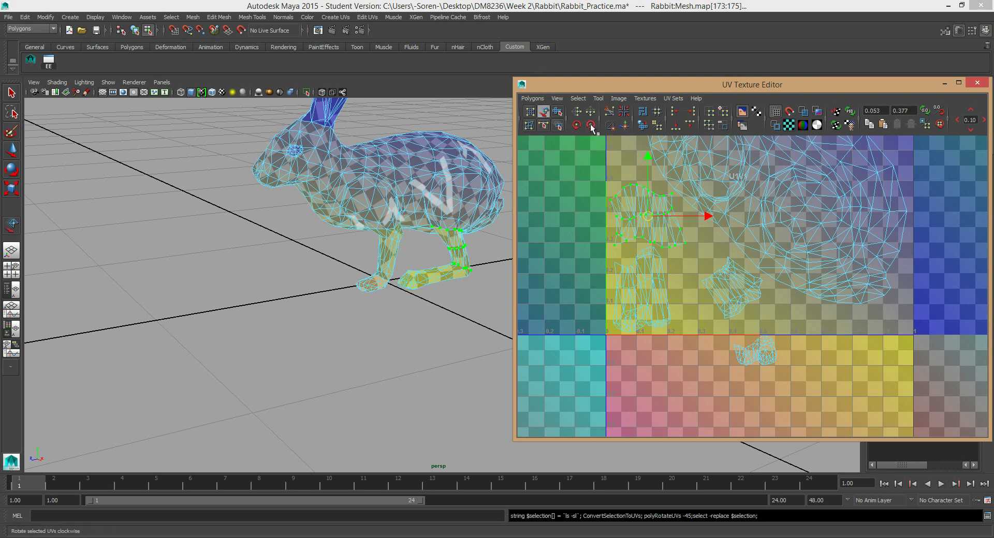
left_click(590, 126)
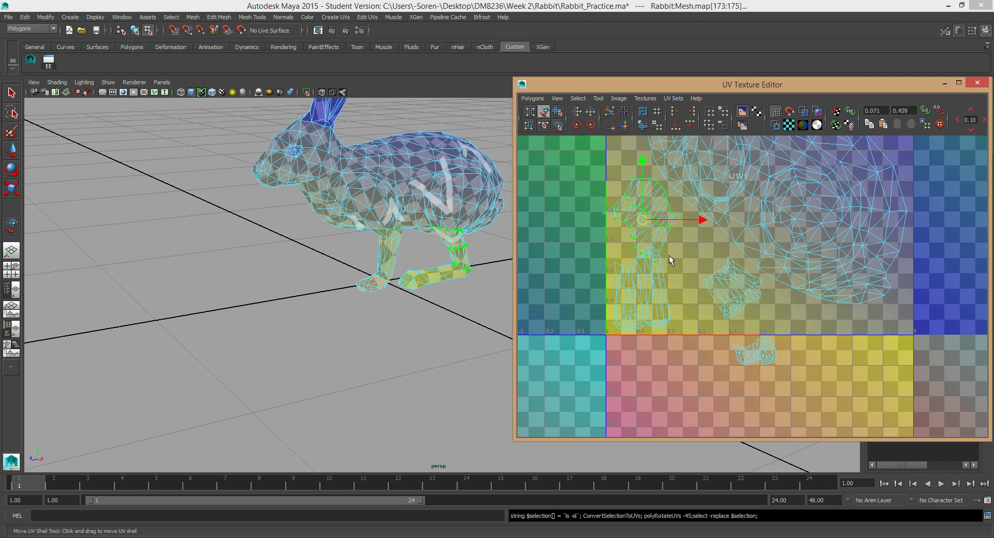
left_click_drag(641, 209, 645, 202)
key("ctrl+z")
middle_click_drag(636, 200, 608, 258, "alt")
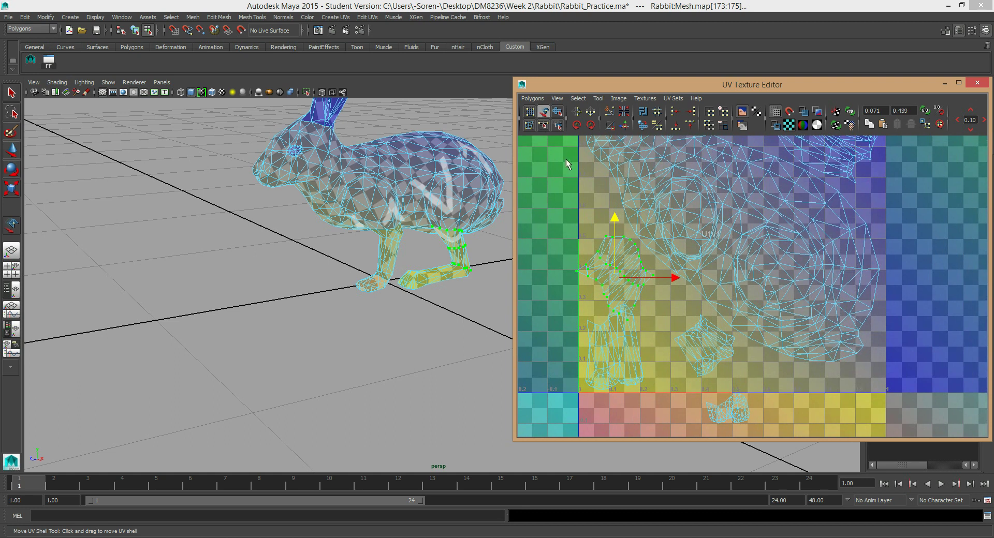
left_click(590, 125)
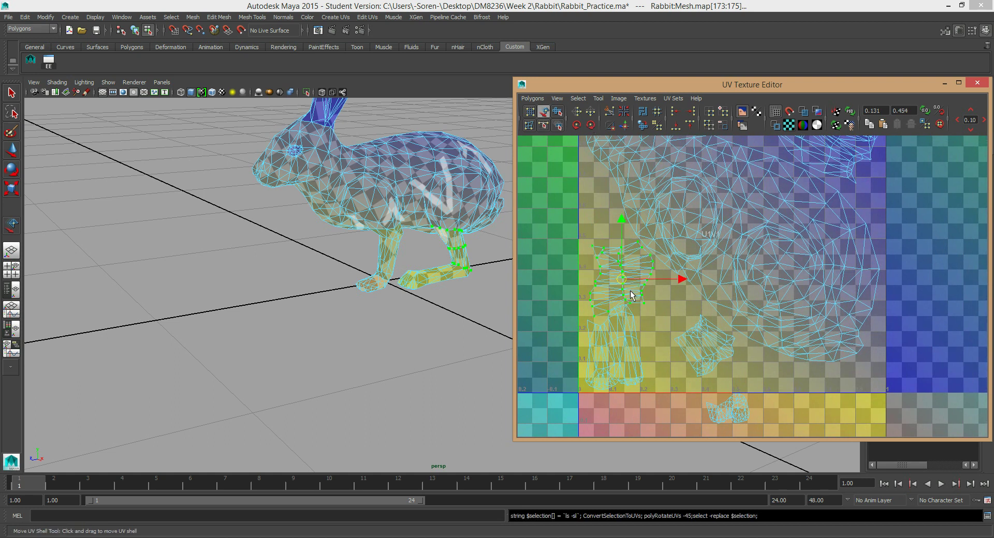
left_click(575, 125)
left_click_drag(617, 279, 615, 267)
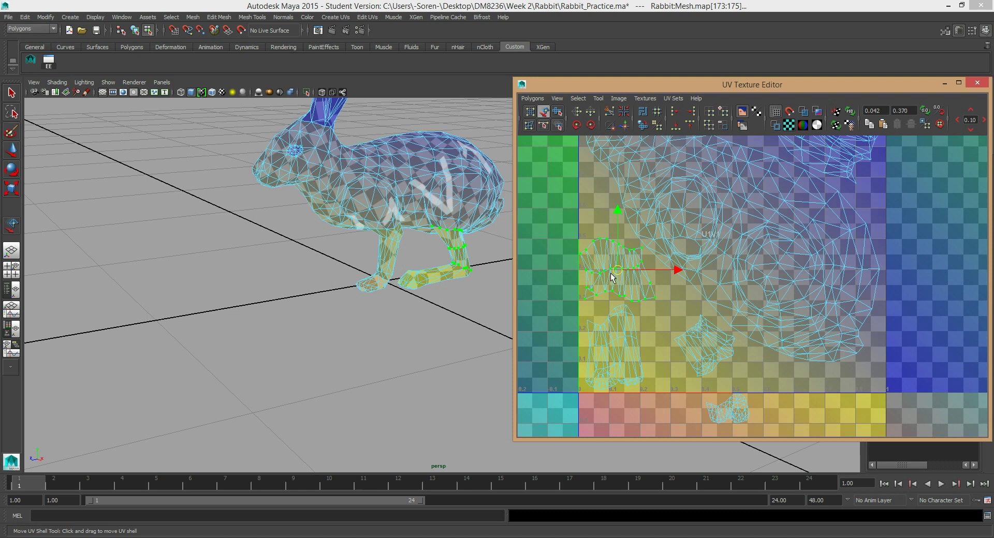
Place the foreleg's shell beside the hind foot's shell and move the front foot's shell inside the 0 to 1 space's lower edge
left_click_drag(701, 342, 673, 325)
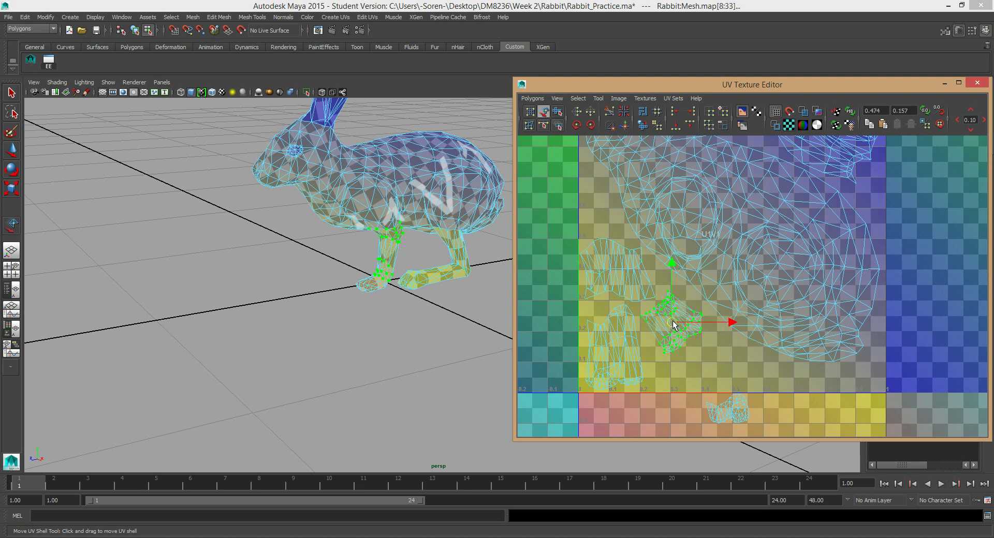
left_click(735, 399)
left_click_drag(729, 411, 718, 365)
left_click(682, 325)
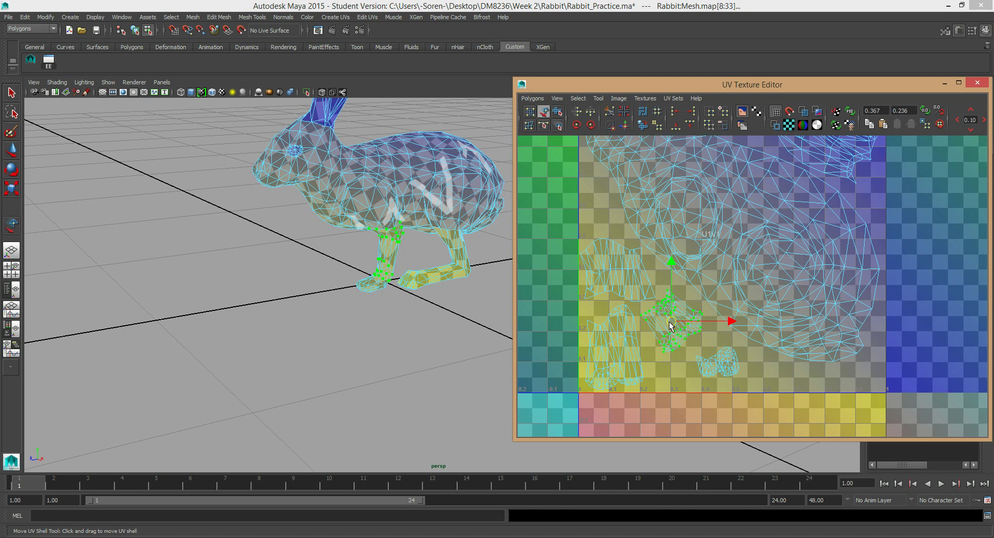
left_click(735, 363)
left_click_drag(730, 369, 774, 374)
left_click_drag(672, 326, 688, 345)
Enlarge the foreleg's shell, rotate it slightly clockwise and fit it into the gap between the hind foot and body shells
key("r")
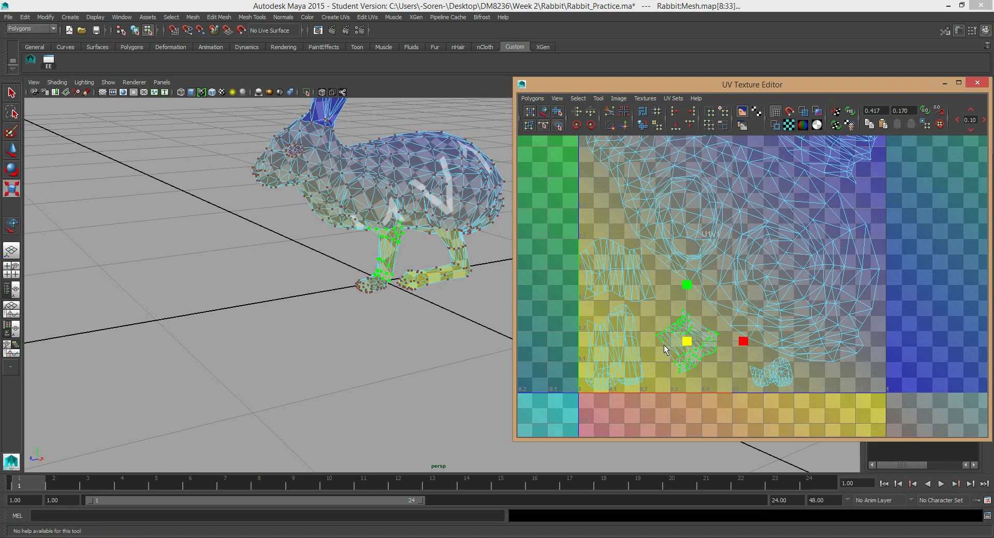
middle_click_drag(663, 341, 679, 332)
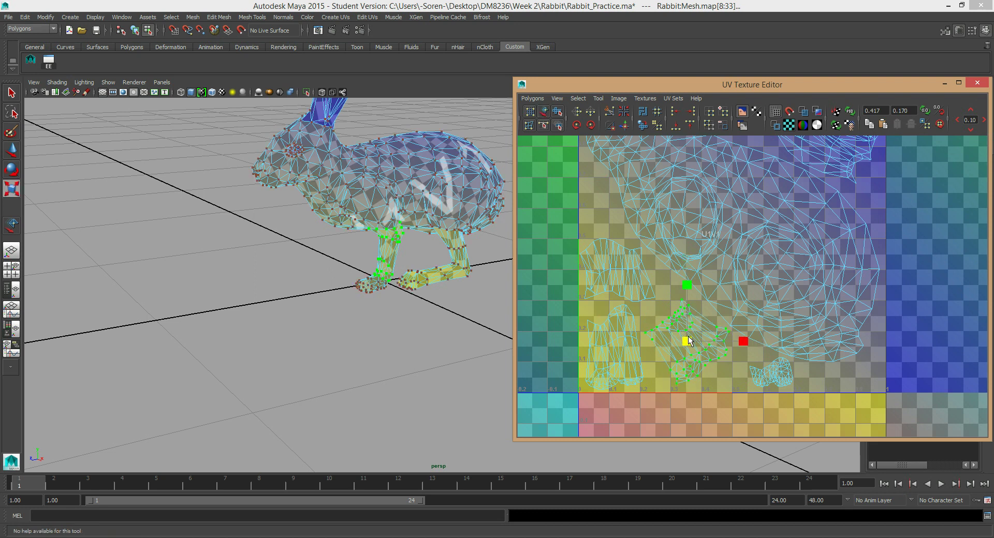
key("e")
left_click_drag(711, 289, 718, 301)
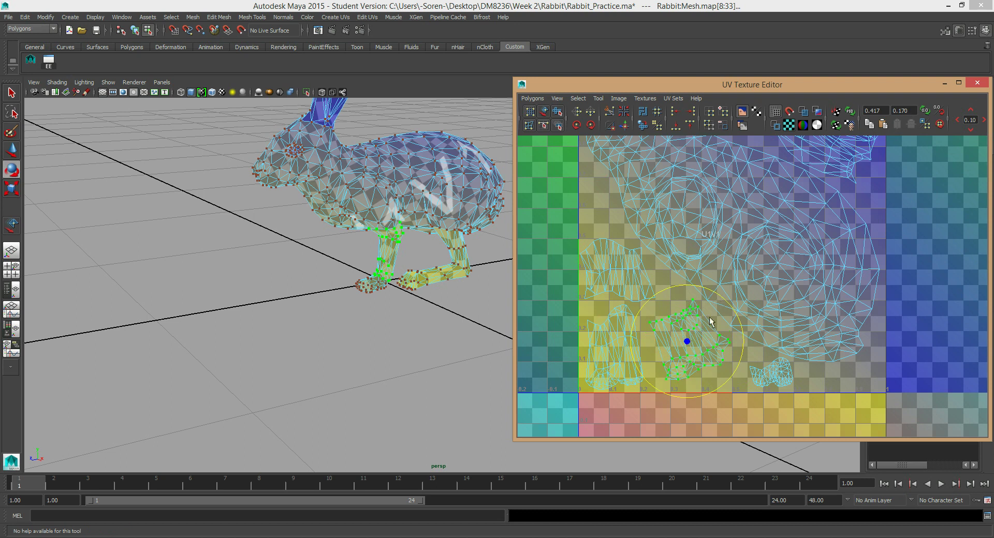
key("w")
left_click_drag(687, 339, 682, 332)
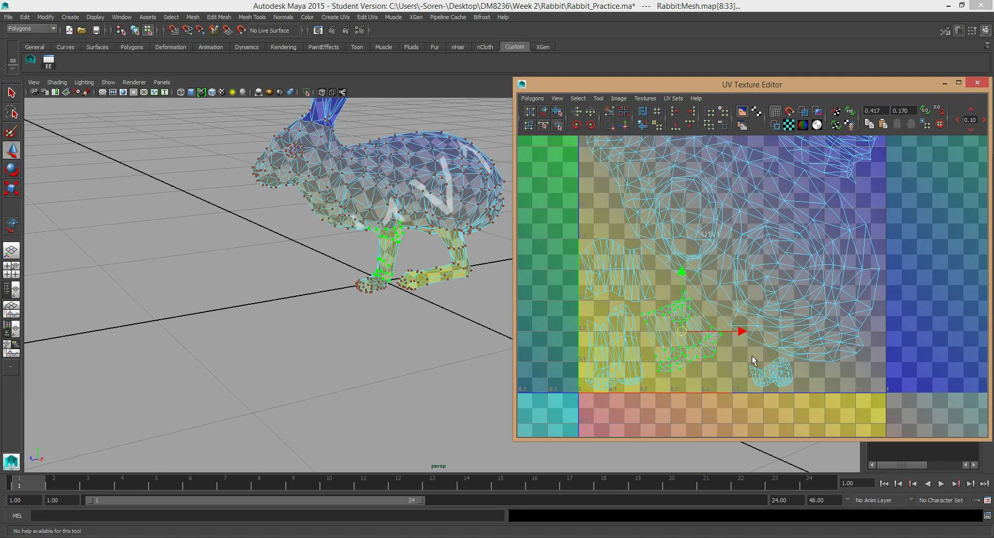
Move the front foot's whole shell next to the foreleg's shell along the 0 to 1 space's lower edge and enlarge it
left_click_drag(749, 365, 764, 372)
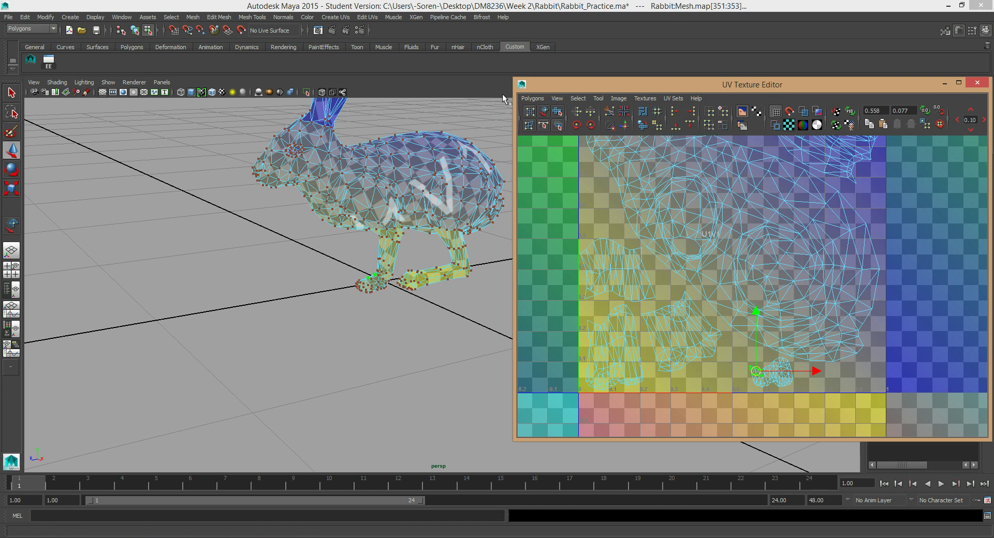
left_click(543, 112)
left_click(773, 381)
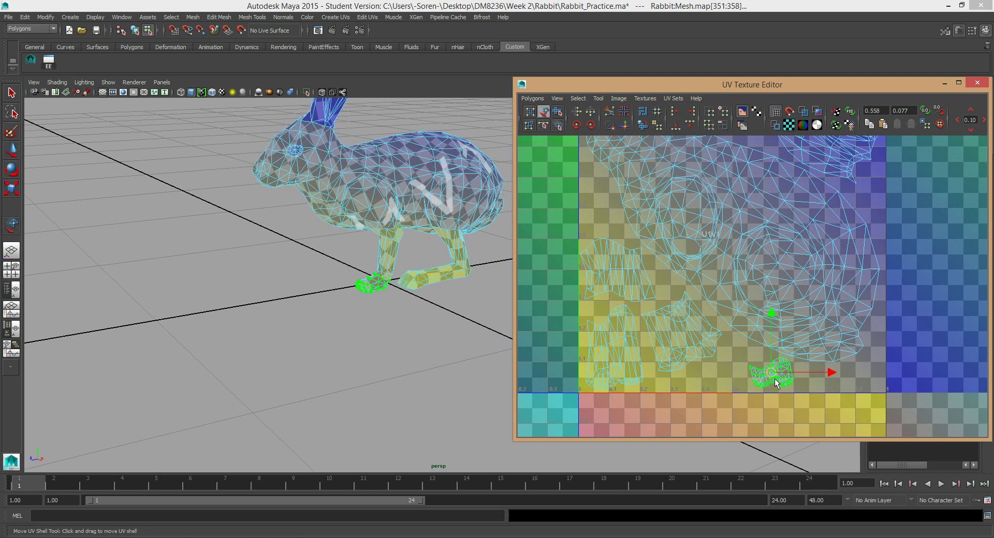
left_click_drag(771, 381, 732, 386)
key("r")
middle_click_drag(694, 393, 714, 387)
Select all of the rabbit mesh's UVs
right_click_drag(803, 354, 585, 216, "alt")
key("q")
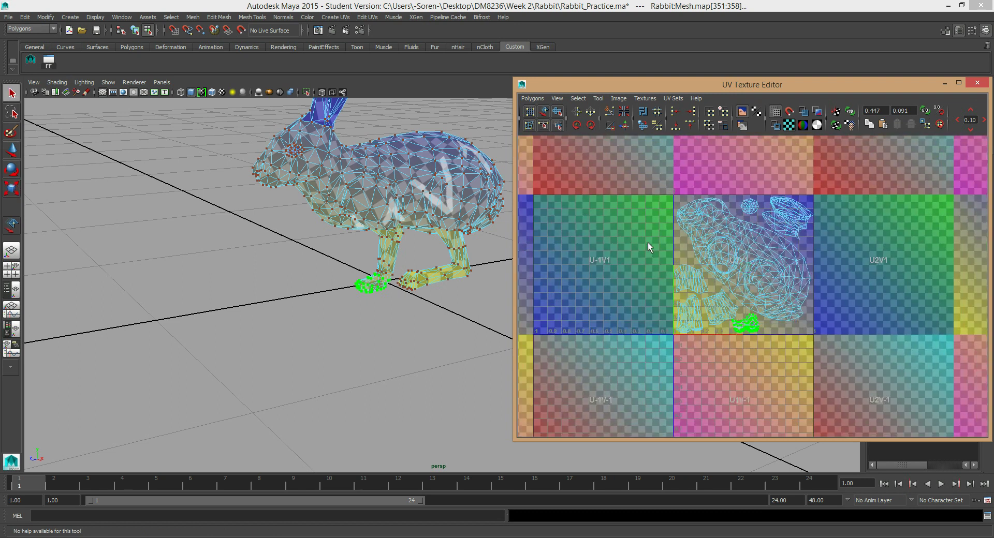
key("ctrl+shift+a")
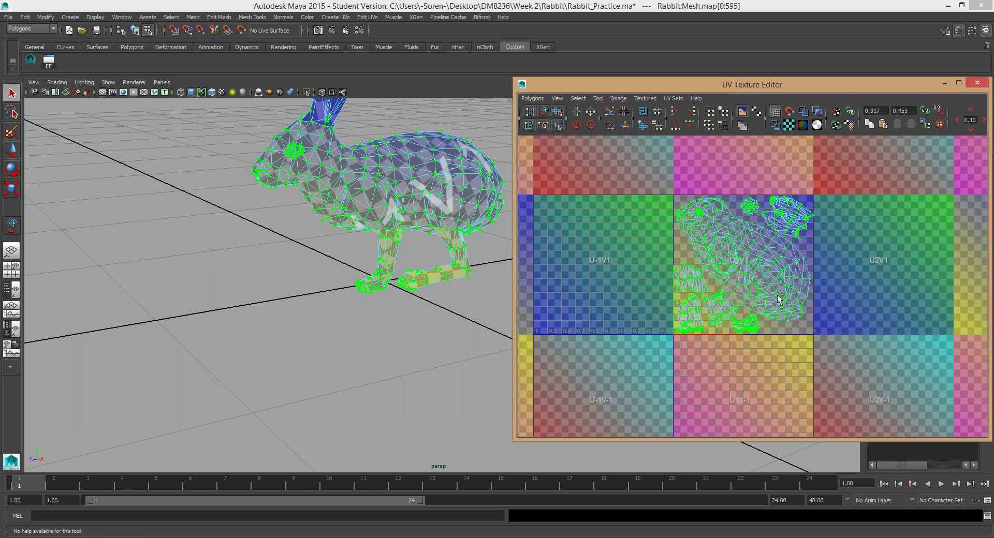
Try scaling all of the rabbit's UVs down about their common centre and undo the scaling
key("r")
middle_click_drag(845, 306, 812, 309)
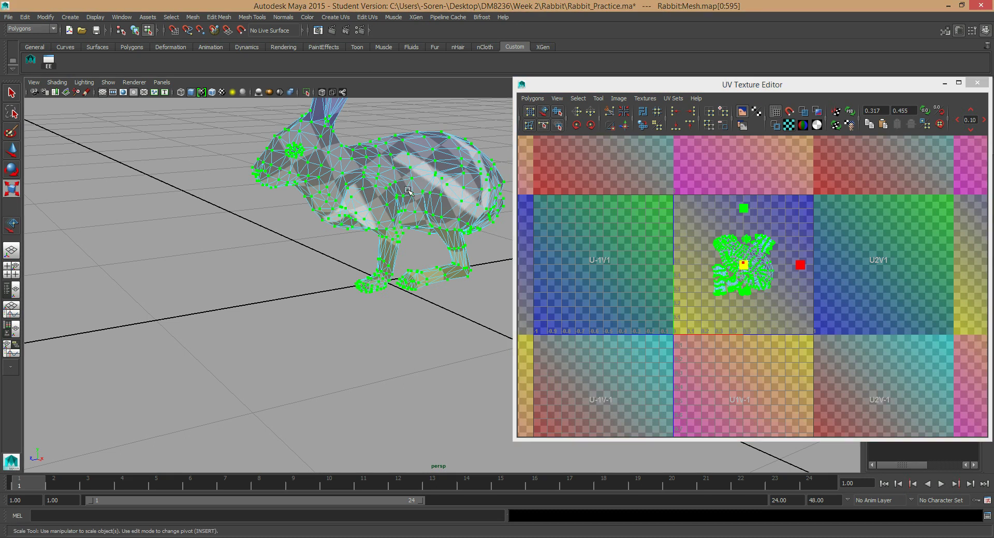
key("ctrl+z")
key("ctrl+z")
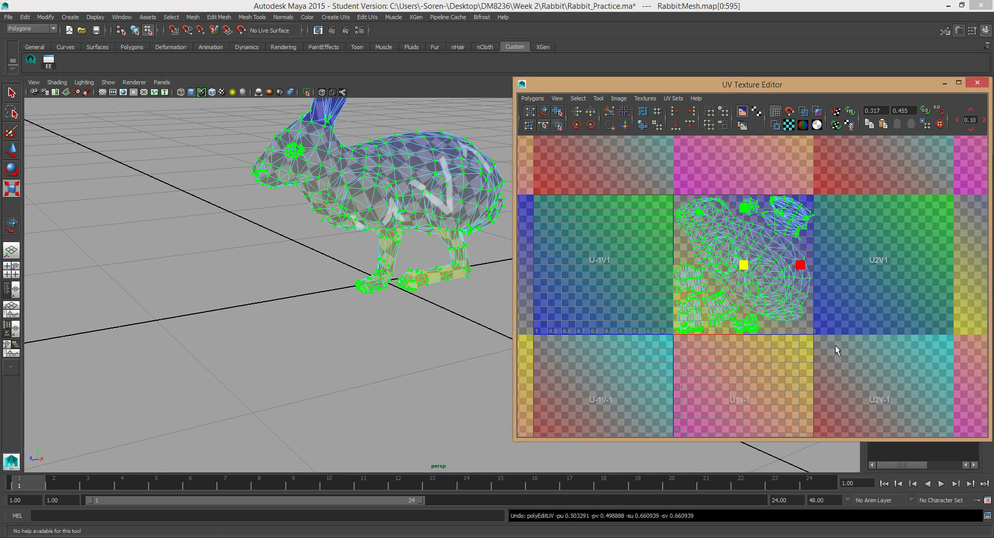
Clear the UV selection and turn off the coloured checker texture display
left_click(834, 348)
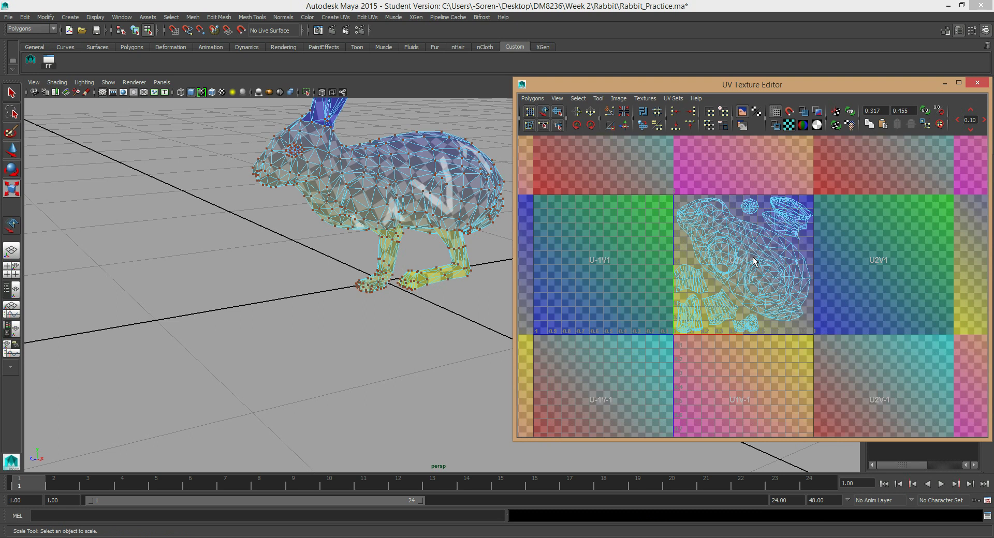
left_click(788, 125)
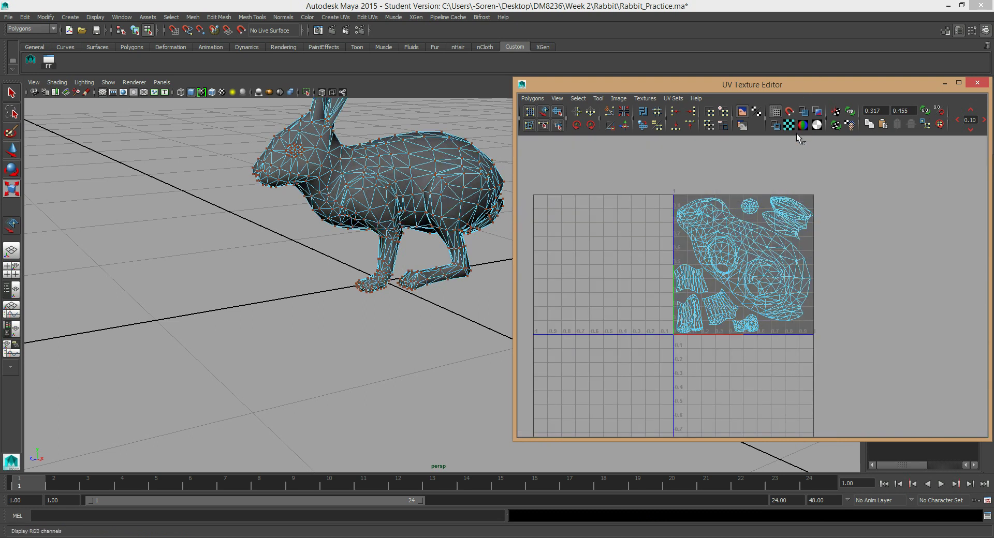
Move the ear's whole UV shell slightly inward so it clears the right border of the 0 to 1 space
right_click_drag(617, 259, 888, 330, "alt")
middle_click_drag(590, 260, 592, 243, "alt")
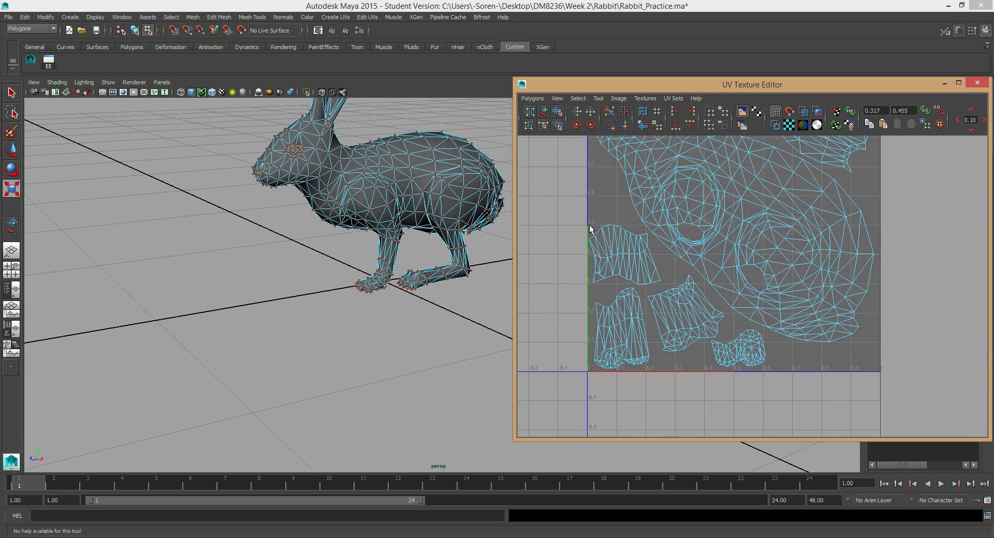
middle_click_drag(806, 244, 716, 368, "alt")
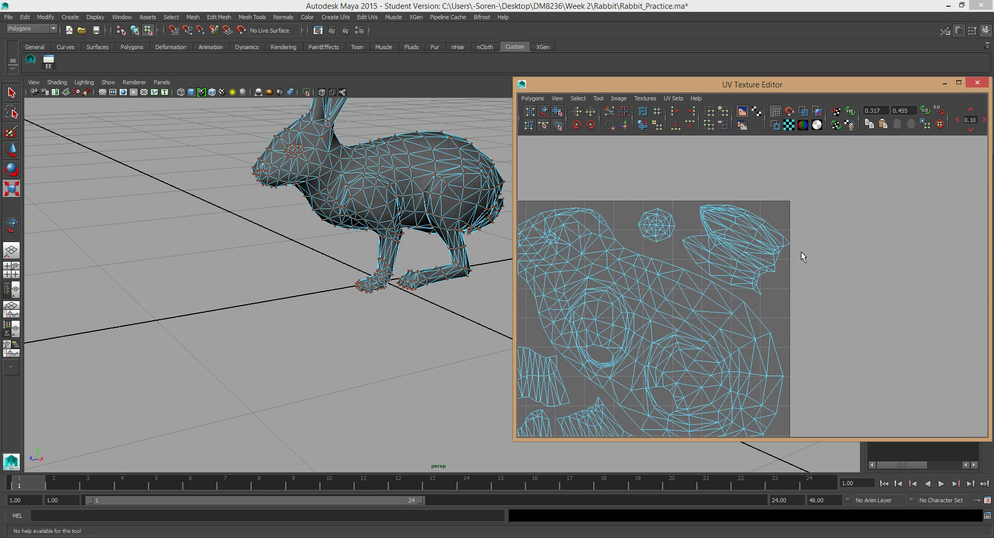
right_click_drag(689, 230, 871, 269, "alt")
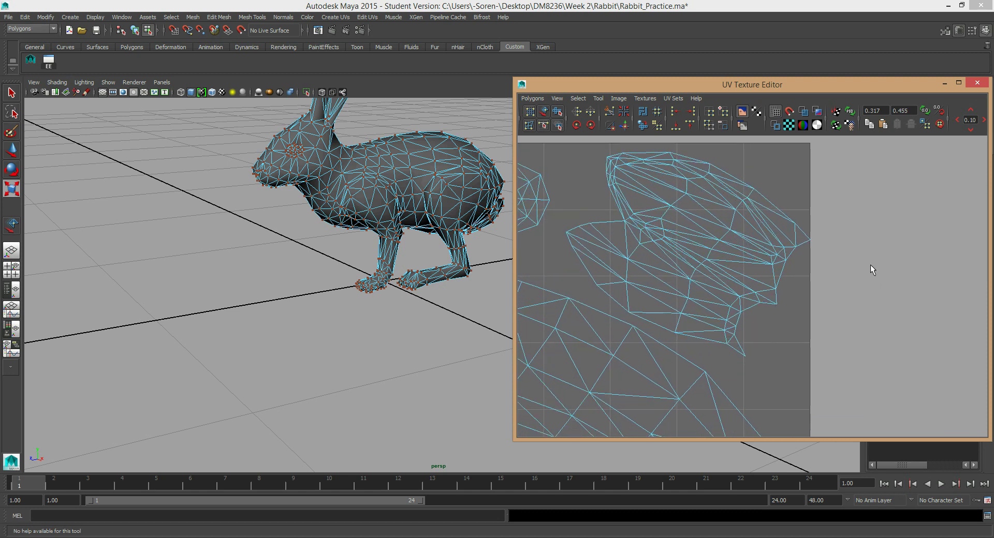
key("w")
left_click_drag(718, 160, 704, 145)
left_click(544, 112)
left_click(876, 317)
right_click_drag(877, 318, 539, 234, "alt")
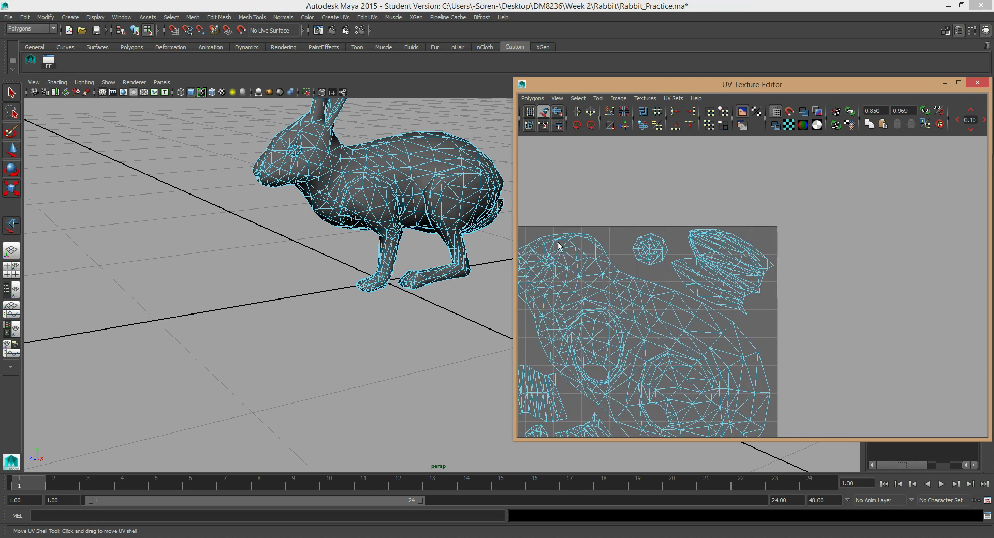
Switch the rabbit from component mode back to object mode and select its whole mesh
right_click_drag(537, 413, 517, 265, "alt")
middle_click_drag(518, 265, 524, 228, "alt")
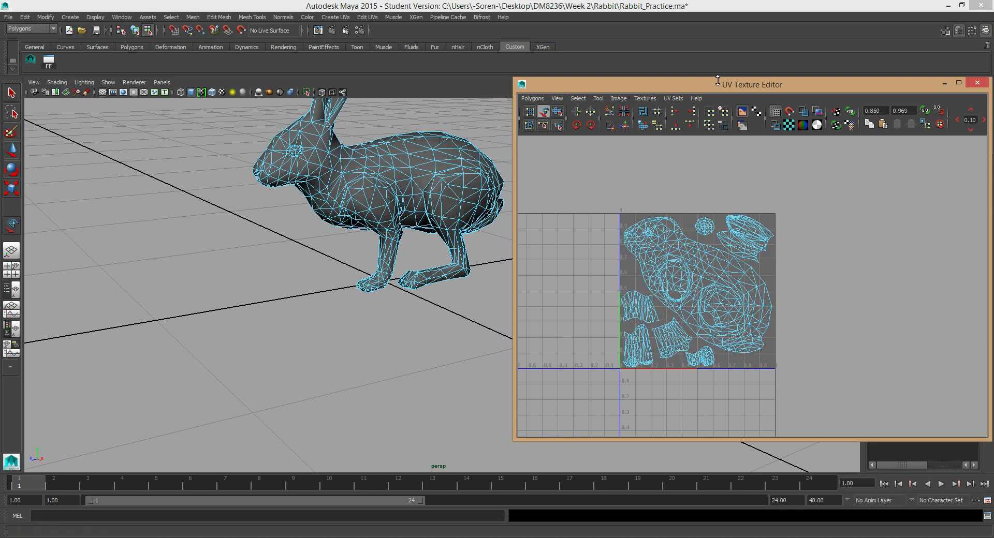
left_click_drag(407, 156, 462, 241, "alt")
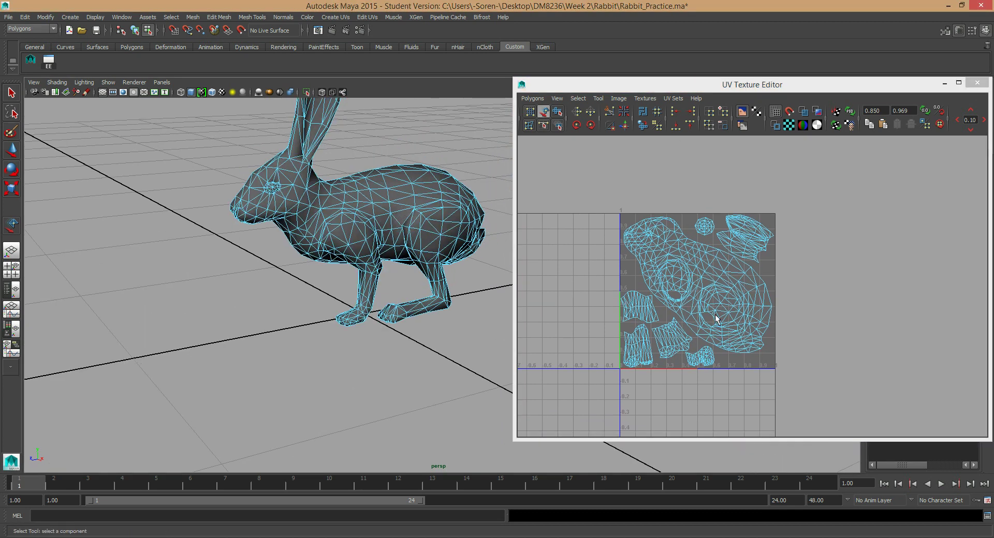
right_click_drag(381, 190, 414, 171)
left_click(397, 122)
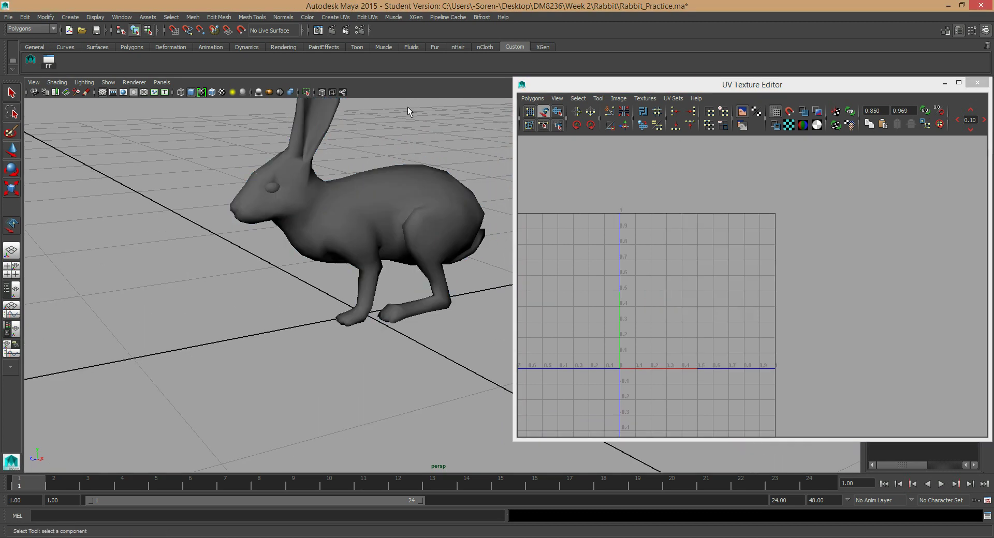
left_click(408, 193)
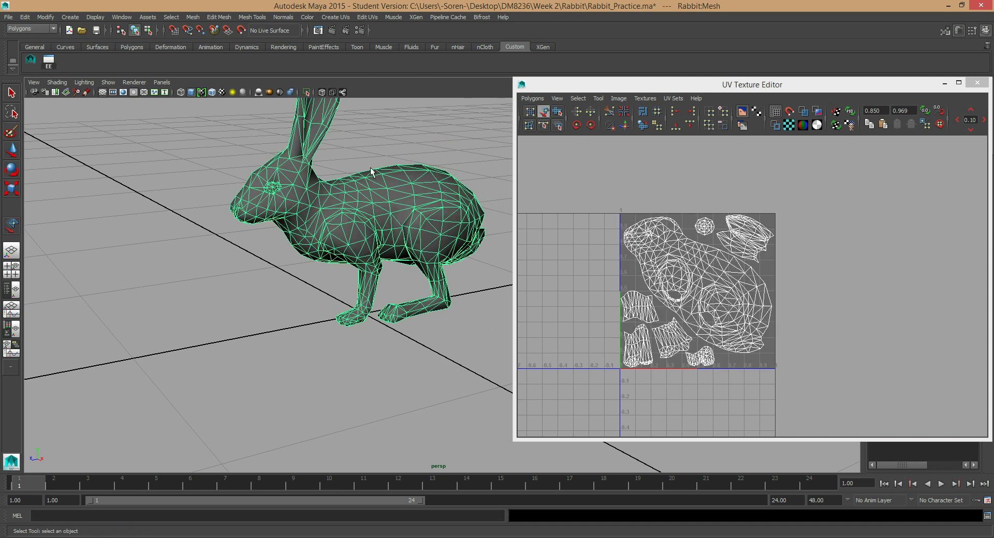
Try mirroring the rabbit mesh in the -X direction with Merge with the original and Merge vertices enabled, and undo the mirror
mouse_move(329, 201)
left_mouse_down("alt")
mouse_move(404, 197)
mouse_move(341, 193)
mouse_move(363, 189)
mouse_move(337, 201)
left_mouse_up("alt")
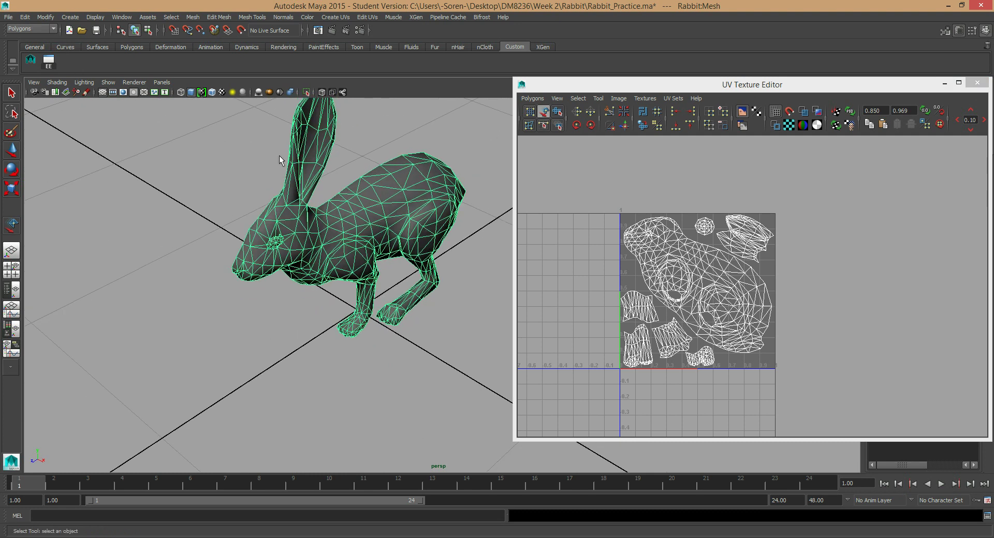
left_click(193, 18)
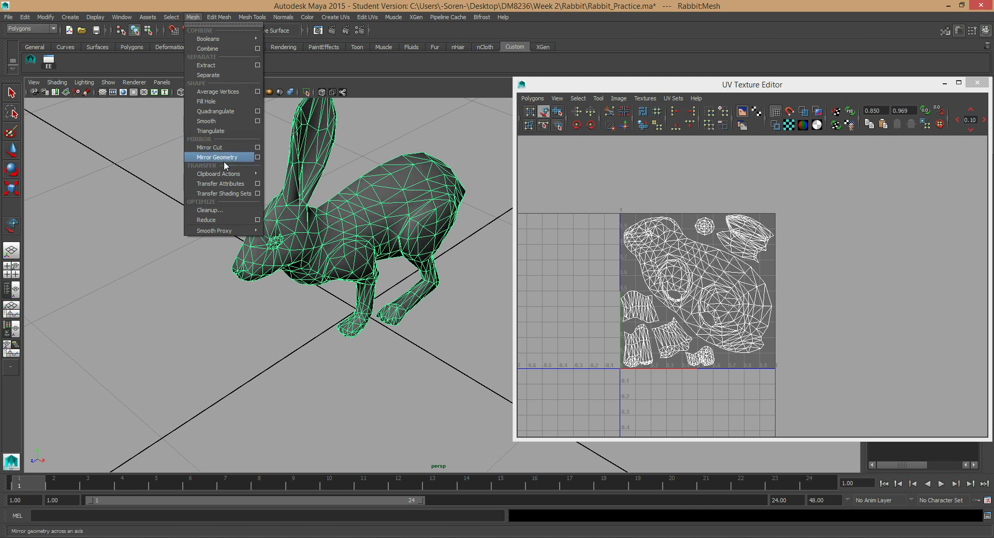
left_click(257, 157)
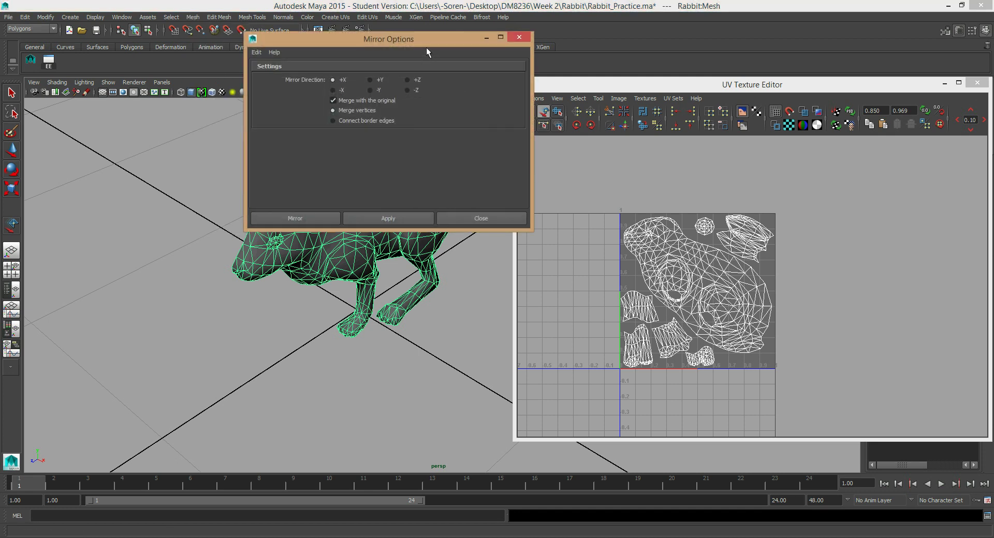
left_click_drag(404, 34, 424, 41)
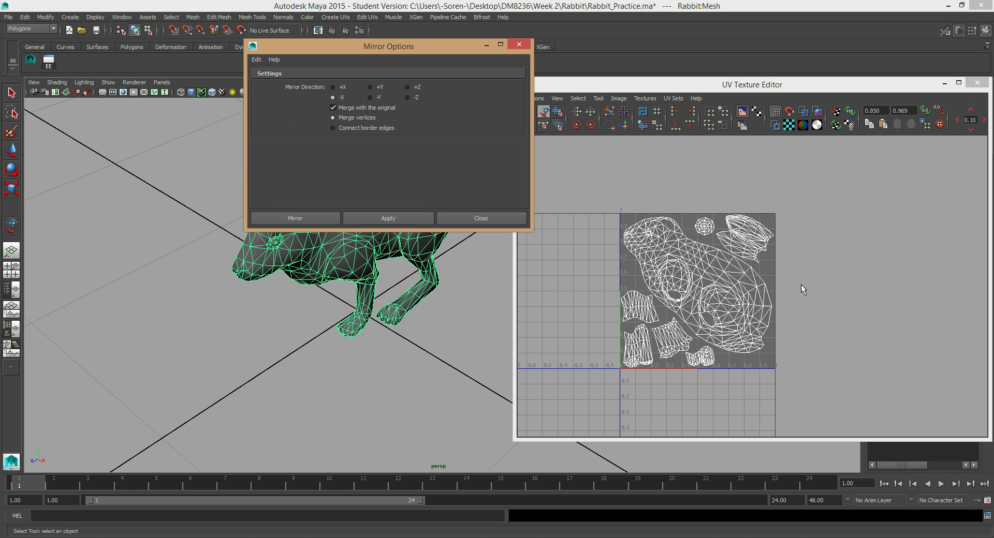
right_click_drag(687, 259, 860, 292, "alt")
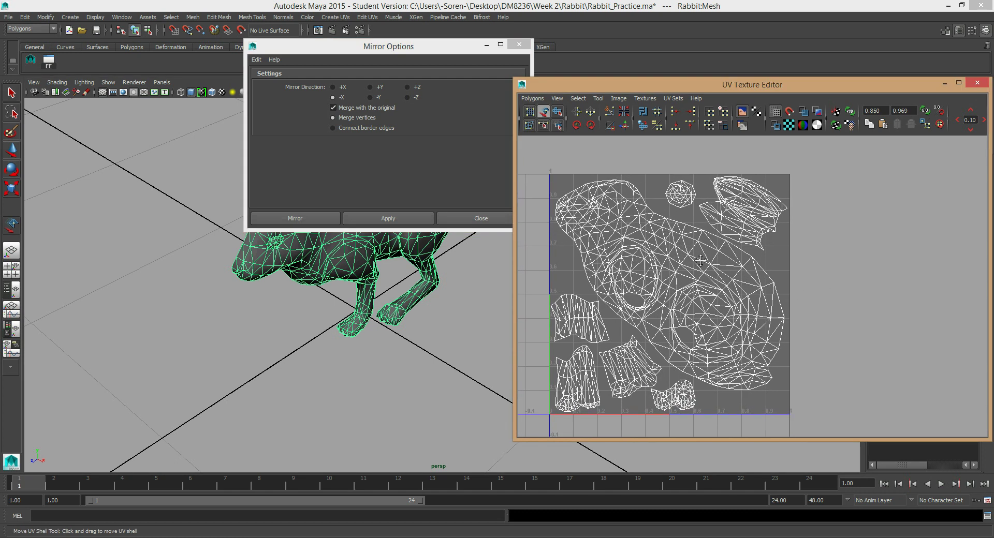
middle_click_drag(668, 261, 718, 254, "alt")
right_click_drag(717, 253, 725, 257, "alt")
middle_click_drag(725, 257, 748, 265, "alt")
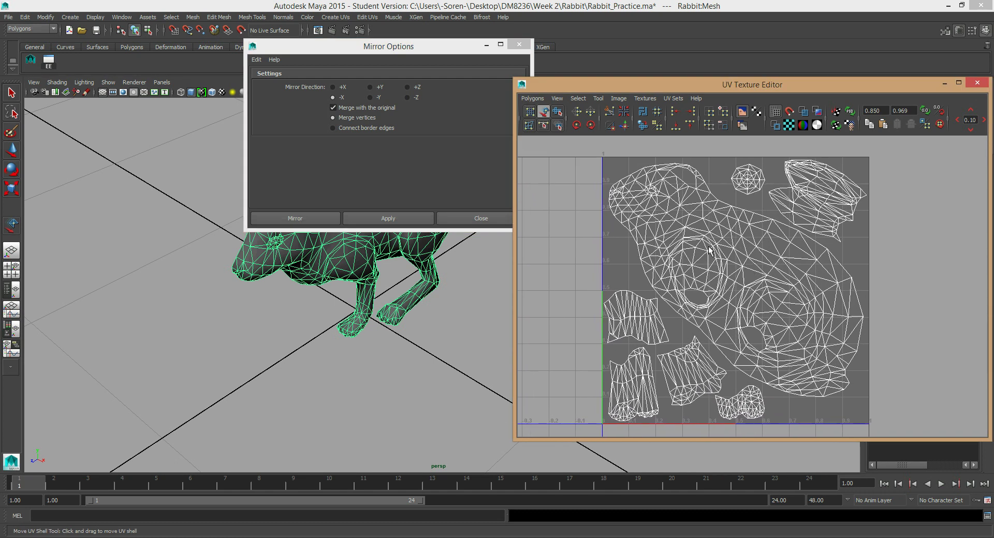
left_click_drag(451, 49, 413, 24)
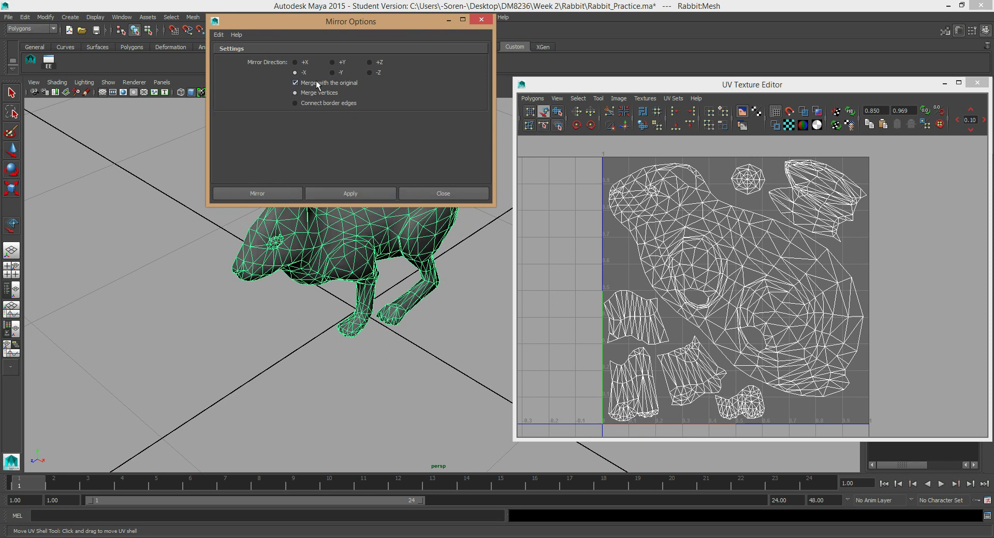
left_click(361, 197)
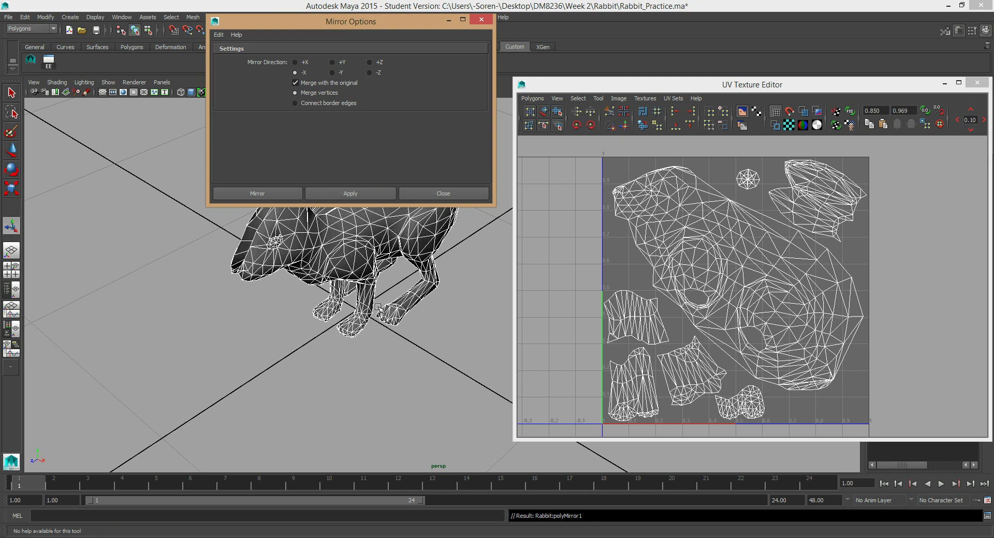
left_click_drag(378, 285, 353, 338, "alt")
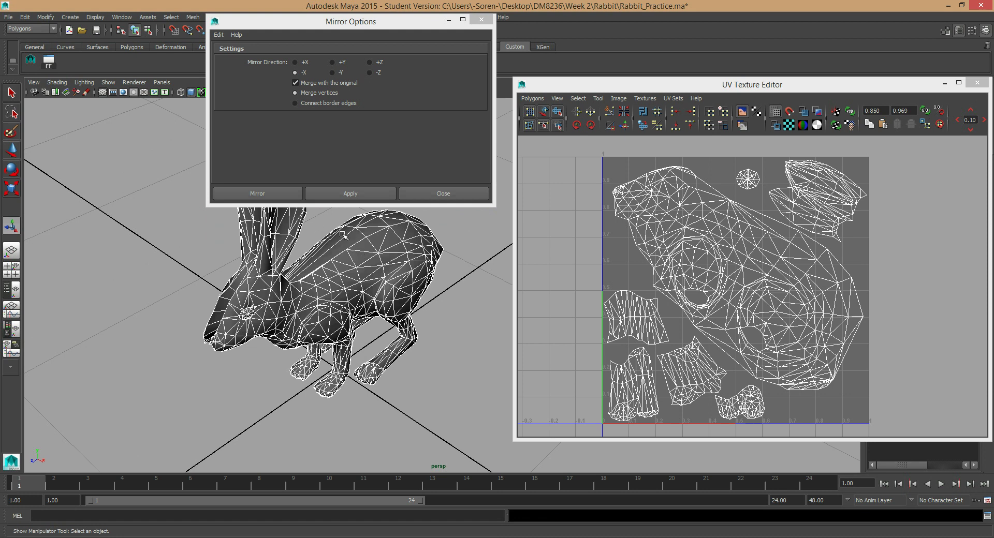
key("ctrl+z")
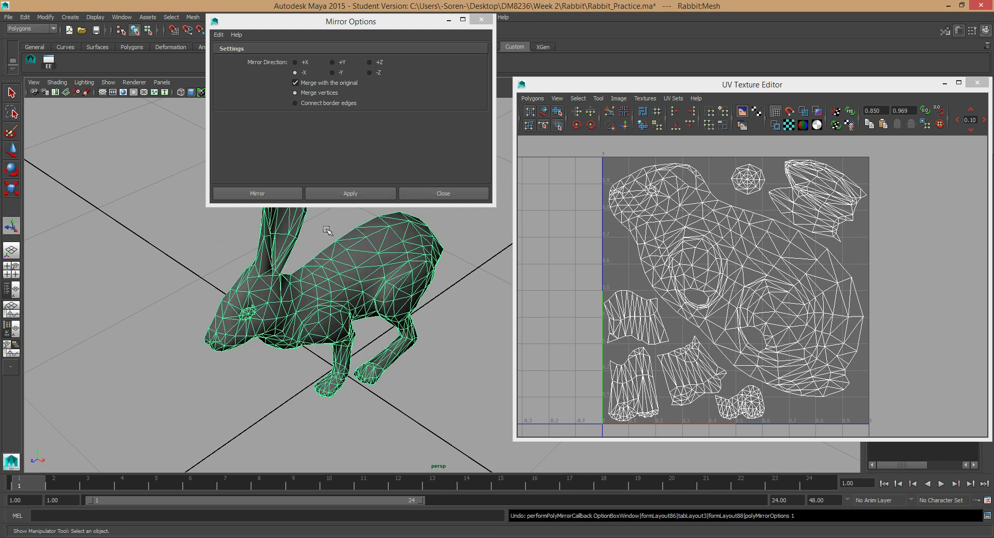
Try mirroring the rabbit mesh in the -X direction with Connect border edges and inspect the seam along its back
left_click(315, 103)
left_click(350, 193)
left_click_drag(388, 280, 271, 297, "alt")
right_click_drag(270, 298, 379, 300, "alt")
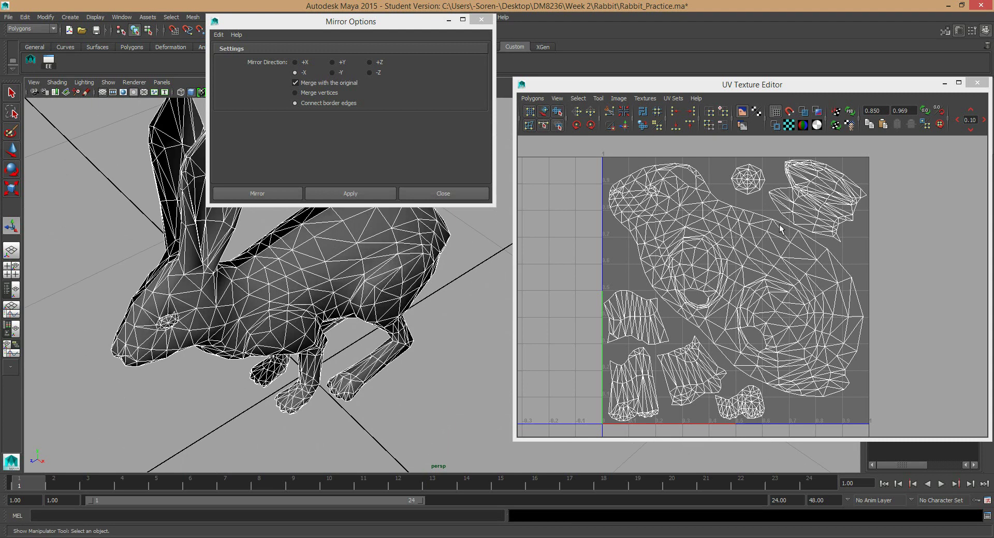
left_click_drag(392, 310, 358, 332, "alt")
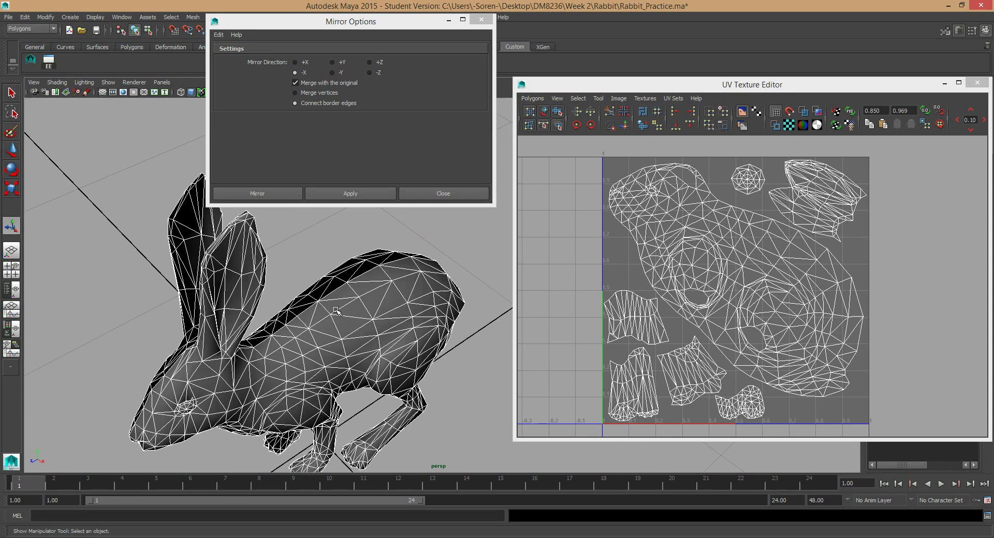
Test-move an edge on the rabbit's back beside the seam, and undo both the move and the Connect border edges mirror
right_click_drag(362, 282, 366, 275)
left_click(367, 274)
key("w")
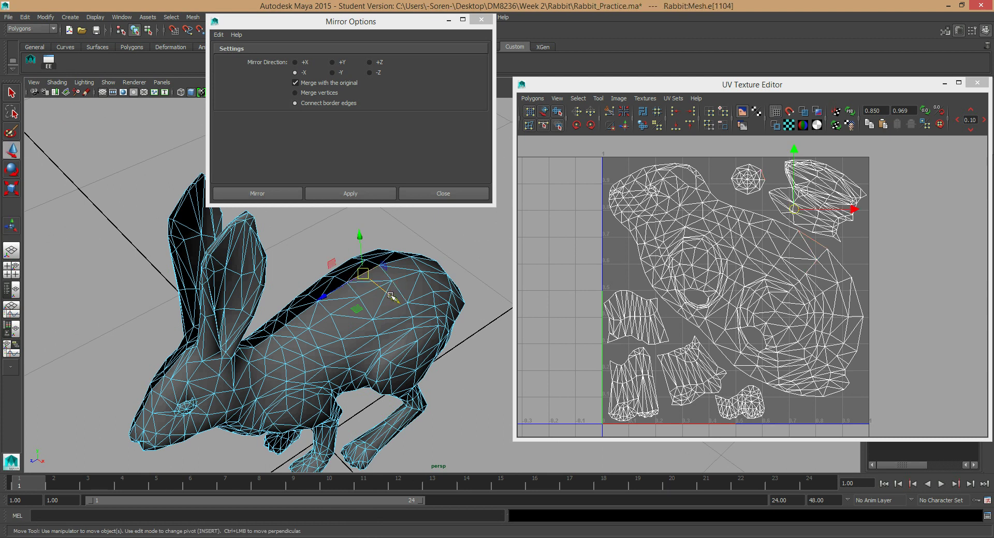
mouse_move(385, 293)
left_mouse_down()
mouse_move(393, 294)
mouse_move(383, 293)
left_mouse_up()
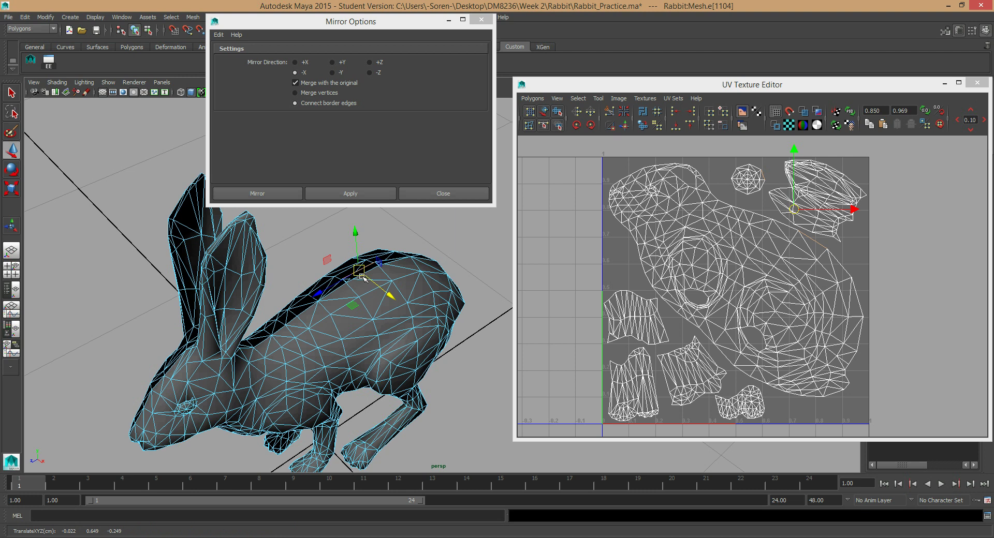
key("q")
key("ctrl+z")
key("ctrl+z")
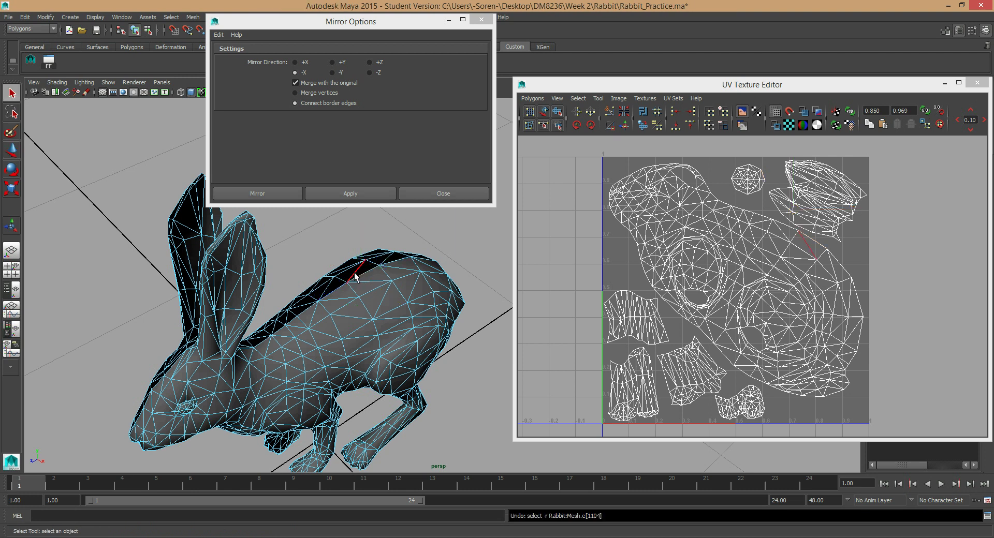
key("ctrl+z")
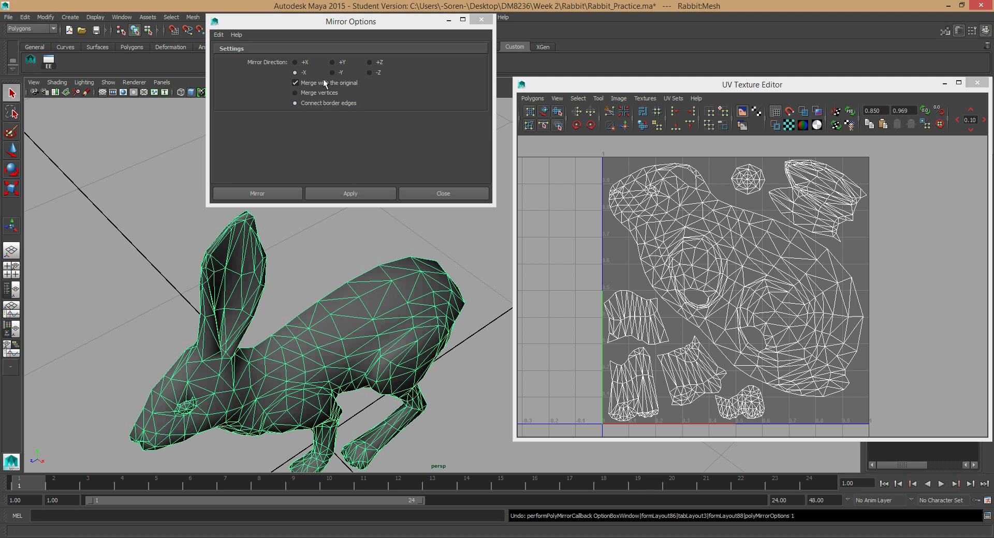
Close the mirror options and open the Duplicate Special options for the rabbit mesh
left_click(442, 193)
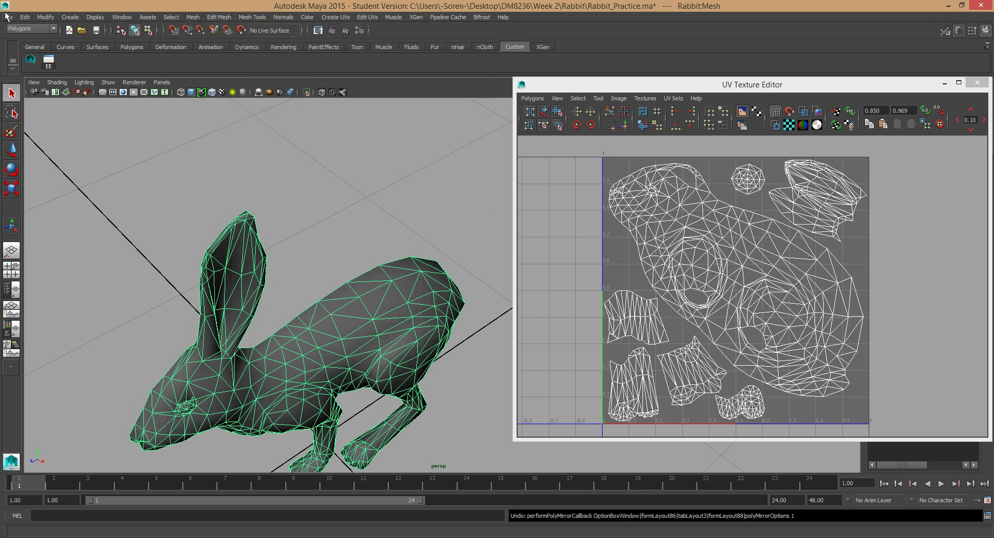
left_click(24, 17)
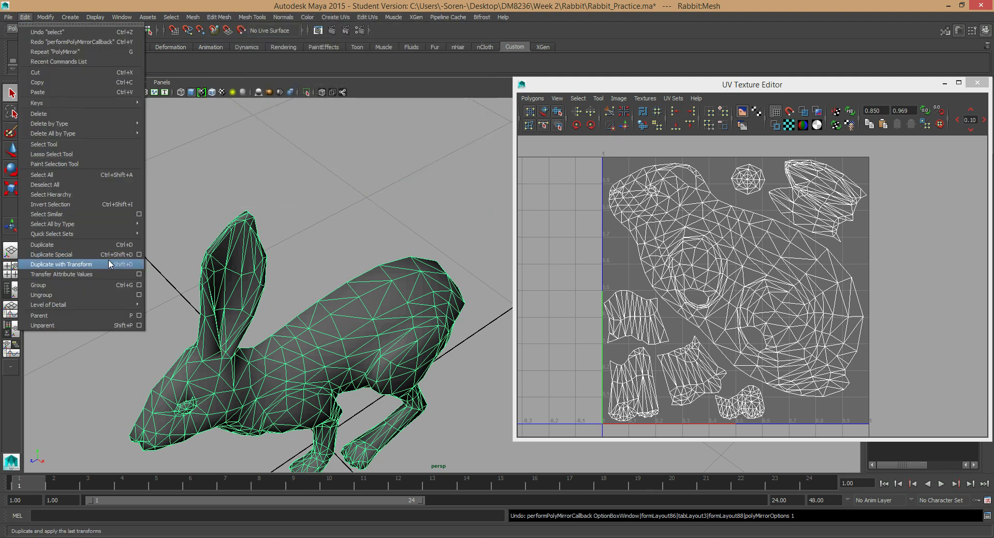
left_click(138, 254)
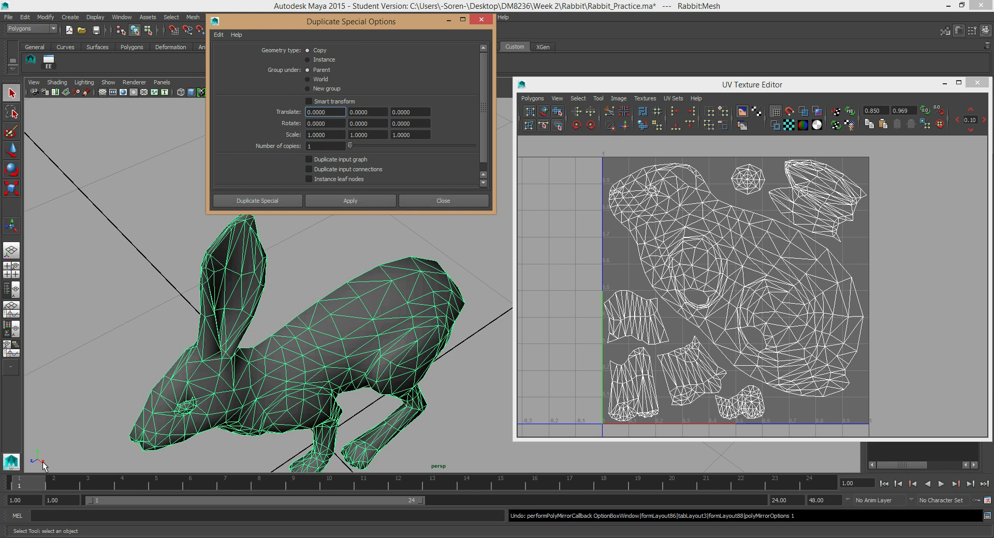
Duplicate the rabbit half with an X scale of -1 and view both halves from the front
left_click(329, 134)
type("-")
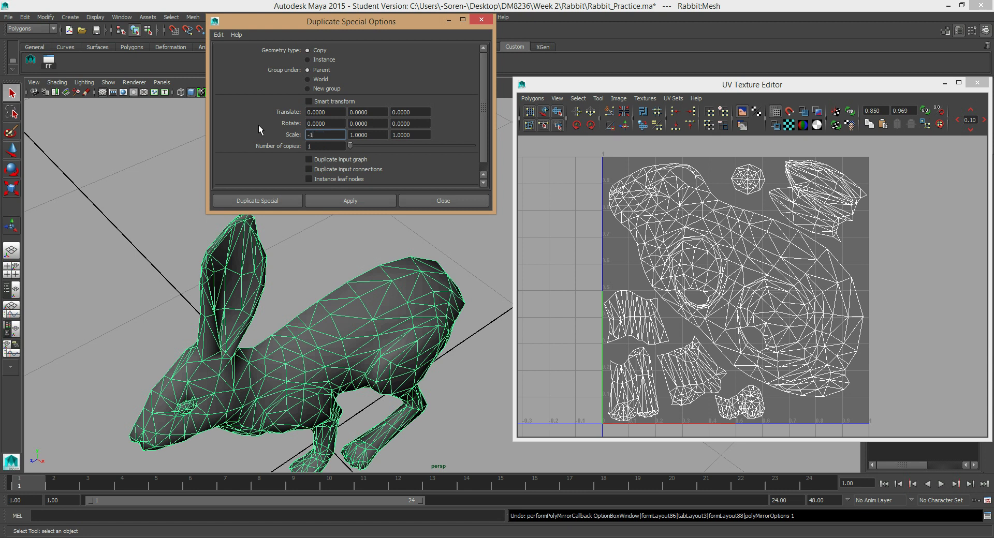
type("1")
left_click(353, 204)
left_click_drag(381, 346, 244, 310, "alt")
Reset the Duplicate Special settings and delete the mirrored copy of the rabbit
left_click(218, 35)
left_click(231, 57)
left_click_drag(290, 336, 319, 371, "alt")
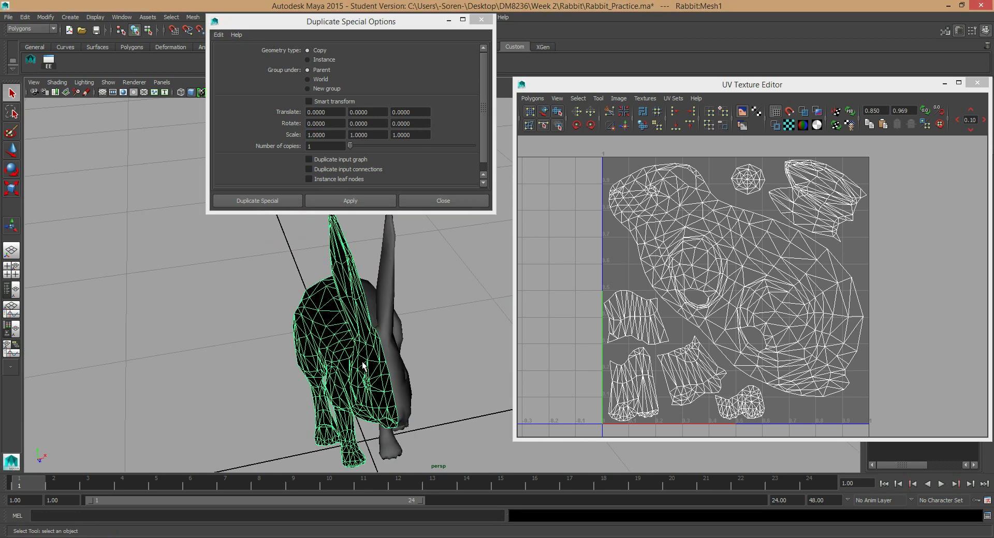
key("Delete")
Duplicate the original rabbit half with an X scale of -1 and close the Duplicate Special options
left_click(395, 337)
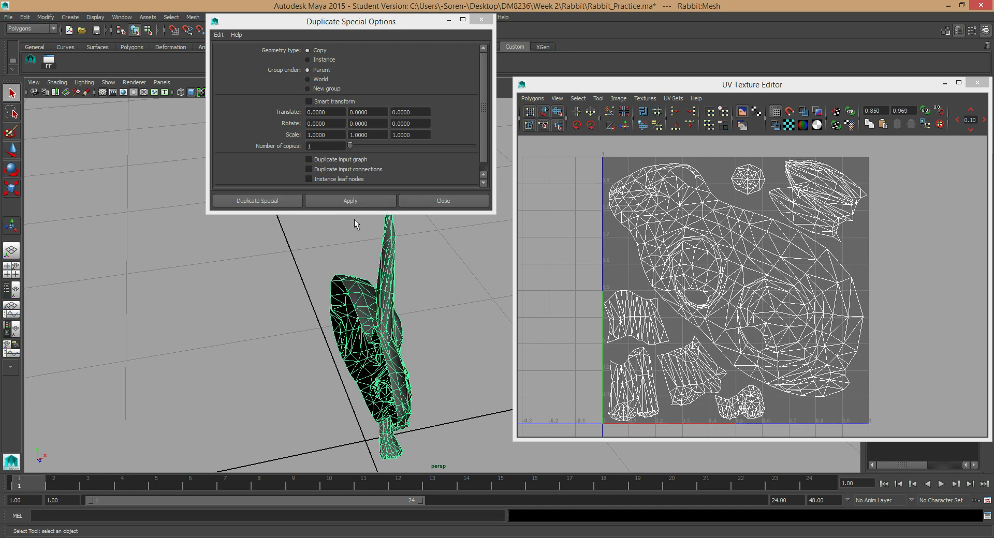
left_click(336, 136)
type("-1")
key("Return")
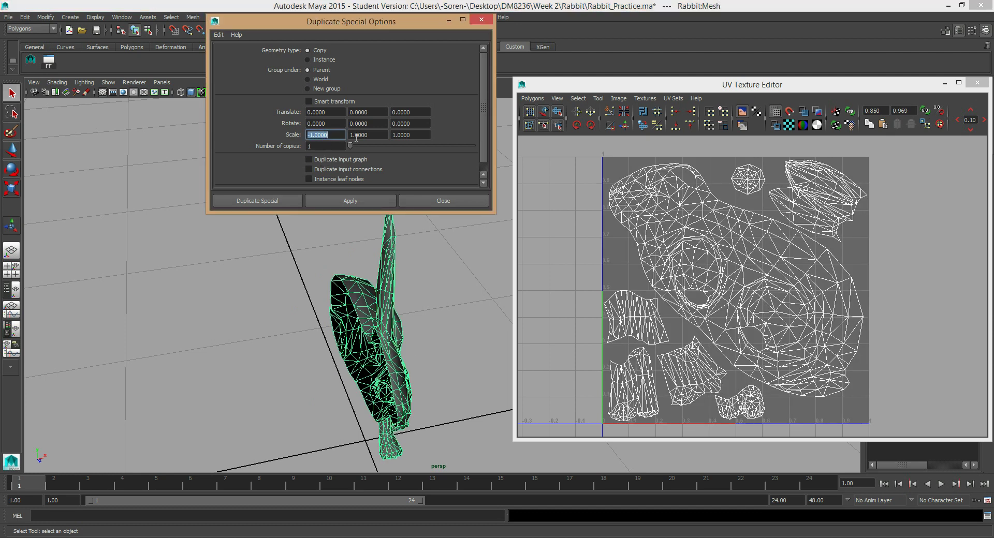
left_click(367, 202)
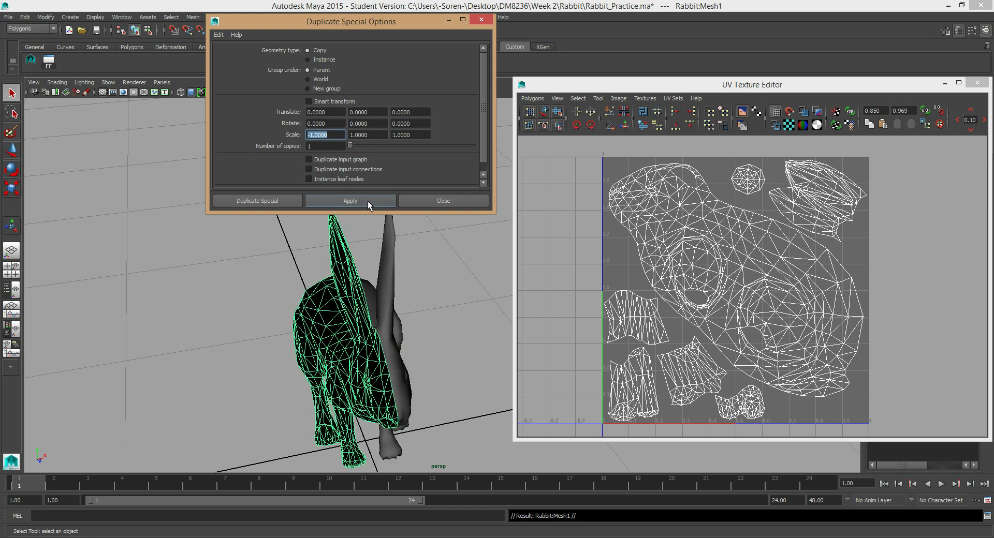
left_click(457, 200)
Examine the two rabbit halves from several sides, toggling backface culling on and off for the mirrored half
left_click_drag(432, 331, 356, 291, "alt")
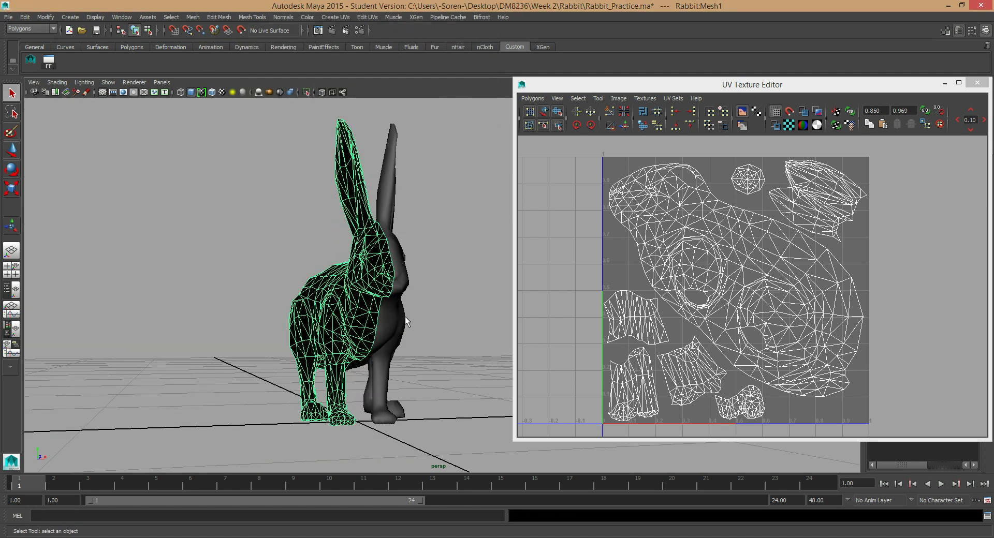
left_click(437, 323)
left_click_drag(368, 330, 299, 201, "alt")
left_click(324, 235)
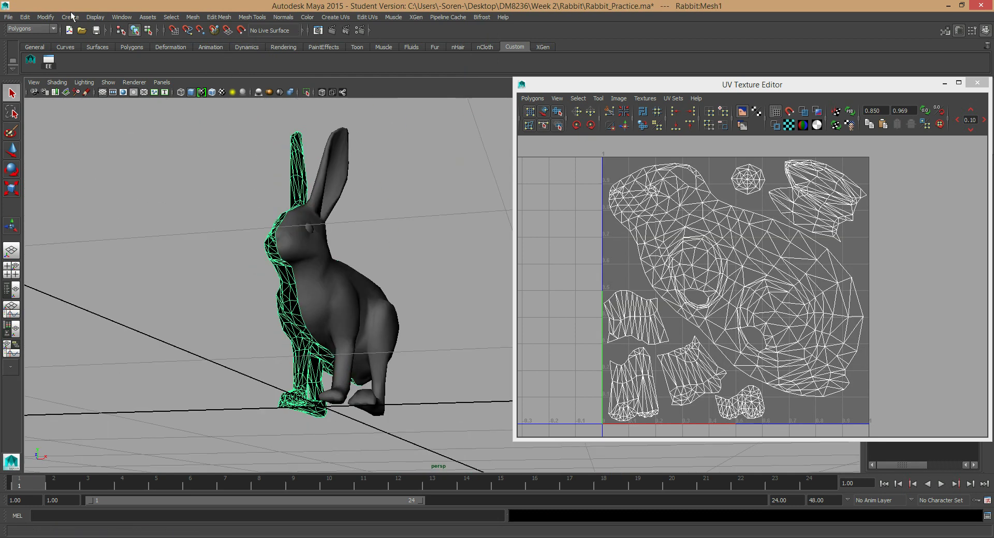
left_click(96, 18)
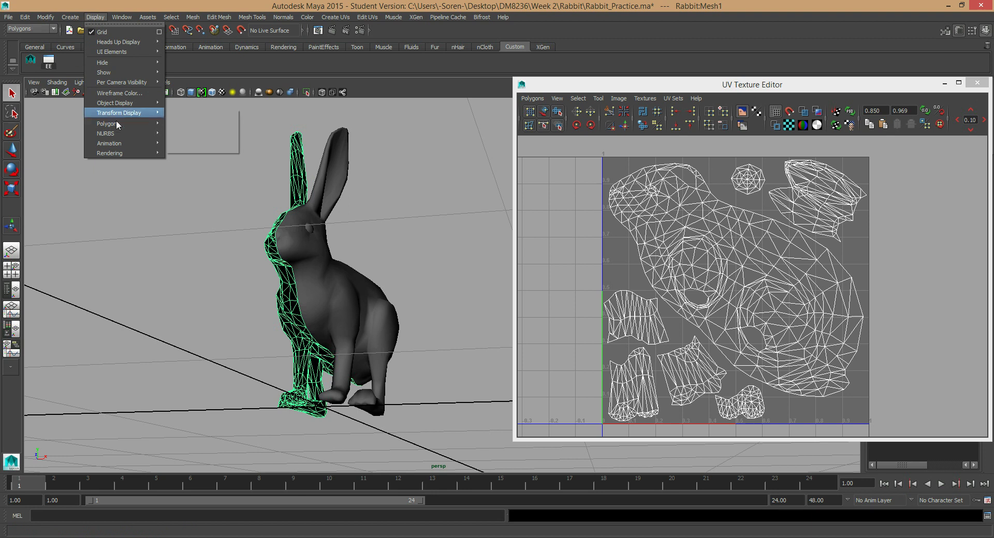
mouse_move(117, 122)
left_click(185, 130)
left_click_drag(218, 173, 373, 260, "alt")
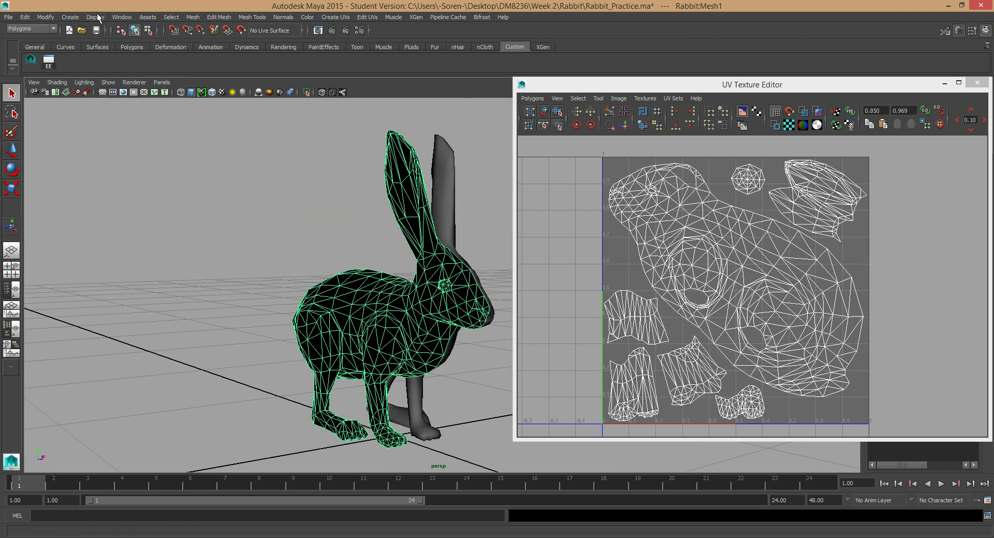
left_click(95, 17)
mouse_move(114, 124)
left_click(204, 129)
left_click_drag(349, 288, 124, 269, "alt")
Display the face normals of the mirrored rabbit half to check their direction, and hide them again
left_click(95, 17)
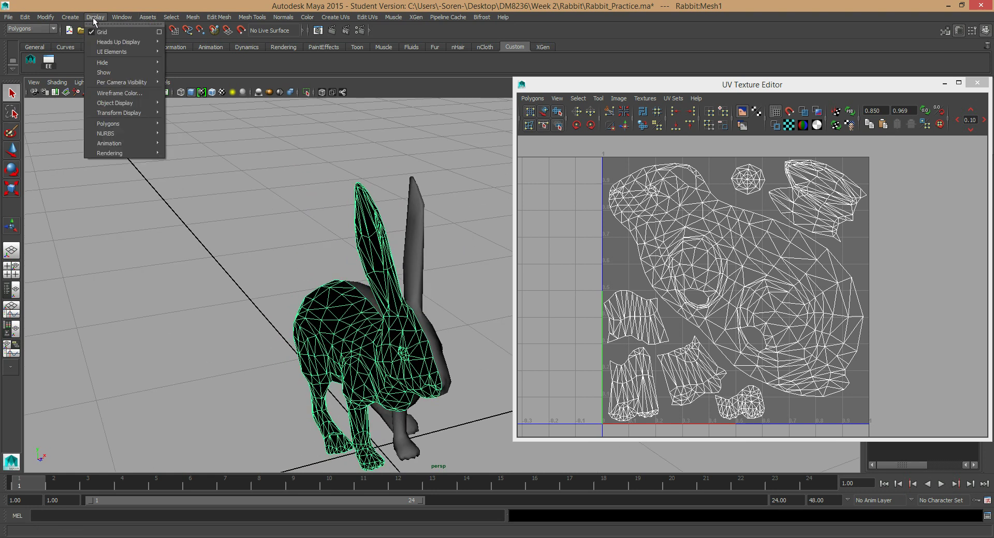
mouse_move(140, 123)
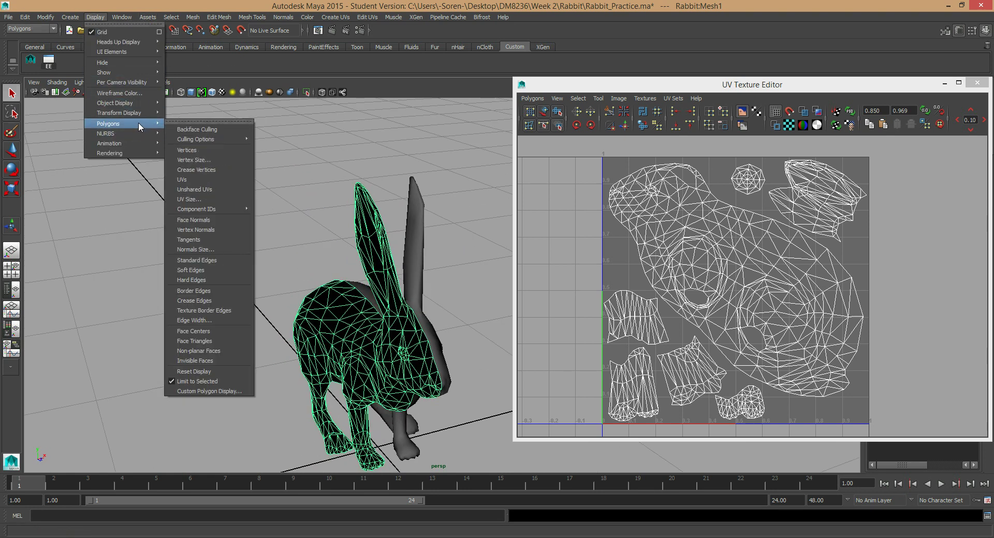
left_click(212, 218)
mouse_move(290, 272)
left_mouse_down("alt")
mouse_move(334, 272)
mouse_move(384, 301)
mouse_move(273, 263)
left_mouse_up("alt")
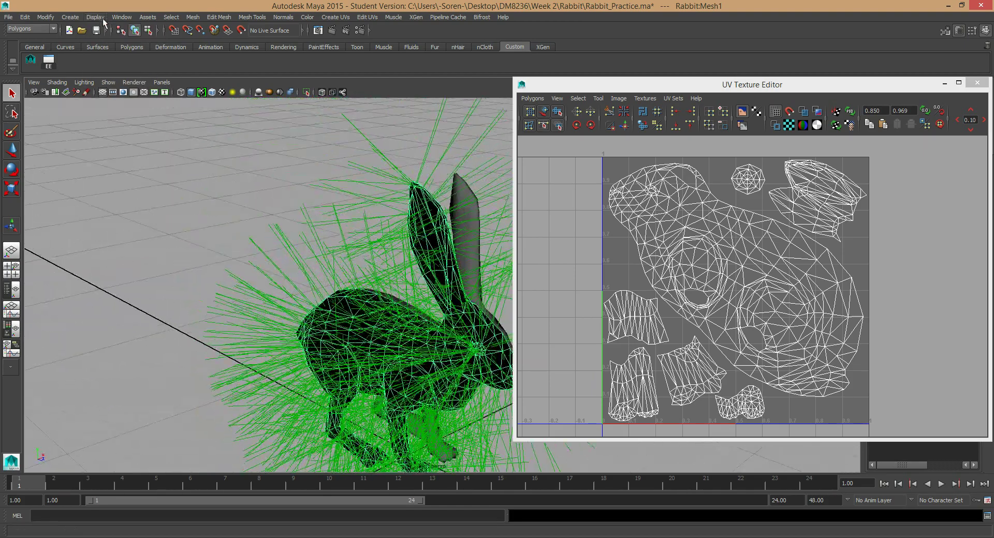
left_click(102, 19)
mouse_move(142, 123)
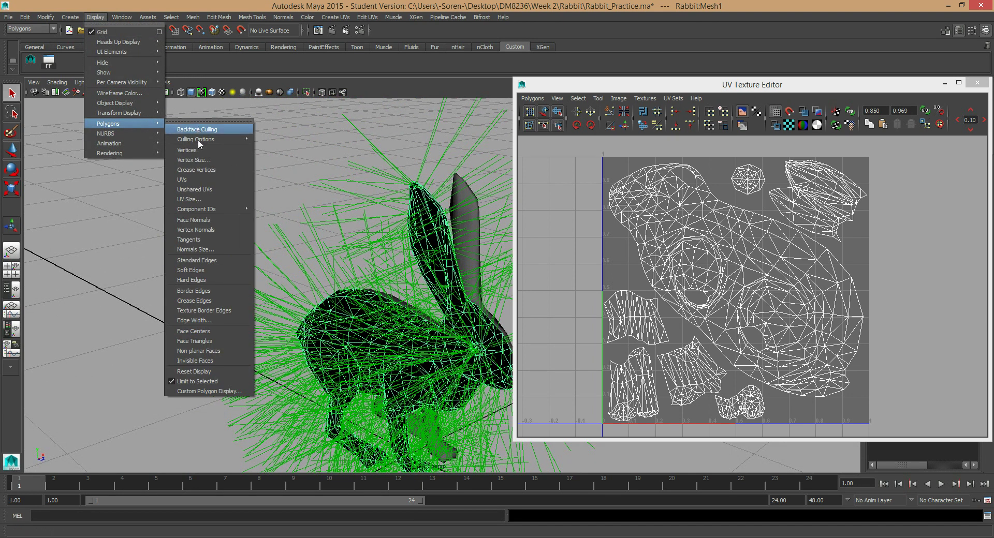
left_click(216, 222)
Select both rabbit halves and combine them into one mesh
left_click_drag(217, 221, 335, 186, "alt")
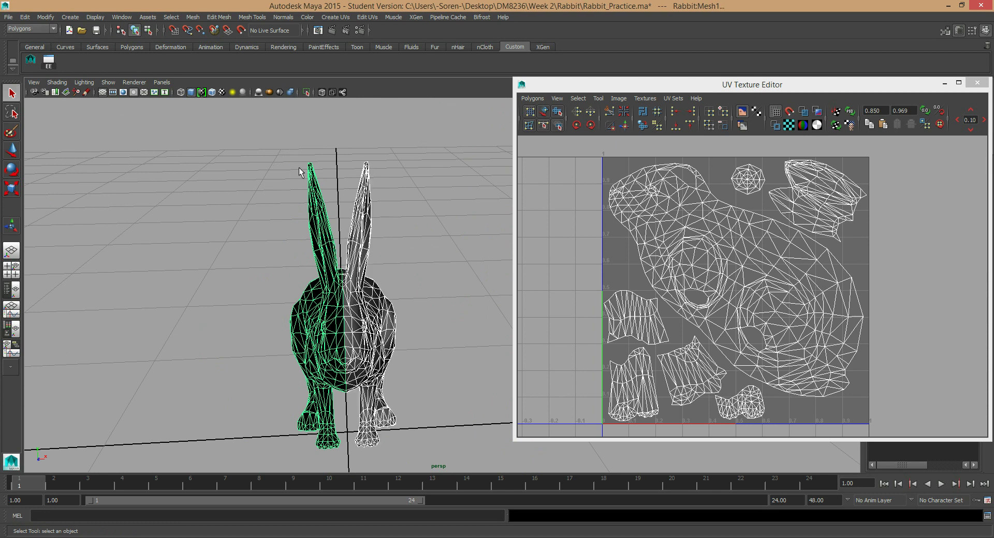
left_click(255, 17)
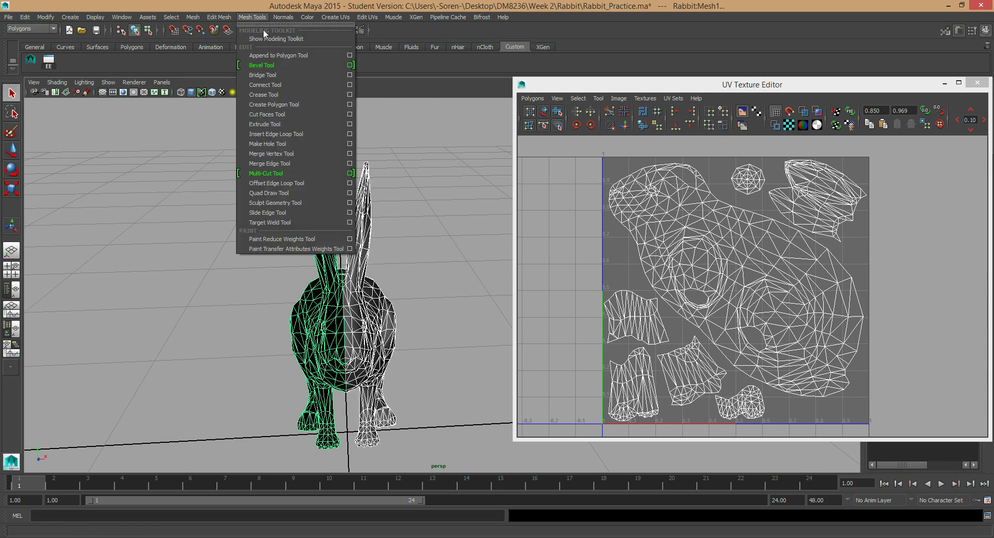
mouse_move(193, 18)
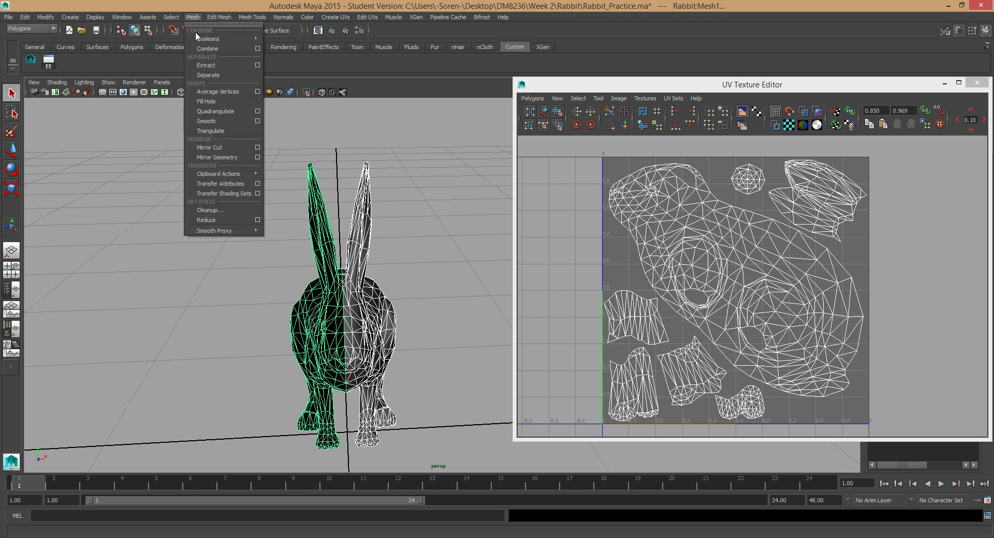
left_click(209, 49)
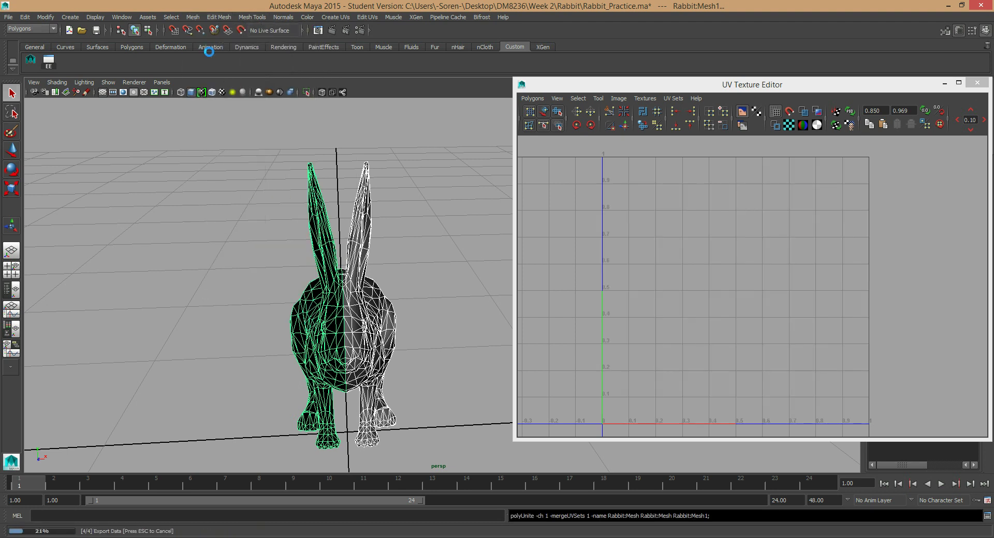
Merge all of the combined rabbit's vertices with a threshold of 0.0001 and return to object mode
right_click_drag(357, 308, 321, 305)
left_click_drag(215, 119, 474, 496)
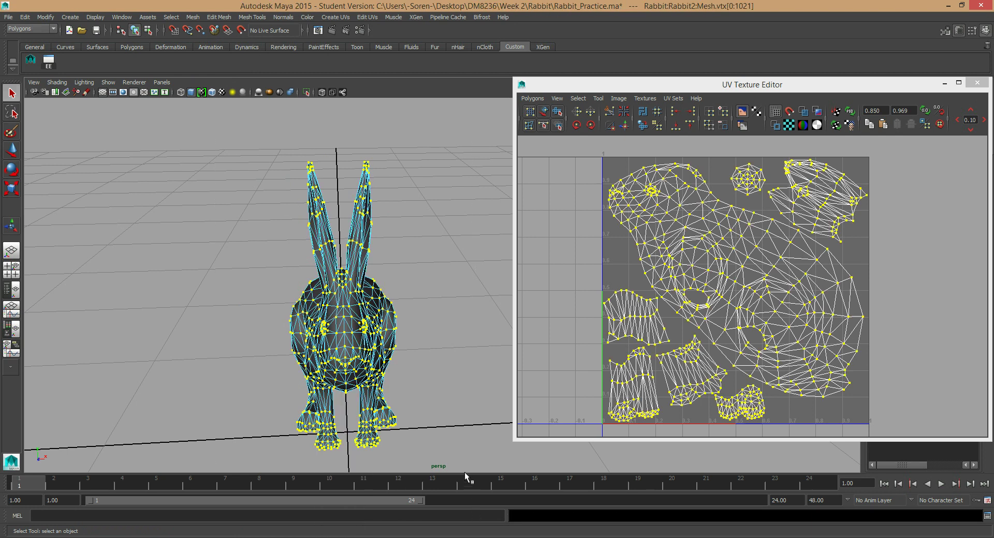
left_click(217, 17)
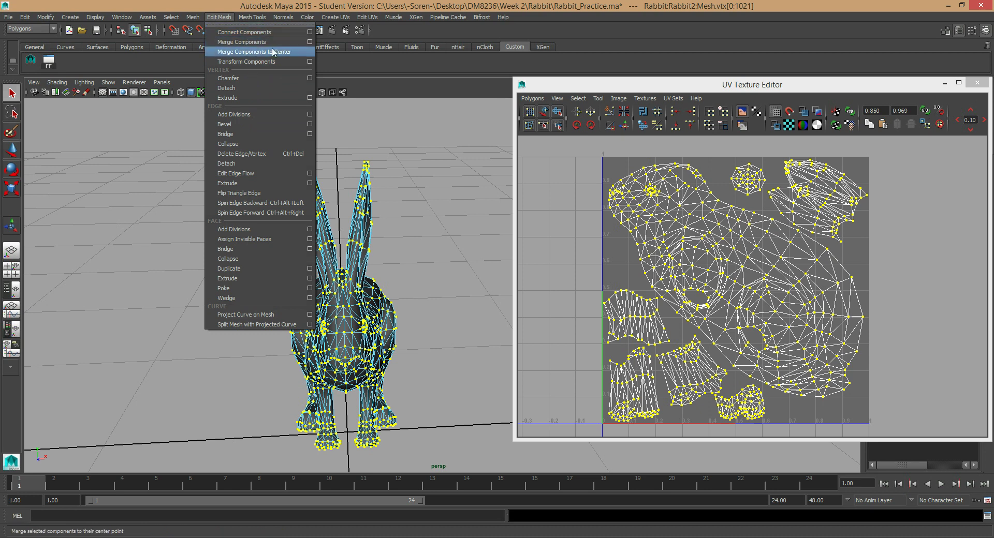
left_click(309, 42)
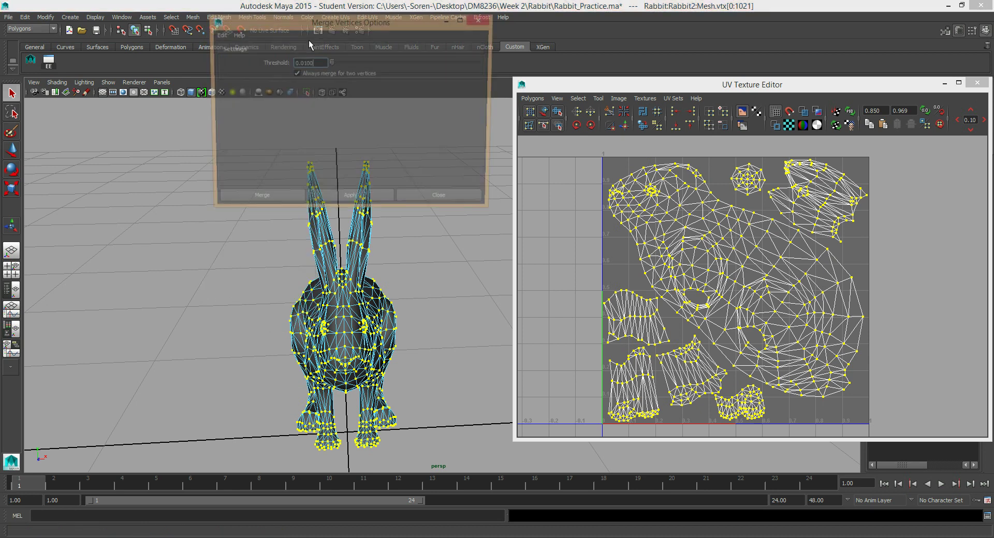
double_click(316, 62)
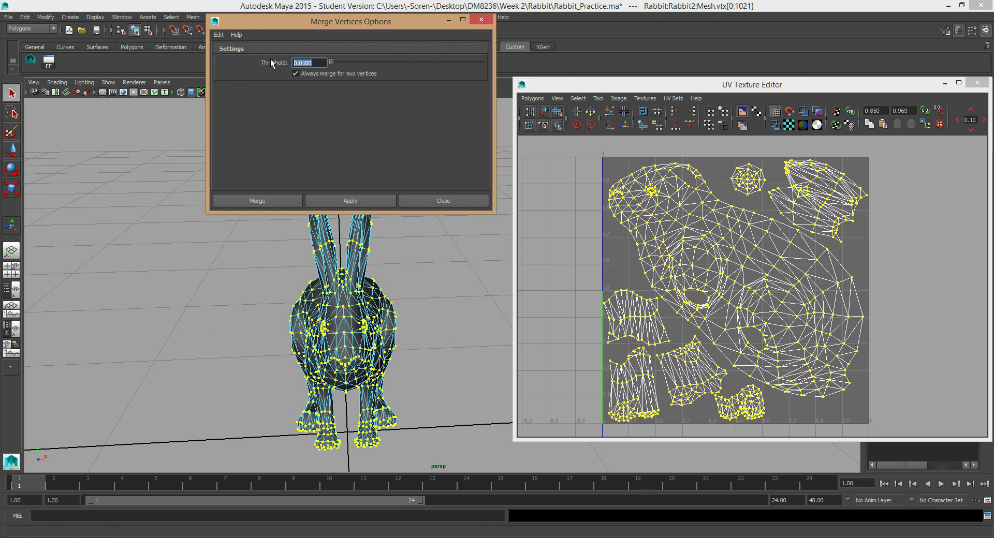
type(".0001")
key("Return")
left_click(350, 201)
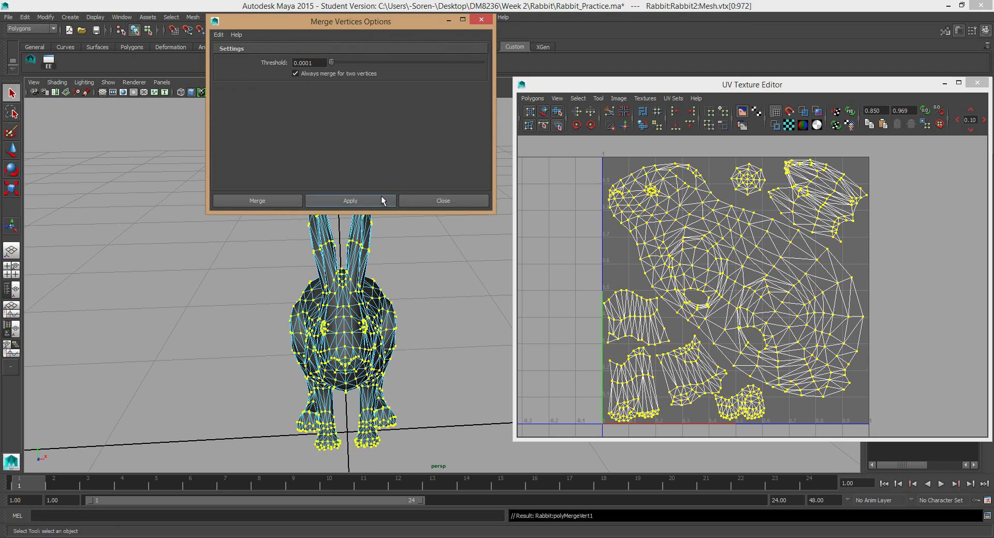
left_click(443, 201)
right_click_drag(354, 300, 402, 281)
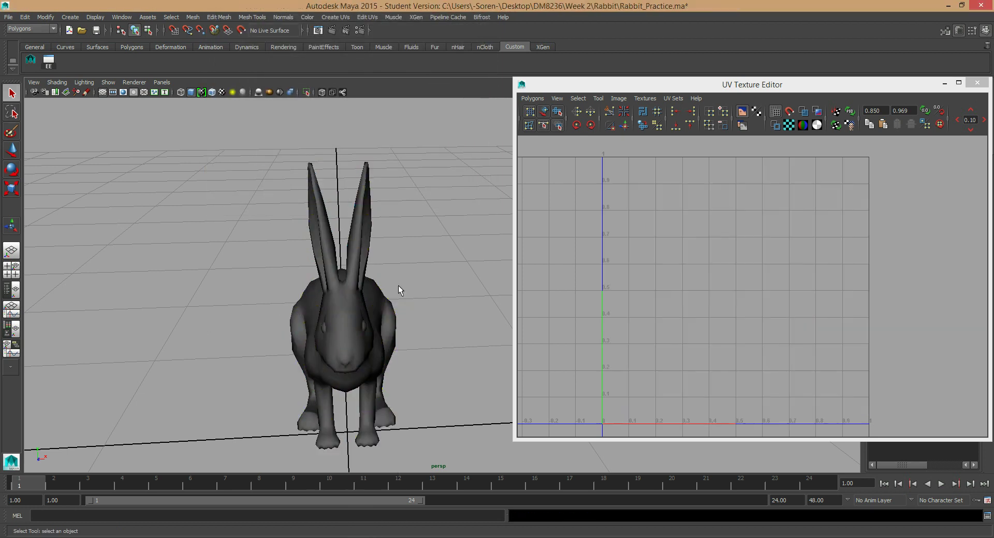
Test-move a vertex on the forehead's centre seam and undo the move
scroll(279, 296, "up", 5)
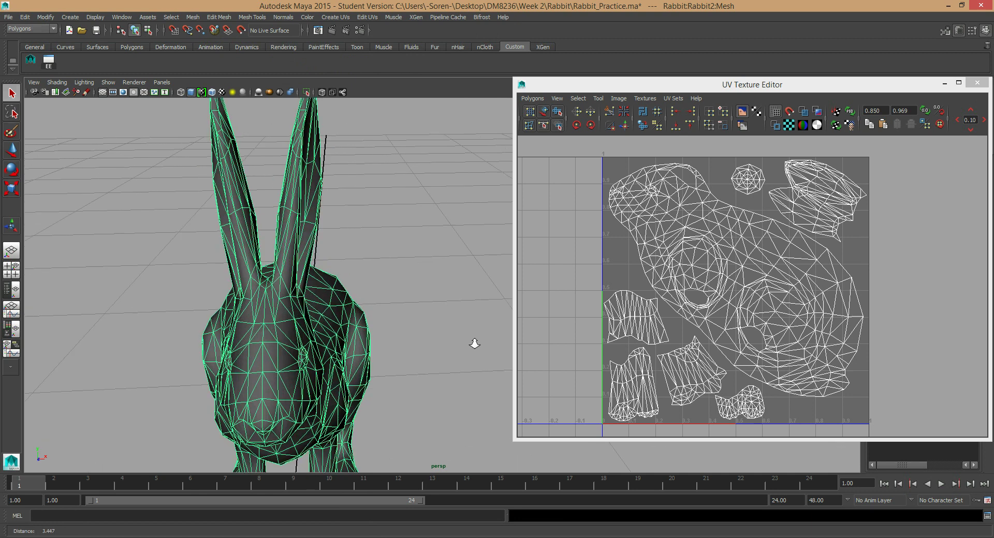
right_click_drag(230, 302, 187, 308)
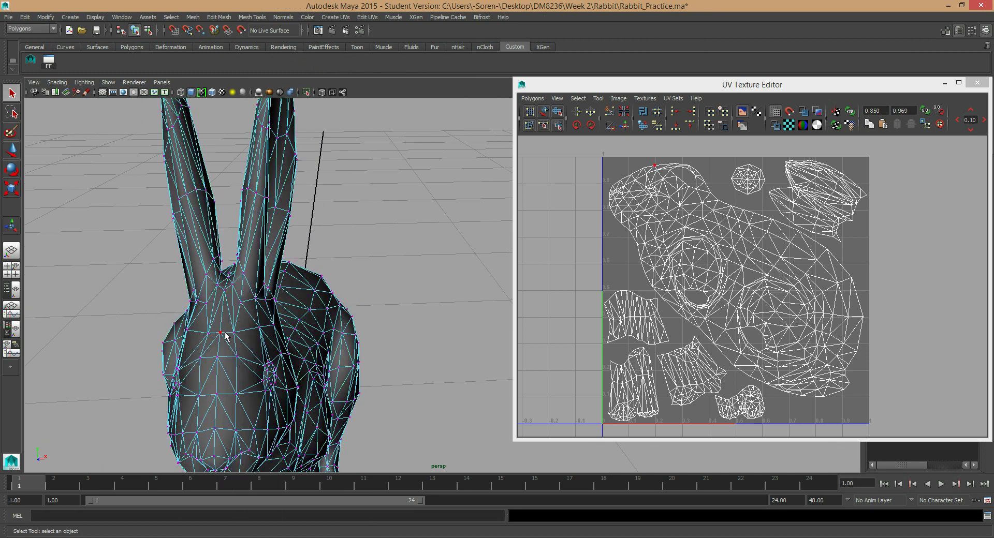
left_click(218, 338)
key("w")
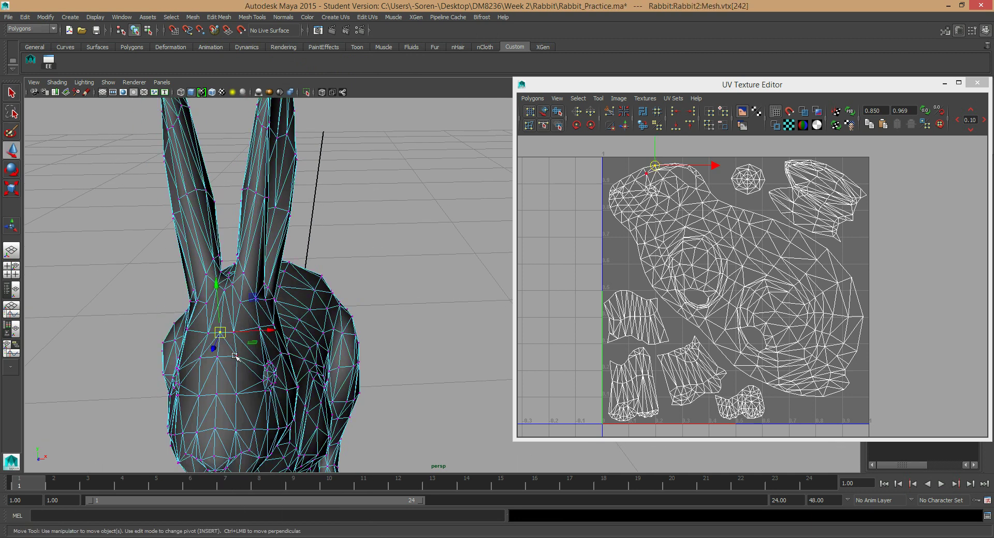
left_click_drag(215, 335, 223, 344)
key("ctrl+z")
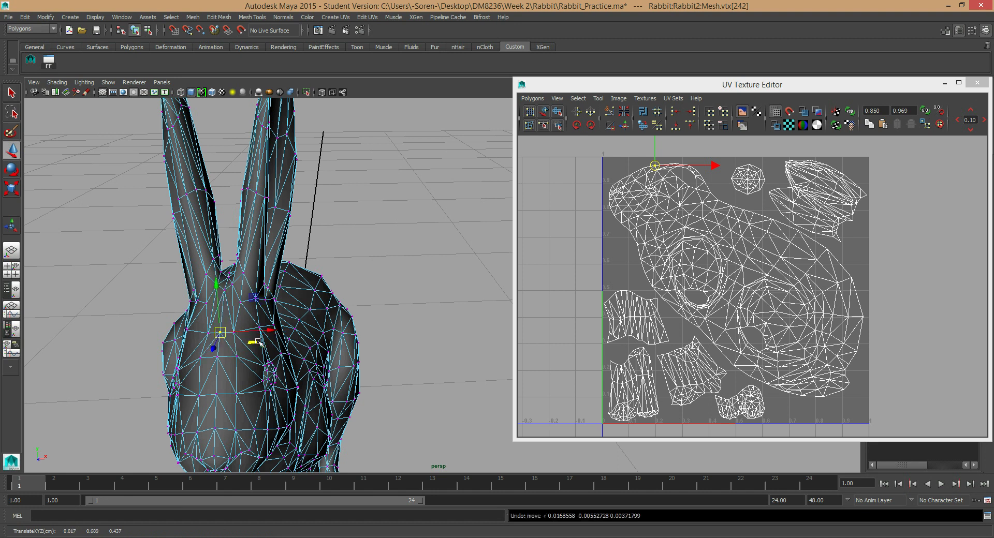
Turn on shaded display of the rabbit's UV shells in the UV Texture Editor
left_click(731, 156)
right_click_drag(694, 228, 742, 206)
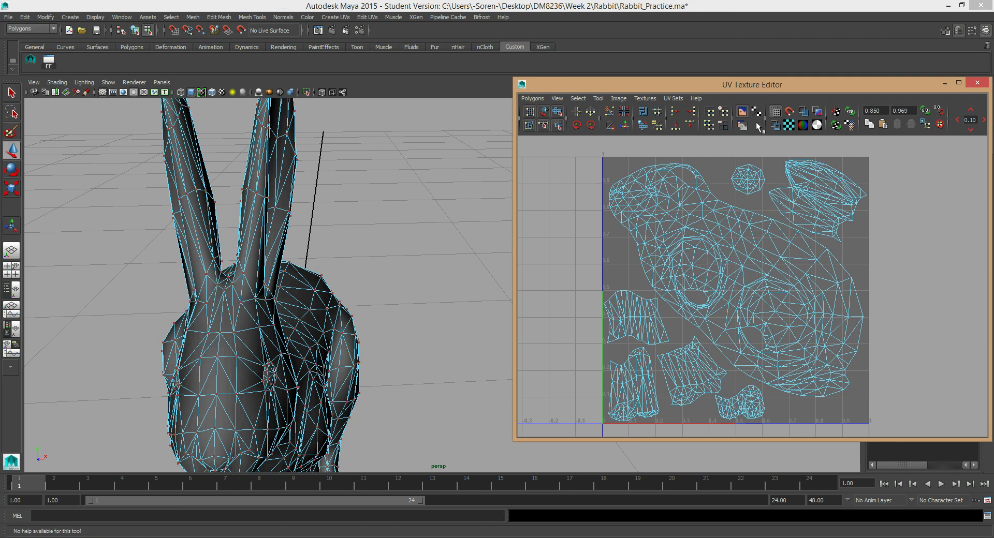
left_click(790, 126)
left_click(791, 128)
left_click(806, 115)
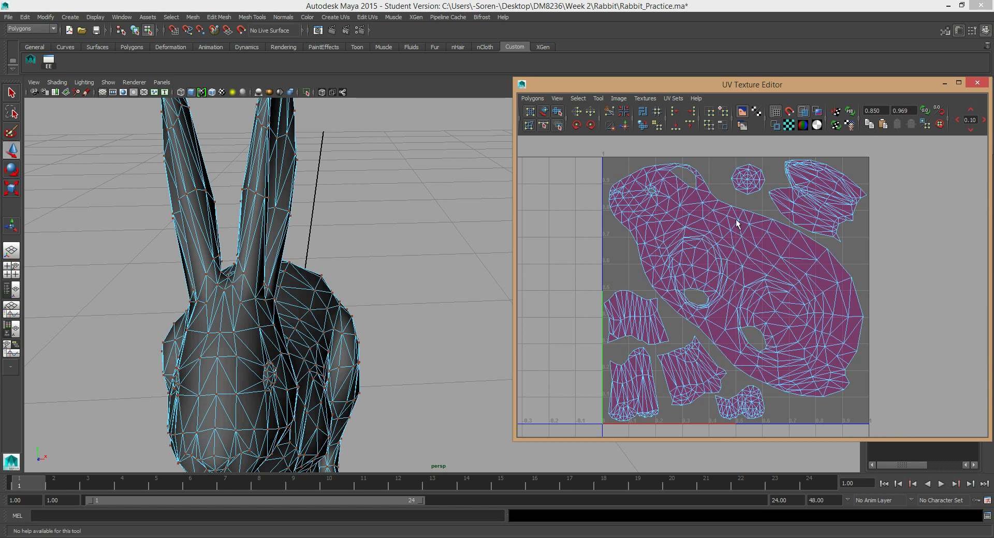
Try moving the large body shell with the Move UV Shell tool, undo the move and deselect the shell
left_click(547, 115)
left_click(647, 181)
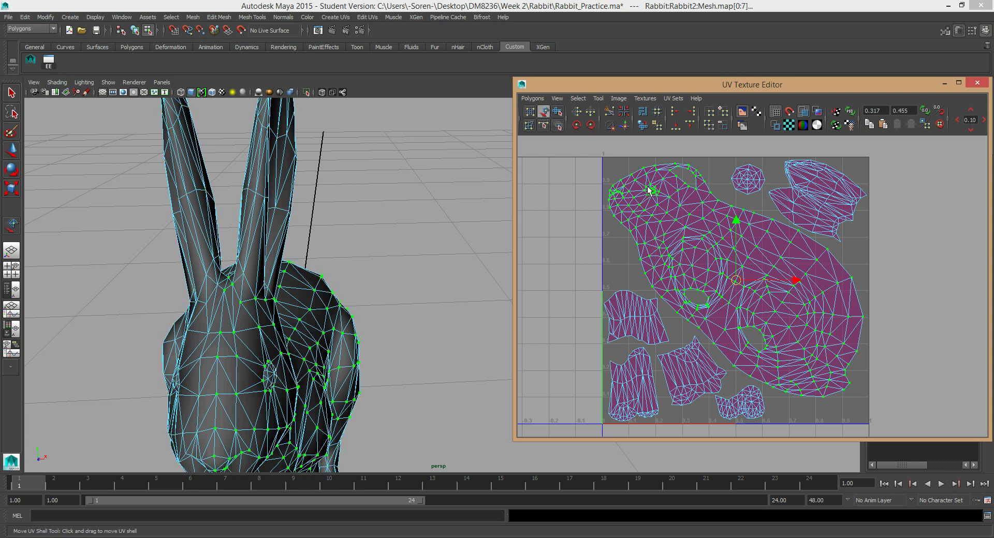
left_click_drag(738, 282, 820, 322)
key("ctrl+z")
mouse_move(737, 281)
left_mouse_down()
mouse_move(818, 291)
mouse_move(874, 346)
mouse_move(777, 336)
mouse_move(778, 315)
mouse_move(819, 289)
mouse_move(721, 296)
mouse_move(728, 266)
left_mouse_up()
left_click(879, 274)
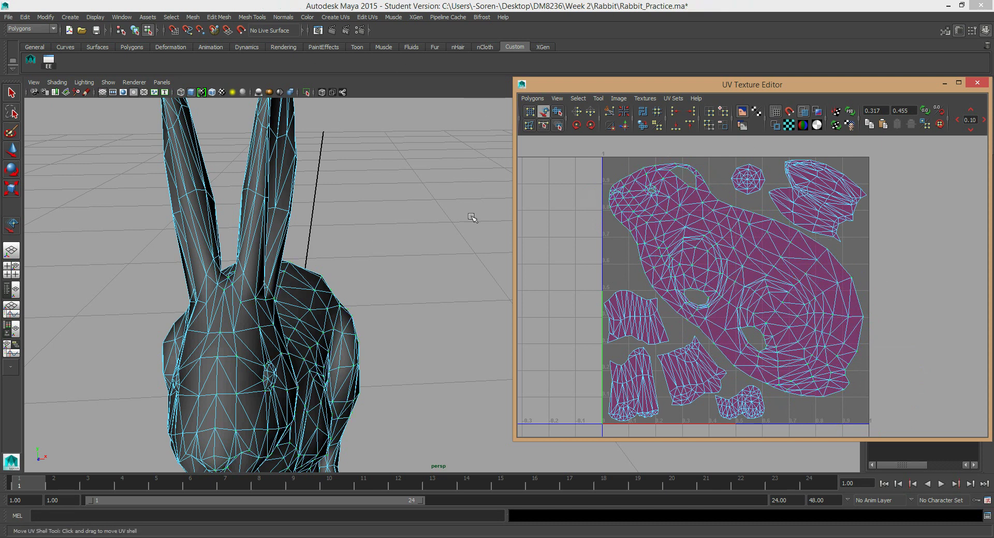
Return to object mode and select the complete rabbit mesh with the whole model in view
left_click(374, 357)
mouse_move(374, 357)
left_mouse_down("alt")
mouse_move(384, 328)
mouse_move(362, 352)
left_mouse_up("alt")
scroll(383, 328, "down", 5)
right_click_drag(350, 288, 381, 273)
left_click_drag(379, 301, 375, 282, "alt")
left_click(374, 283)
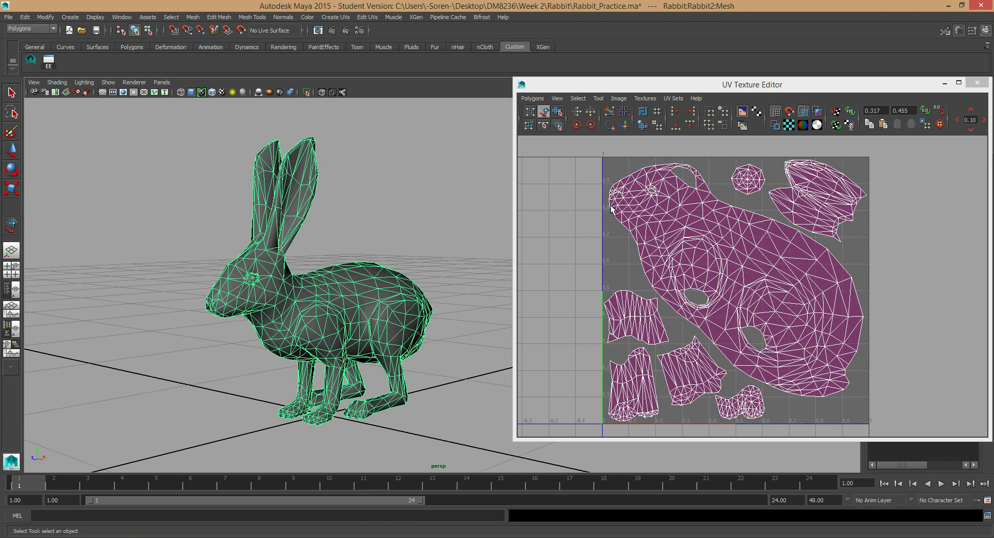
Open the UV Snapshot settings for the selected rabbit mesh
left_click(550, 156)
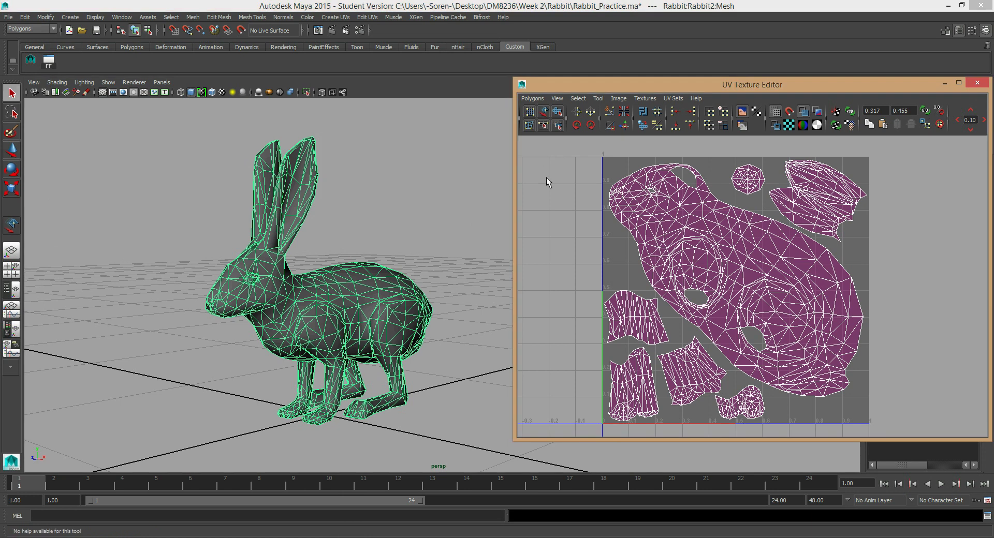
left_click(531, 99)
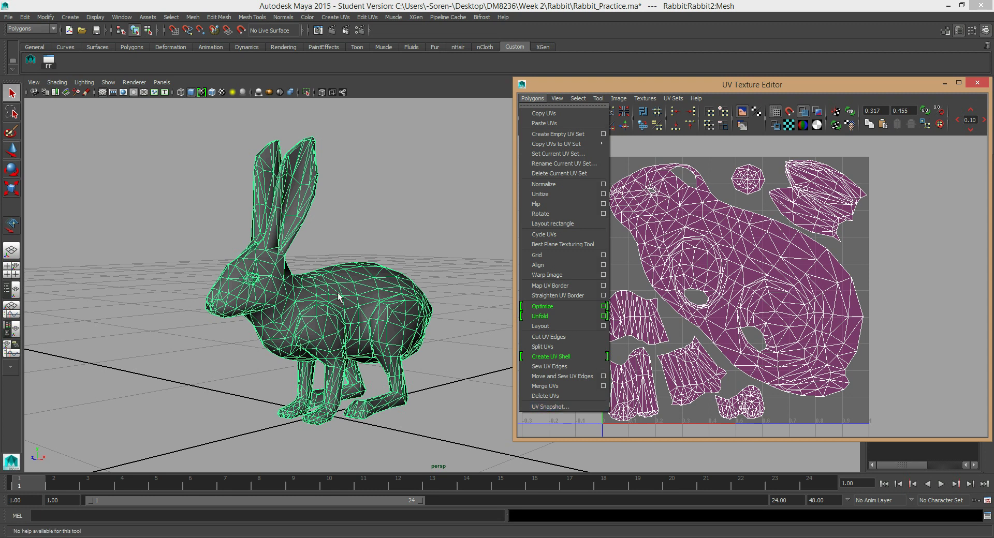
left_click(357, 221)
left_click(355, 286)
right_click_drag(355, 285, 381, 276)
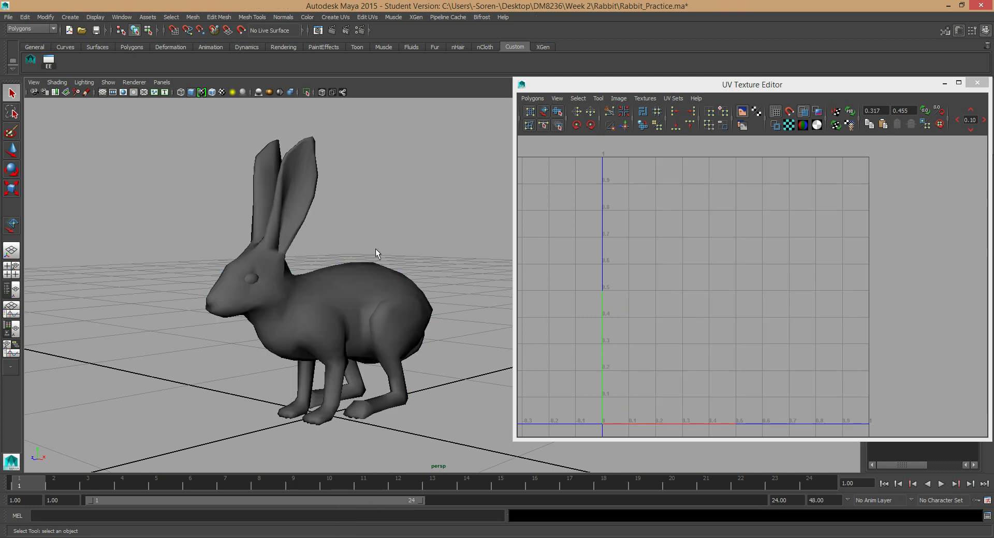
left_click(334, 283)
left_click(532, 98)
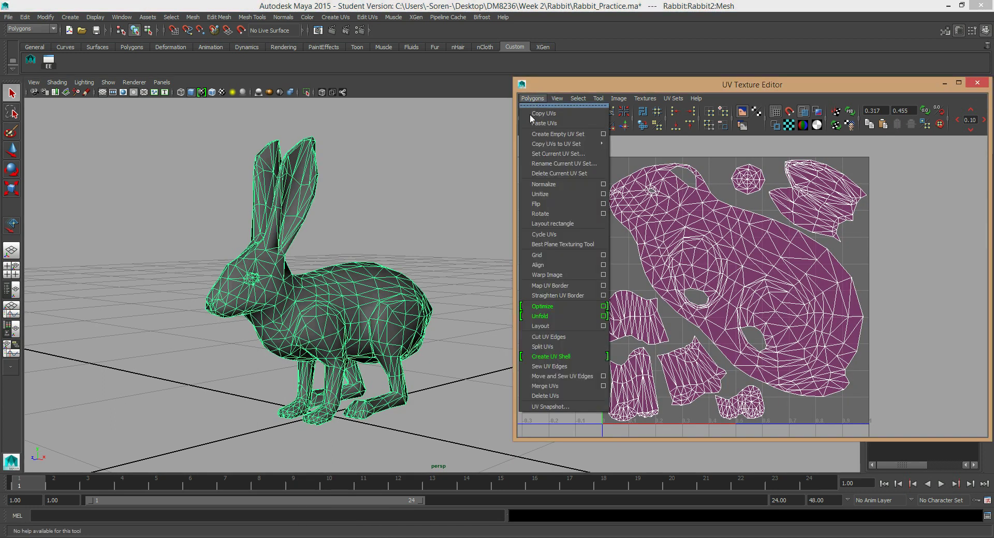
left_click(558, 408)
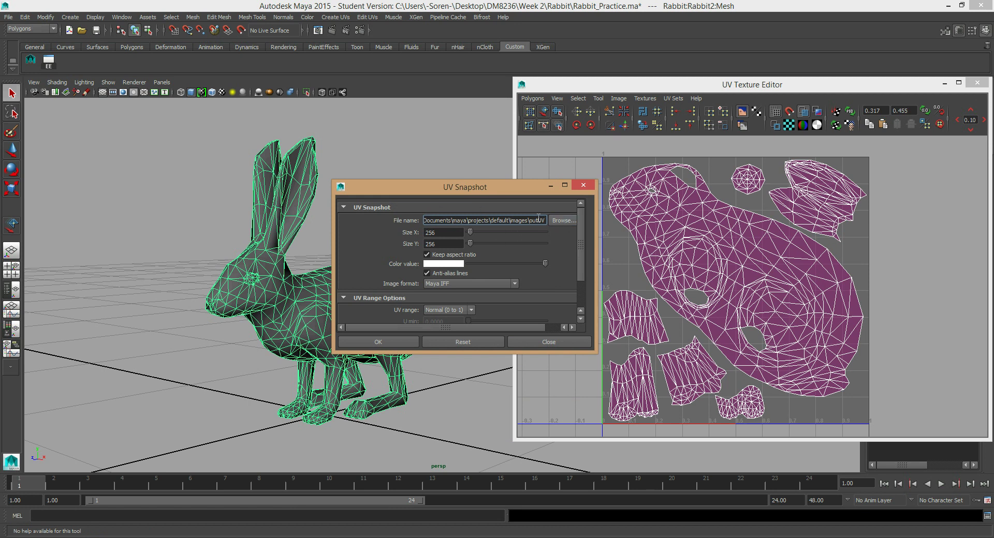
Set the UV snapshot size to 1024 by 1024 and its image format to Targa
key("Tab")
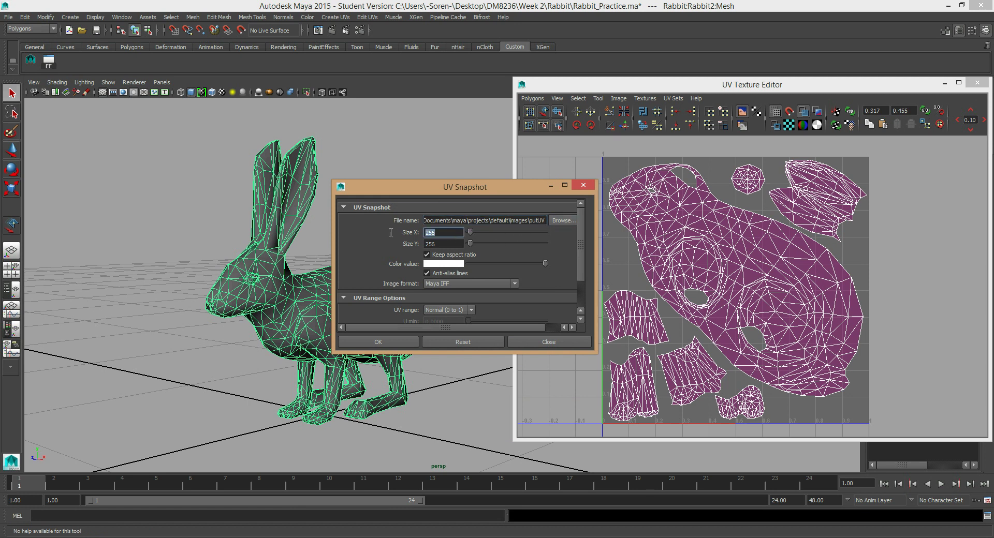
type("1024")
key("Tab")
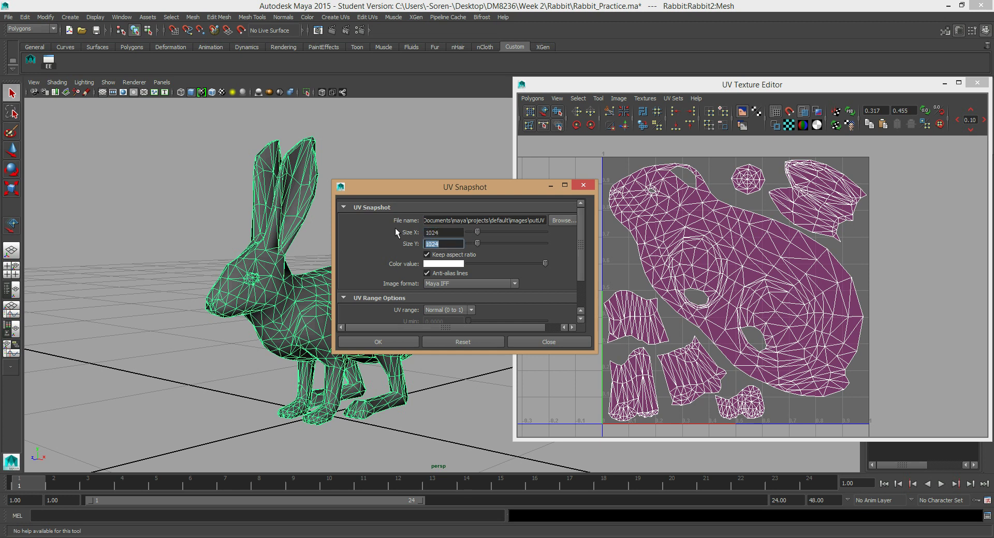
left_click(458, 284)
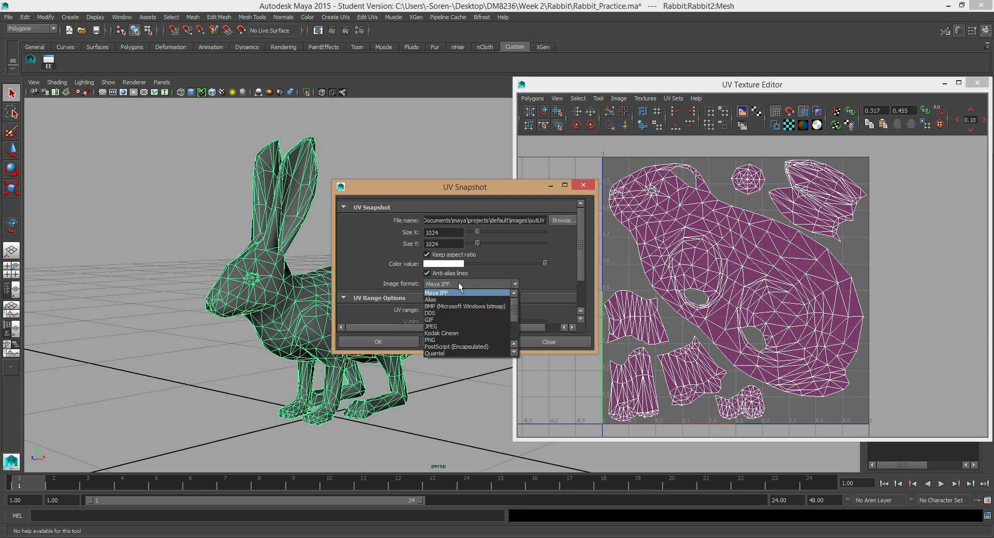
scroll(465, 342, "down", 2)
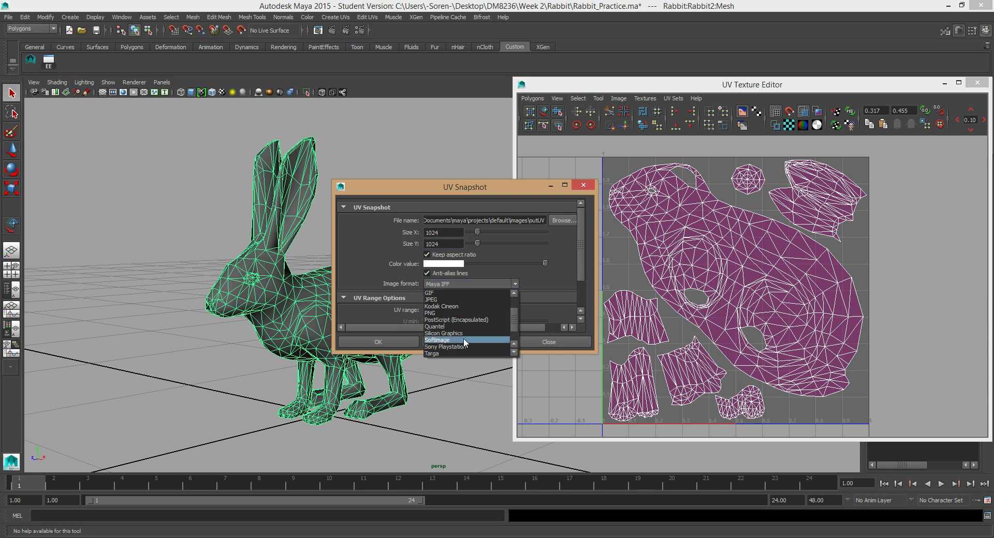
left_click(459, 353)
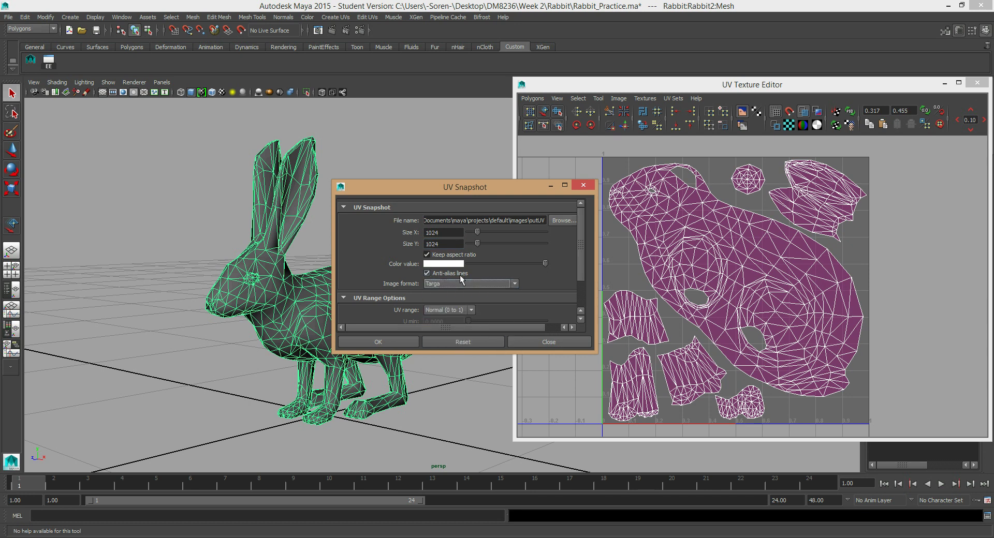
left_click_drag(457, 353, 458, 444)
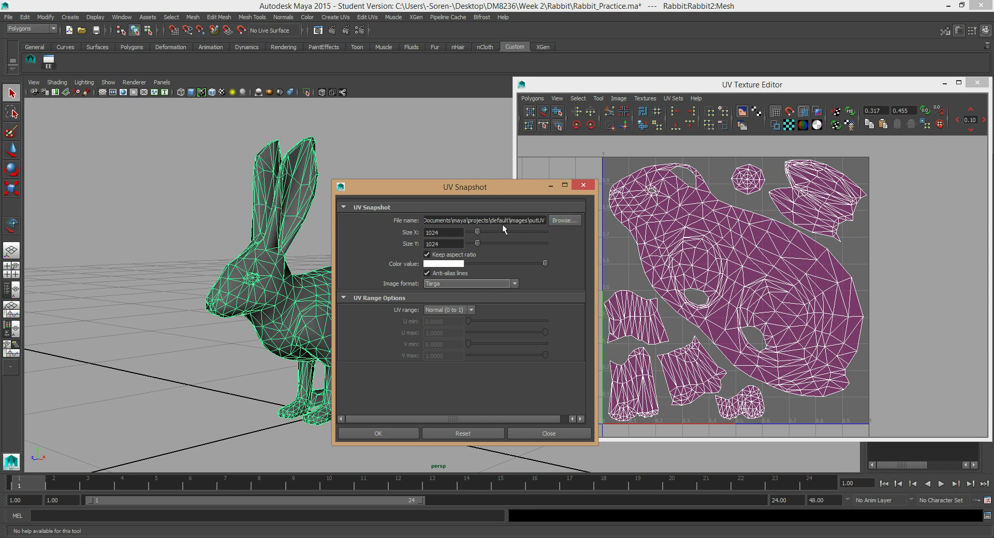
Browse for the snapshot's save location and create a folder named New Demo inside Desktop\DM8236\Week 2
left_click(564, 220)
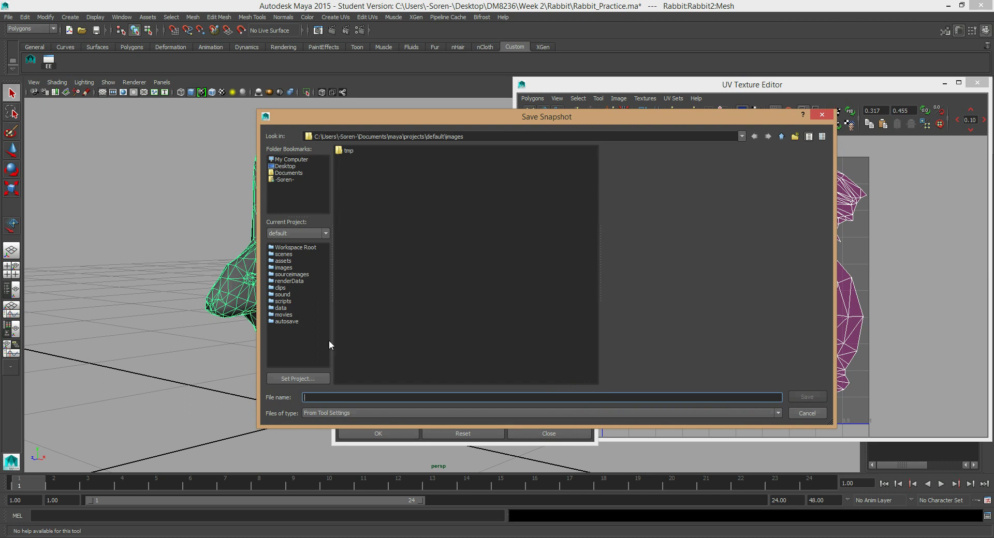
type("D:\\")
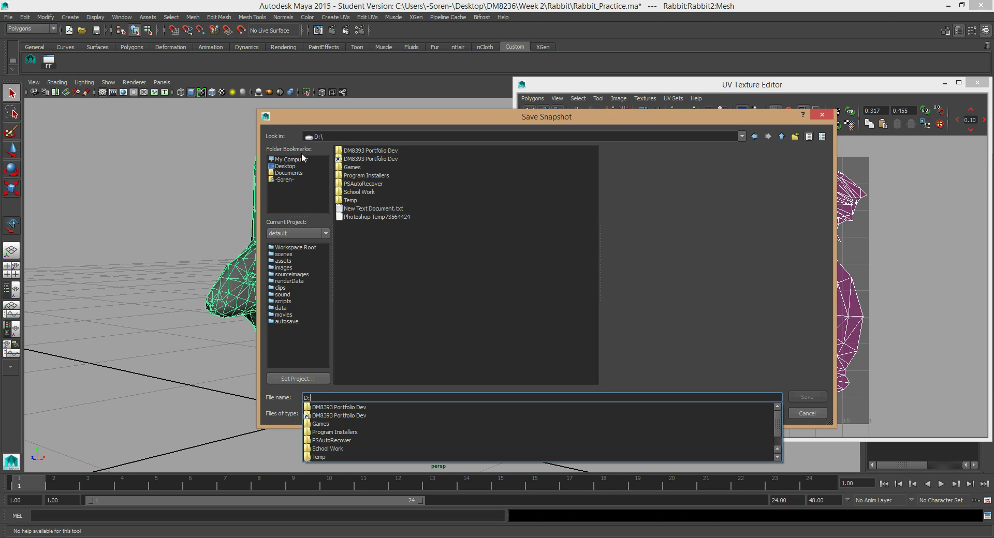
left_click(288, 173)
left_click(292, 166)
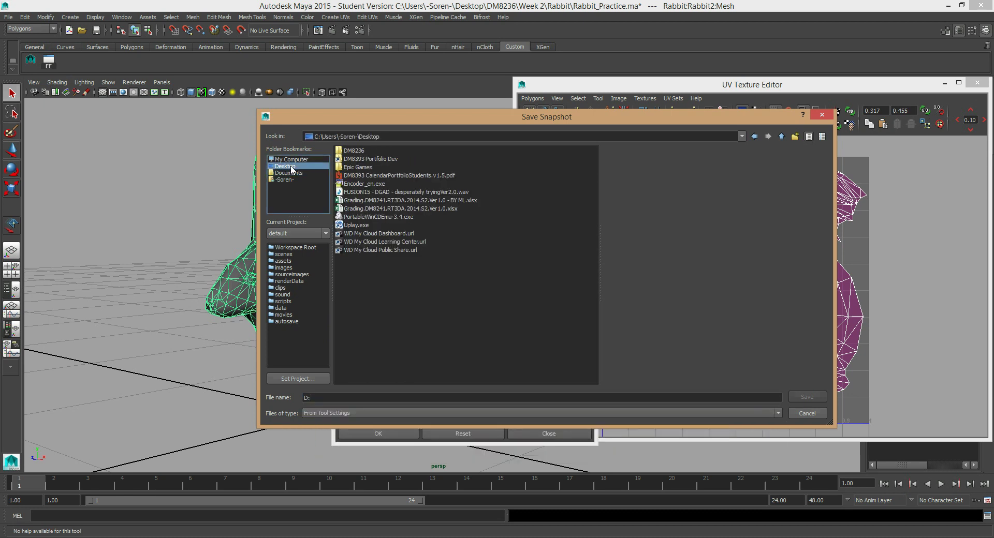
double_click(362, 153)
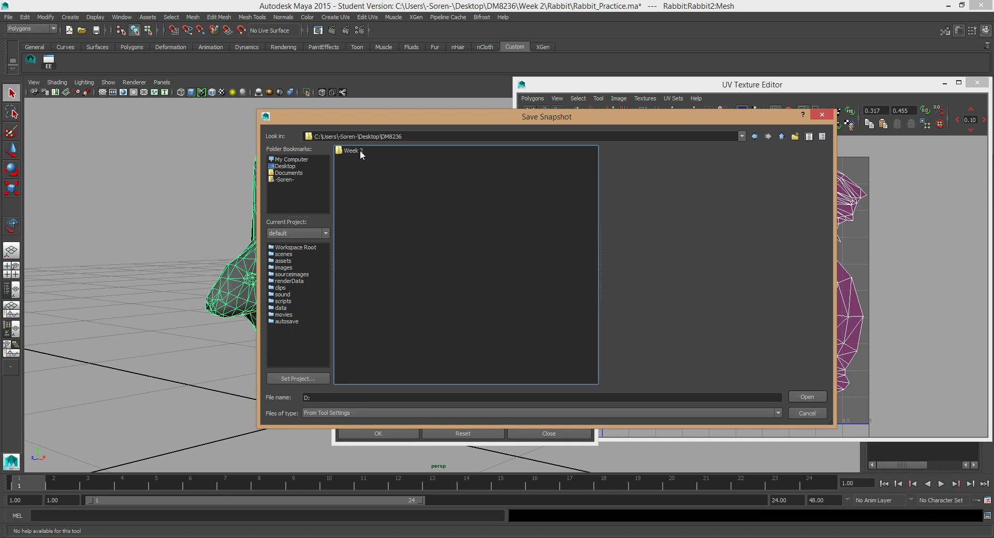
double_click(361, 153)
right_click(363, 209)
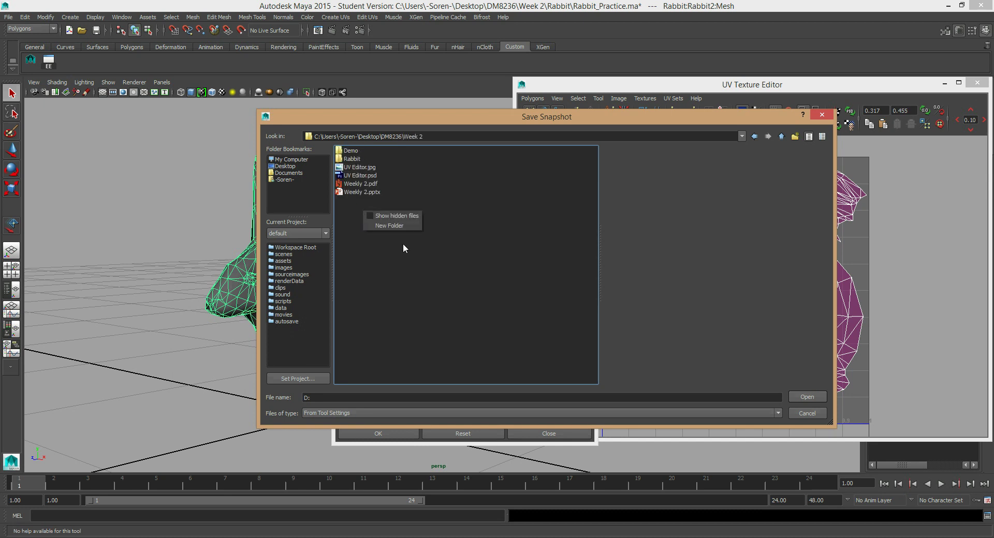
left_click(403, 225)
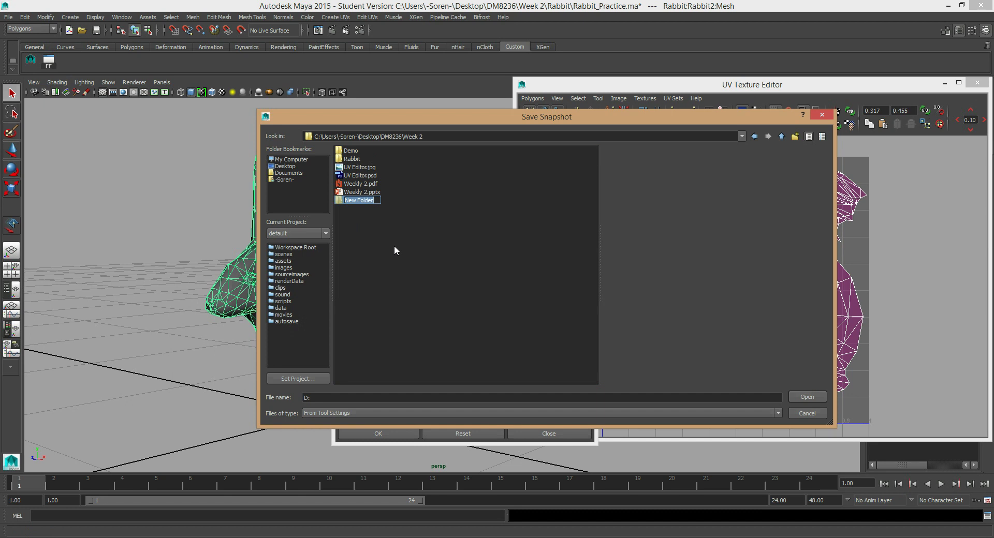
type("New Demo")
key("Return")
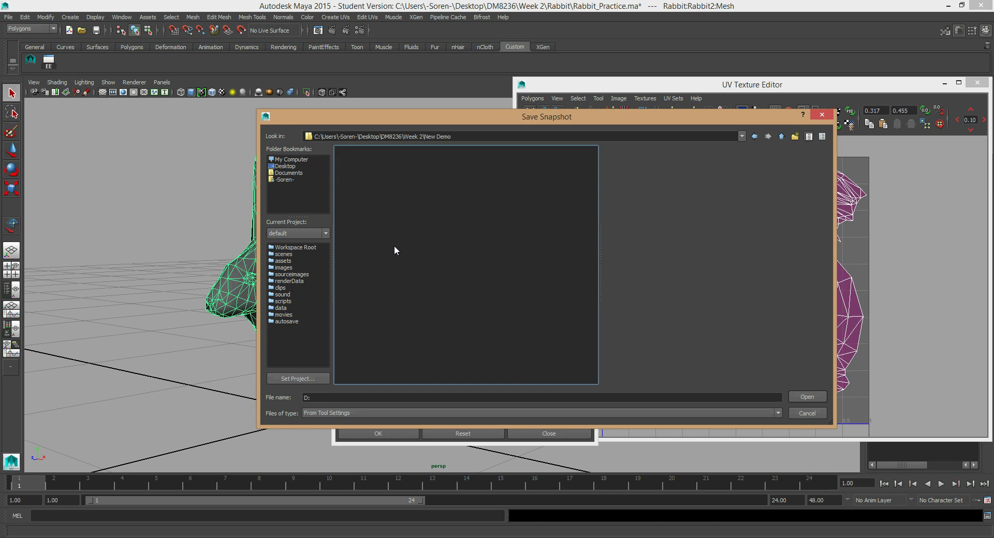
Name the snapshot file UV_Rabbit_29_April in the New Demo folder and export the UV snapshot
key("Tab")
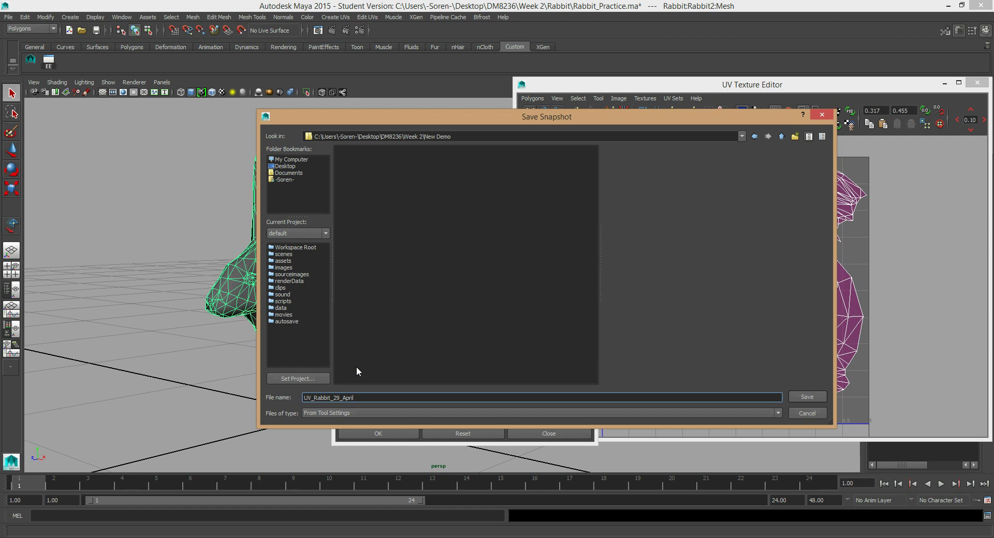
key("Return")
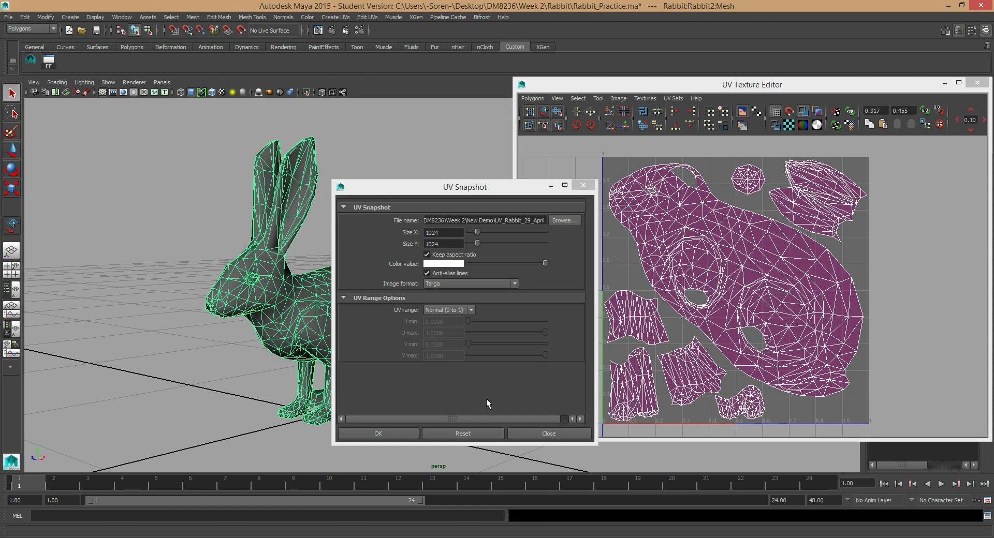
left_click(378, 434)
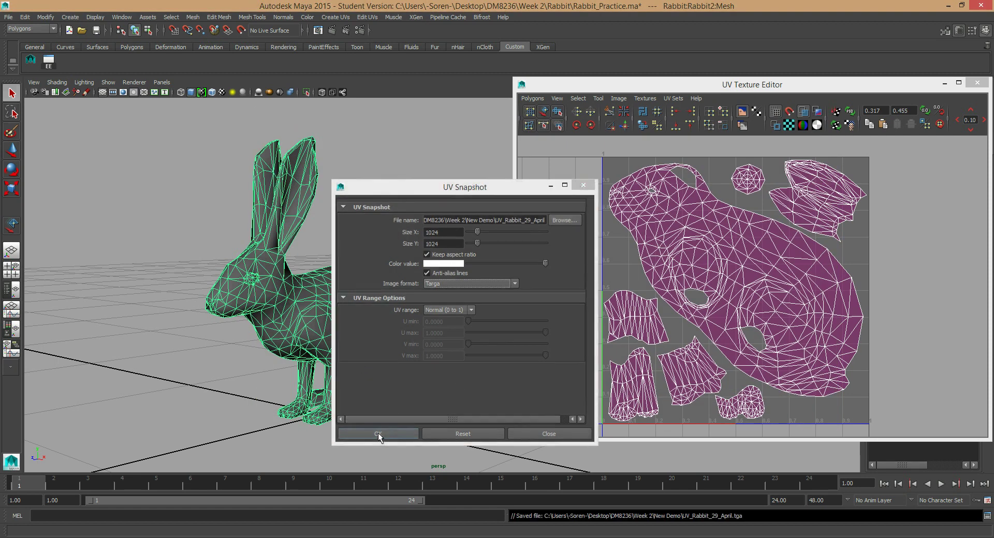
Switch to File Explorer, find UV_Rabbit_29_April.tga in Week 2\New Demo and open it with Adobe Photoshop CS6
key("alt+Tab")
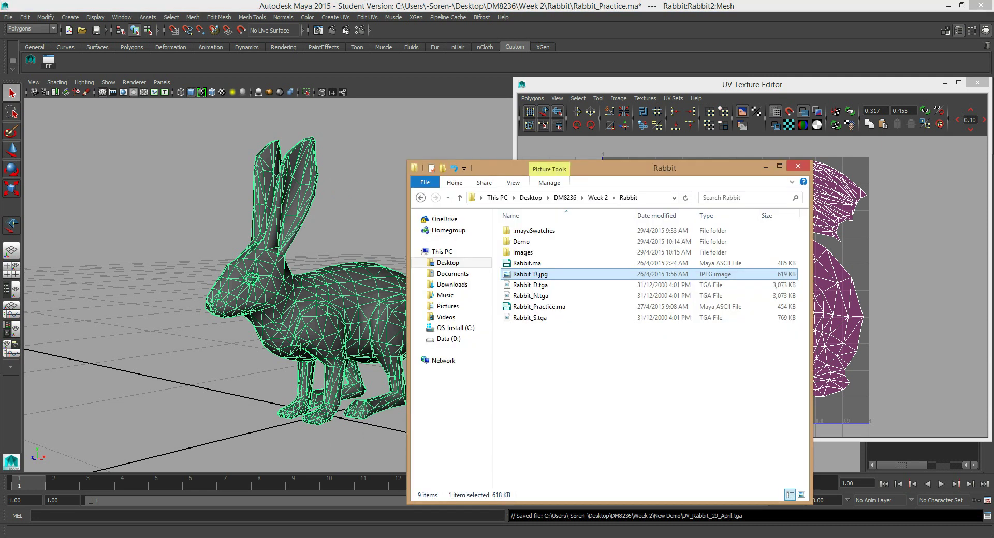
left_click(598, 197)
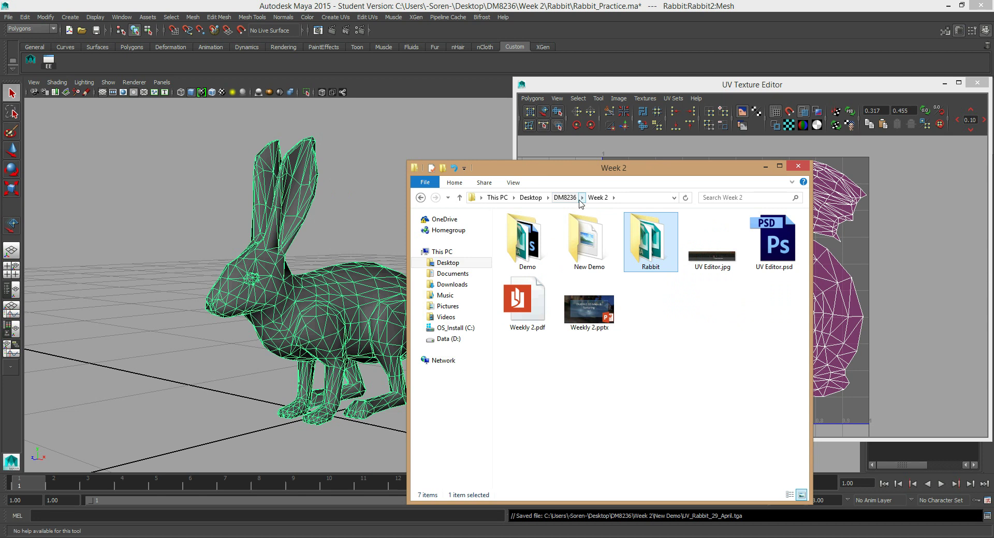
left_click(564, 197)
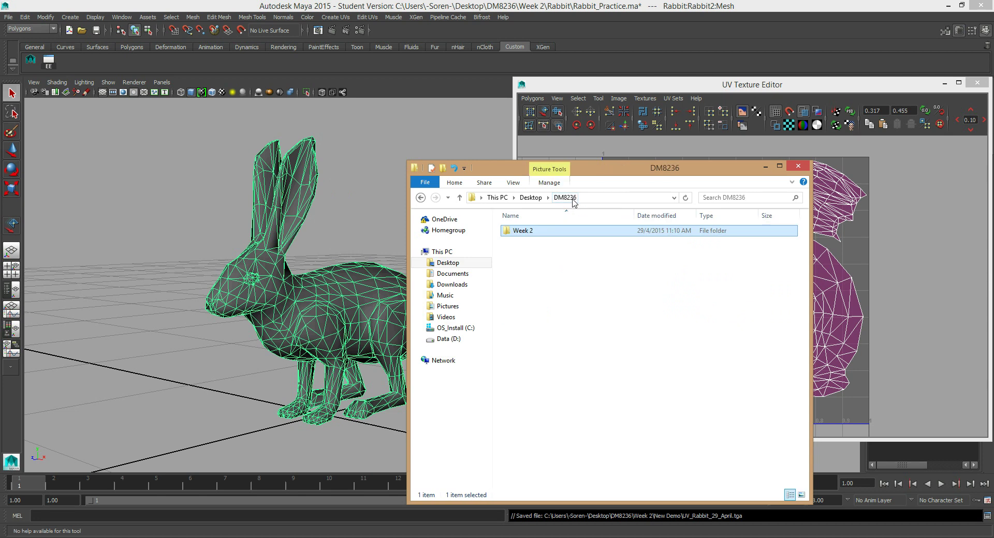
double_click(546, 236)
double_click(595, 256)
left_click(531, 253)
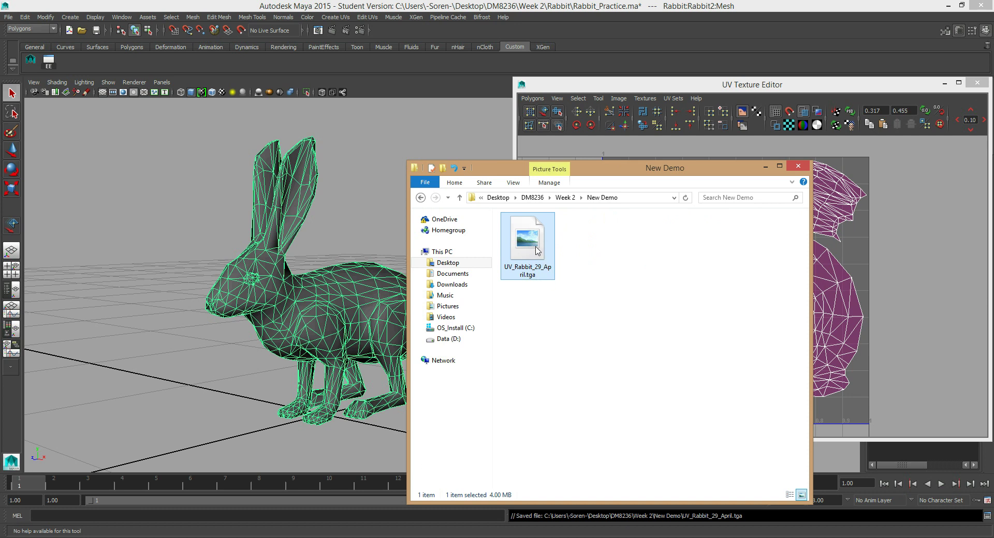
double_click(538, 254)
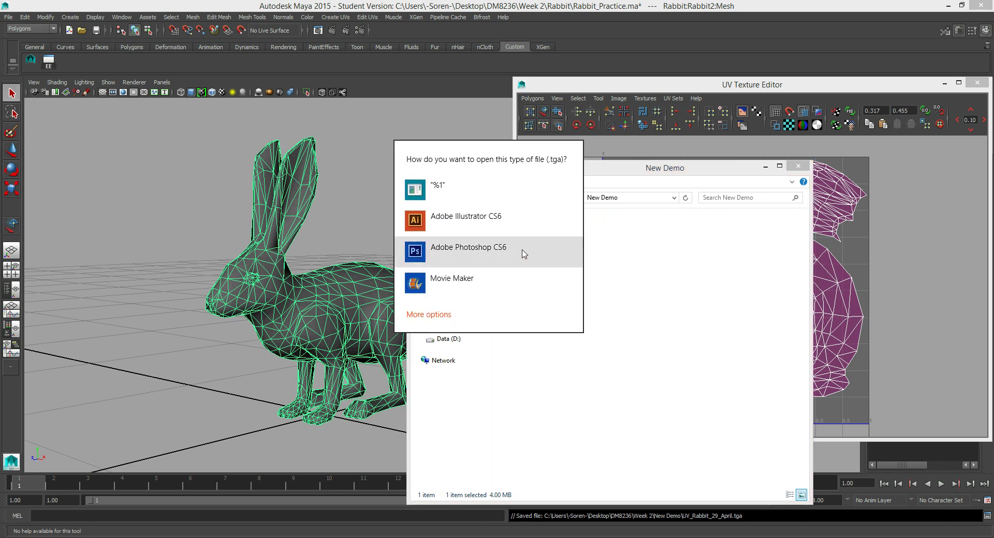
left_click(495, 252)
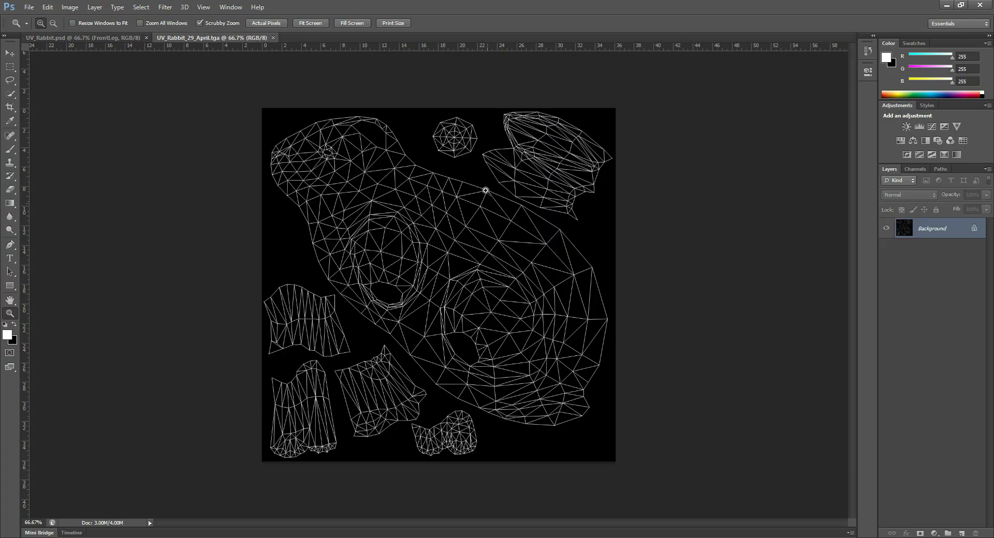